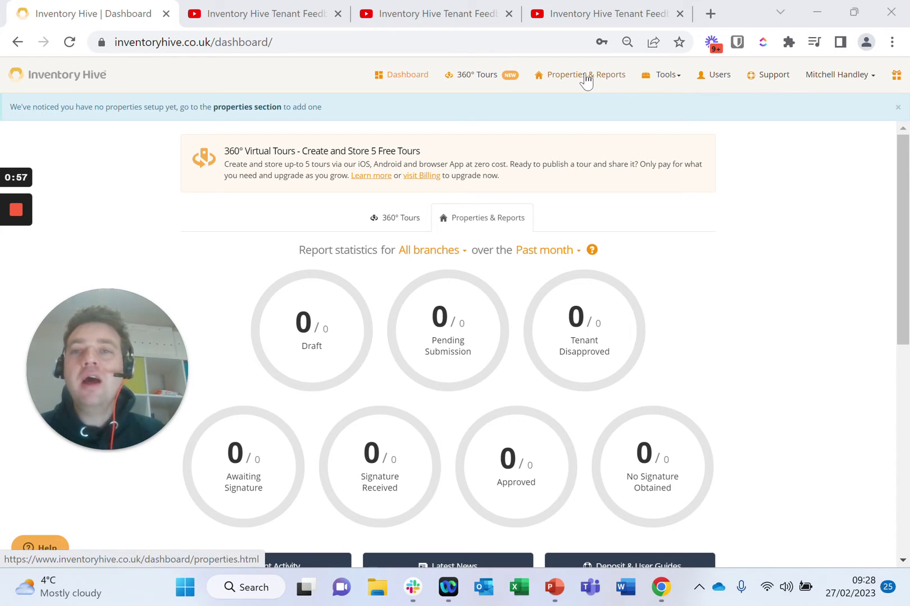
Start a new property with reference Example in Main Branch, using the Unfurnished House (Good Master Copy) template.
{"action": "left_click", "coordinate": [589, 77]}
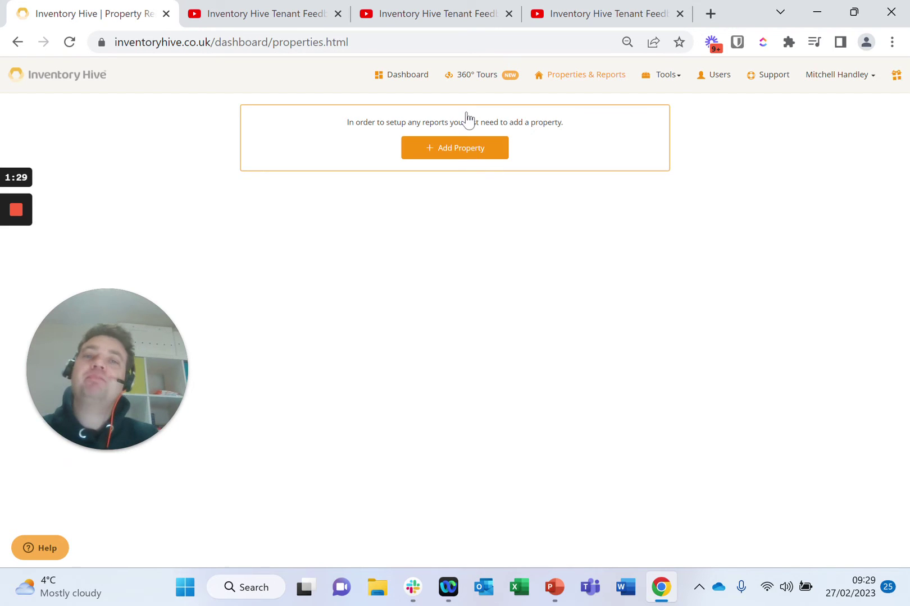
{"action": "left_click", "coordinate": [458, 151]}
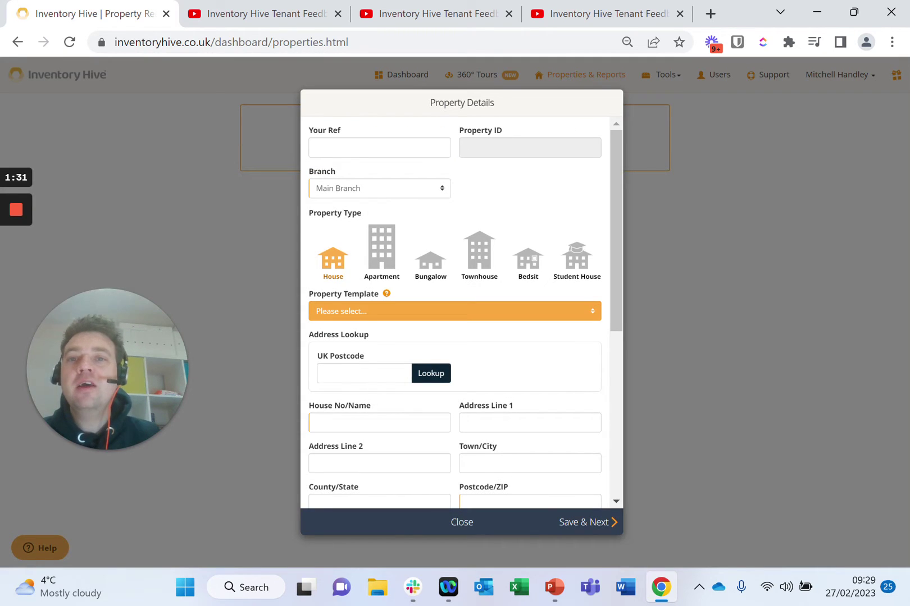
{"action": "left_click", "coordinate": [383, 148]}
{"action": "left_click", "coordinate": [398, 189]}
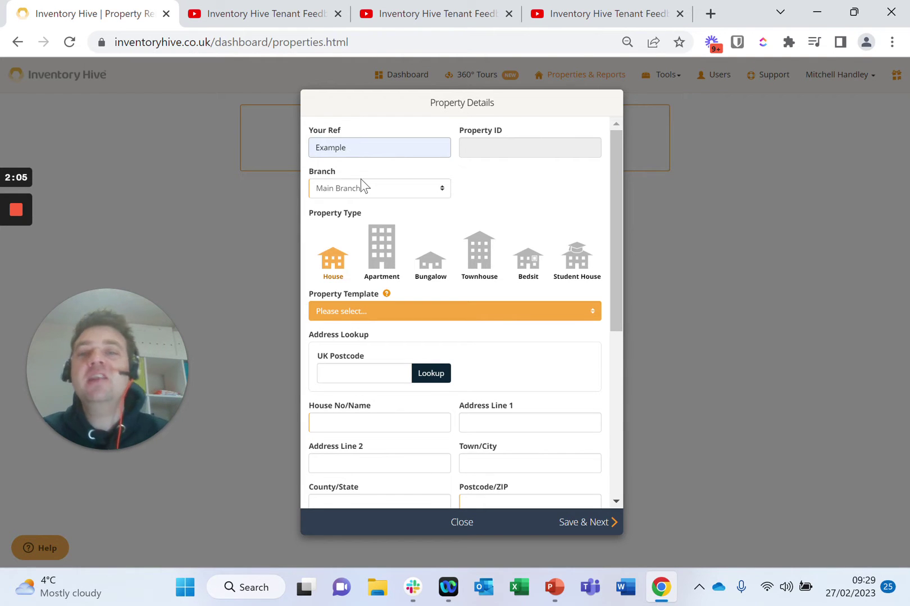
{"action": "left_click", "coordinate": [426, 311]}
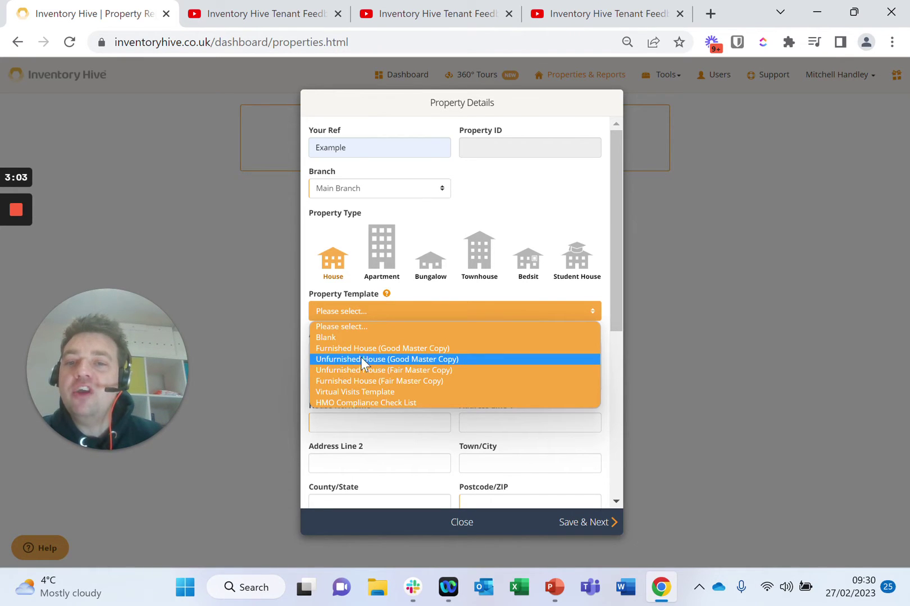
{"action": "left_click", "coordinate": [415, 364]}
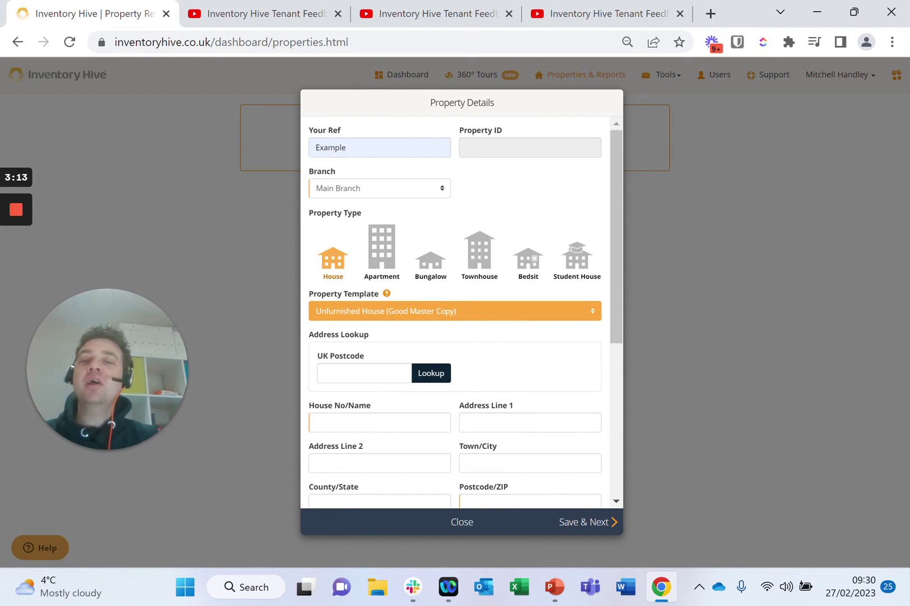
Enter the property's house number and its first and second address lines.
{"action": "scroll", "coordinate": [360, 388], "scroll_direction": "down", "scroll_amount": 2}
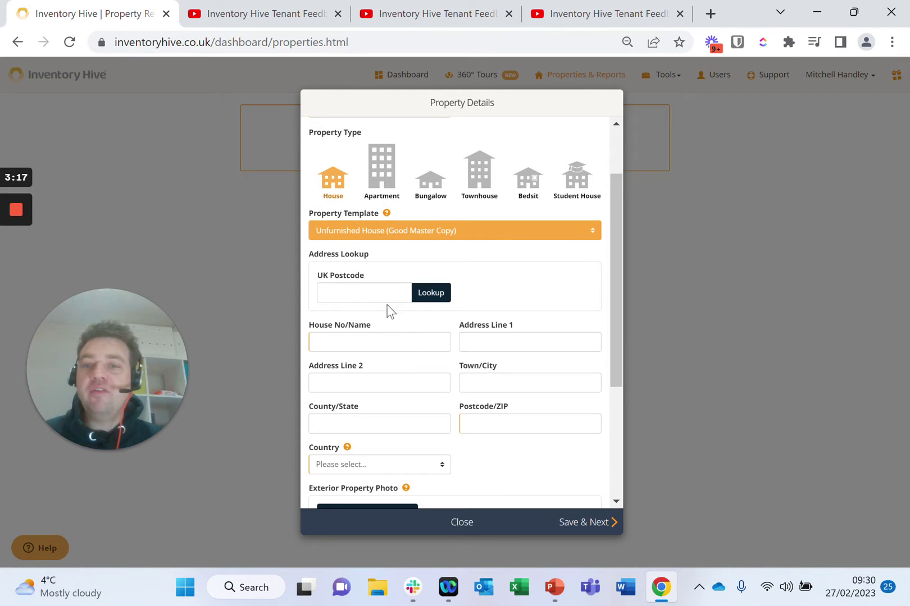
{"action": "left_click", "coordinate": [373, 342]}
{"action": "left_click", "coordinate": [373, 378]}
{"action": "left_click", "coordinate": [510, 343]}
{"action": "type", "text": "Example Street"}
{"action": "left_click", "coordinate": [553, 377]}
{"action": "left_click", "coordinate": [365, 383]}
{"action": "type", "text": "E"}
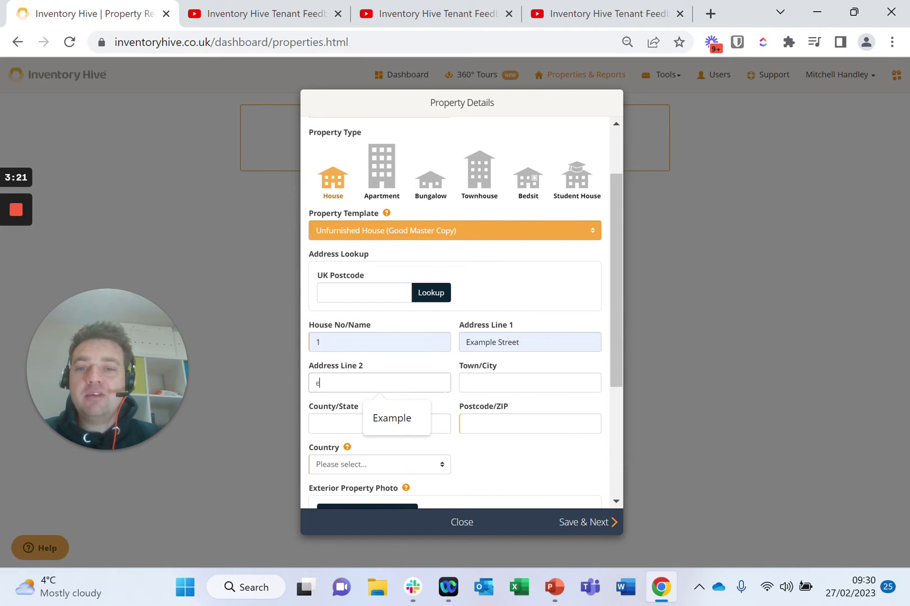
{"action": "left_click", "coordinate": [408, 428]}
Fill in the property's town or city, county and postcode, and set the country to England.
{"action": "left_click", "coordinate": [528, 383]}
{"action": "type", "text": "E"}
{"action": "left_click", "coordinate": [548, 422]}
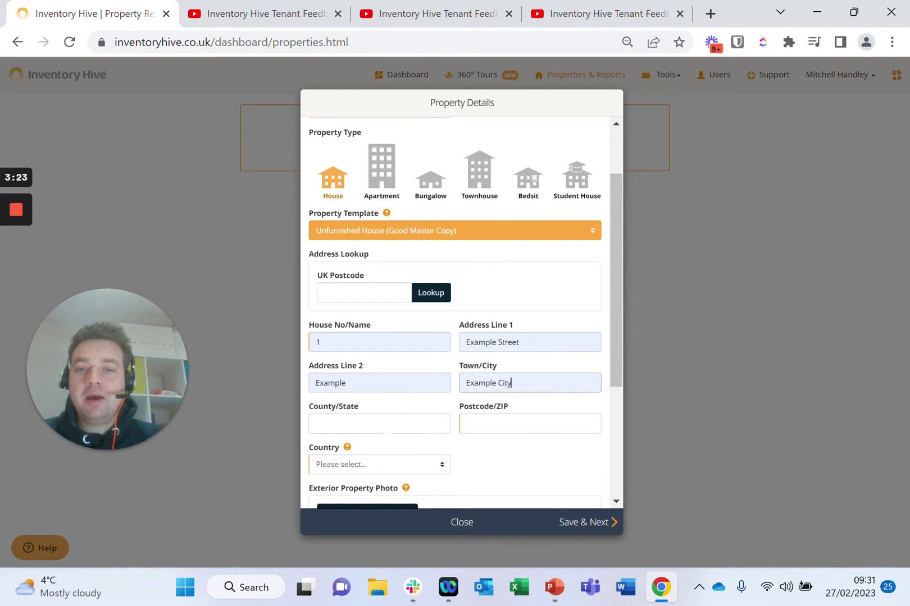
{"action": "left_click", "coordinate": [379, 424]}
{"action": "type", "text": "Exampleshire"}
{"action": "left_click", "coordinate": [414, 460]}
{"action": "left_click", "coordinate": [528, 424]}
{"action": "type", "text": "E"}
{"action": "left_click", "coordinate": [538, 458]}
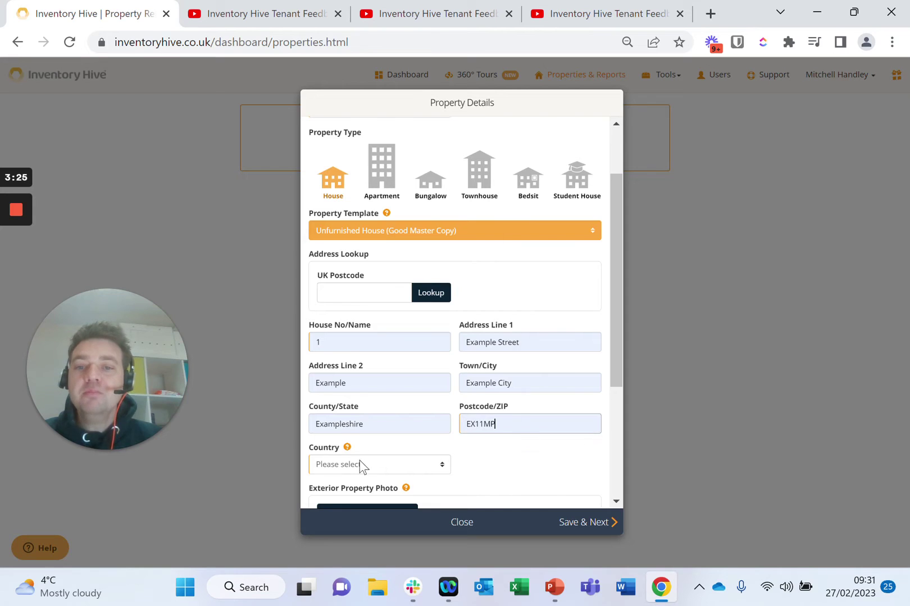
{"action": "left_click", "coordinate": [362, 465]}
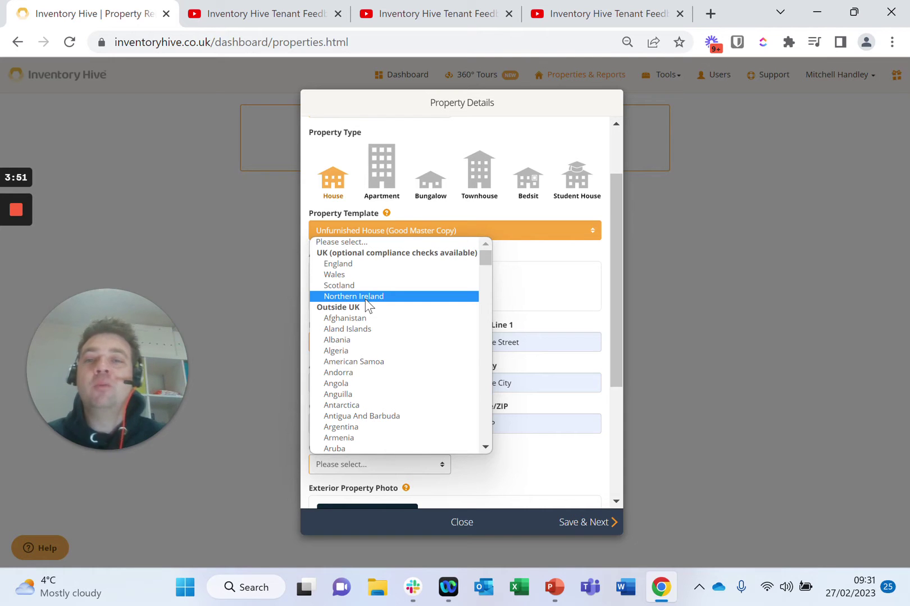
{"action": "left_click", "coordinate": [365, 264]}
{"action": "scroll", "coordinate": [393, 276], "scroll_direction": "down", "scroll_amount": 4}
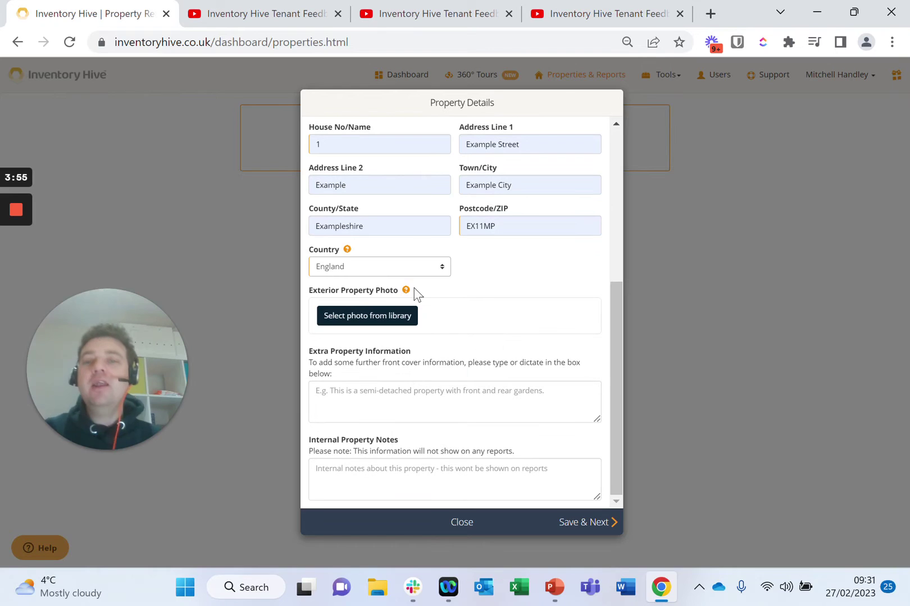
{"action": "left_click", "coordinate": [386, 328]}
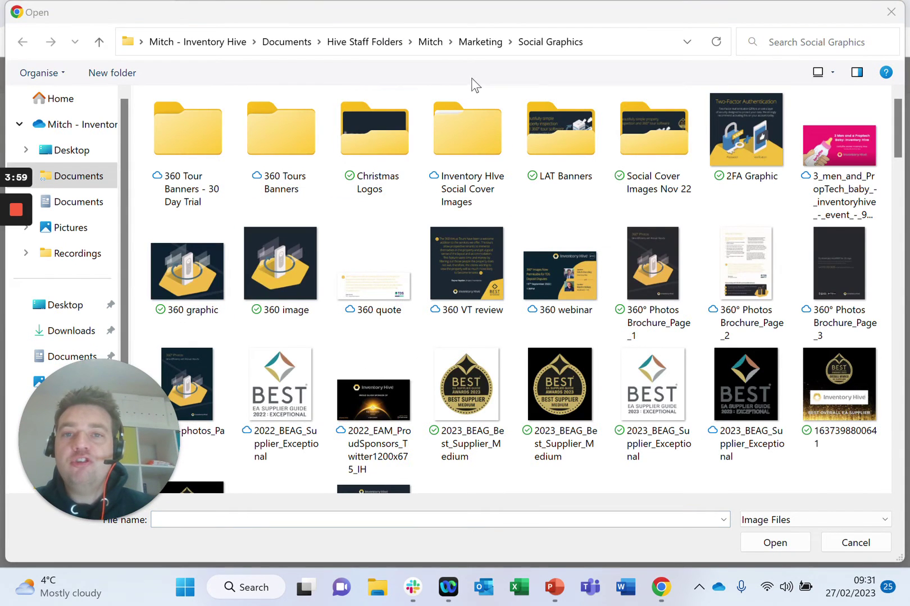
{"action": "left_click", "coordinate": [480, 42]}
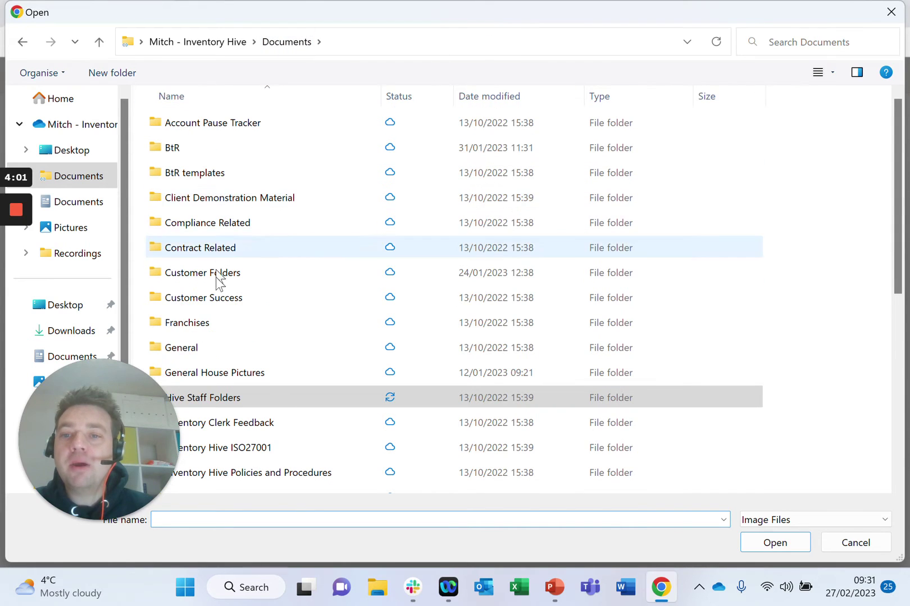
{"action": "double_click", "coordinate": [223, 376]}
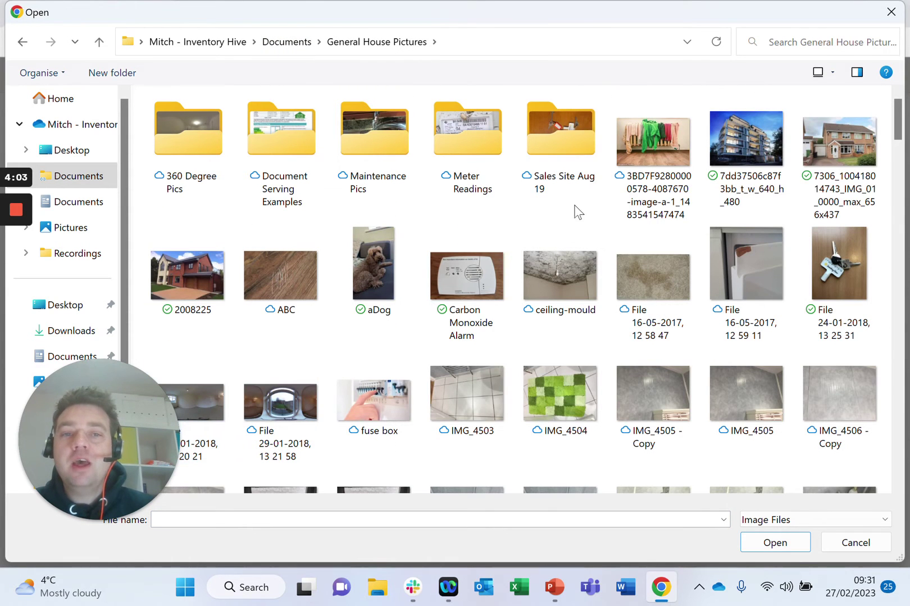
{"action": "double_click", "coordinate": [847, 152]}
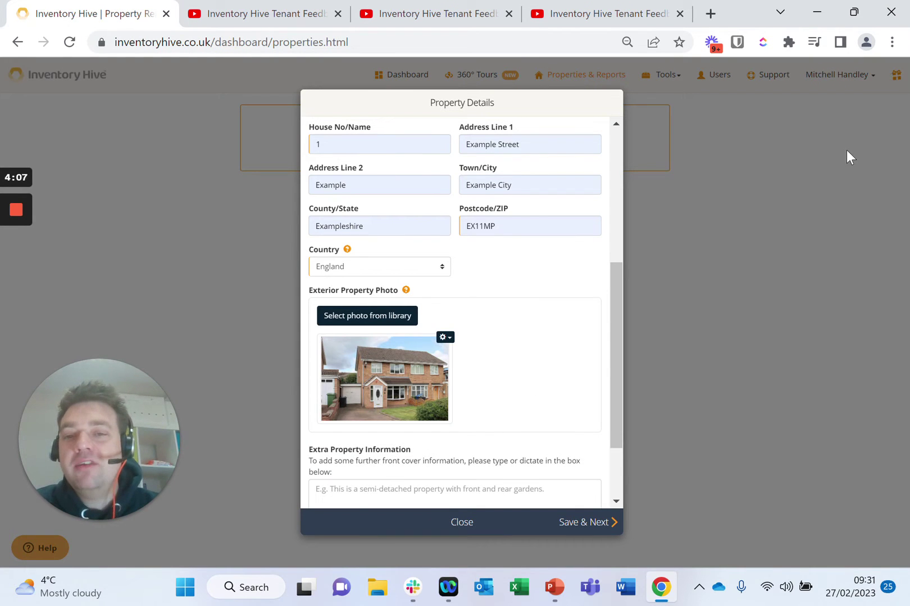
{"action": "scroll", "coordinate": [487, 284], "scroll_direction": "down", "scroll_amount": 2}
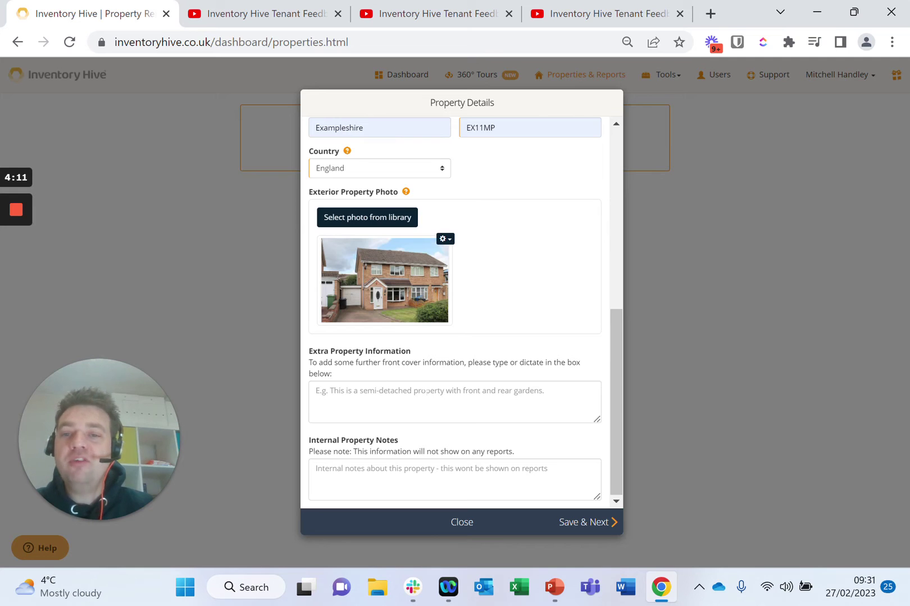
{"action": "left_click", "coordinate": [591, 533]}
{"action": "left_click", "coordinate": [642, 302]}
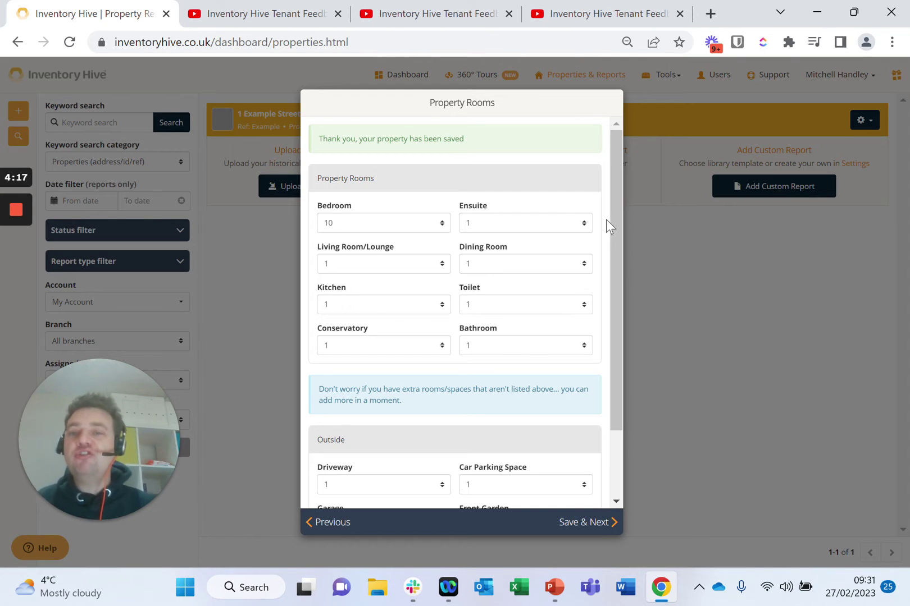
Set the property rooms to 2 bedrooms, 2 ensuites and no conservatory.
{"action": "left_click", "coordinate": [385, 221]}
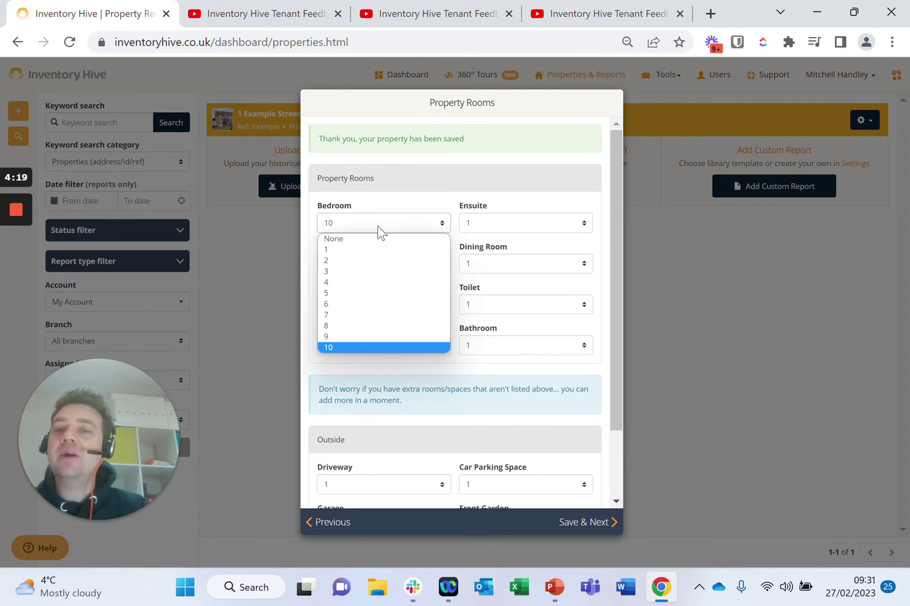
{"action": "left_click", "coordinate": [347, 265]}
{"action": "left_click", "coordinate": [494, 225]}
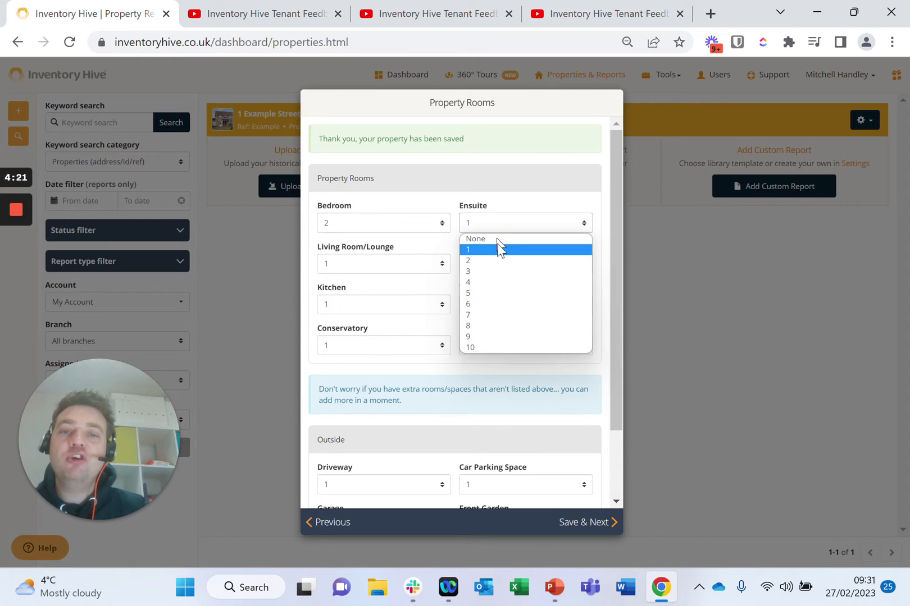
{"action": "left_click", "coordinate": [477, 260]}
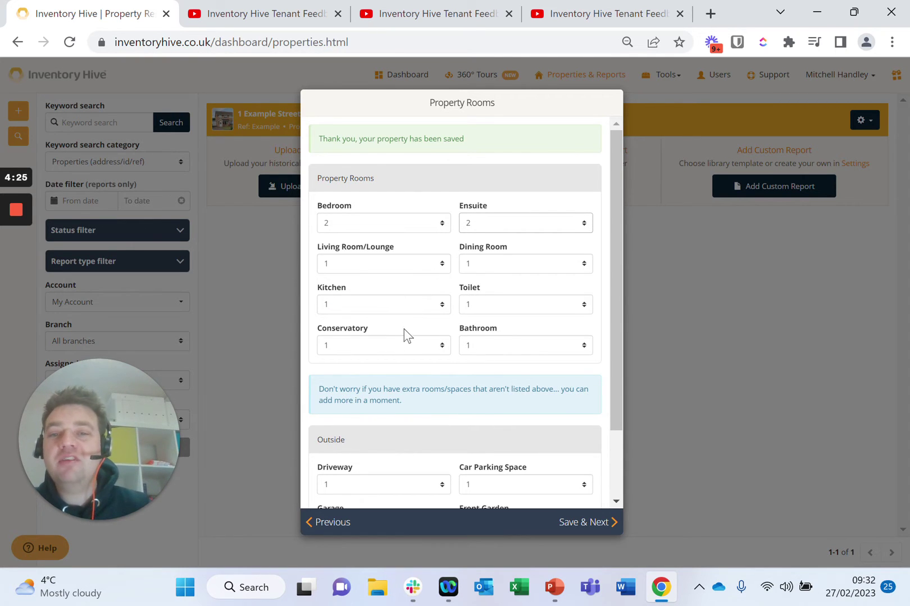
{"action": "left_click", "coordinate": [393, 345]}
{"action": "left_click", "coordinate": [350, 359]}
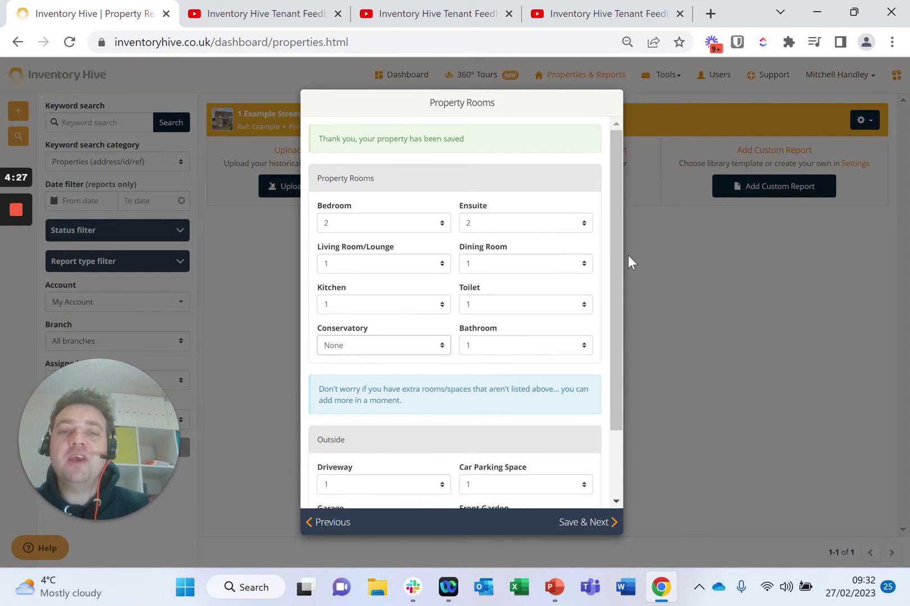
Set the outside areas to 2 car parking spaces and no garage.
{"action": "left_click_drag", "start_coordinate": [622, 288], "coordinate": [620, 422]}
{"action": "left_click", "coordinate": [474, 402]}
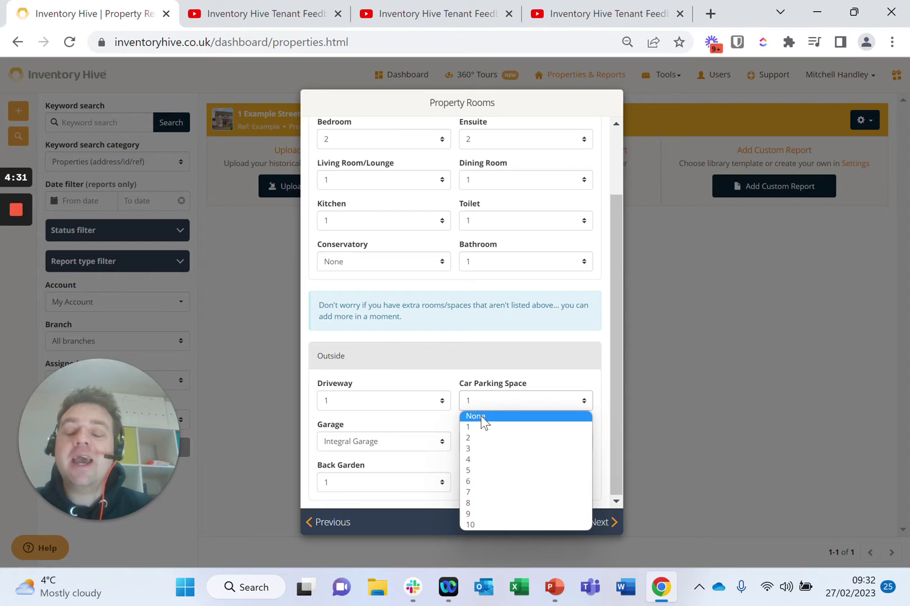
{"action": "left_click", "coordinate": [481, 437]}
{"action": "left_click", "coordinate": [410, 442]}
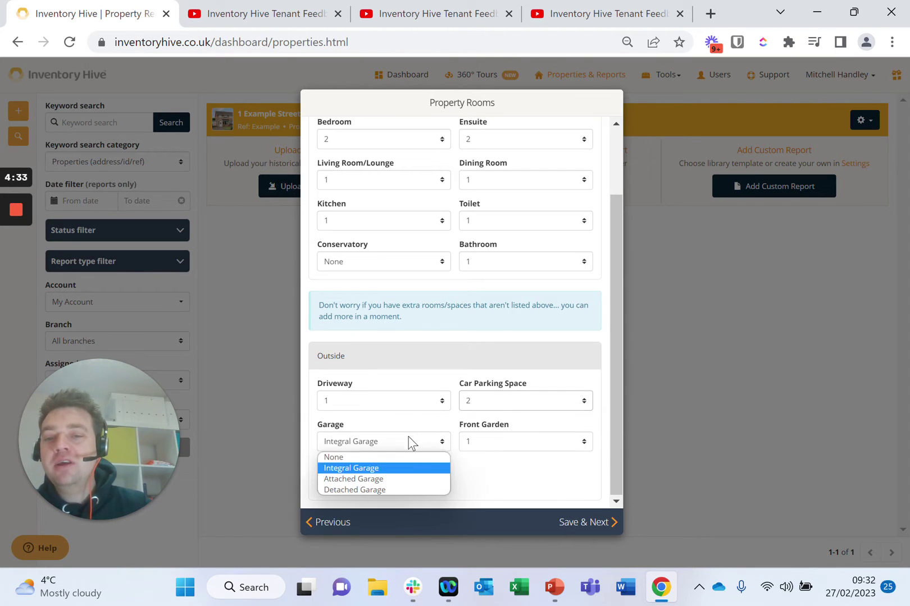
{"action": "left_click", "coordinate": [372, 458]}
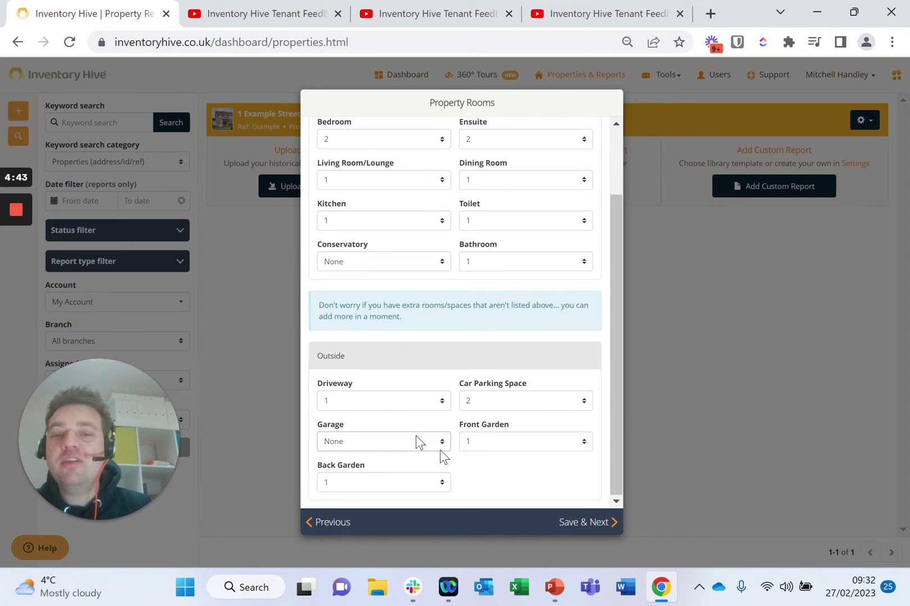
Change the car parking space to None and save the room selection.
{"action": "left_click", "coordinate": [484, 398]}
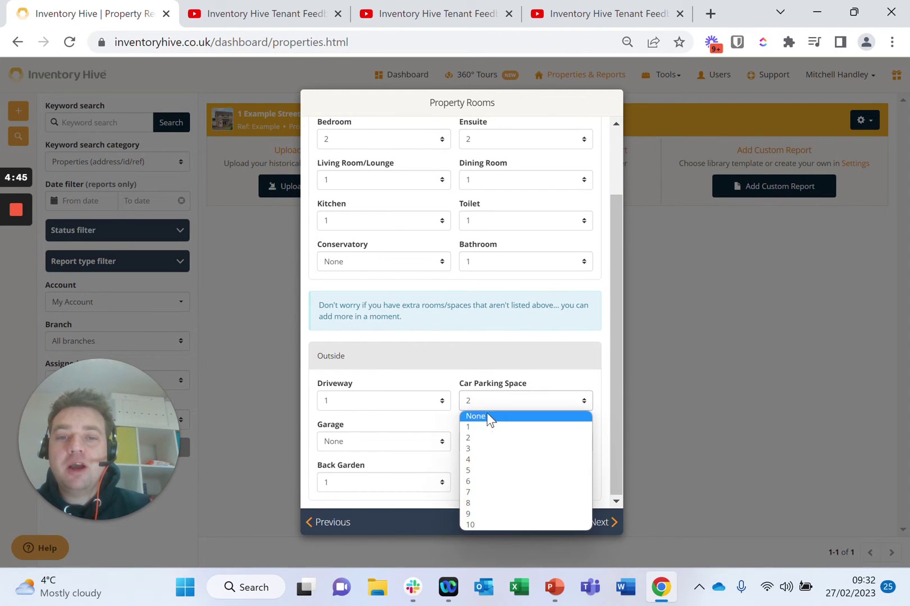
{"action": "left_click", "coordinate": [488, 418]}
{"action": "left_click", "coordinate": [595, 525]}
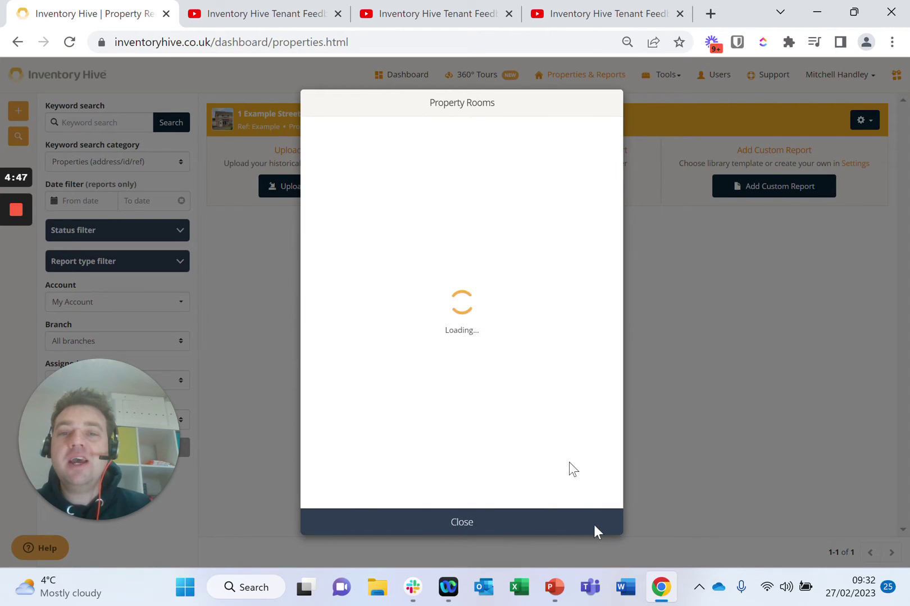
Add another room with the custom name Snooker Room to the property's walk-around order.
{"action": "left_click_drag", "start_coordinate": [611, 265], "coordinate": [624, 386]}
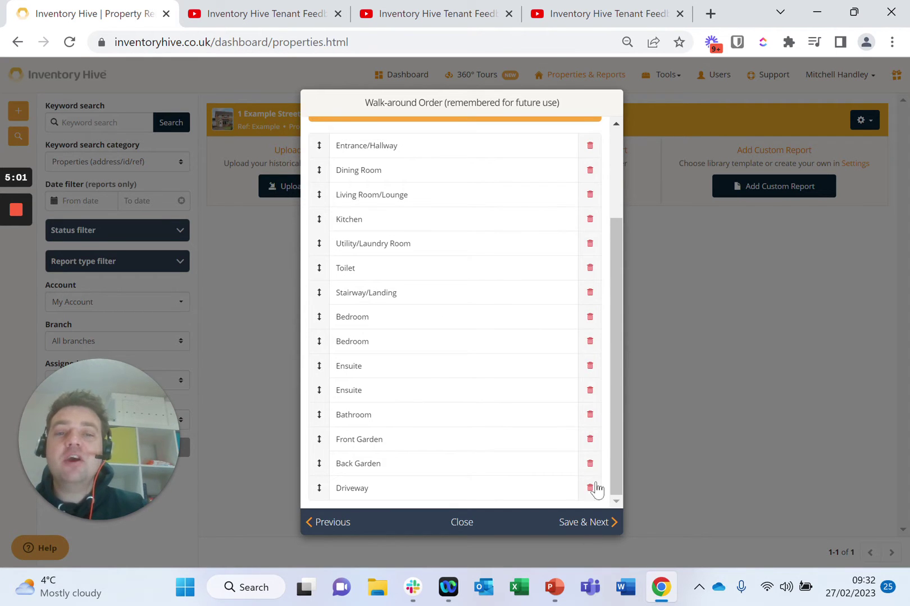
{"action": "left_click_drag", "start_coordinate": [620, 436], "coordinate": [607, 324]}
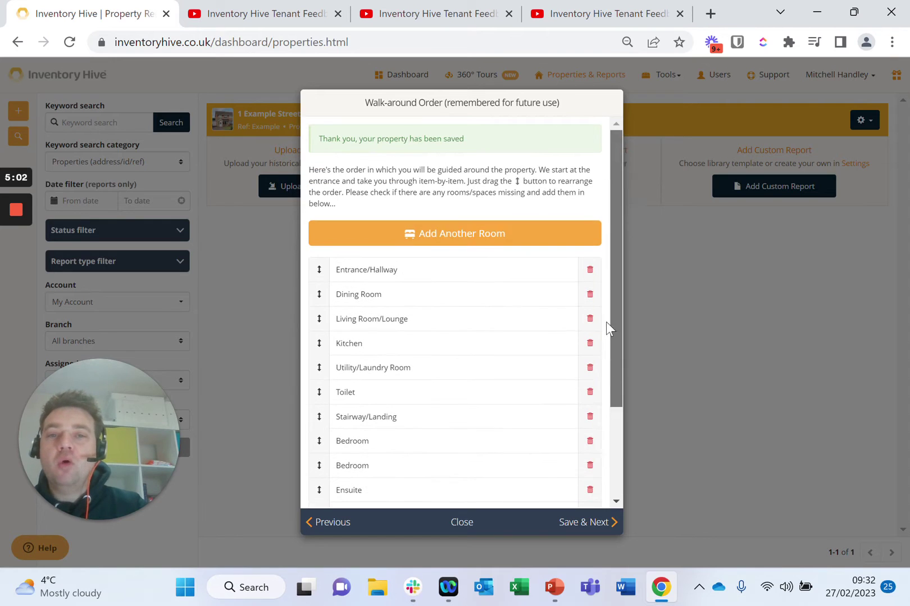
{"action": "left_click", "coordinate": [453, 236]}
{"action": "left_click", "coordinate": [382, 195]}
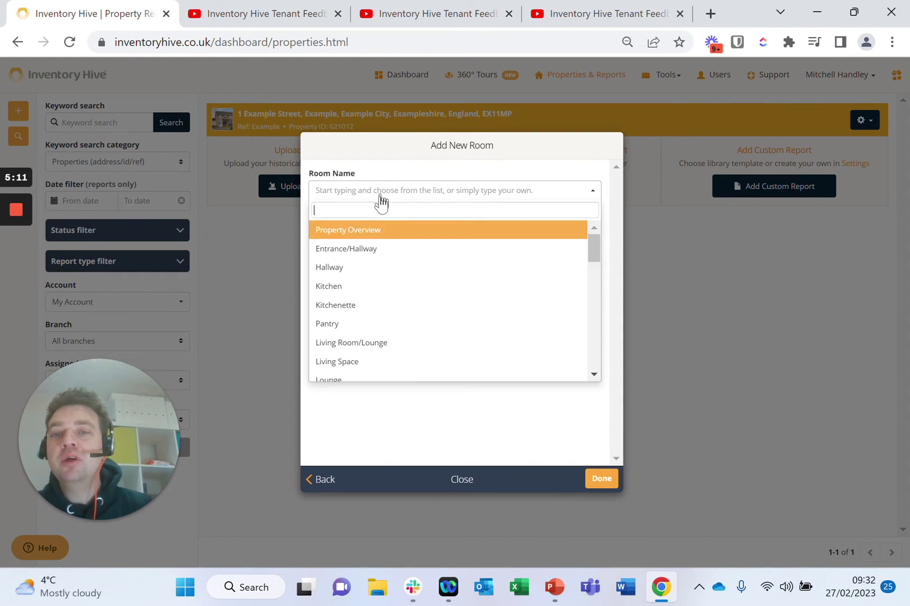
{"action": "scroll", "coordinate": [374, 316], "scroll_direction": "down", "scroll_amount": 10}
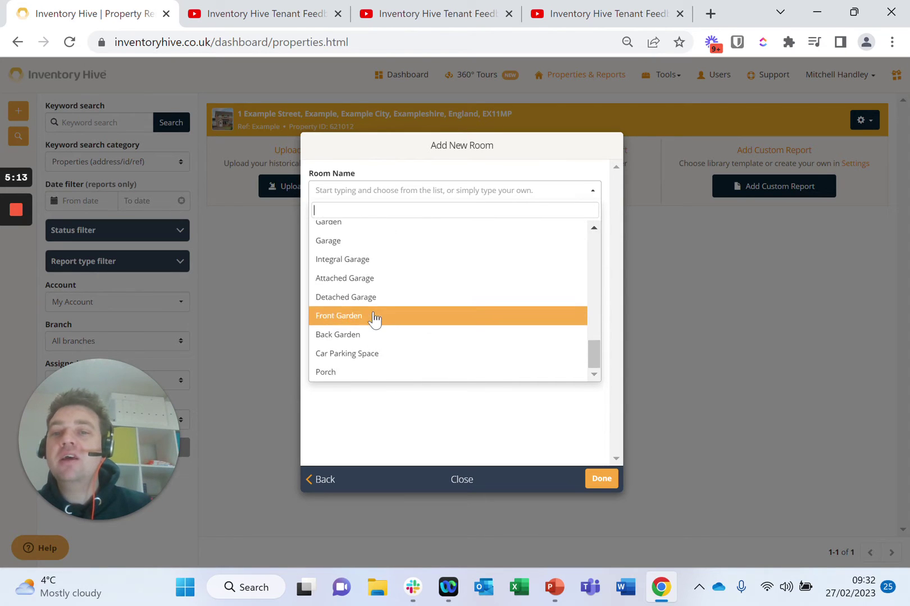
{"action": "scroll", "coordinate": [374, 315], "scroll_direction": "up", "scroll_amount": 5}
{"action": "key", "text": "Caps_Lock"}
{"action": "type", "text": "S"}
{"action": "key", "text": "Caps_Lock"}
{"action": "type", "text": "nooker"}
{"action": "key", "text": "Caps_Lock"}
{"action": "type", "text": "R"}
{"action": "key", "text": "Caps_Lock"}
{"action": "type", "text": "oom"}
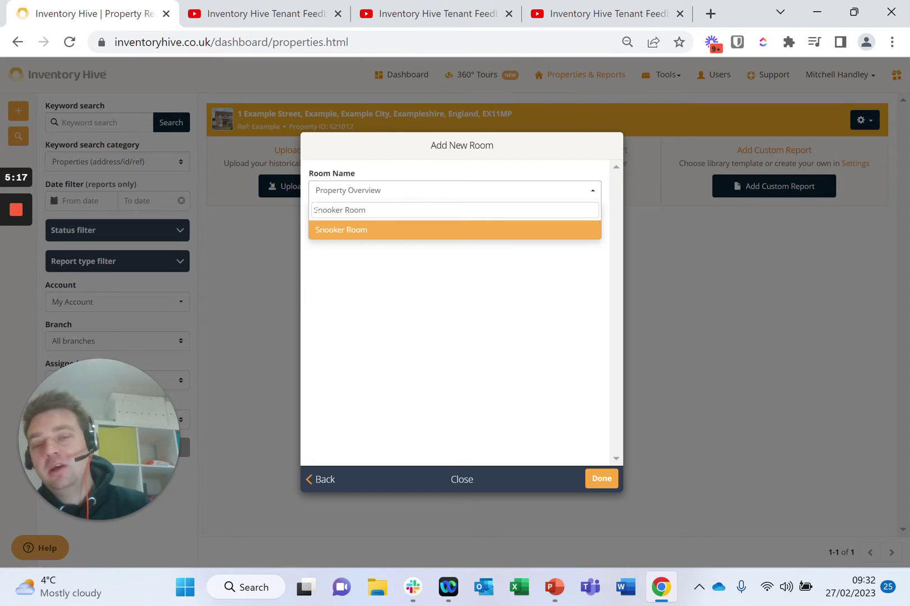
{"action": "left_click", "coordinate": [357, 235]}
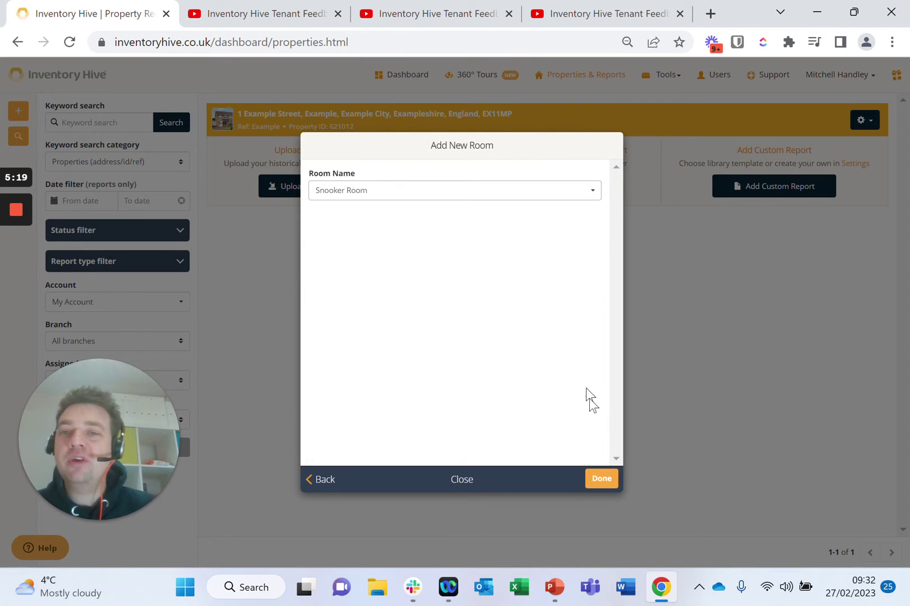
{"action": "left_click", "coordinate": [601, 479]}
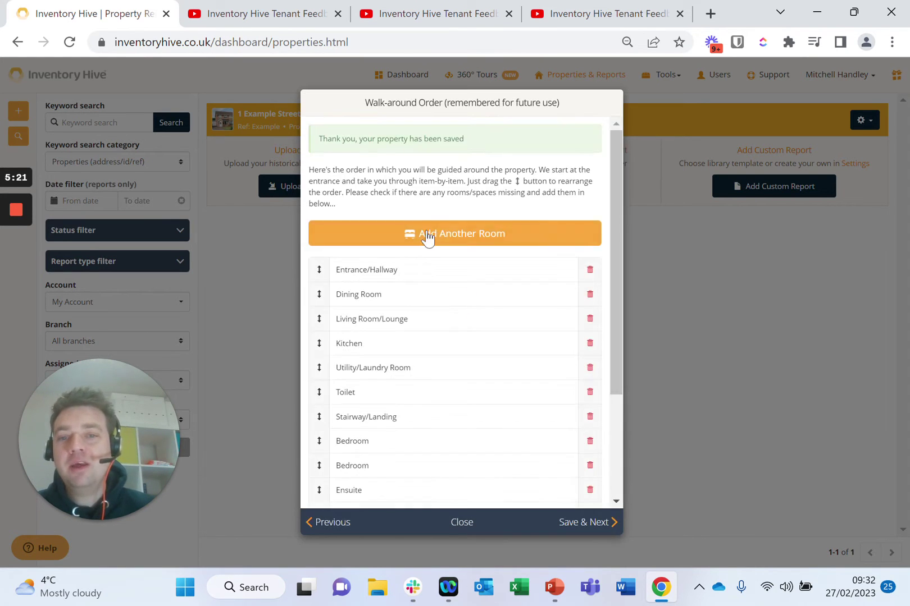
Delete the Snooker Room from the walk-around order.
{"action": "scroll", "coordinate": [461, 267], "scroll_direction": "down", "scroll_amount": 4}
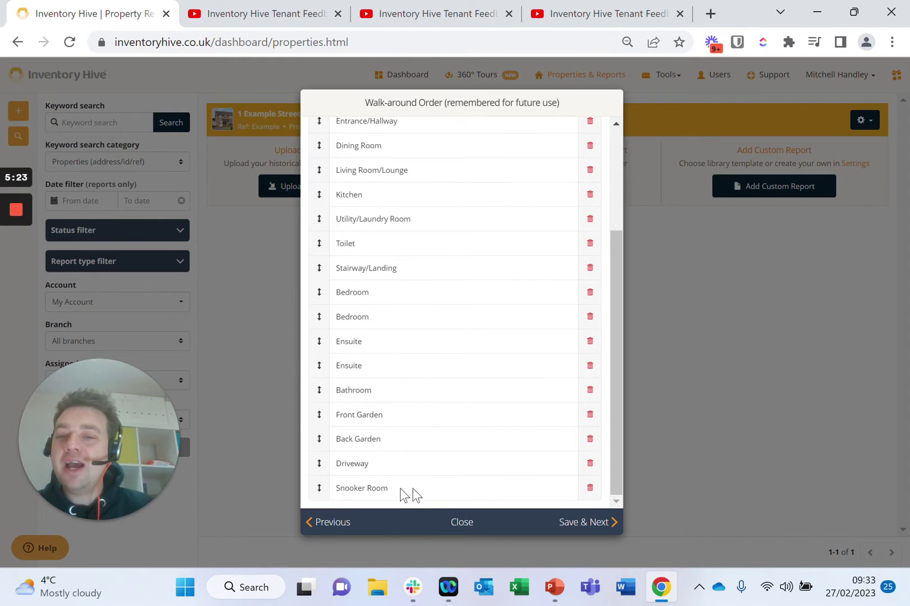
{"action": "left_click", "coordinate": [590, 488]}
{"action": "left_click", "coordinate": [562, 376]}
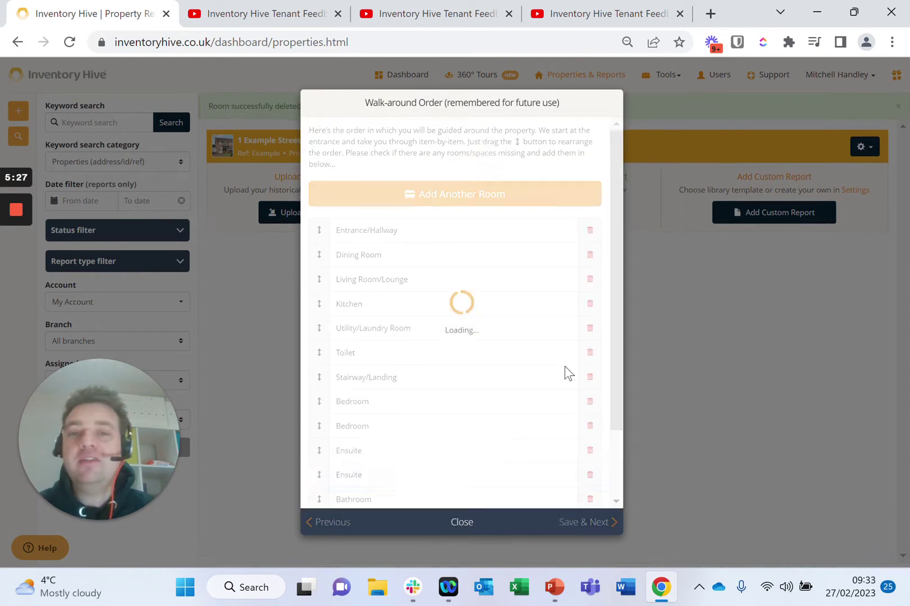
Move Living Room/Lounge and Kitchen above Dining Room, and Toilet above Utility/Laundry Room, in the walk-around order.
{"action": "scroll", "coordinate": [454, 368], "scroll_direction": "down", "scroll_amount": 2}
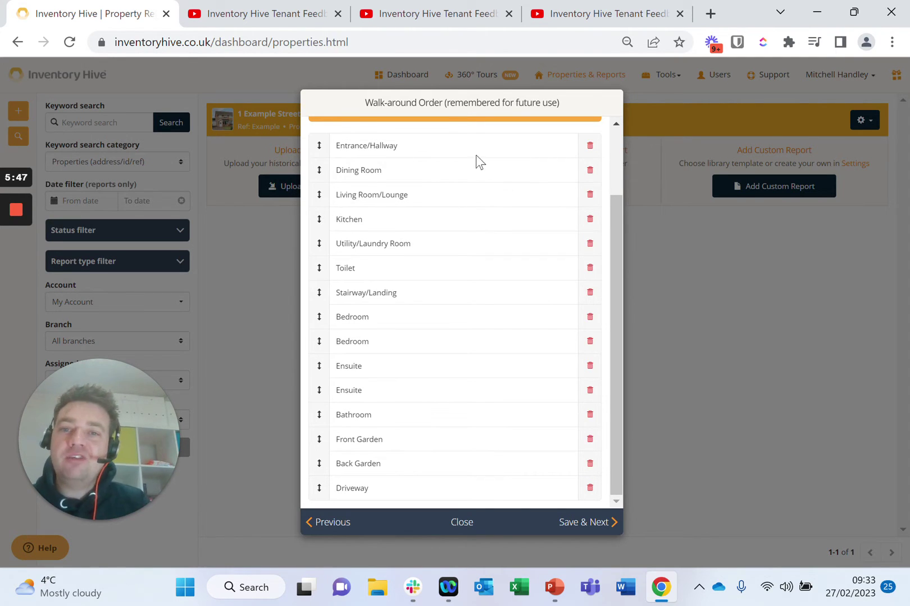
{"action": "left_click_drag", "start_coordinate": [321, 199], "coordinate": [320, 170]}
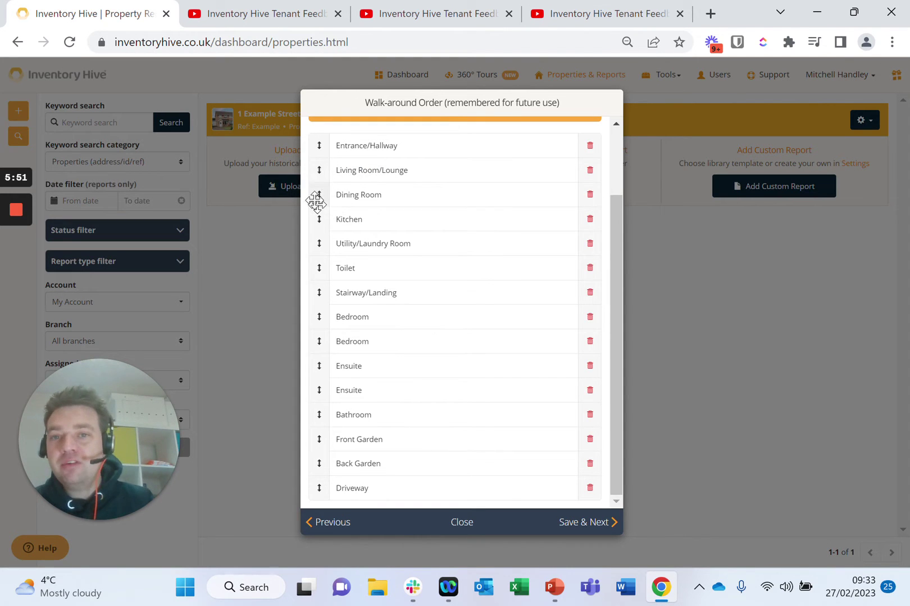
{"action": "left_click_drag", "start_coordinate": [323, 213], "coordinate": [323, 269]}
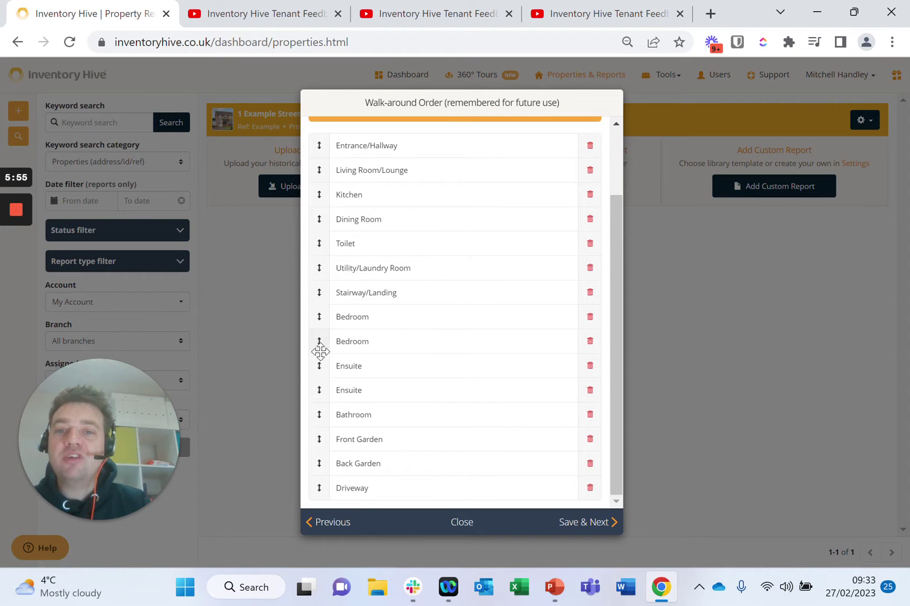
Move an Ensuite between the two Bedrooms and Front Garden above Bathroom, and save the walk-around order.
{"action": "left_click_drag", "start_coordinate": [318, 367], "coordinate": [317, 345]}
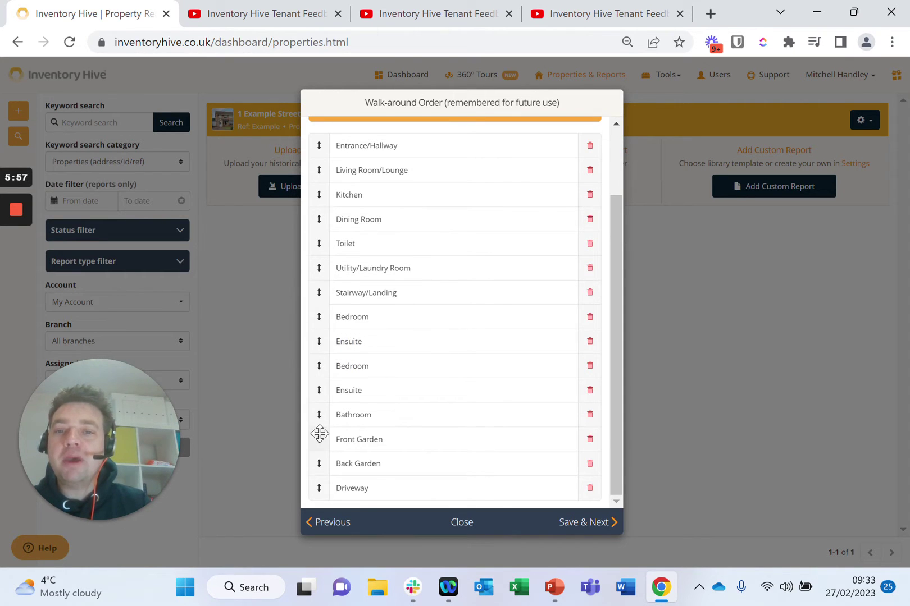
{"action": "left_click_drag", "start_coordinate": [319, 439], "coordinate": [320, 400]}
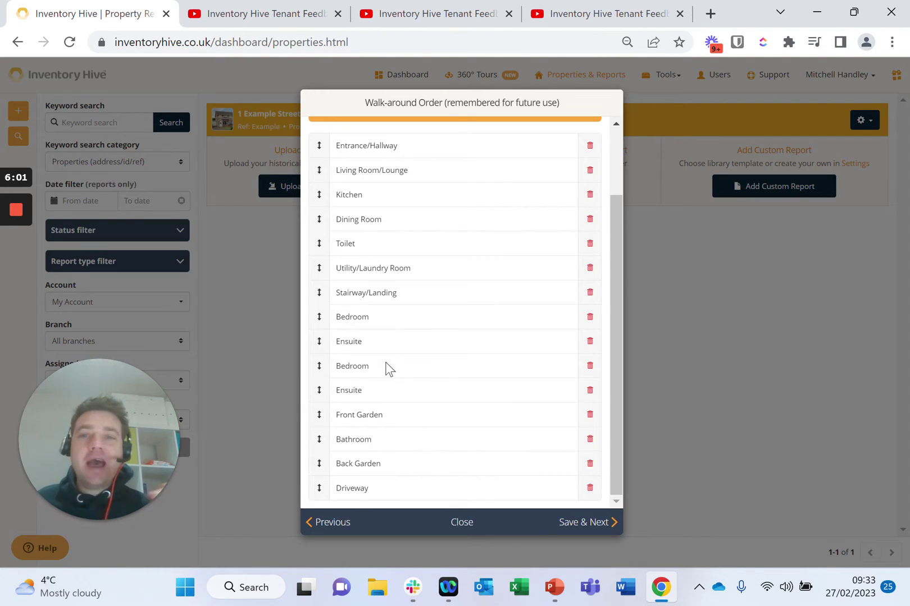
{"action": "left_click", "coordinate": [599, 535]}
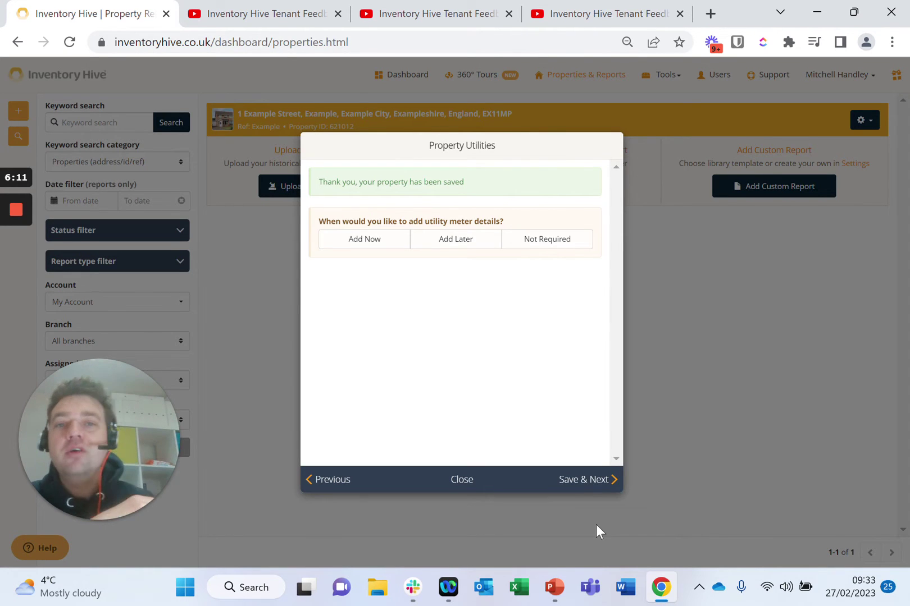
Try the Not Required and Add Later options for the utility meter details, and choose Add Now.
{"action": "left_click", "coordinate": [579, 252]}
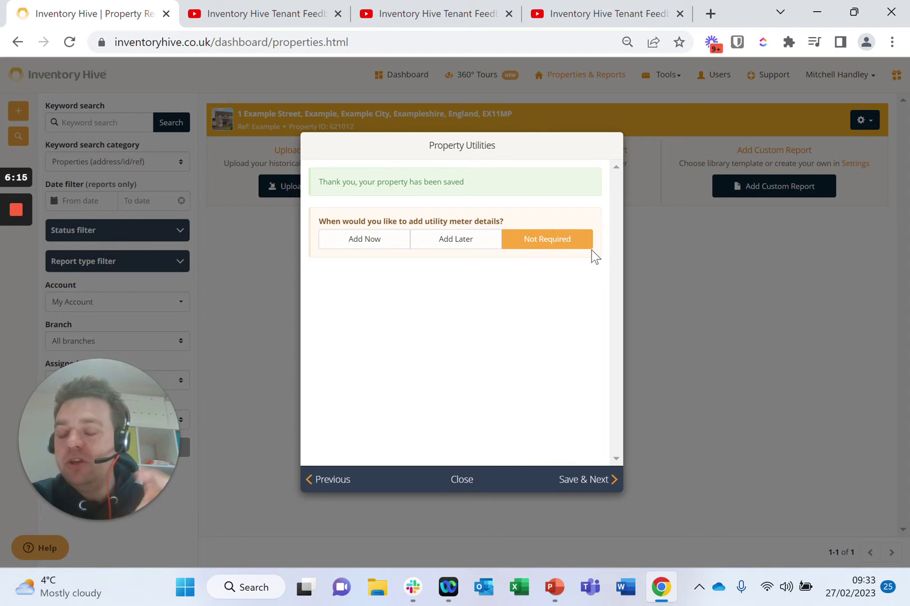
{"action": "left_click", "coordinate": [443, 241]}
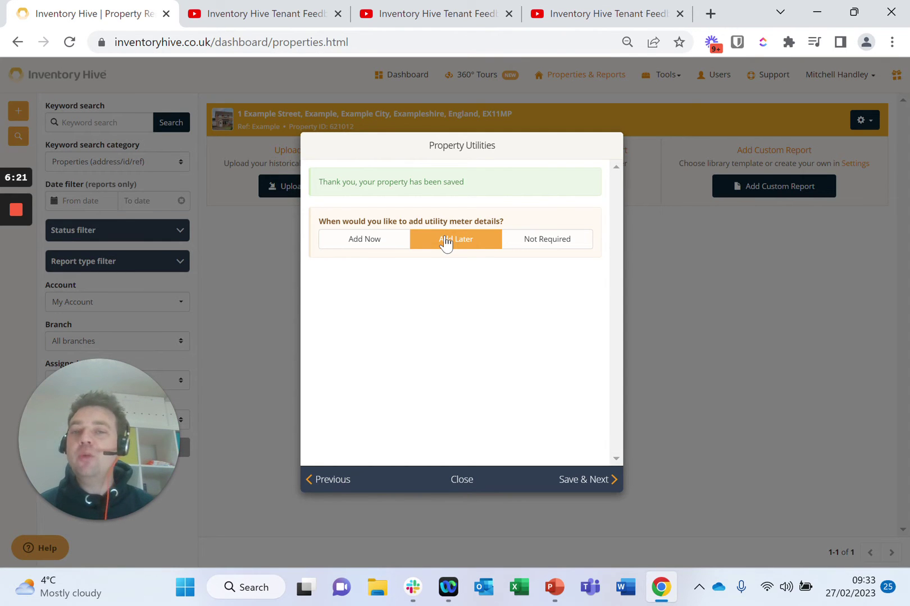
{"action": "left_click", "coordinate": [375, 250]}
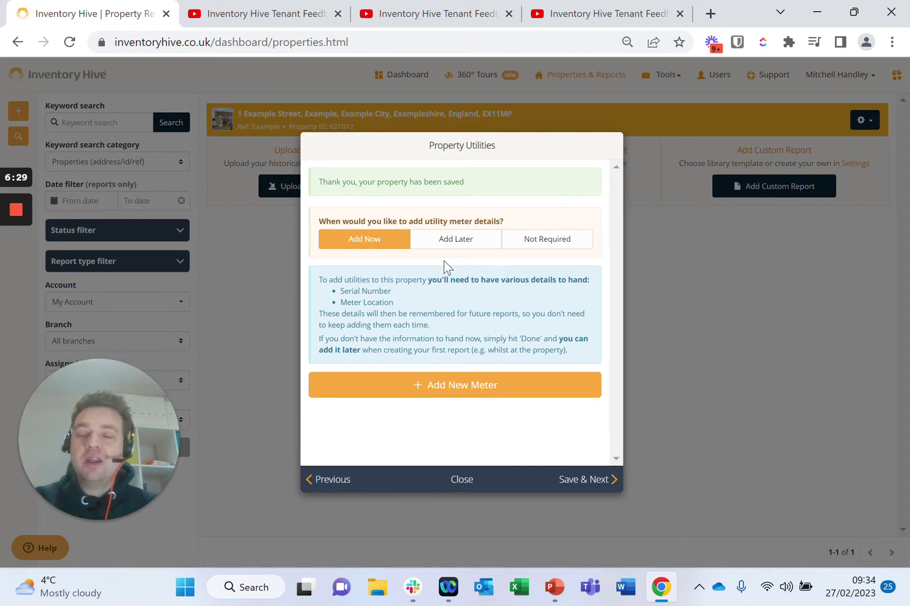
Start a new standard gas utility meter named Gas Meter with British Gas as the supplier.
{"action": "left_click", "coordinate": [456, 387]}
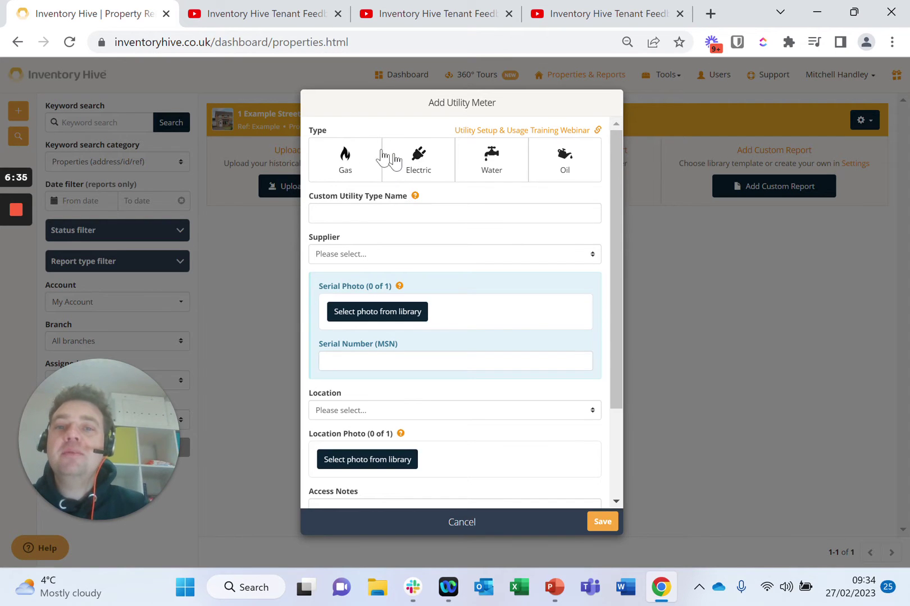
{"action": "left_click", "coordinate": [360, 168]}
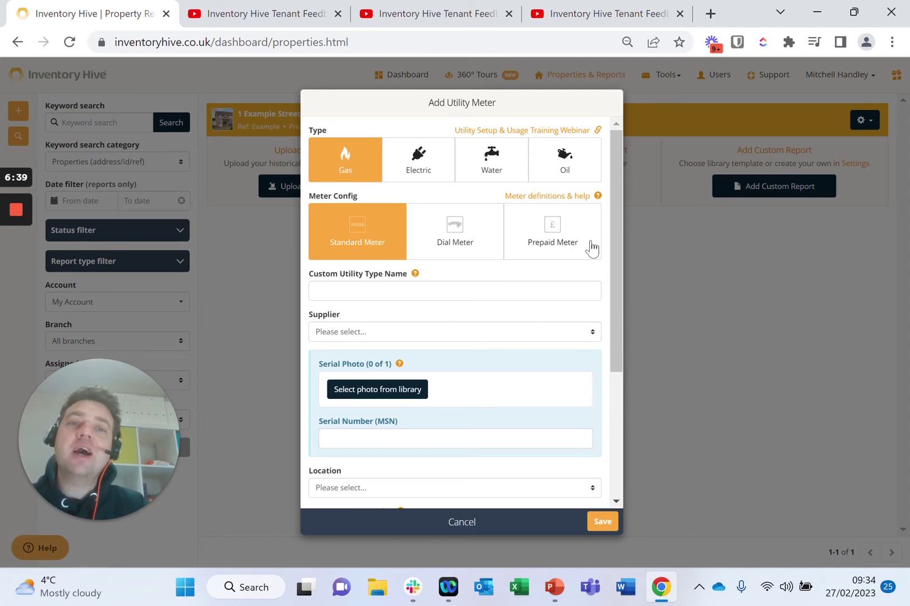
{"action": "left_click", "coordinate": [422, 291]}
{"action": "left_click", "coordinate": [422, 326]}
{"action": "left_click", "coordinate": [376, 332]}
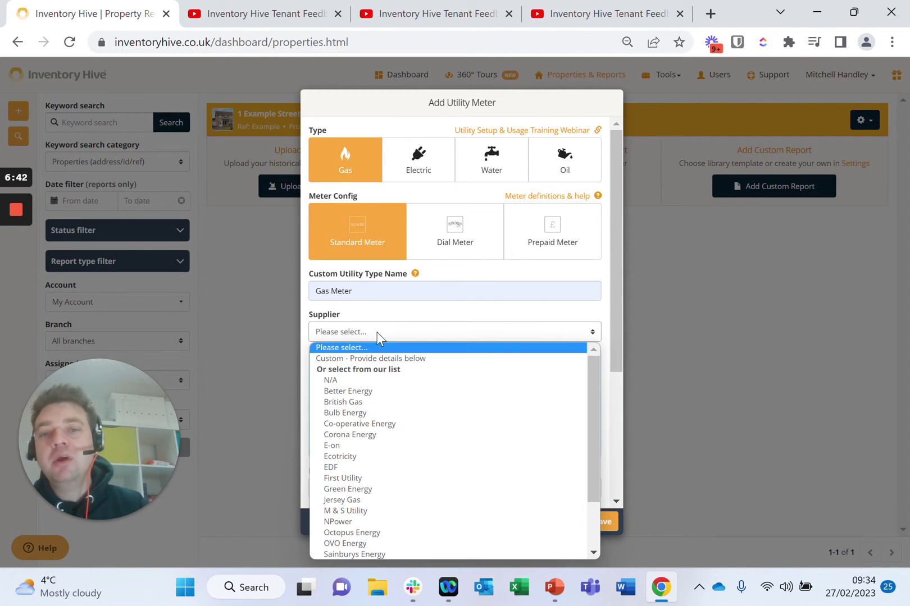
{"action": "left_click", "coordinate": [364, 404]}
Upload File (5) from the Meter Readings folder as the serial photo and use the serial number scanned beneath its barcode.
{"action": "scroll", "coordinate": [388, 453], "scroll_direction": "down", "scroll_amount": 3}
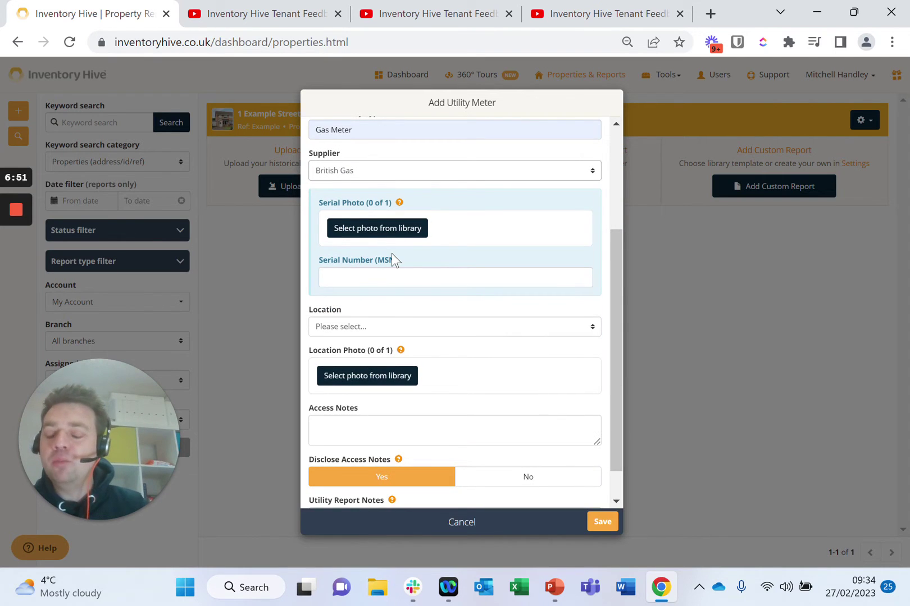
{"action": "left_click", "coordinate": [363, 222]}
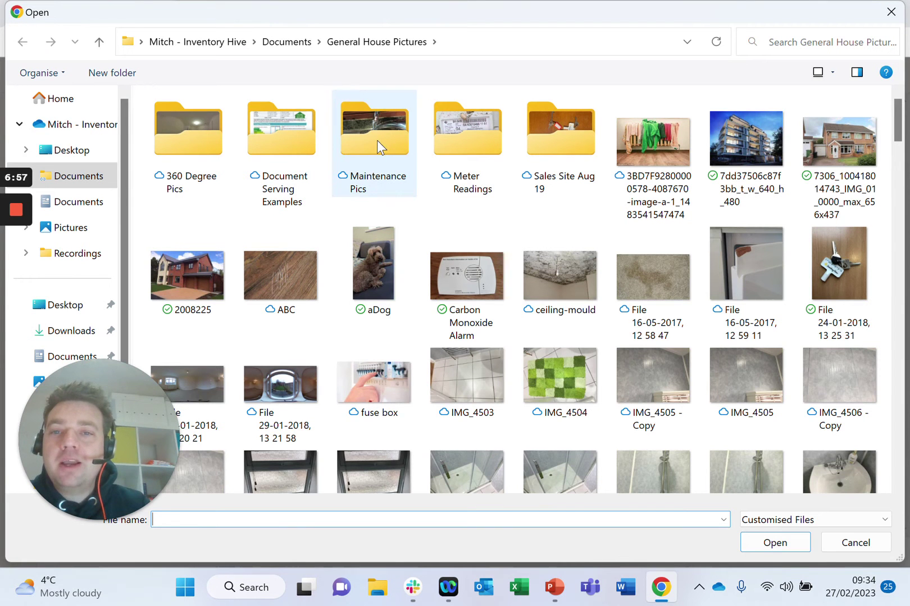
{"action": "double_click", "coordinate": [492, 148]}
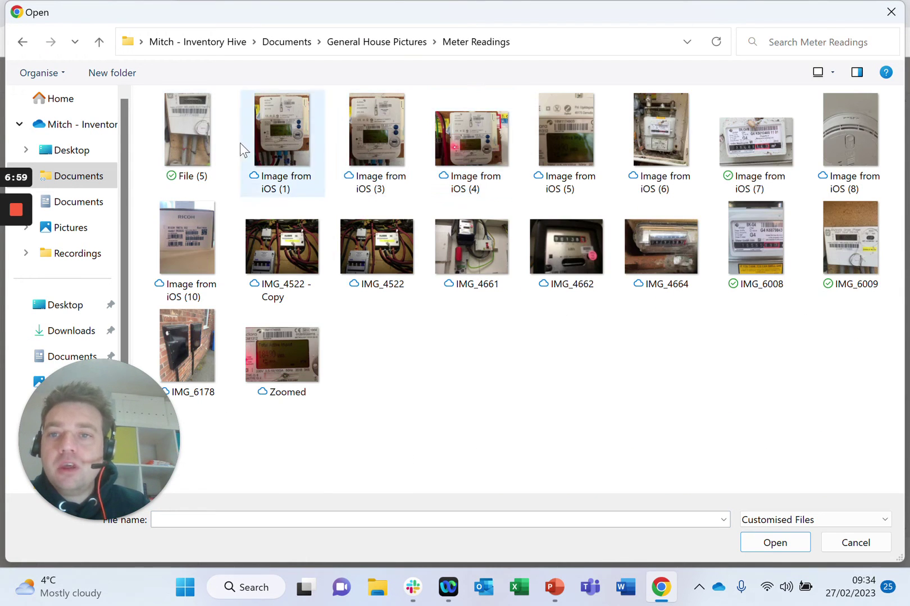
{"action": "double_click", "coordinate": [193, 127]}
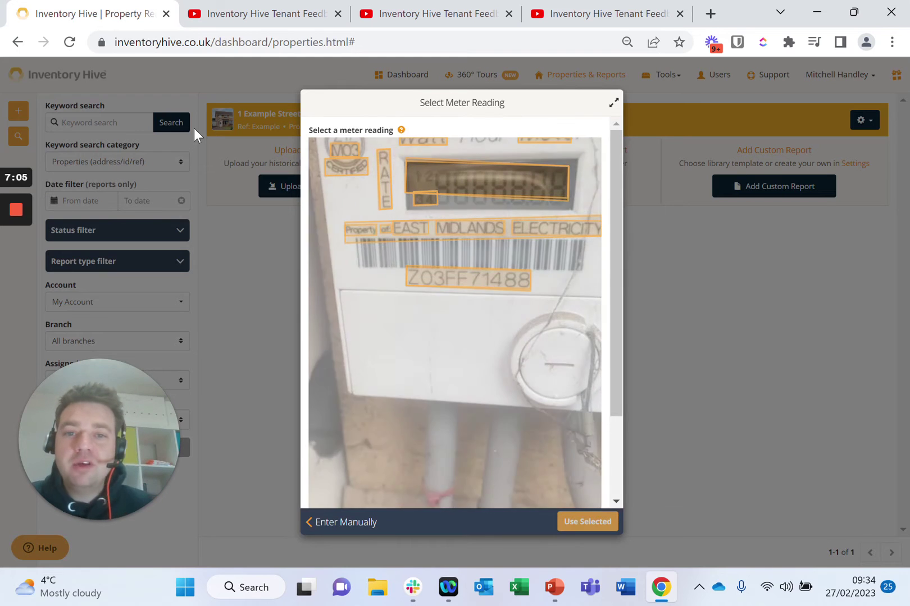
{"action": "left_click", "coordinate": [493, 284]}
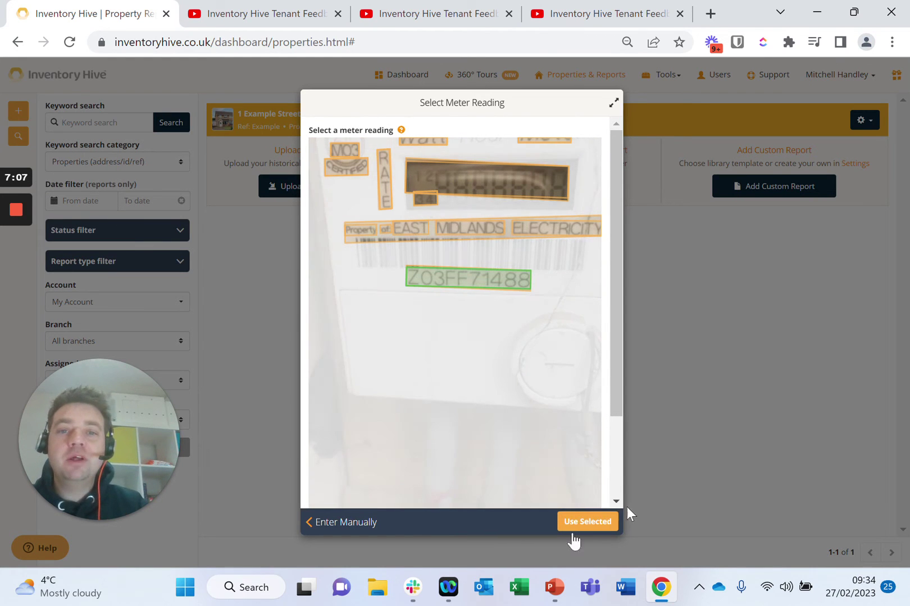
{"action": "left_click", "coordinate": [594, 525]}
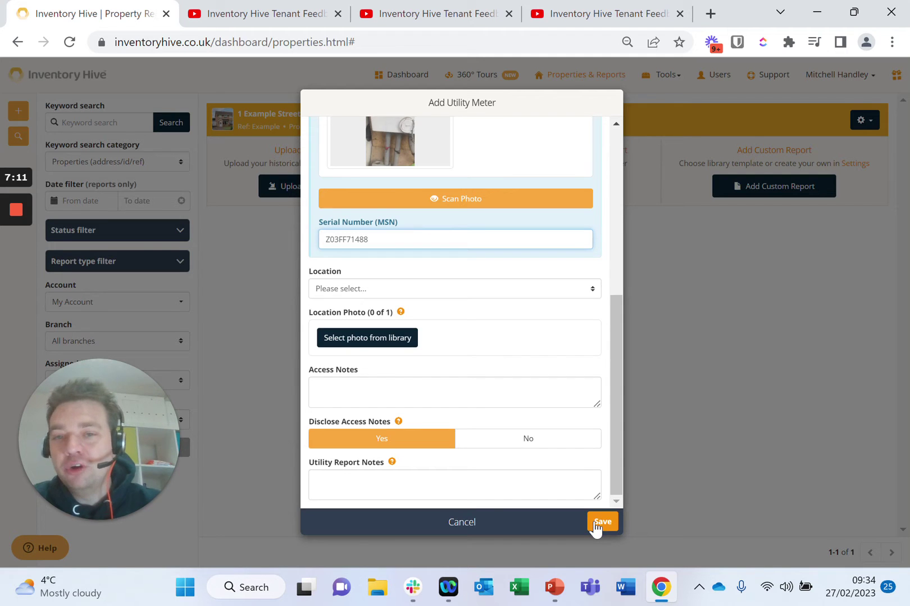
{"action": "right_click", "coordinate": [483, 238]}
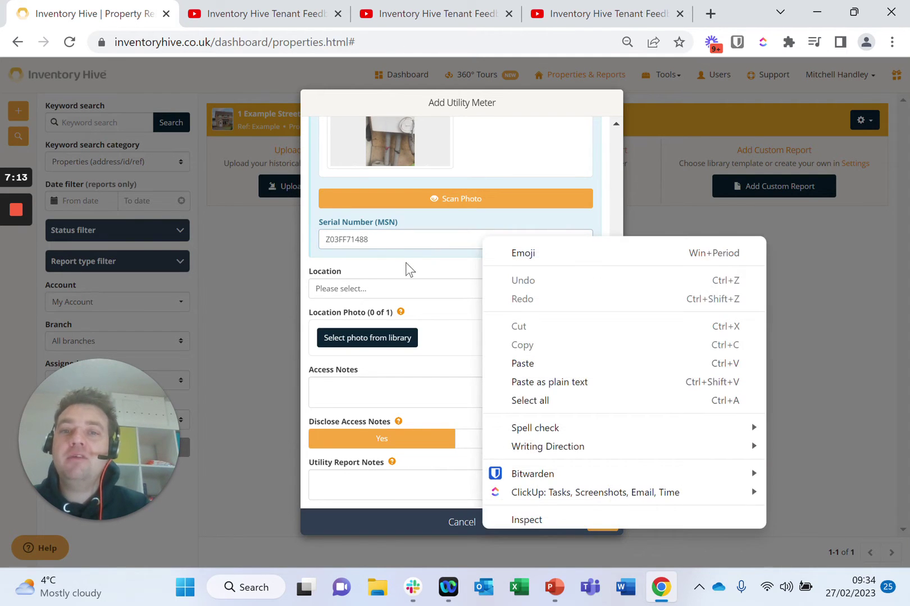
{"action": "left_click", "coordinate": [405, 265]}
Set the meter's location to Exterior/cabinet (rear) and upload IMG_6178 as its location photo.
{"action": "left_click", "coordinate": [368, 286]}
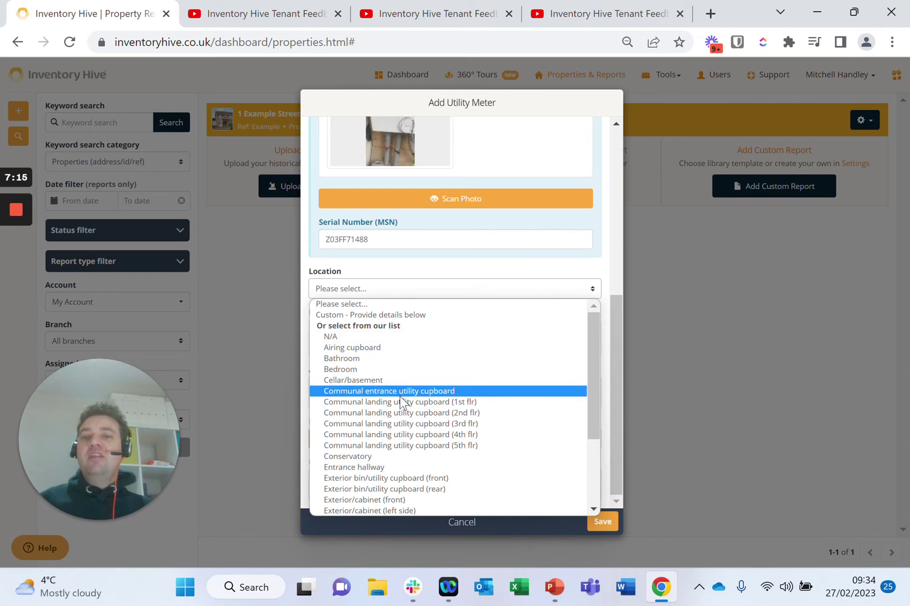
{"action": "scroll", "coordinate": [401, 400], "scroll_direction": "down", "scroll_amount": 3}
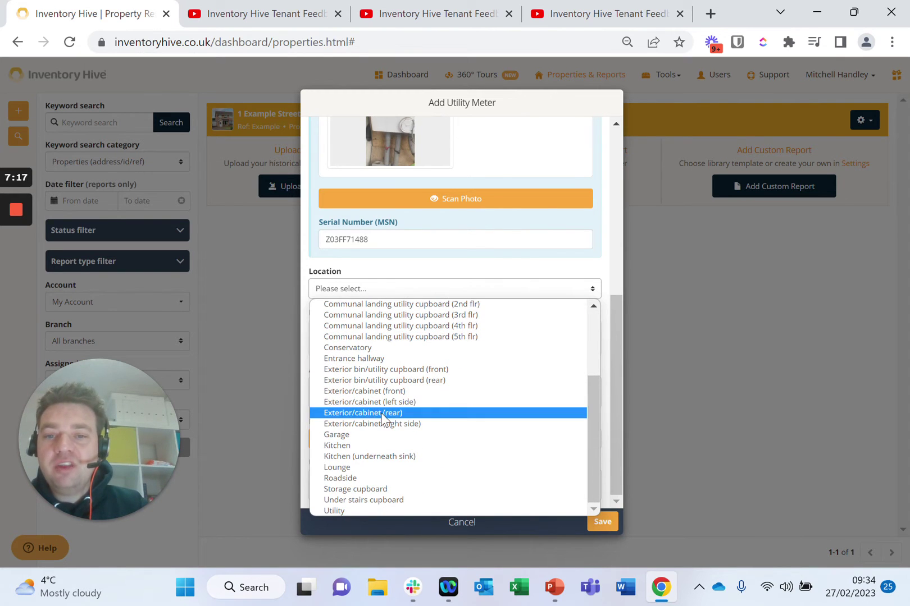
{"action": "left_click", "coordinate": [382, 414]}
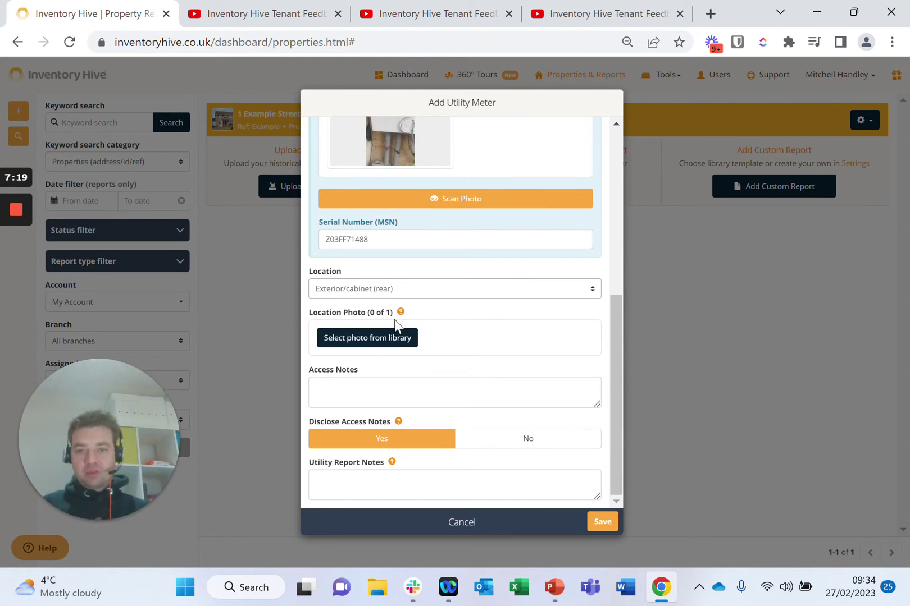
{"action": "left_click", "coordinate": [400, 341]}
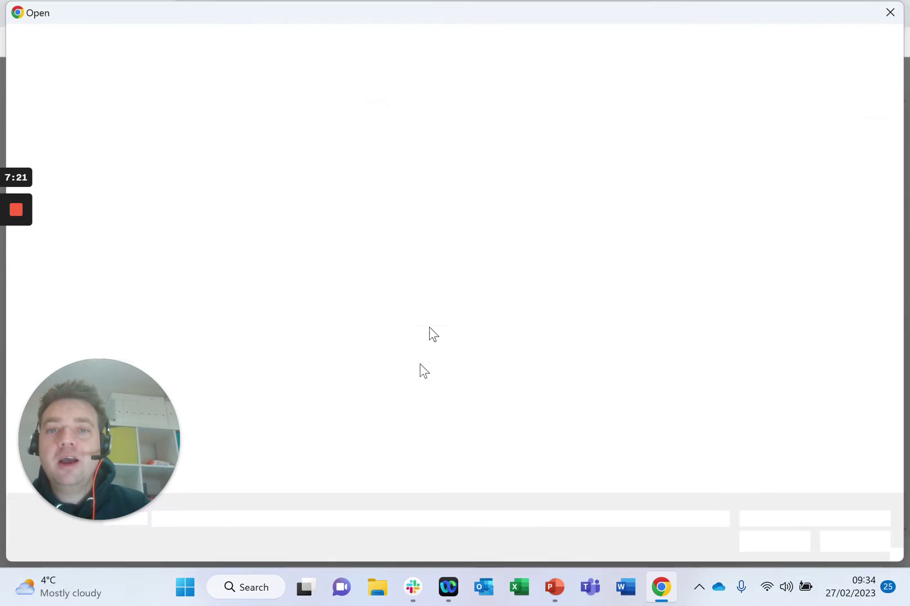
{"action": "left_click", "coordinate": [160, 348]}
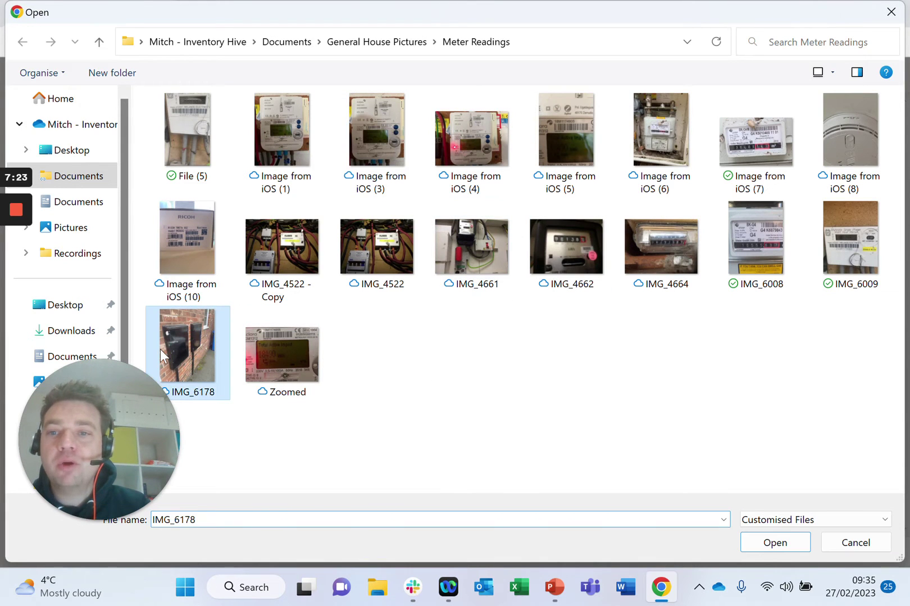
{"action": "double_click", "coordinate": [163, 349]}
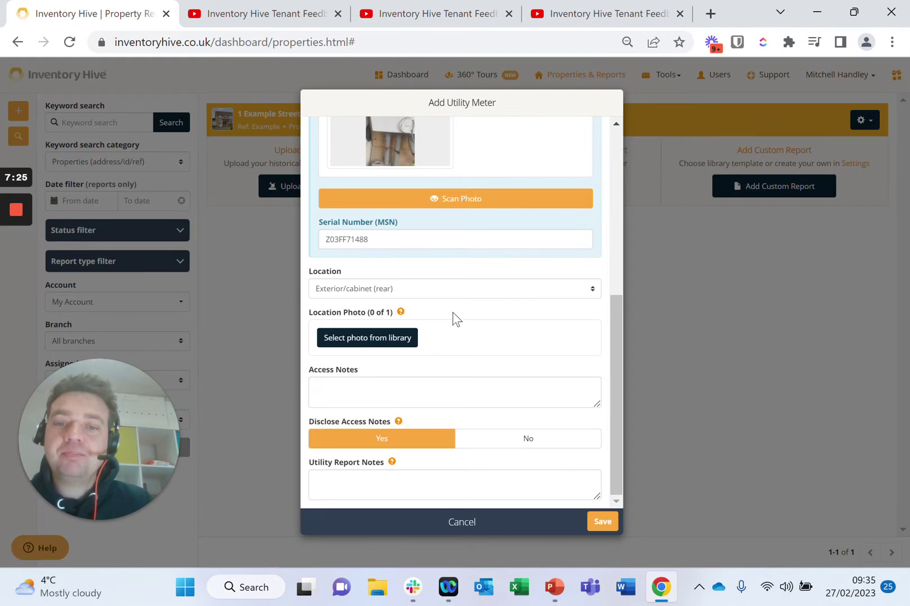
{"action": "scroll", "coordinate": [465, 306], "scroll_direction": "down", "scroll_amount": 2}
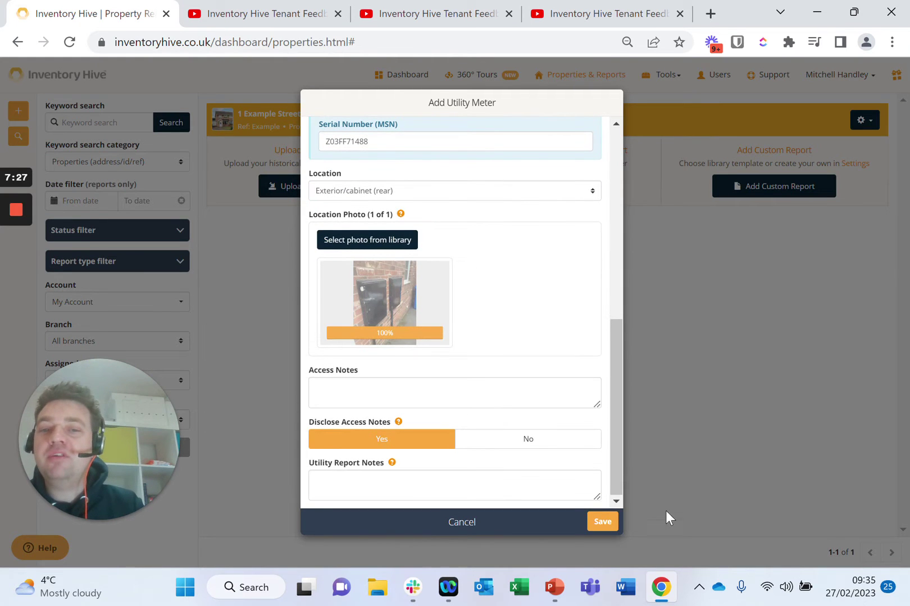
Save the gas meter and finish the property setup without selecting a Fixflo property.
{"action": "left_click", "coordinate": [602, 524]}
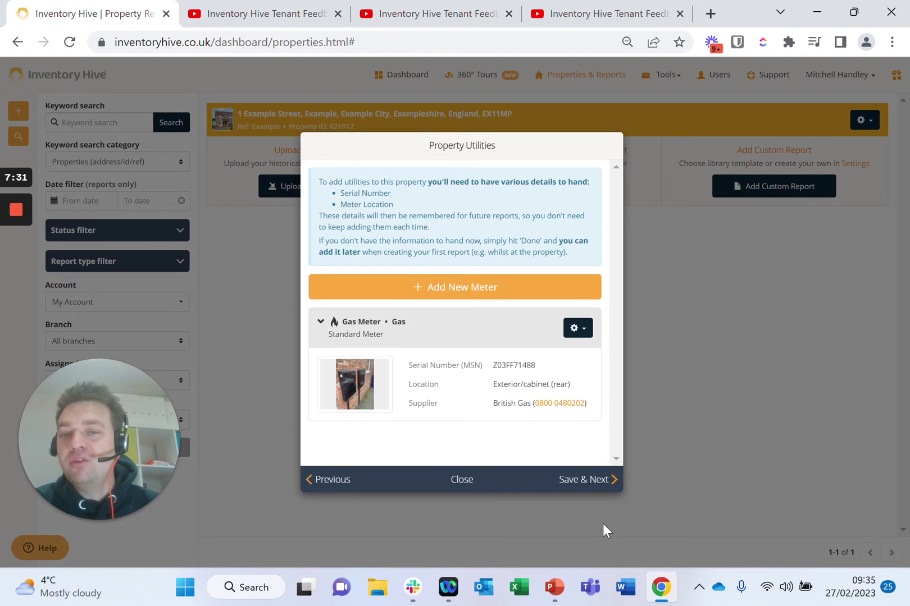
{"action": "left_click", "coordinate": [602, 481]}
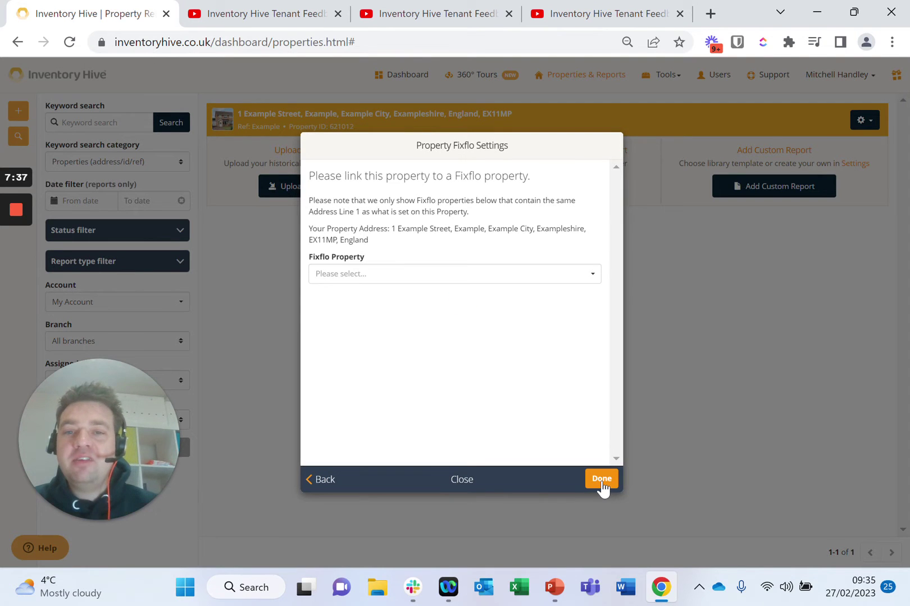
{"action": "left_click", "coordinate": [602, 479]}
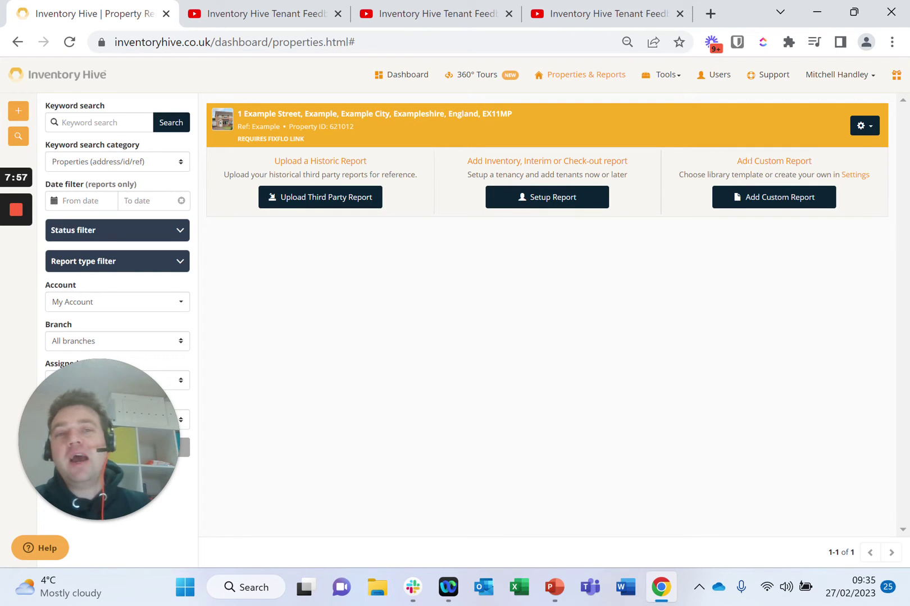
Open the example property for editing, review its details down to the internal notes, and close them without changes.
{"action": "left_click", "coordinate": [870, 128]}
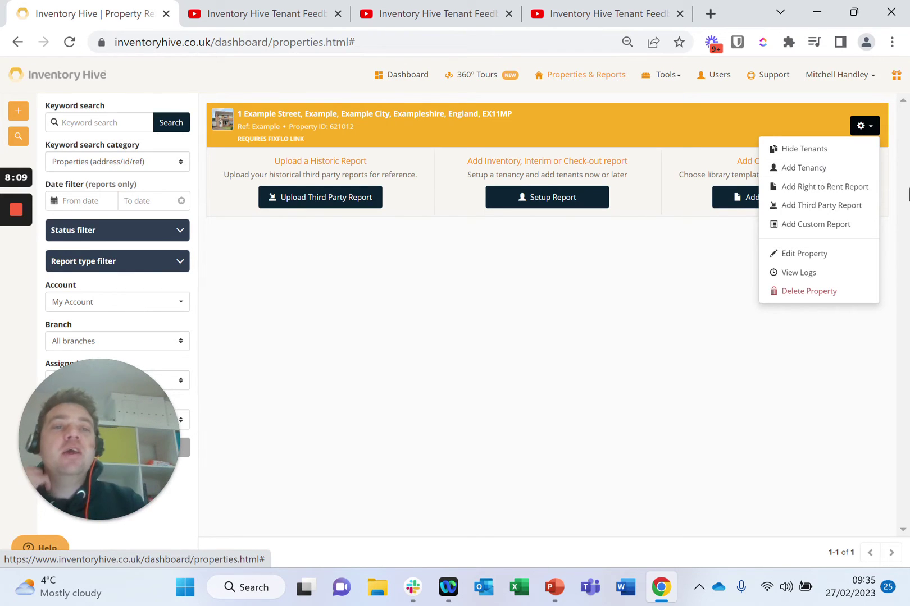
{"action": "left_click", "coordinate": [804, 254]}
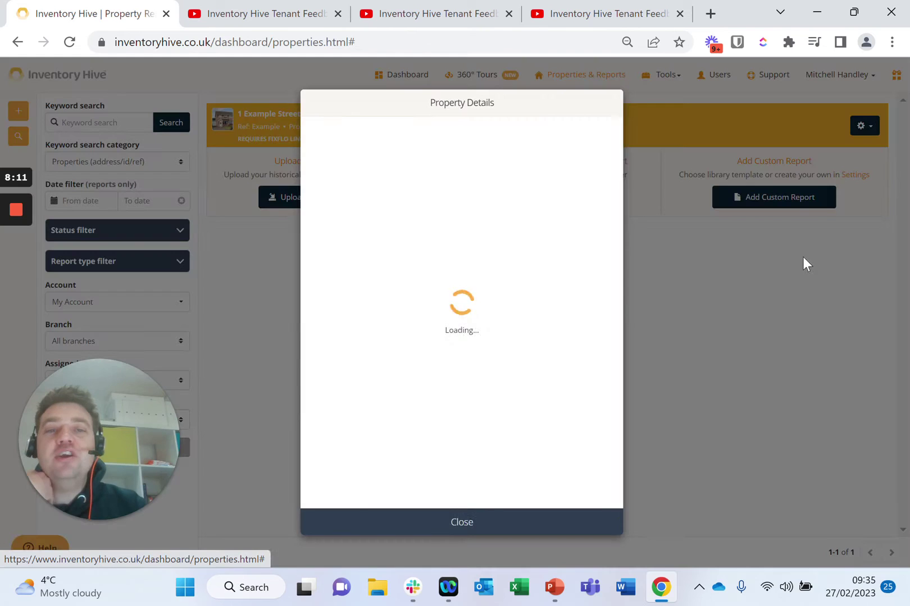
{"action": "scroll", "coordinate": [381, 323], "scroll_direction": "down", "scroll_amount": 6}
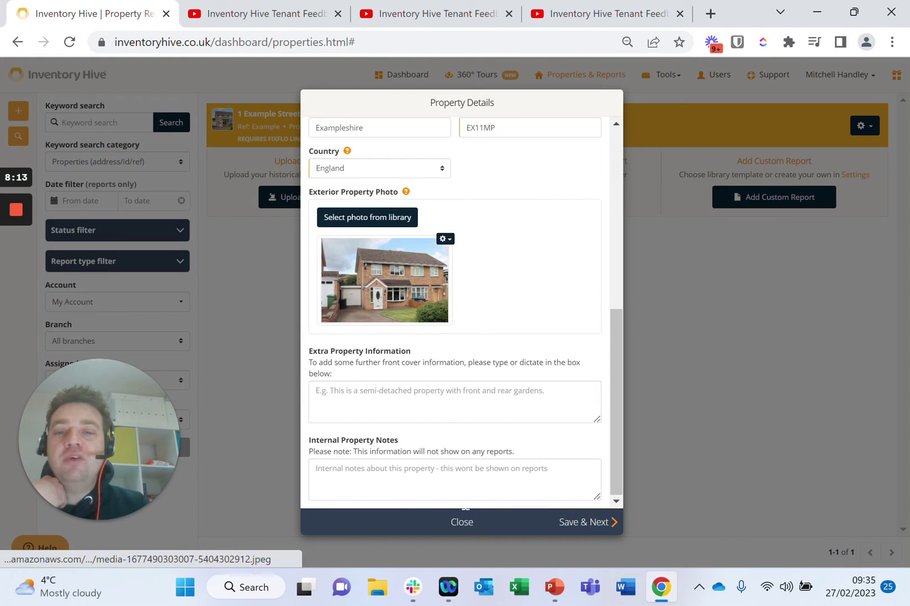
{"action": "left_click", "coordinate": [463, 531]}
{"action": "left_click", "coordinate": [643, 304]}
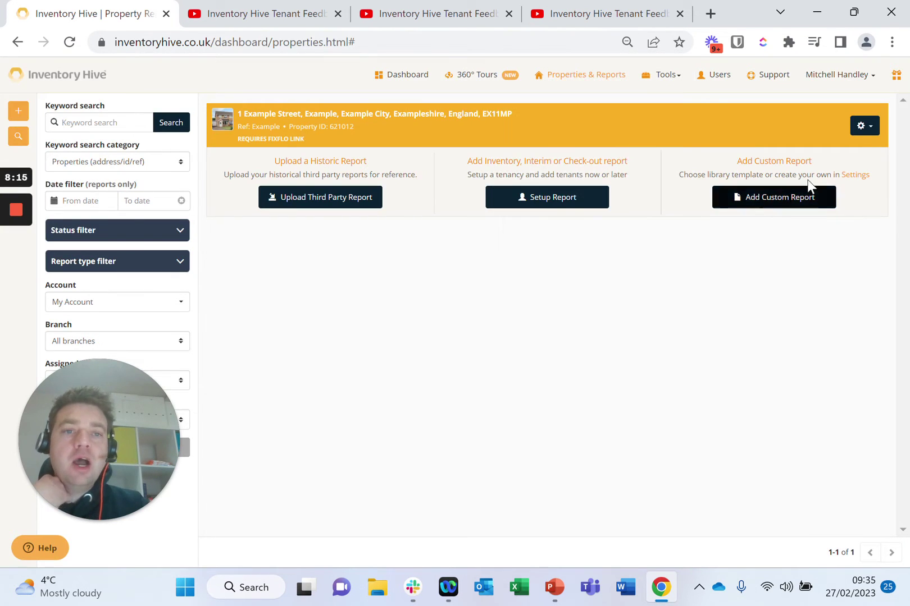
Start adding a tenancy to the example property and choose to add its details now.
{"action": "left_click", "coordinate": [865, 126]}
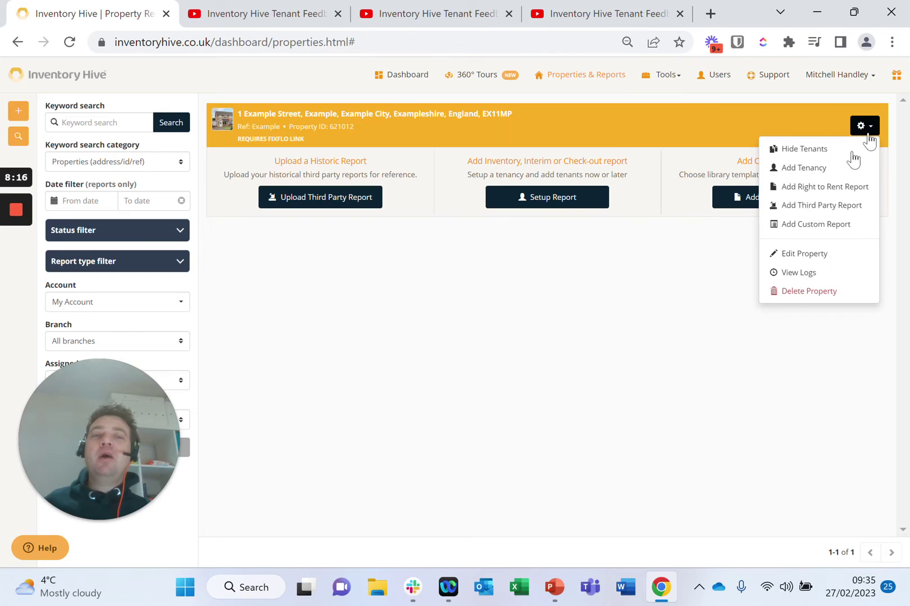
{"action": "left_click", "coordinate": [822, 171]}
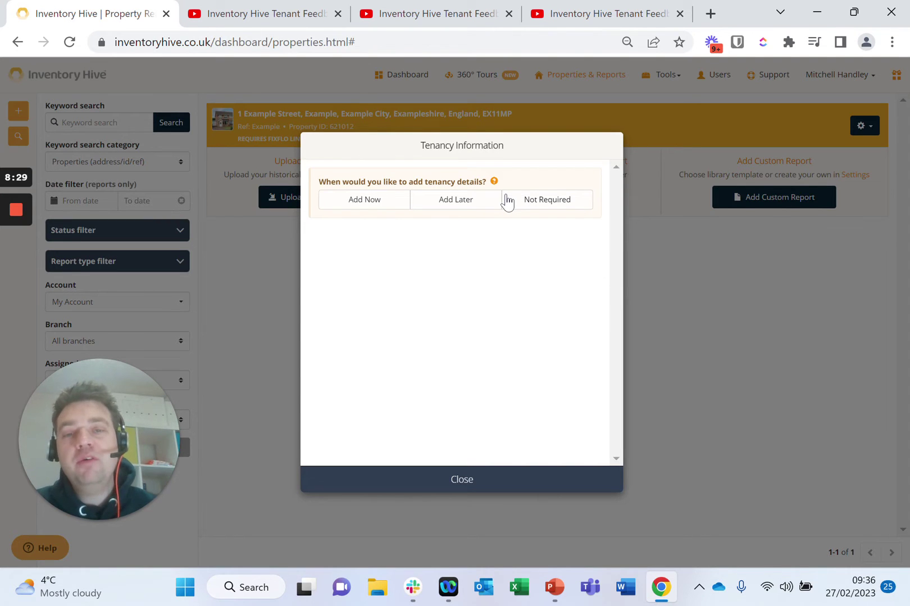
{"action": "left_click", "coordinate": [362, 204]}
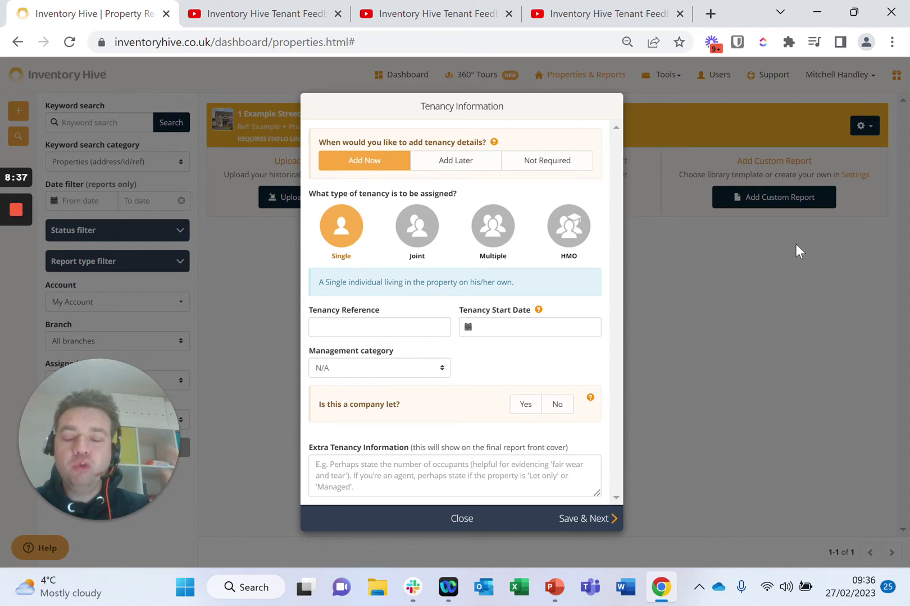
Review the descriptions of the Joint, Multiple and HMO tenancy types and return to Single.
{"action": "left_click", "coordinate": [426, 251]}
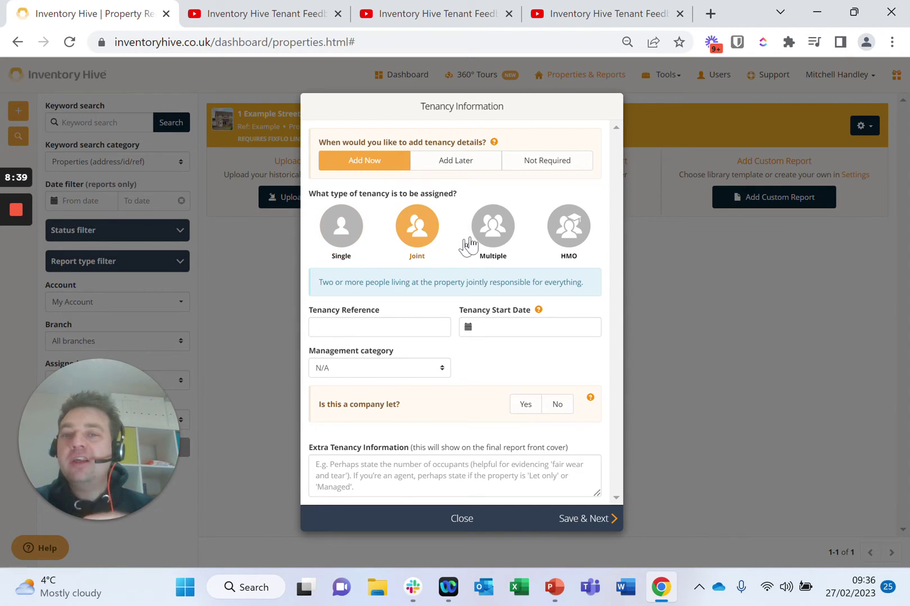
{"action": "left_click", "coordinate": [492, 242]}
{"action": "left_click_drag", "start_coordinate": [579, 287], "coordinate": [317, 283]}
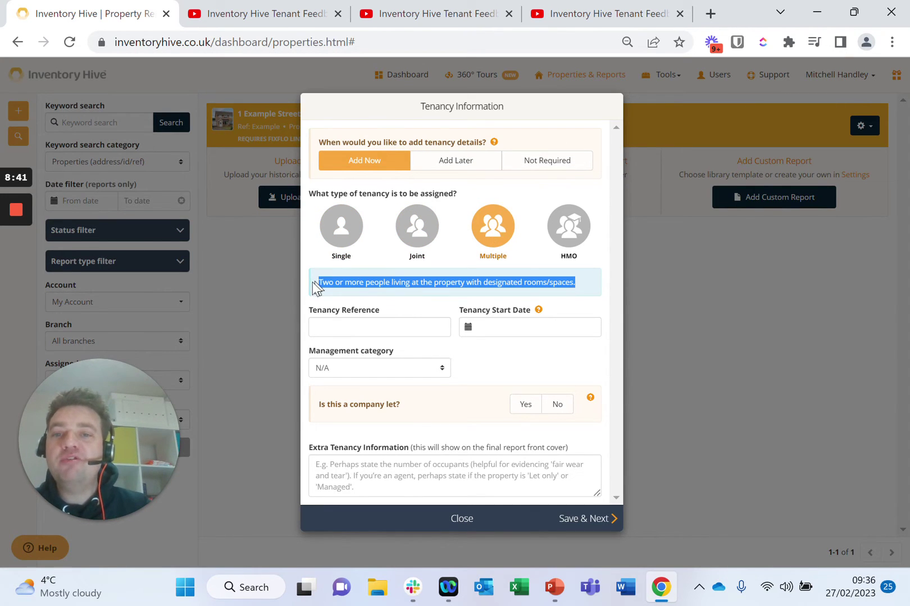
{"action": "left_click", "coordinate": [566, 233]}
{"action": "left_click_drag", "start_coordinate": [559, 302], "coordinate": [318, 281]}
{"action": "left_click", "coordinate": [349, 224]}
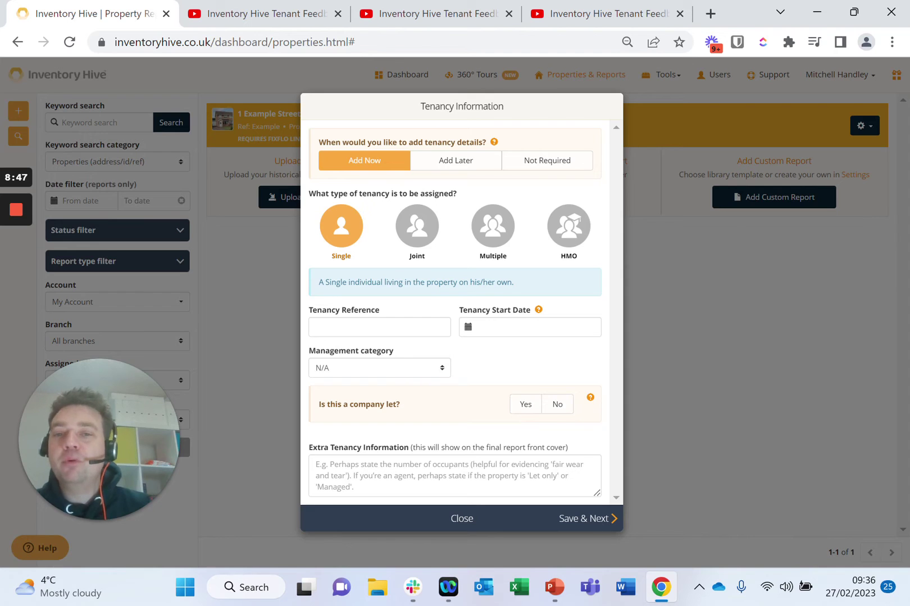
Set the tenancy reference to Example and the tenancy start date to 28/02/2023.
{"action": "left_click", "coordinate": [379, 327]}
{"action": "left_click", "coordinate": [390, 365]}
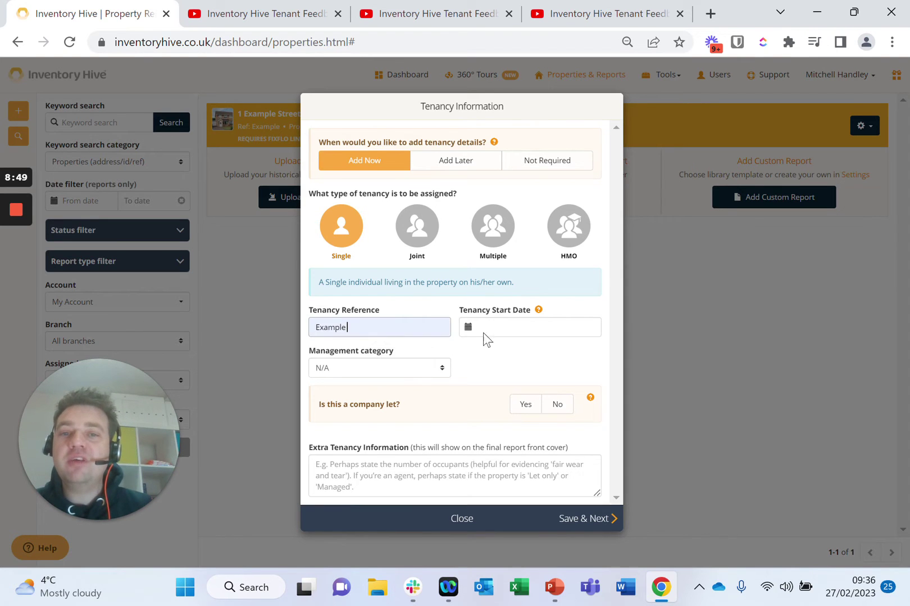
{"action": "left_click", "coordinate": [501, 337]}
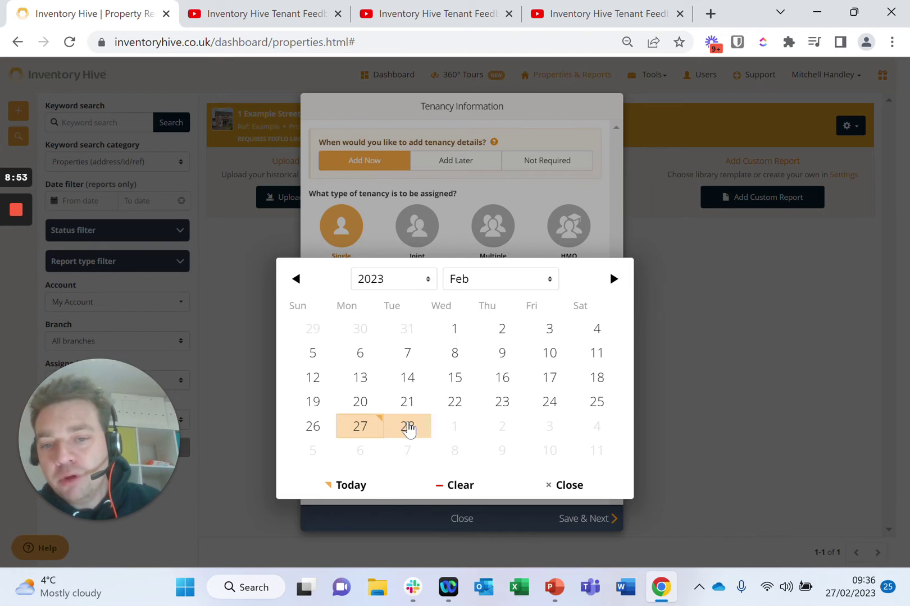
{"action": "left_click", "coordinate": [407, 430]}
Set the management category to Fully Managed, mark the tenancy as not a company let, and save it.
{"action": "left_click", "coordinate": [378, 370]}
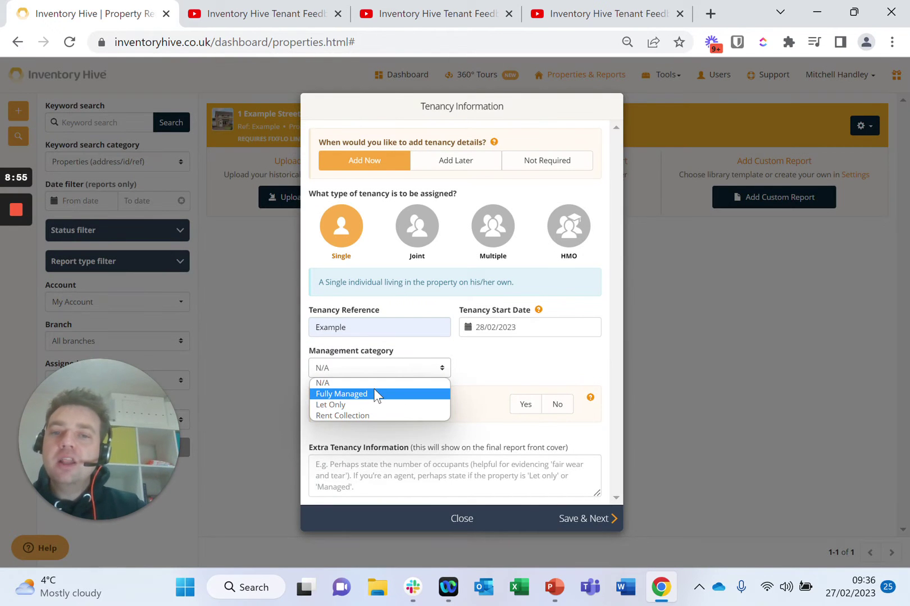
{"action": "left_click", "coordinate": [382, 396]}
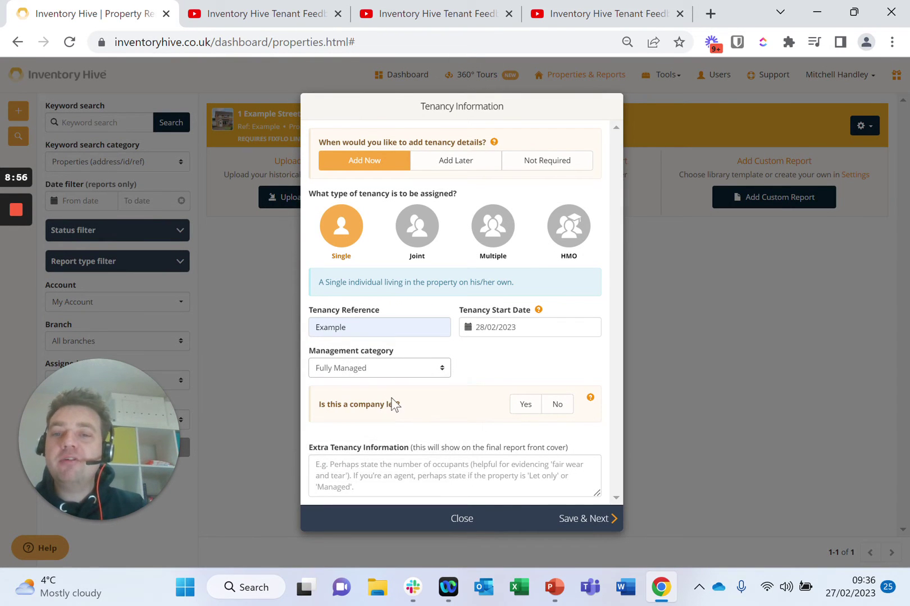
{"action": "left_click", "coordinate": [557, 407]}
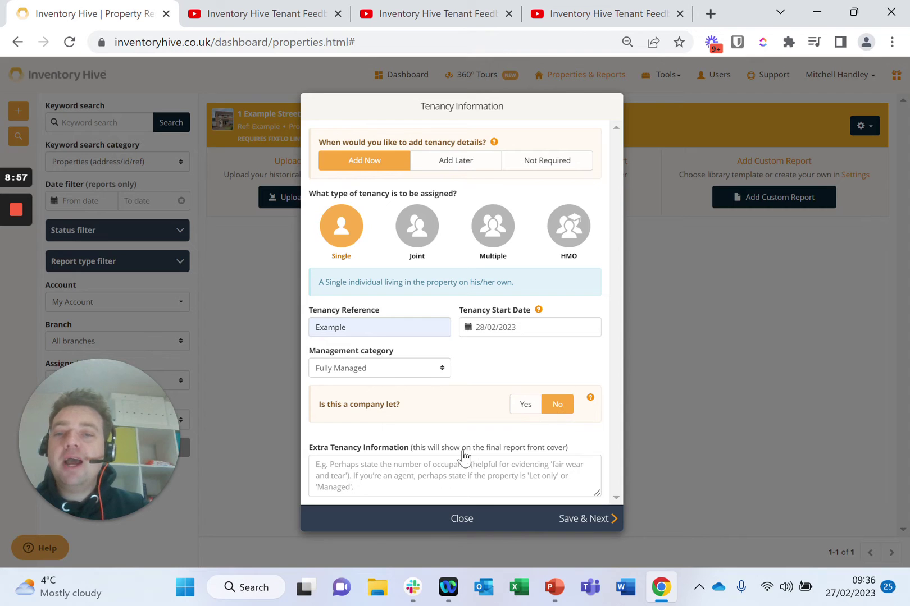
{"action": "left_click", "coordinate": [576, 519]}
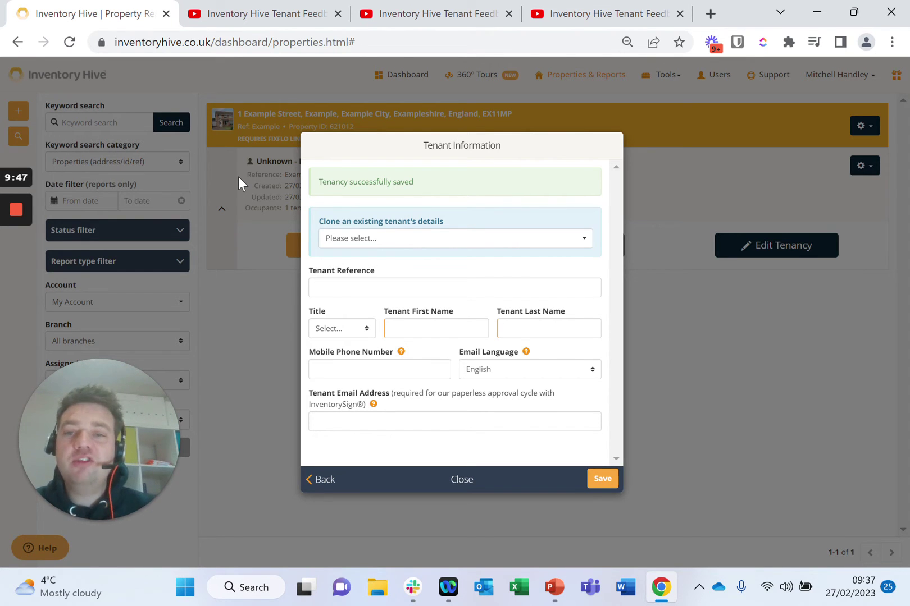
Give the tenant the title Mr and enter the tenant's first and last names.
{"action": "left_click", "coordinate": [341, 331]}
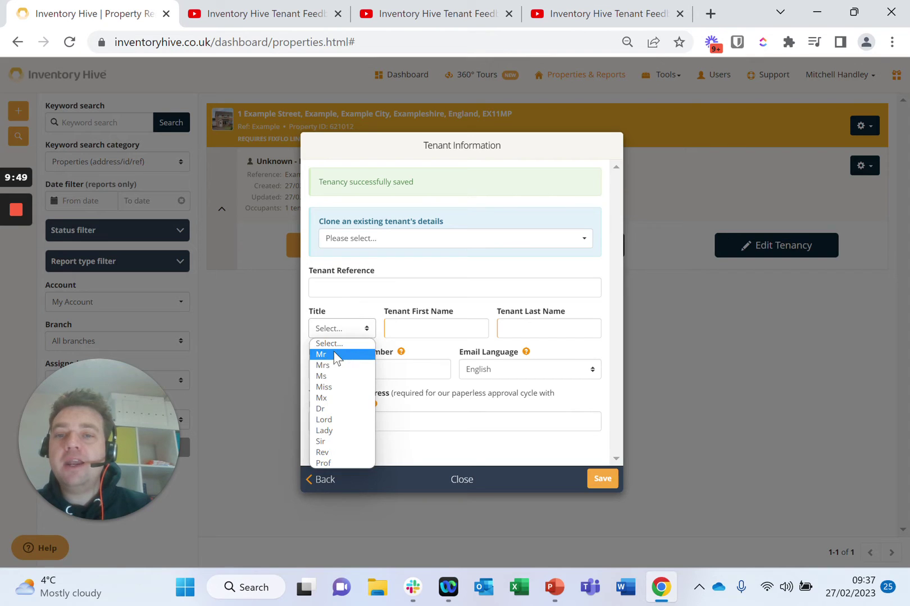
{"action": "left_click", "coordinate": [342, 355]}
{"action": "left_click", "coordinate": [393, 328]}
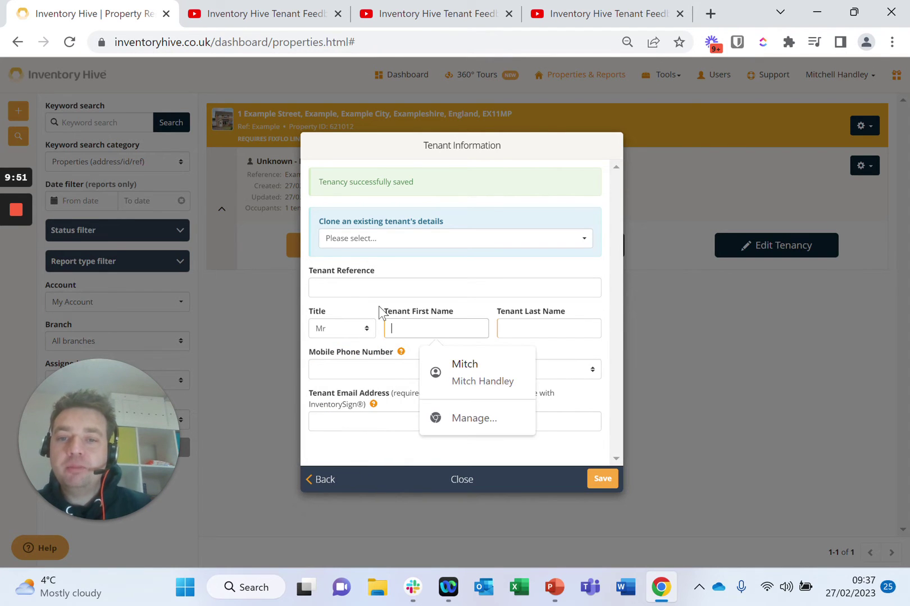
{"action": "type", "text": "JH"}
{"action": "key", "text": "Caps_Lock"}
{"action": "key", "text": "BackSpace"}
{"action": "key", "text": "BackSpace"}
{"action": "type", "text": "Joe"}
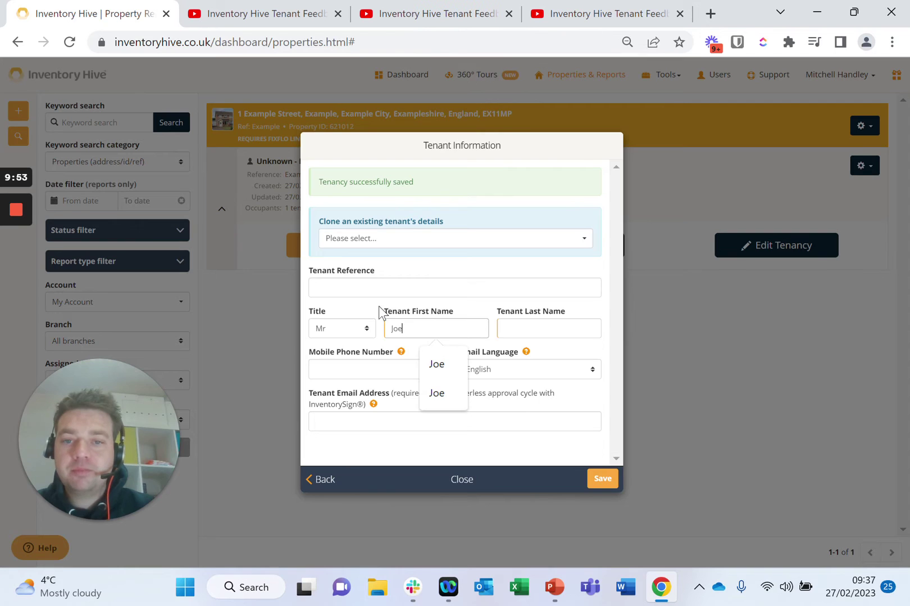
{"action": "key", "text": "Tab"}
{"action": "key", "text": "Caps_Lock"}
{"action": "type", "text": "Bloggs"}
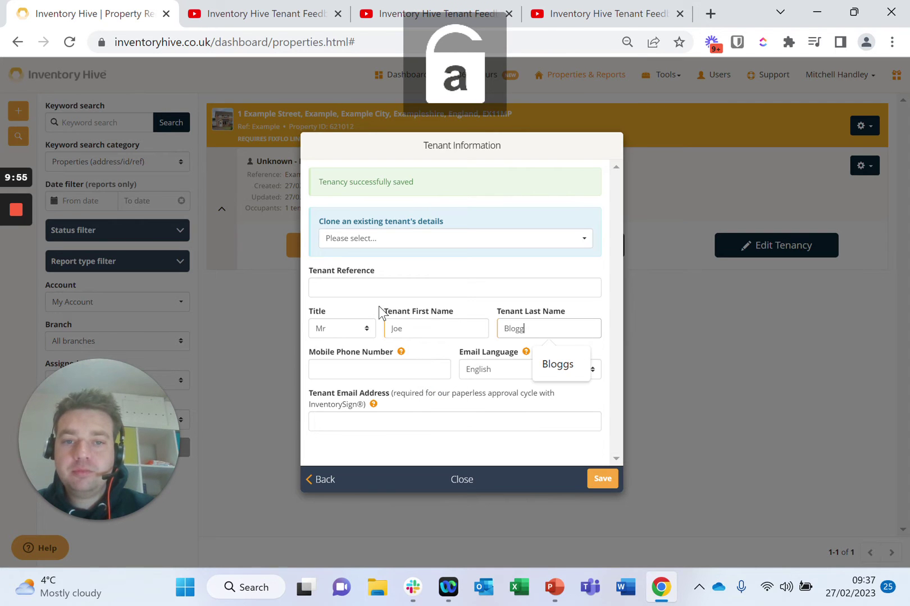
Save the tenant with the mobile phone number and email address left blank.
{"action": "left_click", "coordinate": [332, 369]}
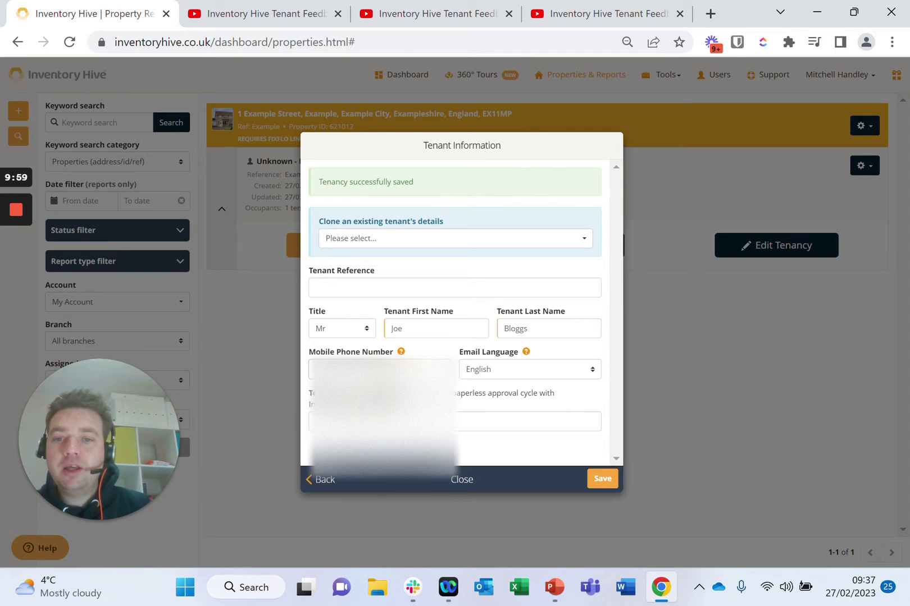
{"action": "key", "text": "Escape"}
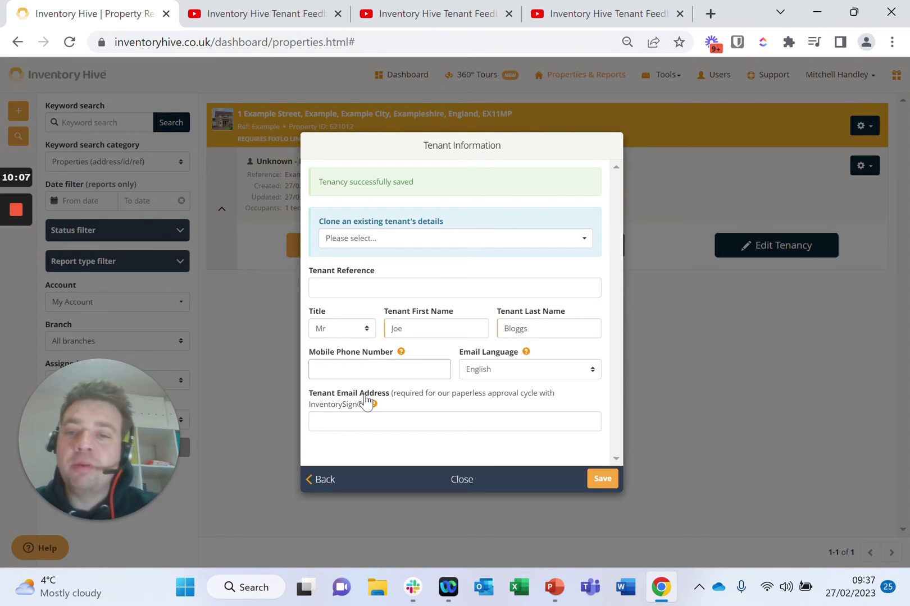
{"action": "left_click", "coordinate": [603, 479]}
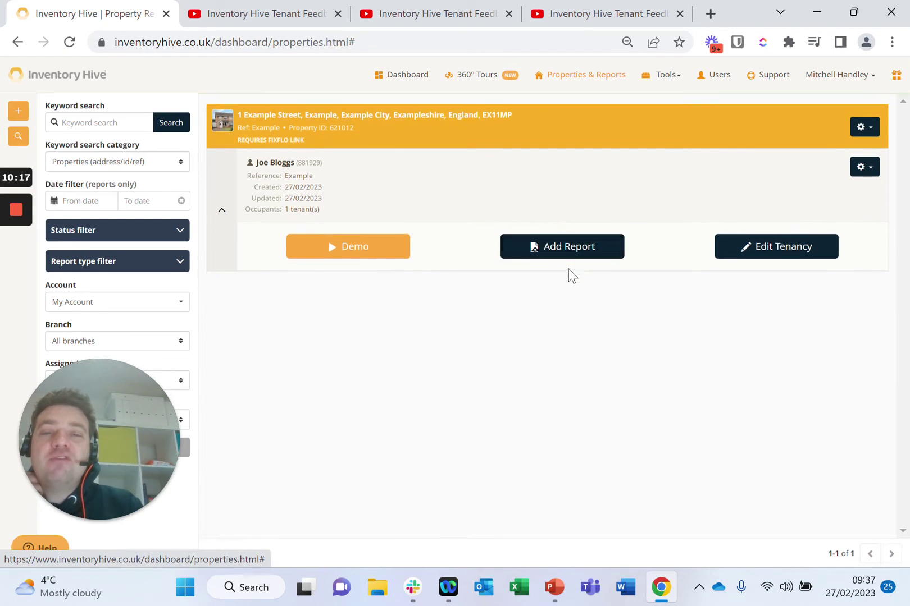
Create a Check-In Inventory report for the tenancy, started from scratch without a master report.
{"action": "left_click", "coordinate": [569, 256]}
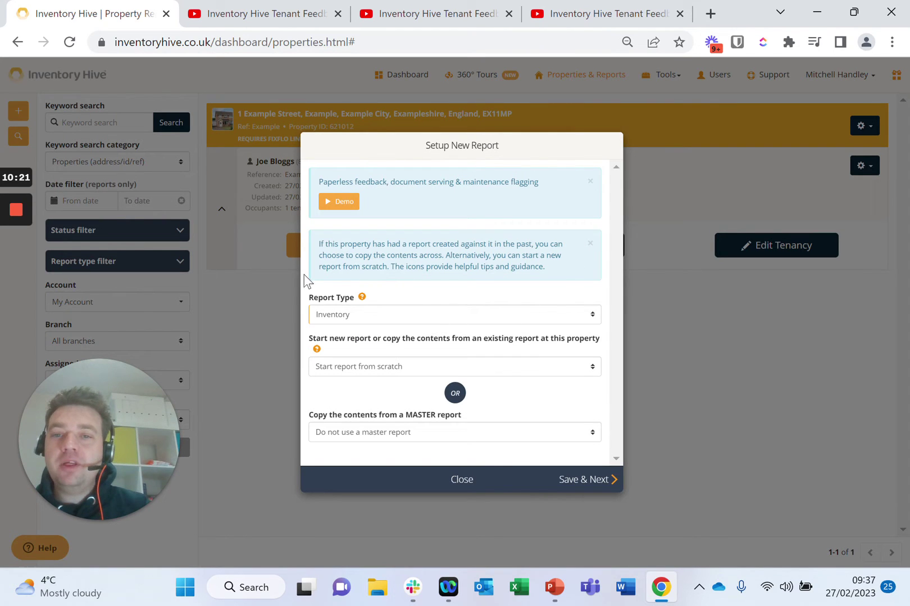
{"action": "left_click", "coordinate": [370, 318]}
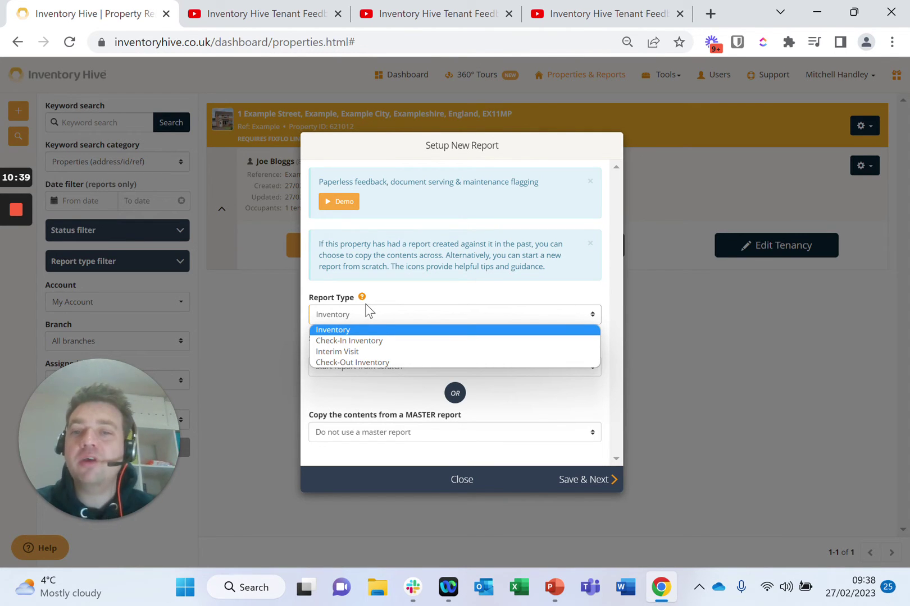
{"action": "left_click", "coordinate": [374, 341]}
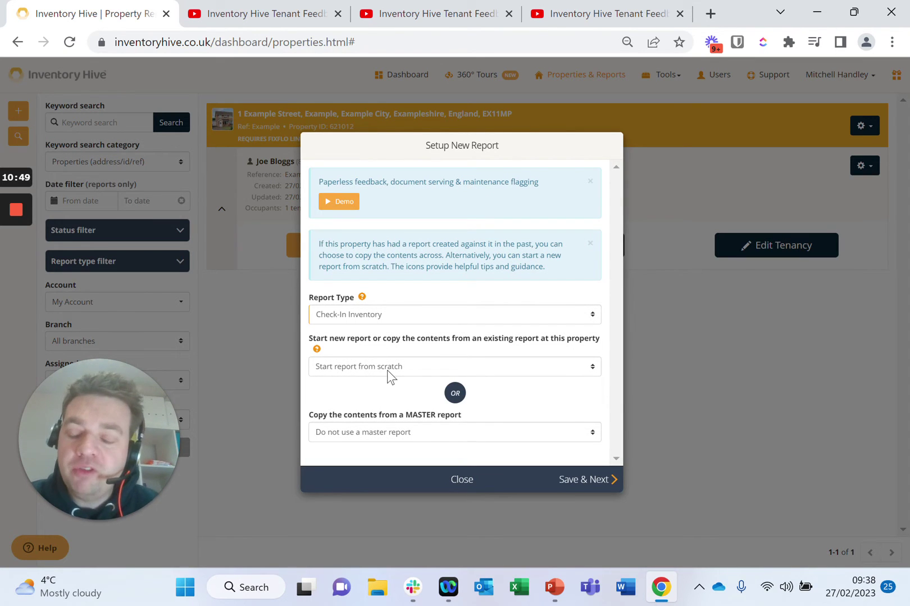
{"action": "left_click", "coordinate": [585, 481]}
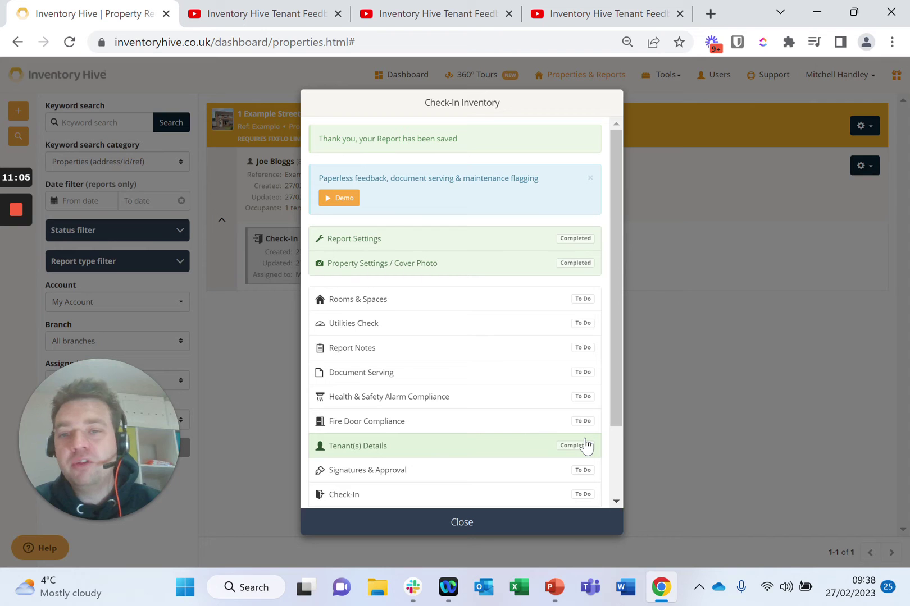
{"action": "left_click_drag", "start_coordinate": [621, 361], "coordinate": [622, 407]}
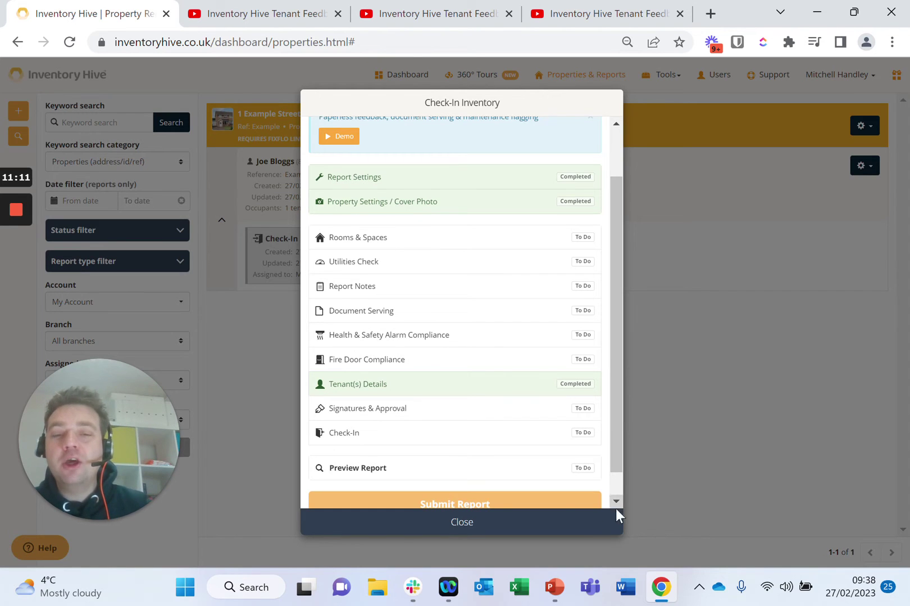
Switch to the PowerPoint presentation Demonstration Material - App Usage and start the slide show from its Offline usage slide.
{"action": "mouse_move", "coordinate": [554, 590]}
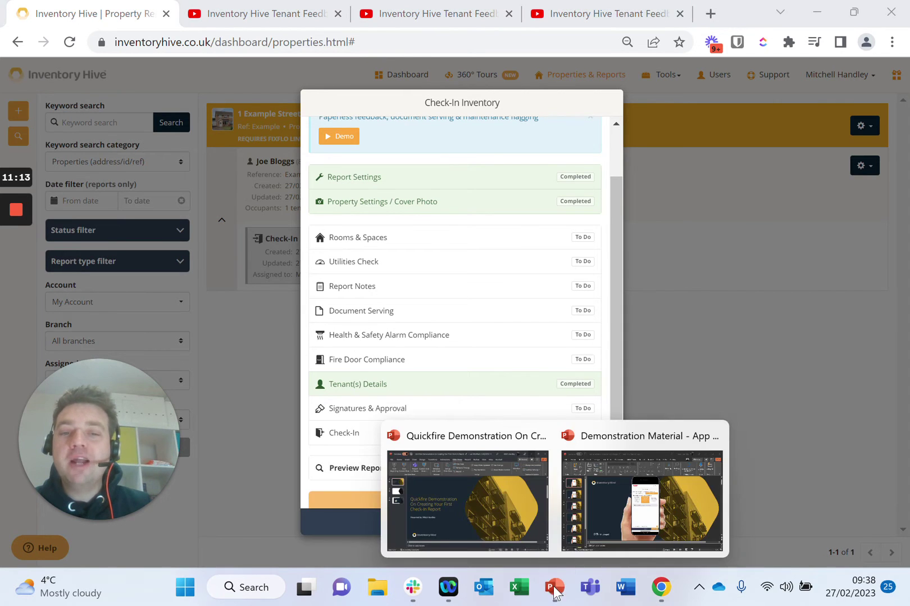
{"action": "left_click", "coordinate": [595, 494]}
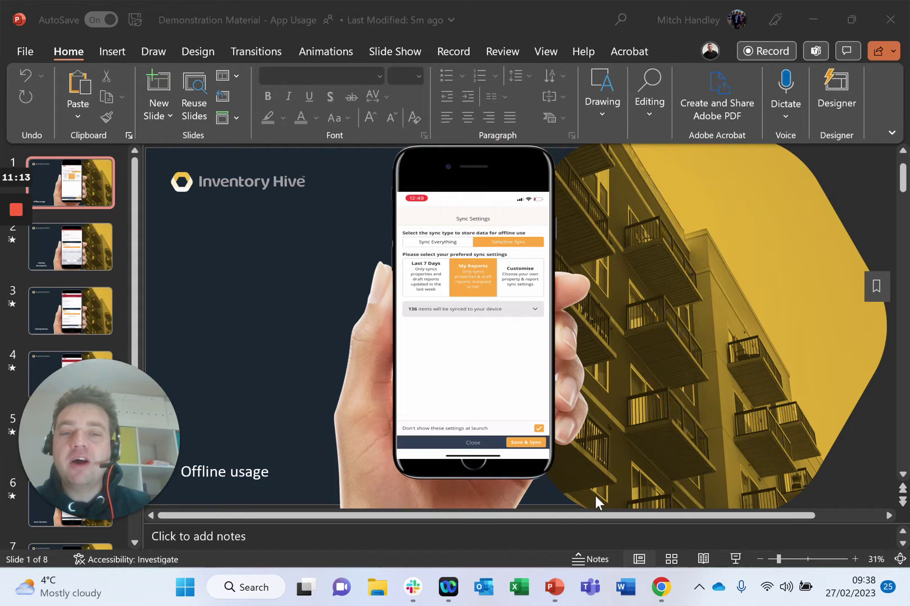
{"action": "left_click", "coordinate": [405, 50]}
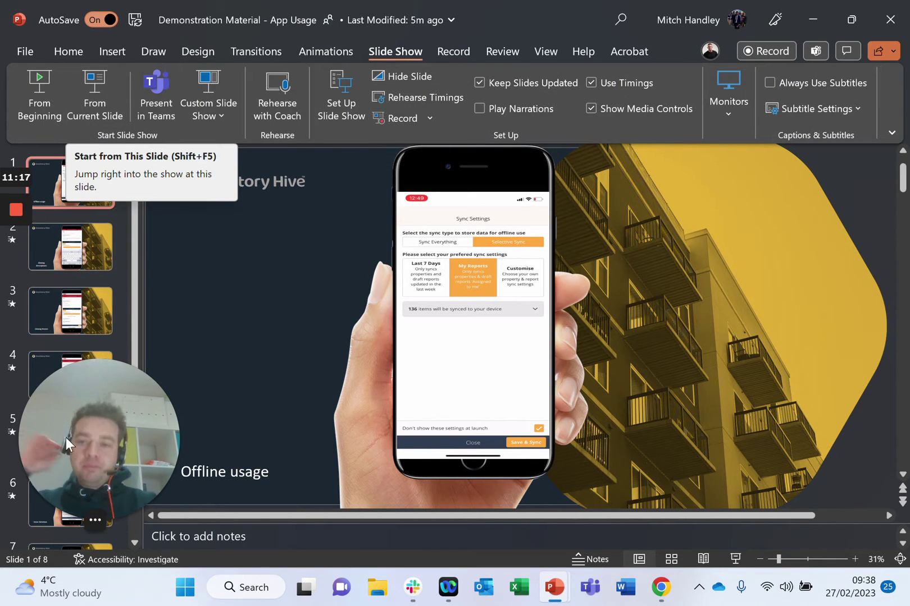
{"action": "left_click_drag", "start_coordinate": [65, 438], "coordinate": [690, 406]}
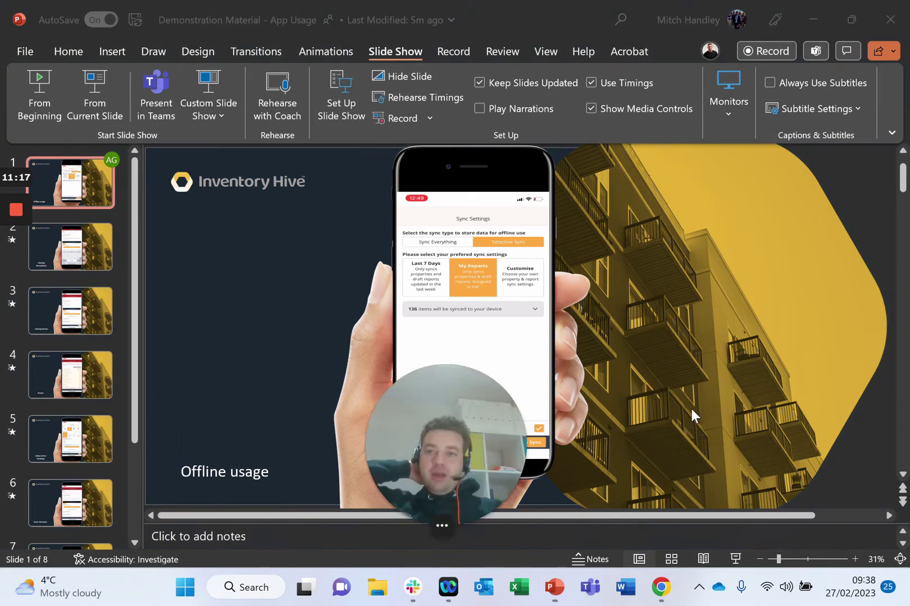
{"action": "left_click", "coordinate": [97, 89]}
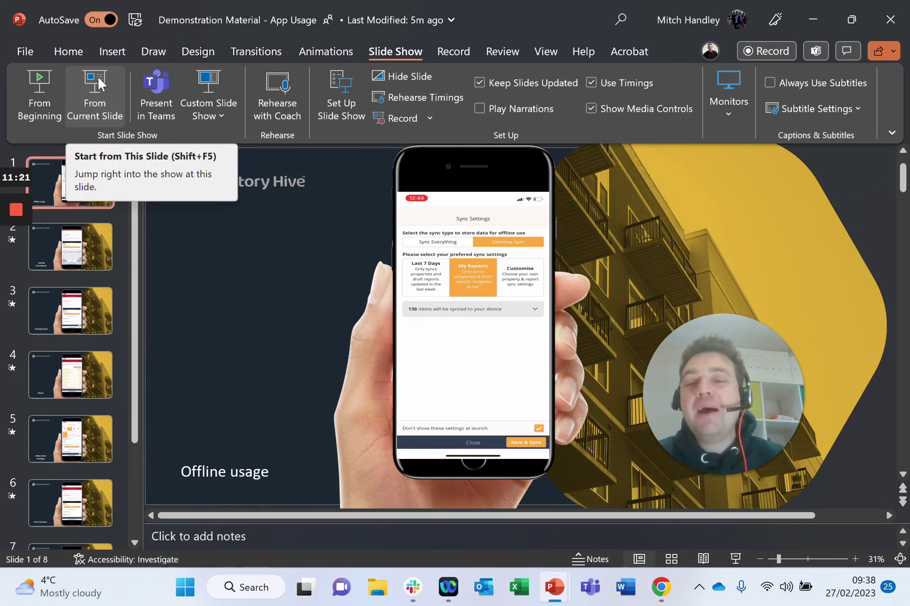
{"action": "left_click", "coordinate": [101, 82]}
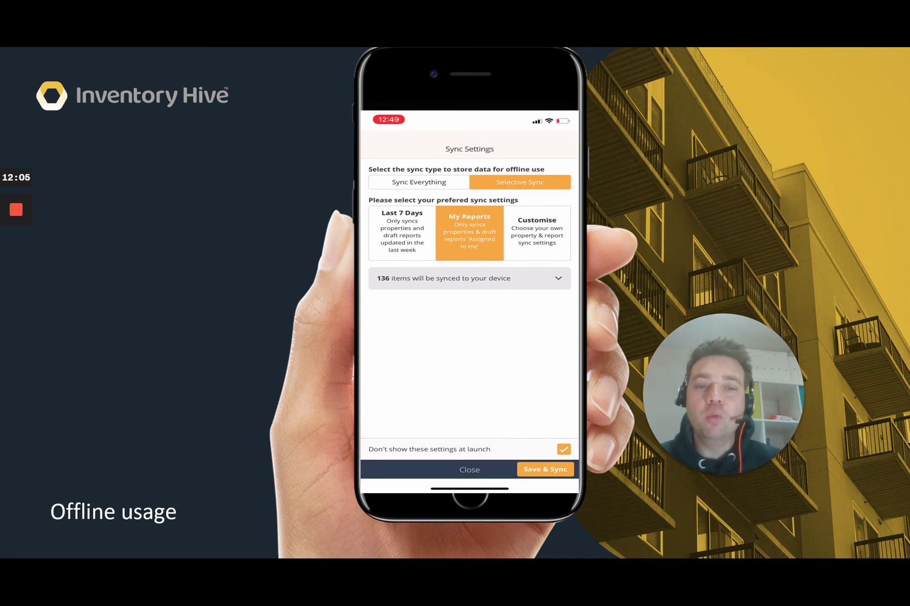
Watch the app demonstration video on the Offline usage slide and end the slide show.
{"action": "left_click", "coordinate": [355, 470]}
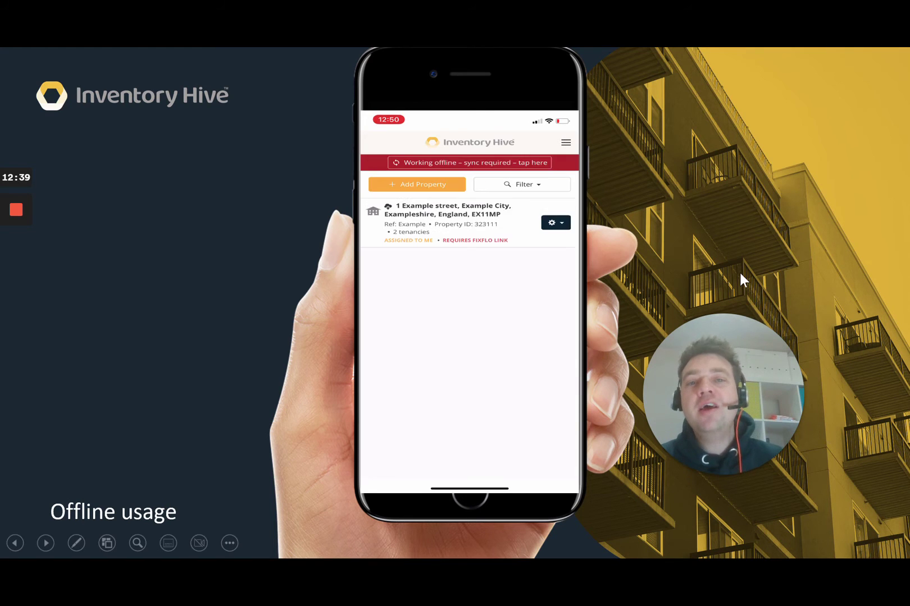
{"action": "left_click", "coordinate": [378, 465]}
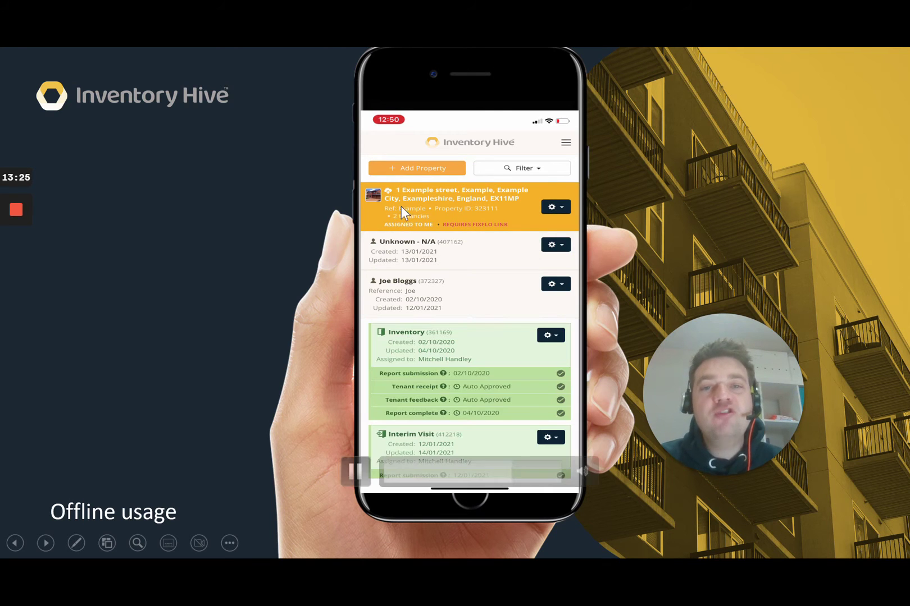
{"action": "key", "text": "Escape"}
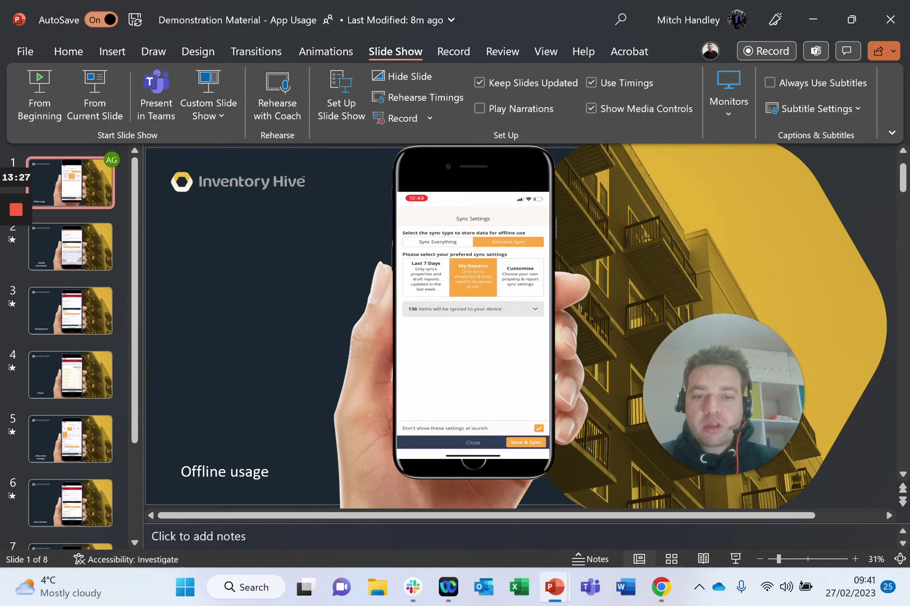
Switch back to Chrome and open the Rooms & Spaces section of the check-in inventory.
{"action": "left_click", "coordinate": [660, 587]}
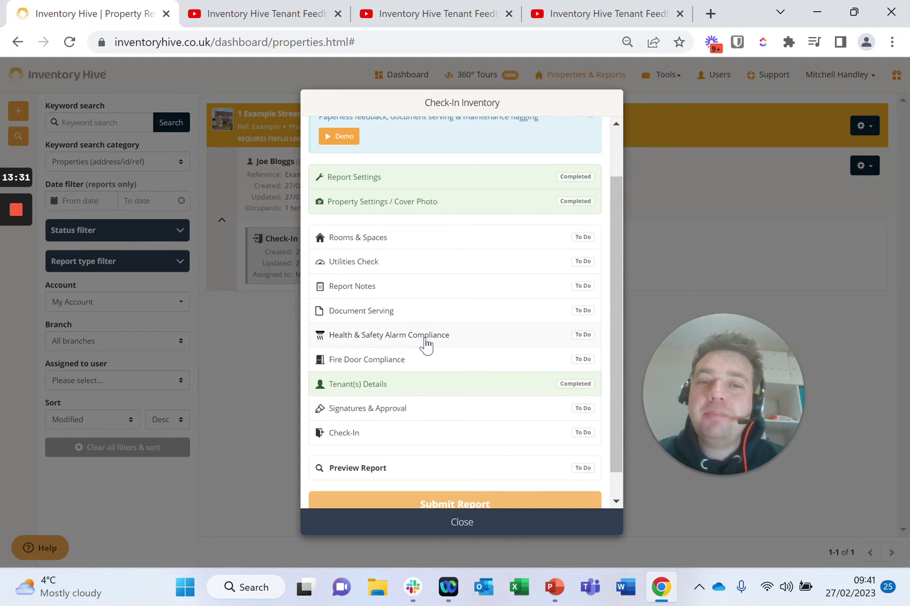
{"action": "left_click", "coordinate": [402, 242]}
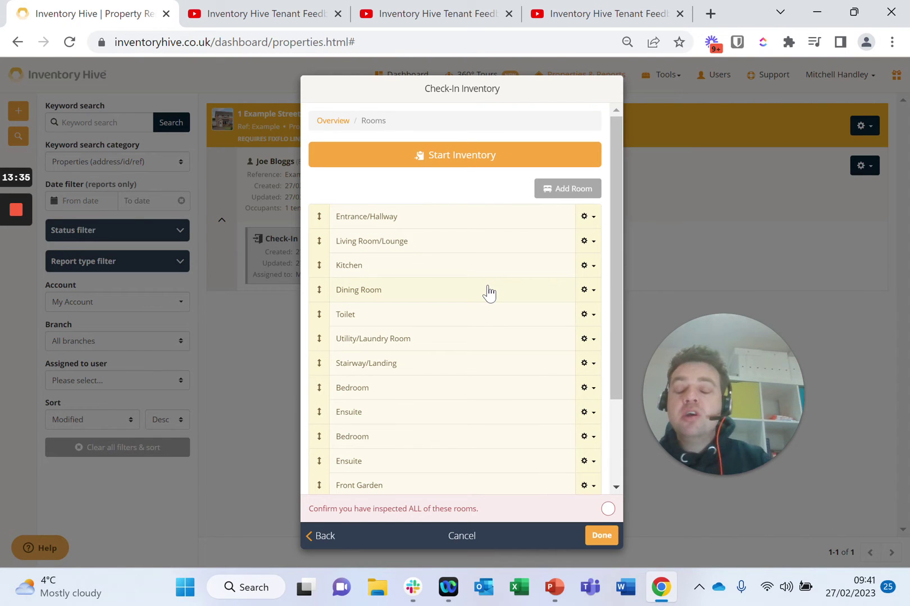
Return to the report overview, reopen Rooms & Spaces and move the Toilet room below Stairway/Landing.
{"action": "left_click", "coordinate": [333, 121]}
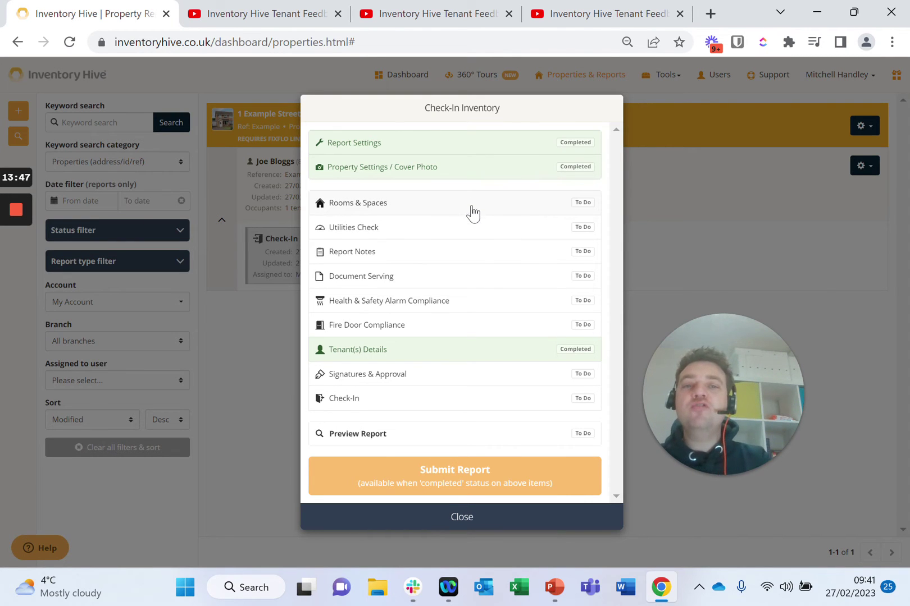
{"action": "left_click", "coordinate": [472, 210]}
{"action": "scroll", "coordinate": [420, 272], "scroll_direction": "down", "scroll_amount": 3}
{"action": "scroll", "coordinate": [420, 272], "scroll_direction": "up", "scroll_amount": 3}
{"action": "left_click_drag", "start_coordinate": [321, 317], "coordinate": [319, 387]}
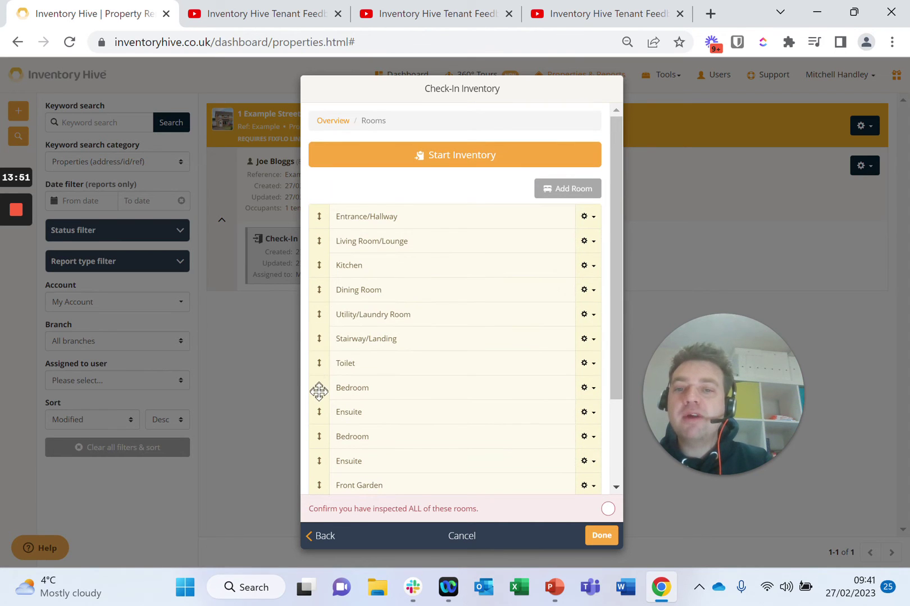
Open the Entrance/Hallway room and delete its Radiator item.
{"action": "left_click", "coordinate": [411, 219]}
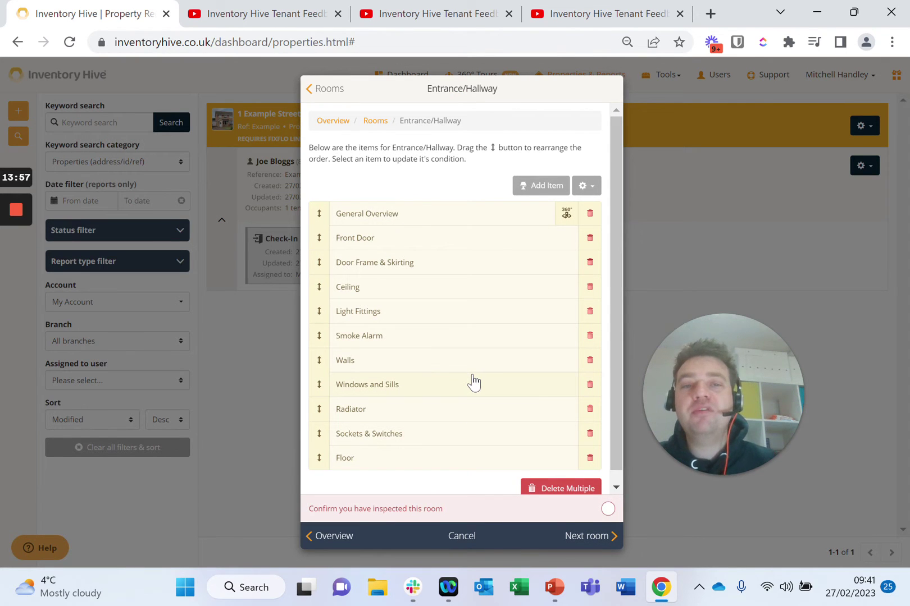
{"action": "scroll", "coordinate": [523, 348], "scroll_direction": "down", "scroll_amount": 1}
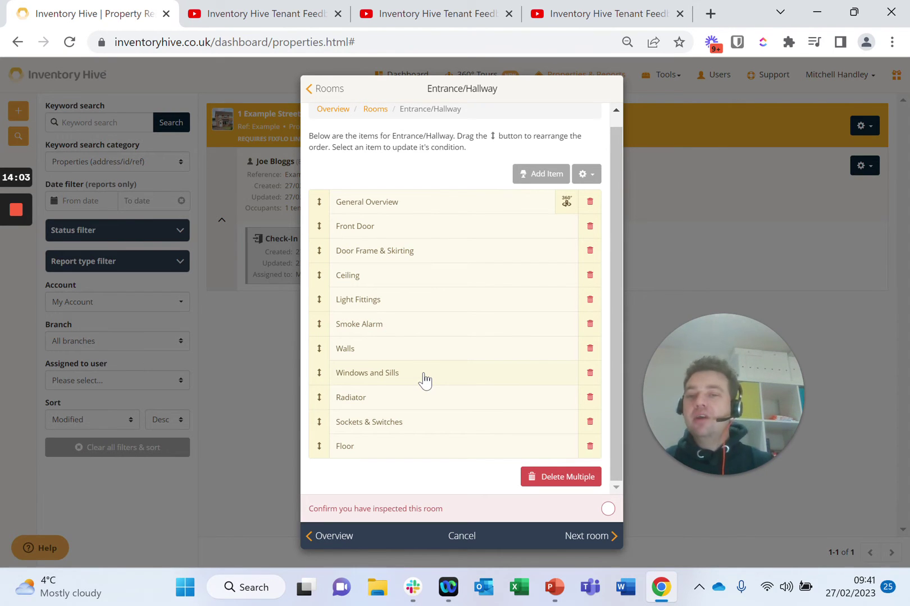
{"action": "left_click", "coordinate": [590, 397]}
{"action": "left_click", "coordinate": [556, 359]}
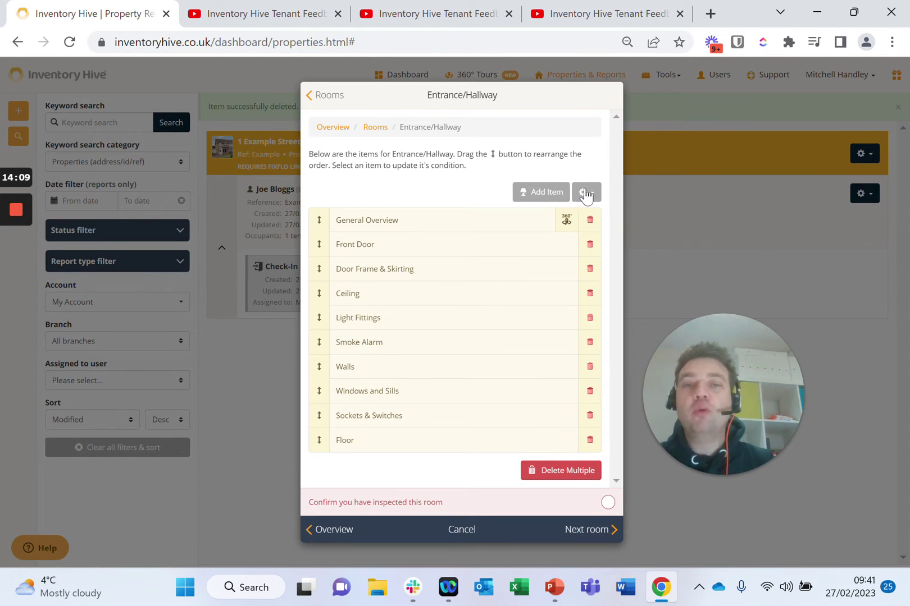
Add an item named Door Mat to the Entrance/Hallway, picking the suggested name, and save it.
{"action": "left_click", "coordinate": [522, 194]}
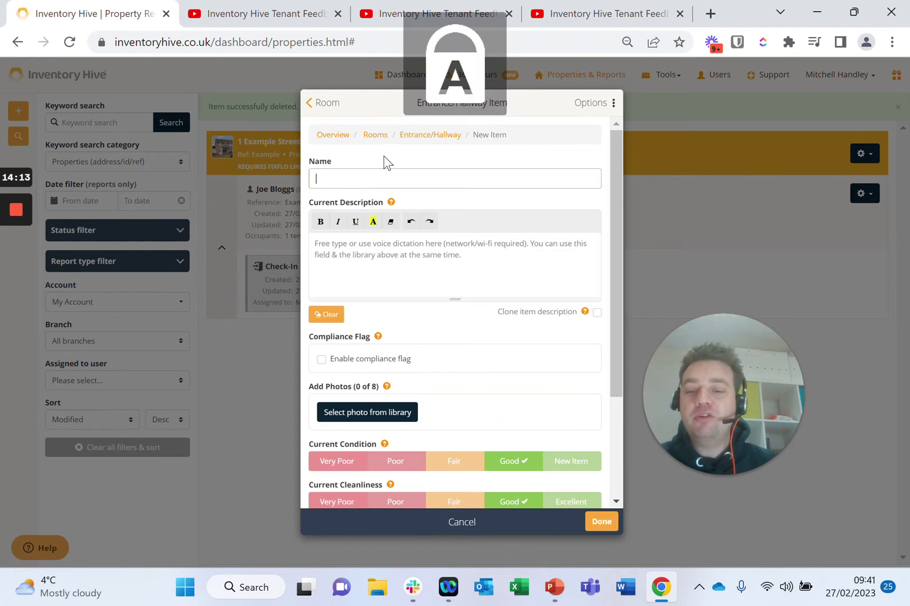
{"action": "type", "text": "Door Mat"}
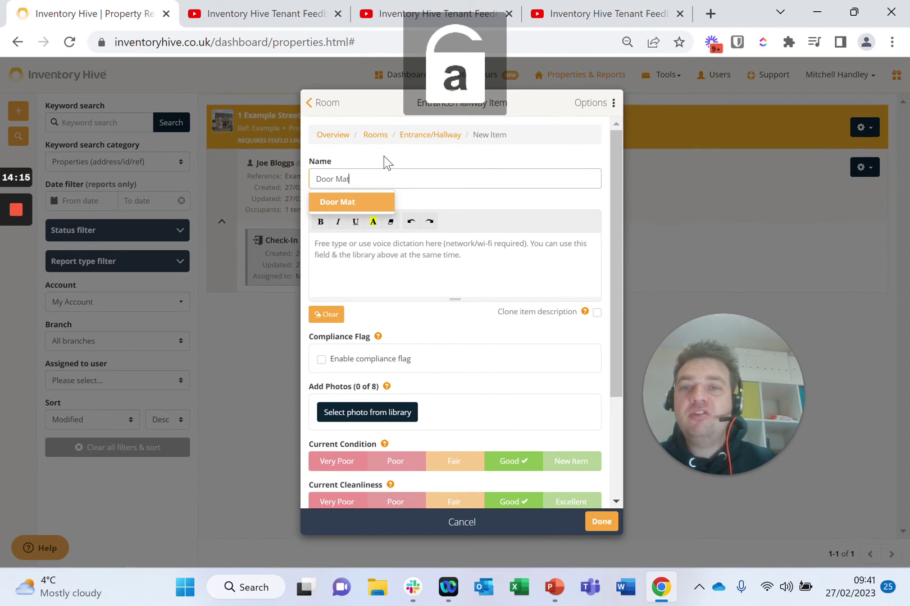
{"action": "left_click", "coordinate": [353, 203]}
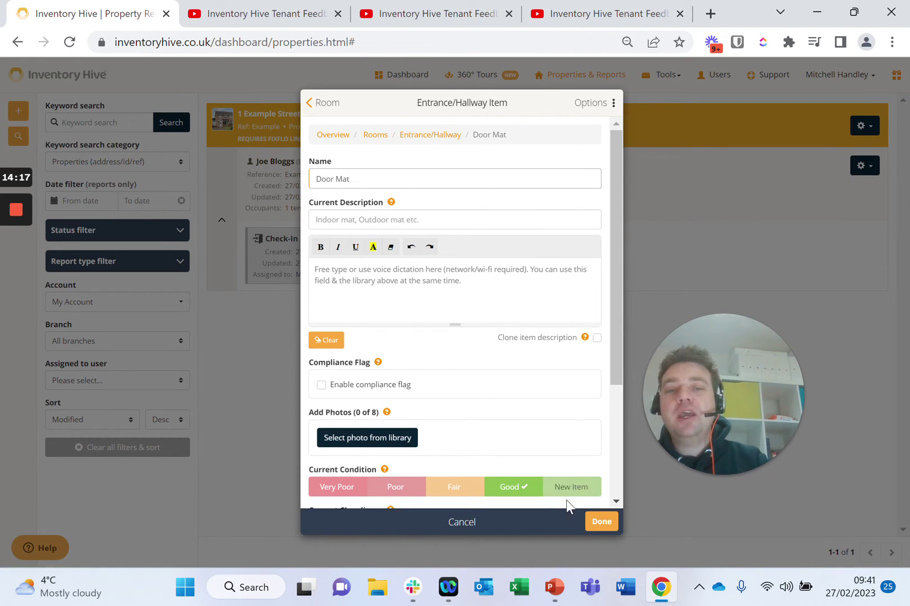
{"action": "left_click", "coordinate": [608, 523]}
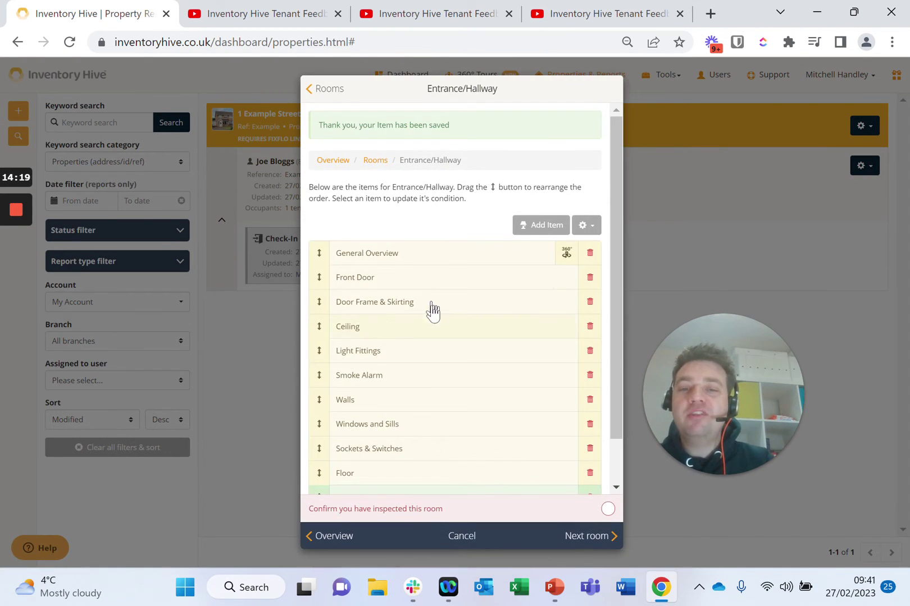
Delete the Door Mat item from the Entrance/Hallway and confirm the deletion.
{"action": "scroll", "coordinate": [434, 370], "scroll_direction": "down", "scroll_amount": 2}
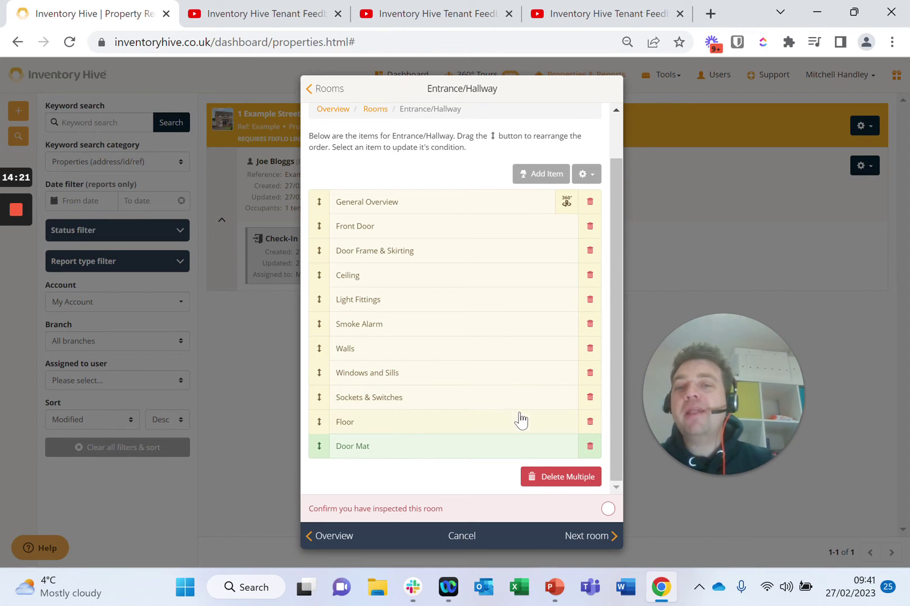
{"action": "left_click", "coordinate": [590, 447]}
{"action": "left_click", "coordinate": [563, 364]}
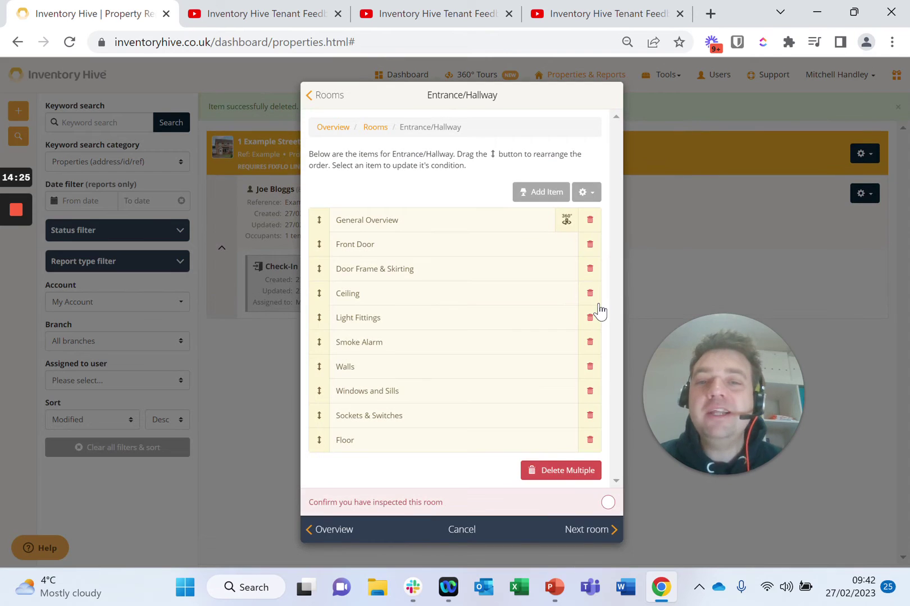
Open the General Overview item of the Entrance/Hallway.
{"action": "left_click", "coordinate": [397, 224]}
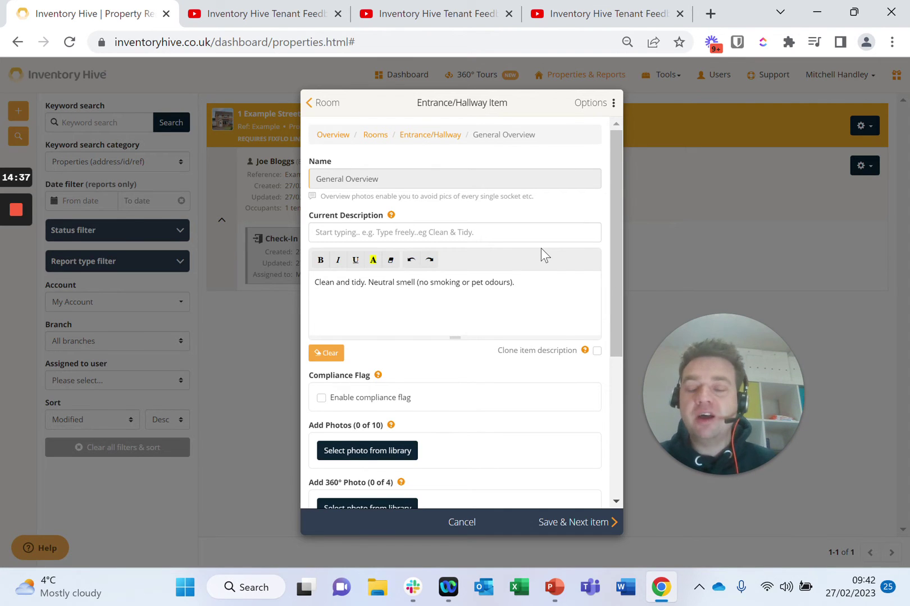
Enter trial text "dhweodweodjweodjwodjweod" beneath the existing free-text description and remove it again.
{"action": "type", "text": "dhweodweodjweodjwodjweod"}
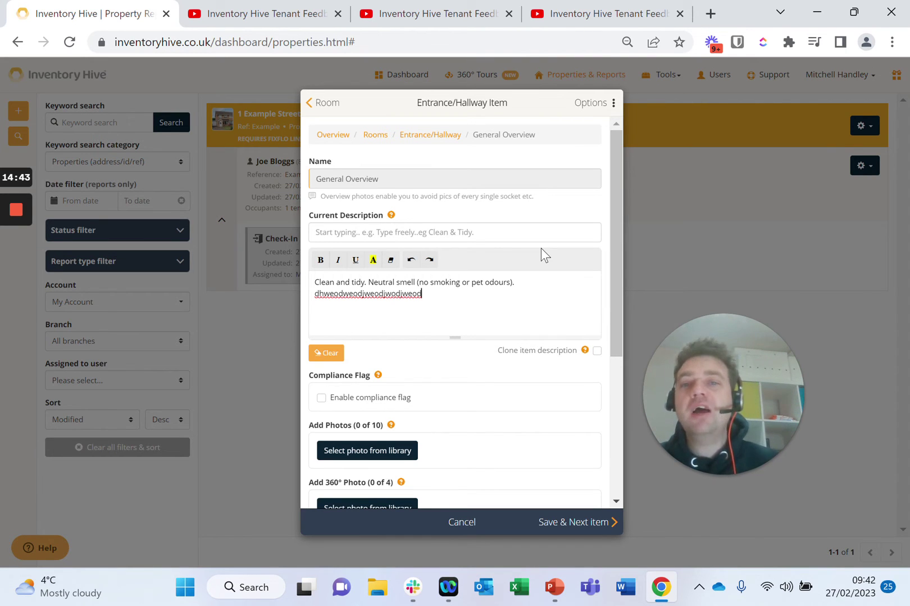
{"action": "left_click_drag", "start_coordinate": [421, 294], "coordinate": [296, 287]}
{"action": "left_click_drag", "start_coordinate": [422, 294], "coordinate": [319, 295]}
{"action": "right_click", "coordinate": [316, 296]}
{"action": "left_click", "coordinate": [316, 295]}
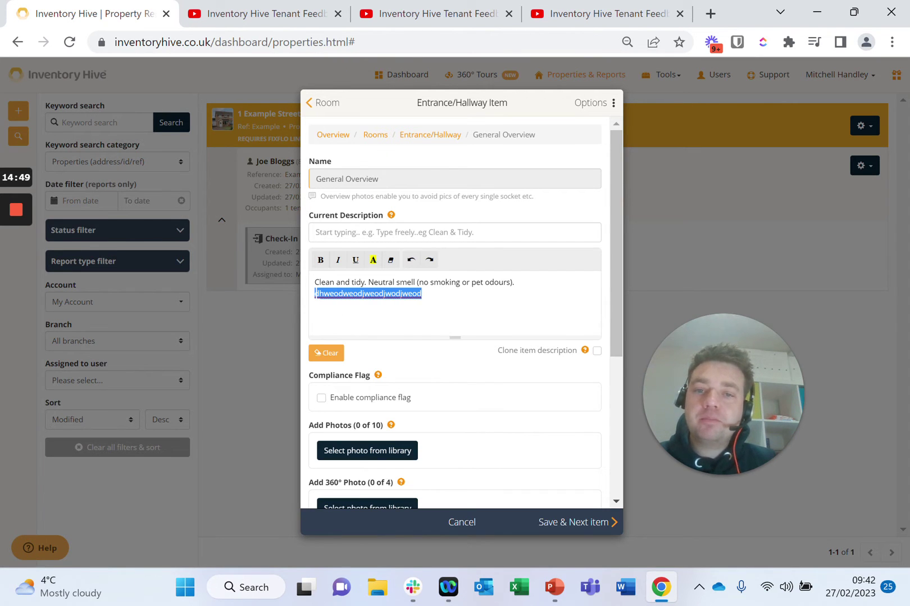
Add the library descriptions Consistent with age, Woodwork freshly painted and Receipt photographed to the General Overview's current description.
{"action": "left_click", "coordinate": [368, 232]}
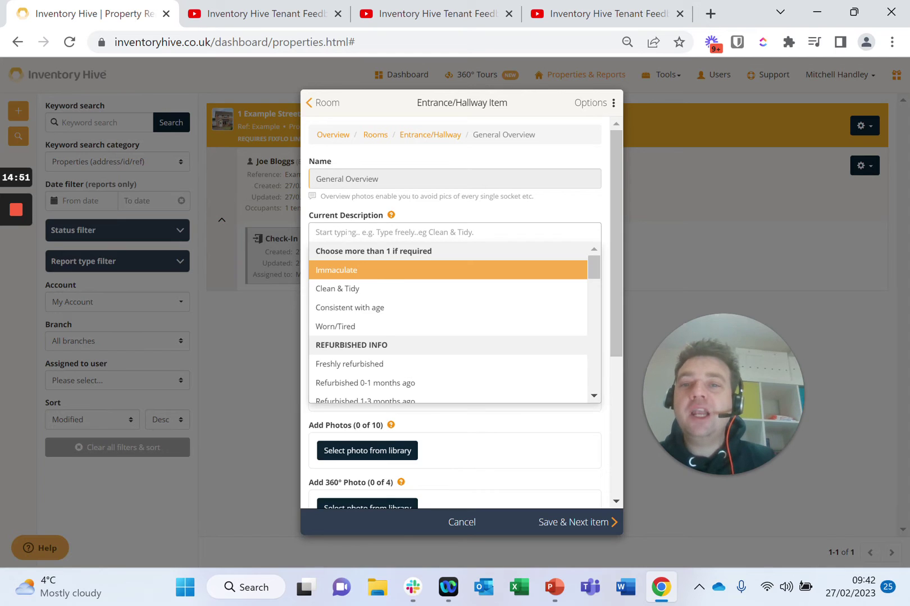
{"action": "left_click", "coordinate": [384, 322]}
{"action": "scroll", "coordinate": [382, 312], "scroll_direction": "down", "scroll_amount": 3}
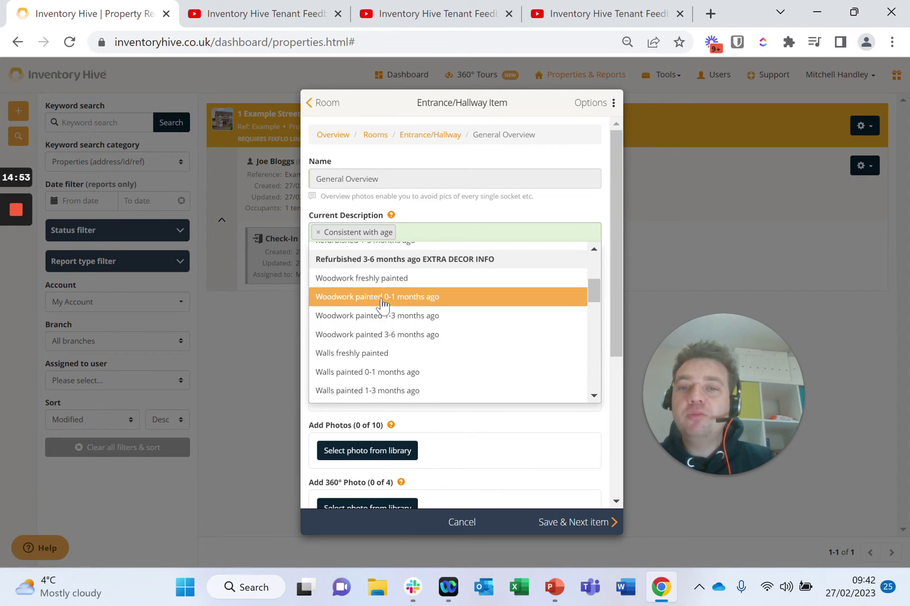
{"action": "left_click", "coordinate": [380, 279]}
{"action": "scroll", "coordinate": [392, 350], "scroll_direction": "down", "scroll_amount": 6}
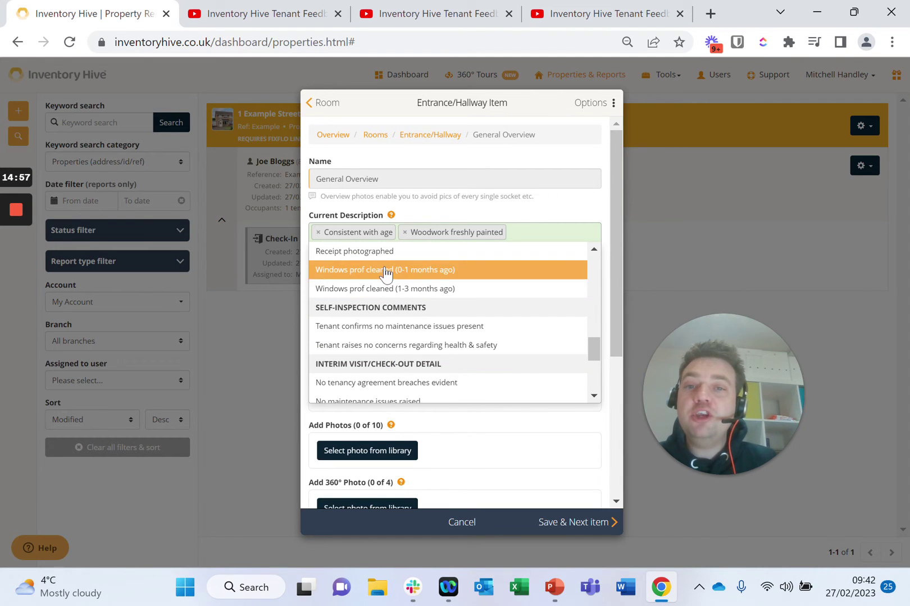
{"action": "key", "text": "Return"}
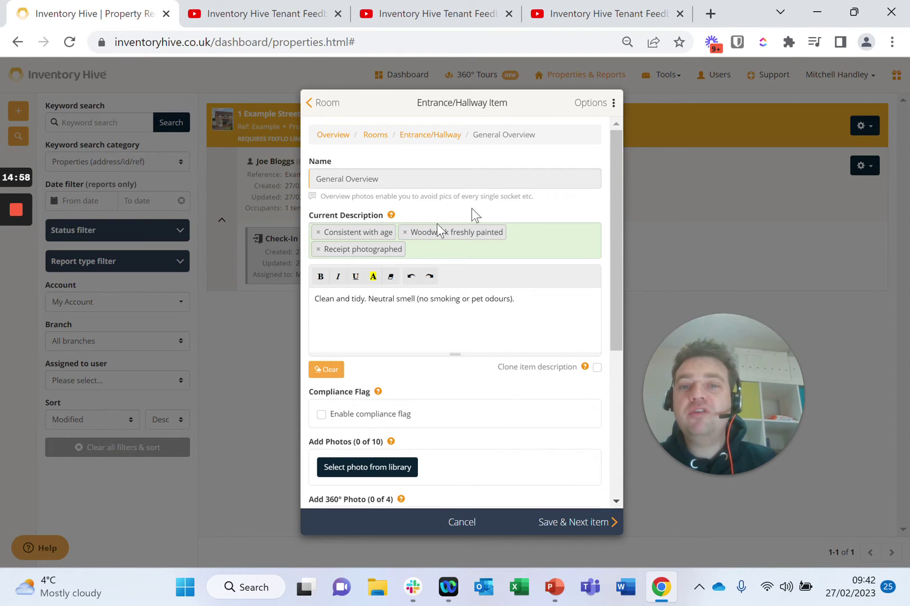
Remove the Receipt photographed and Woodwork freshly painted entries from the General Overview's current description.
{"action": "left_click", "coordinate": [326, 252]}
{"action": "left_click", "coordinate": [403, 232]}
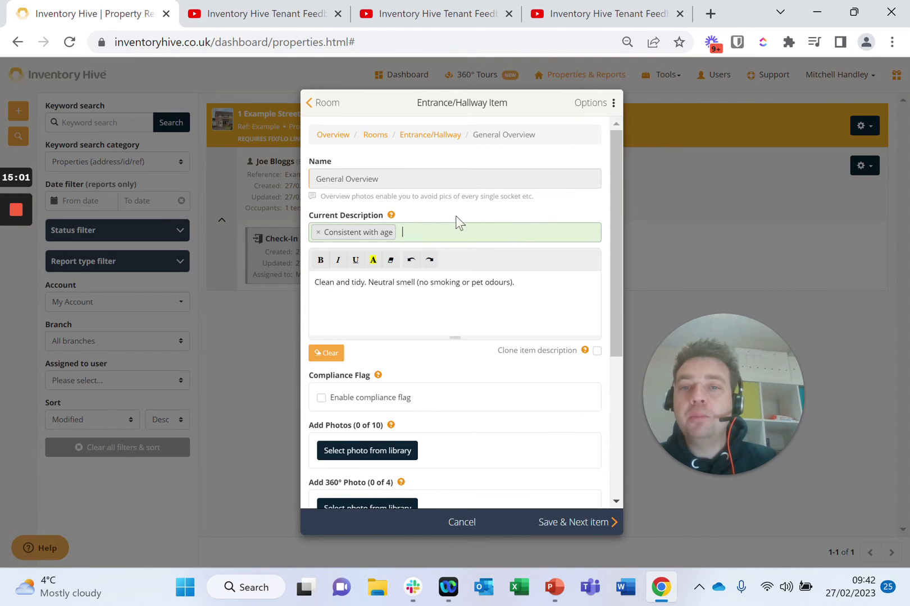
{"action": "scroll", "coordinate": [471, 329], "scroll_direction": "down", "scroll_amount": 3}
{"action": "scroll", "coordinate": [477, 411], "scroll_direction": "up", "scroll_amount": 3}
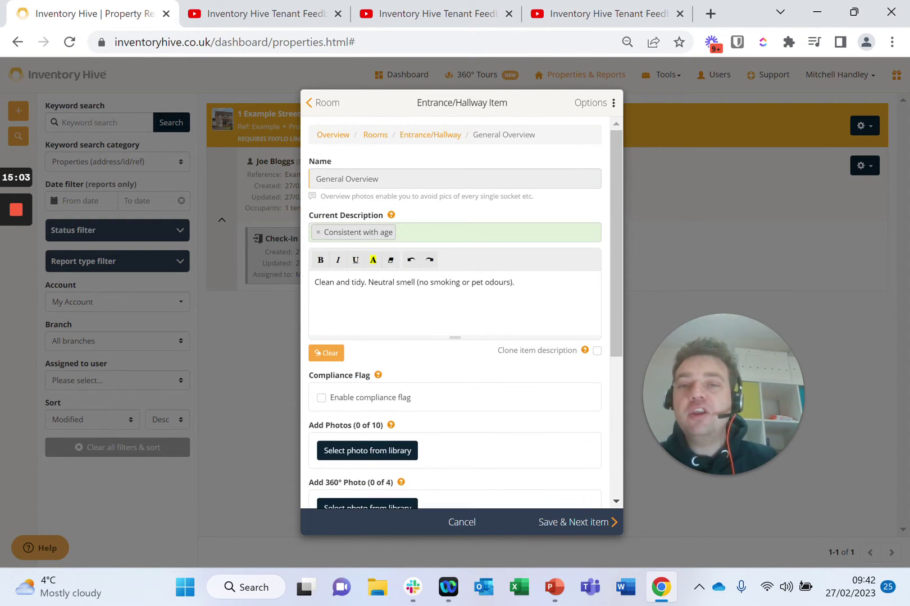
Switch to the PowerPoint presentation Demonstration Material - App Usage and start the slide show from its Voice Dictation slide.
{"action": "left_click", "coordinate": [563, 597]}
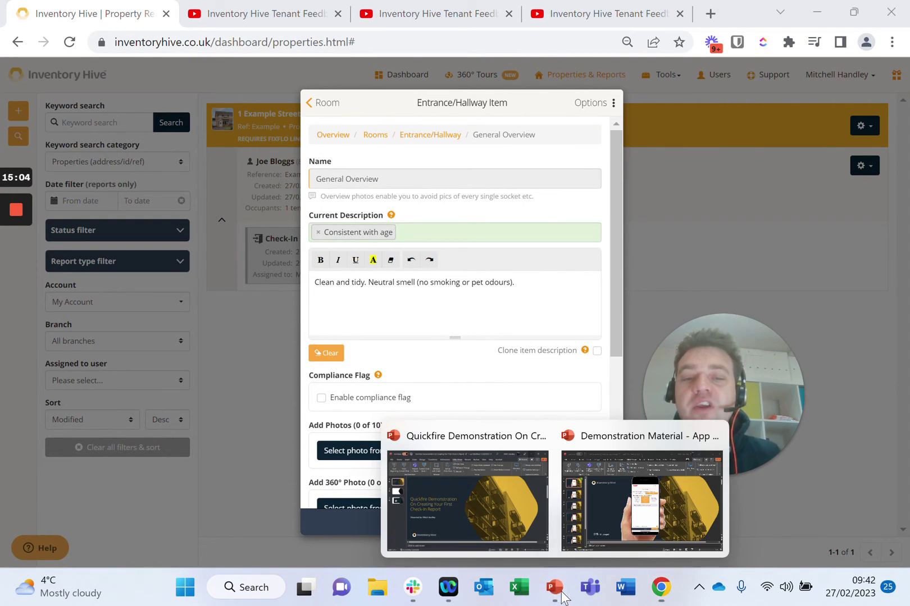
{"action": "left_click", "coordinate": [569, 556]}
{"action": "left_click", "coordinate": [85, 269]}
{"action": "left_click", "coordinate": [84, 379]}
{"action": "scroll", "coordinate": [84, 427], "scroll_direction": "down", "scroll_amount": 3}
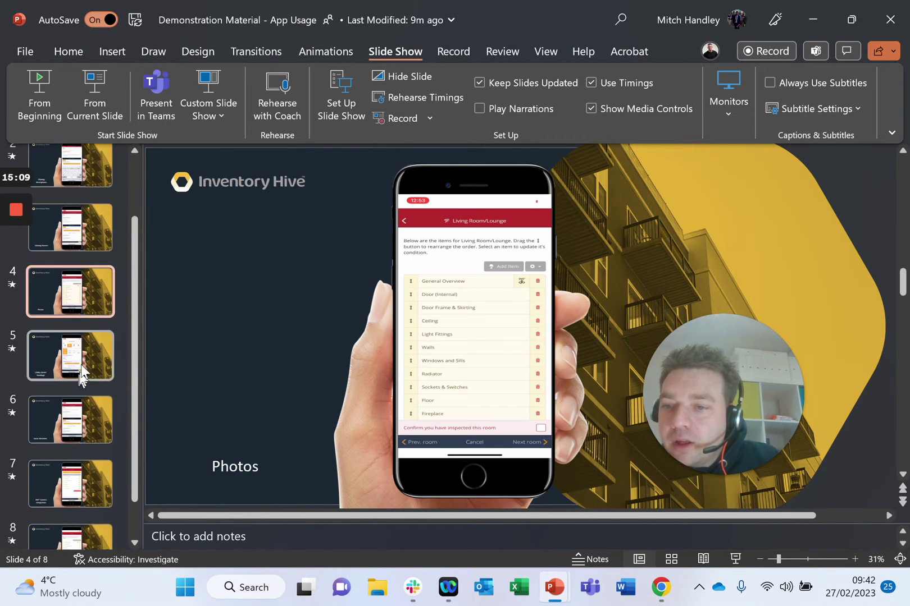
{"action": "scroll", "coordinate": [92, 414], "scroll_direction": "down", "scroll_amount": 1}
{"action": "left_click", "coordinate": [91, 413]}
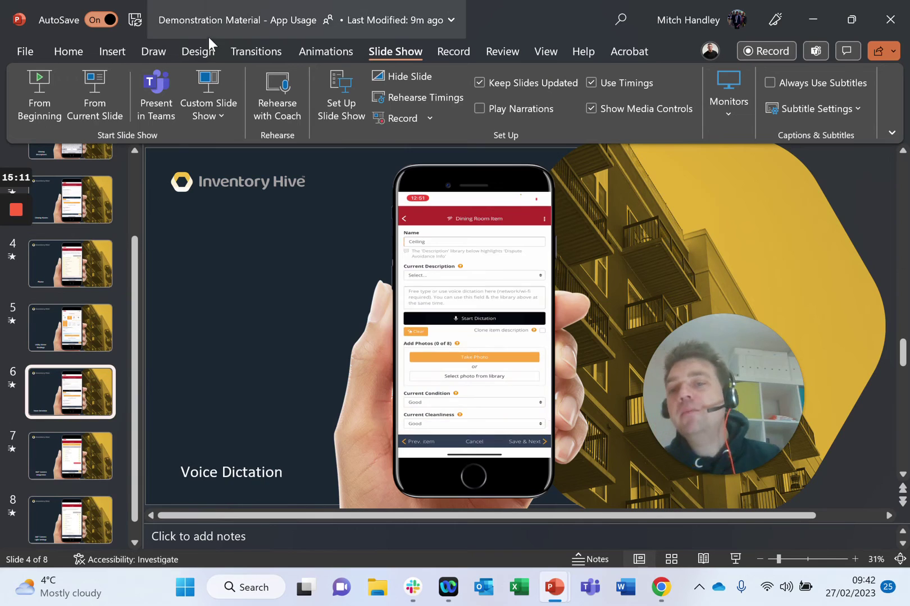
{"action": "left_click", "coordinate": [92, 107]}
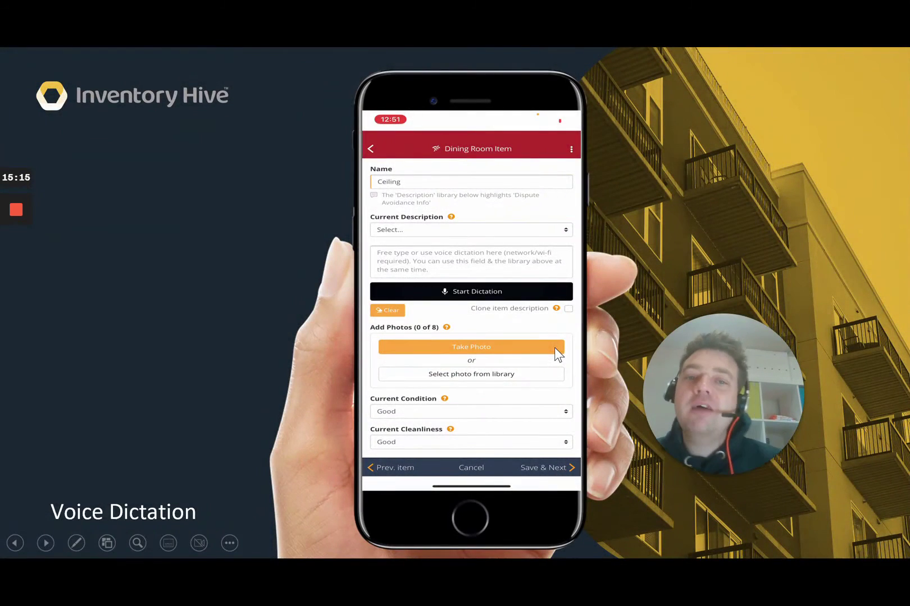
Watch the voice dictation demonstration video, end the slide show and switch back to Chrome.
{"action": "left_click", "coordinate": [355, 466]}
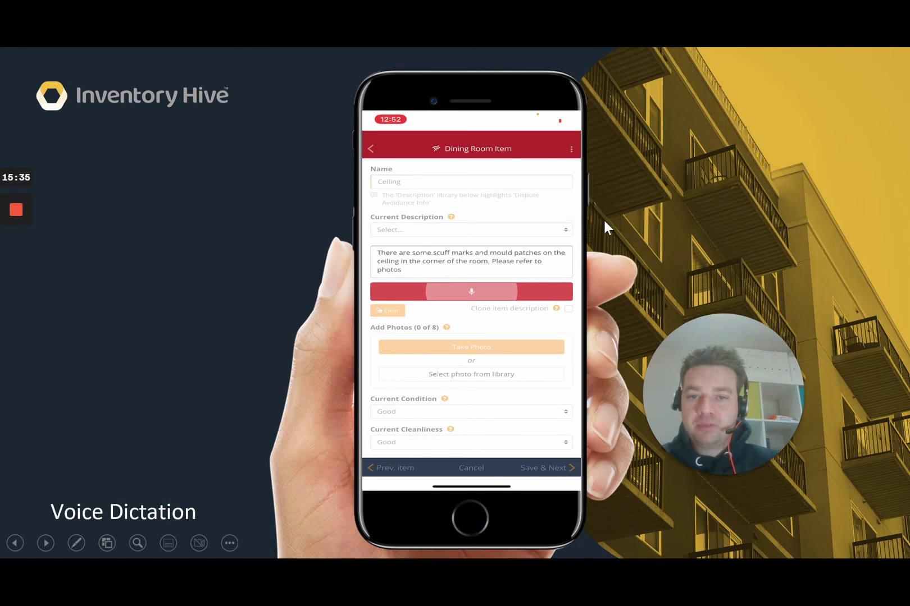
{"action": "key", "text": "Escape"}
{"action": "left_click", "coordinate": [657, 597]}
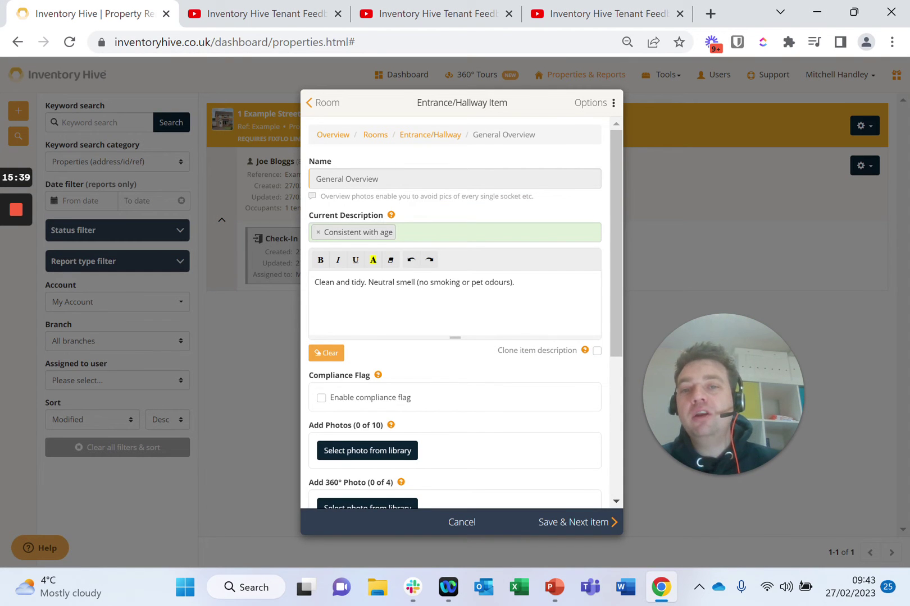
Remove the Consistent with age entry from the General Overview's current description and keep the free-text description.
{"action": "left_click", "coordinate": [318, 232]}
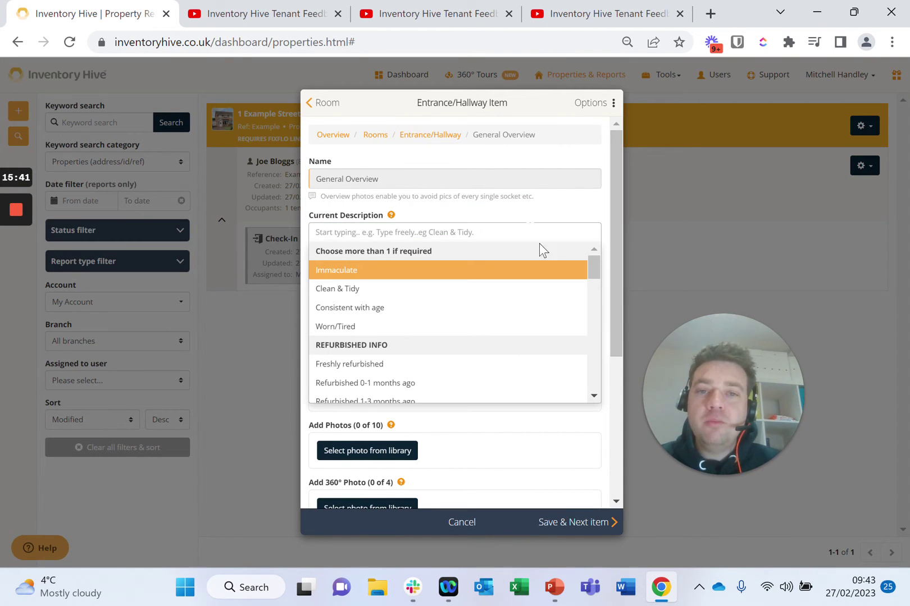
{"action": "left_click", "coordinate": [536, 201]}
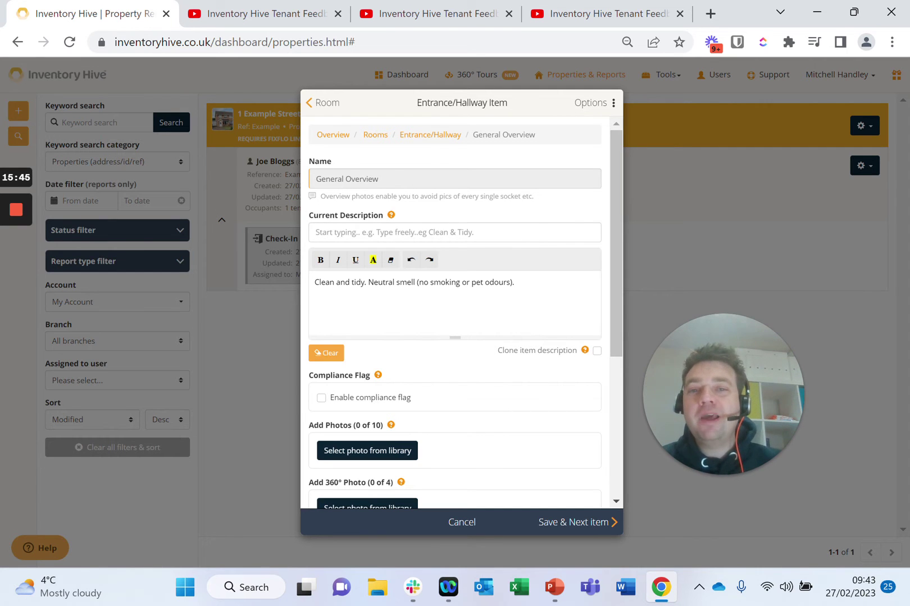
{"action": "left_click_drag", "start_coordinate": [516, 282], "coordinate": [297, 286]}
{"action": "left_click", "coordinate": [410, 284]}
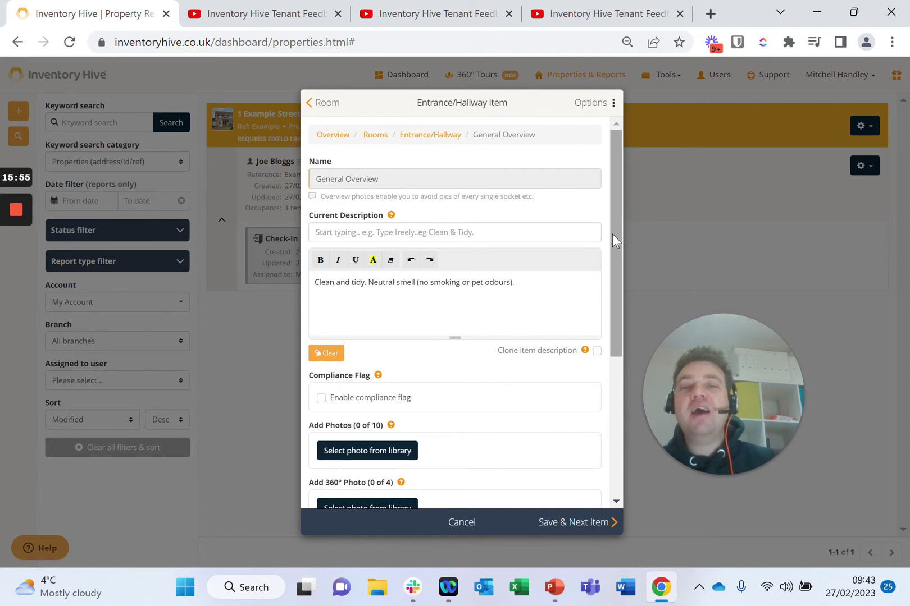
Examine the General Overview's photo, condition and cleanliness options and dismiss the Windows Security notification.
{"action": "scroll", "coordinate": [619, 264], "scroll_direction": "down", "scroll_amount": 1}
{"action": "scroll", "coordinate": [622, 309], "scroll_direction": "down", "scroll_amount": 1}
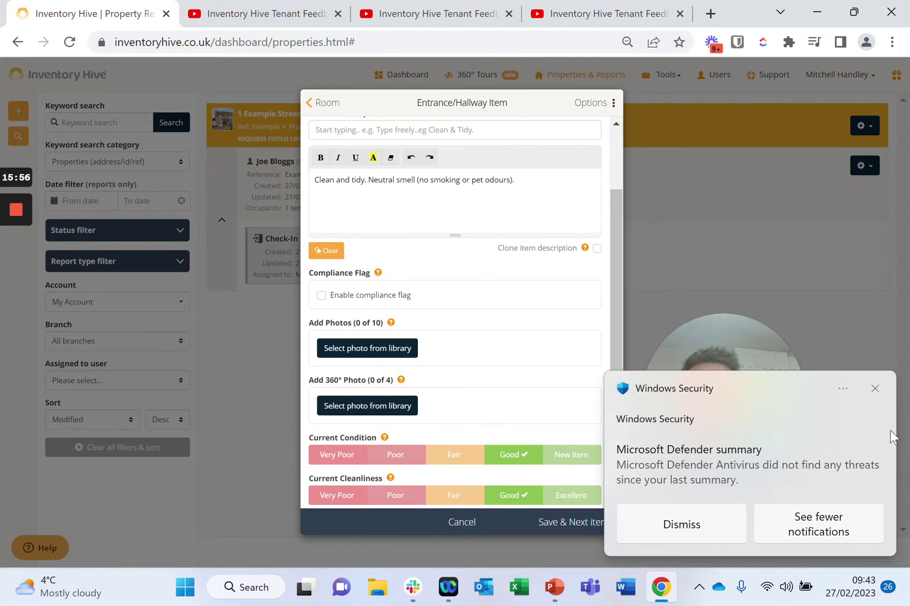
{"action": "left_click", "coordinate": [874, 388]}
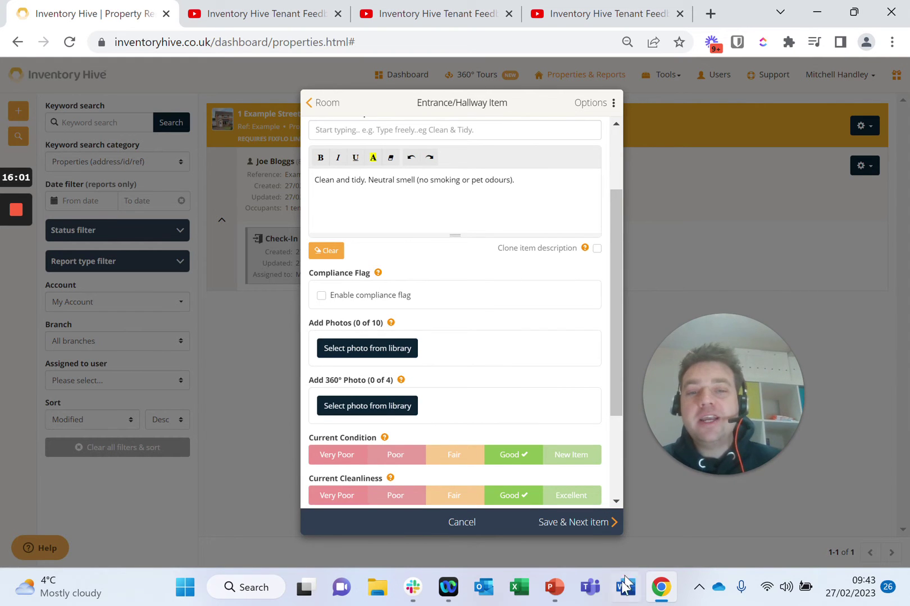
Switch to the PowerPoint presentation Demonstration Material - App Usage and open its 360° Camera Integration slide.
{"action": "mouse_move", "coordinate": [553, 587]}
{"action": "left_click", "coordinate": [620, 522]}
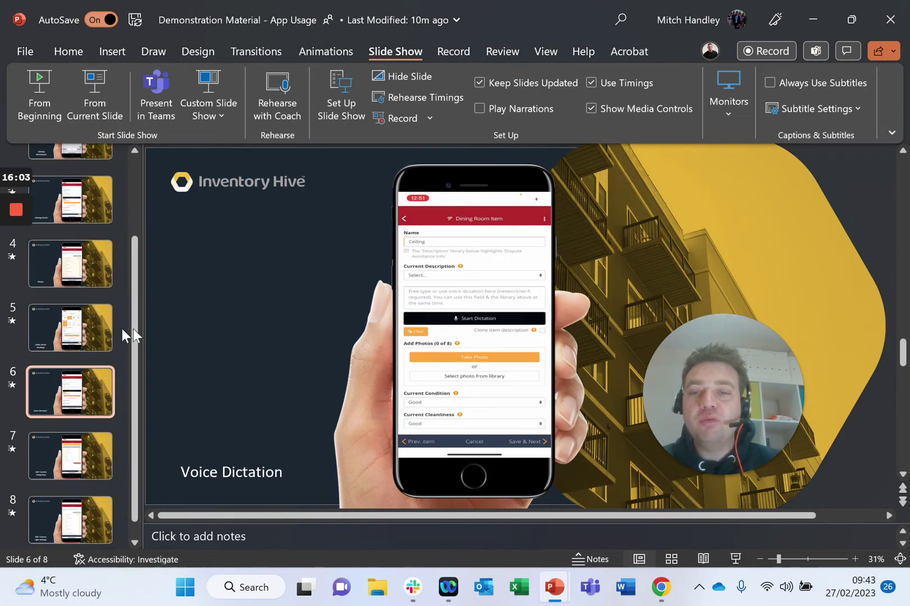
{"action": "left_click", "coordinate": [73, 264]}
{"action": "scroll", "coordinate": [73, 264], "scroll_direction": "up", "scroll_amount": 2}
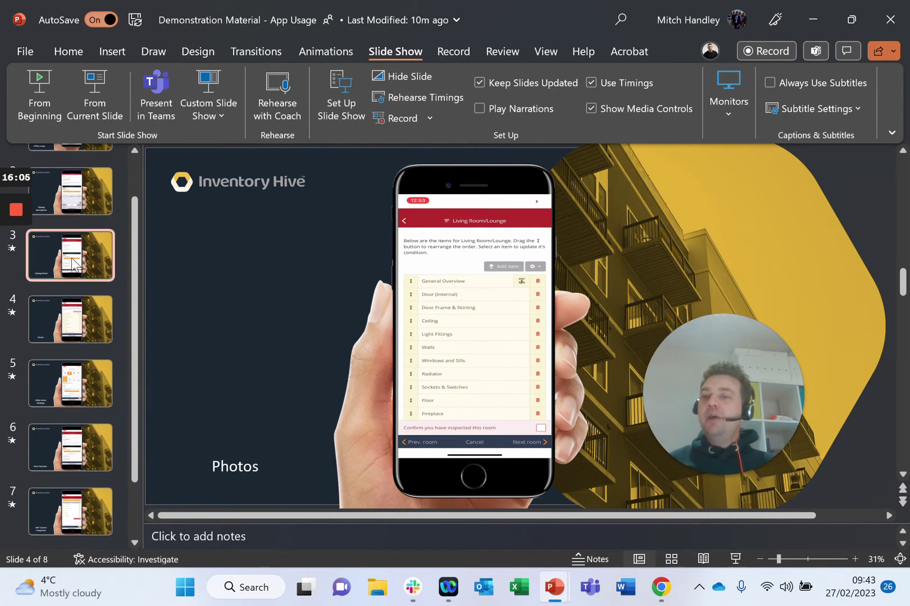
{"action": "left_click", "coordinate": [76, 264]}
{"action": "scroll", "coordinate": [84, 302], "scroll_direction": "up", "scroll_amount": 2}
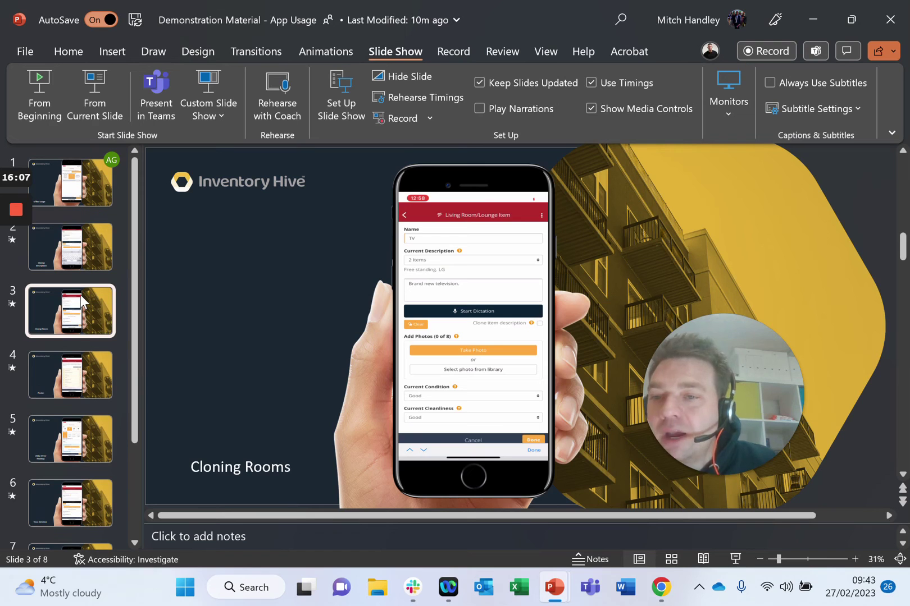
{"action": "scroll", "coordinate": [83, 301], "scroll_direction": "down", "scroll_amount": 4}
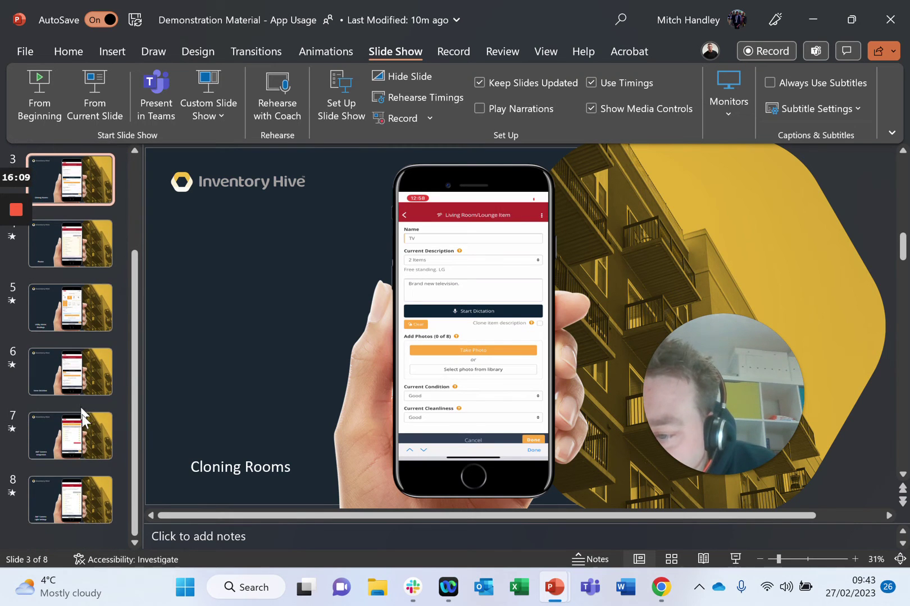
{"action": "left_click", "coordinate": [83, 430]}
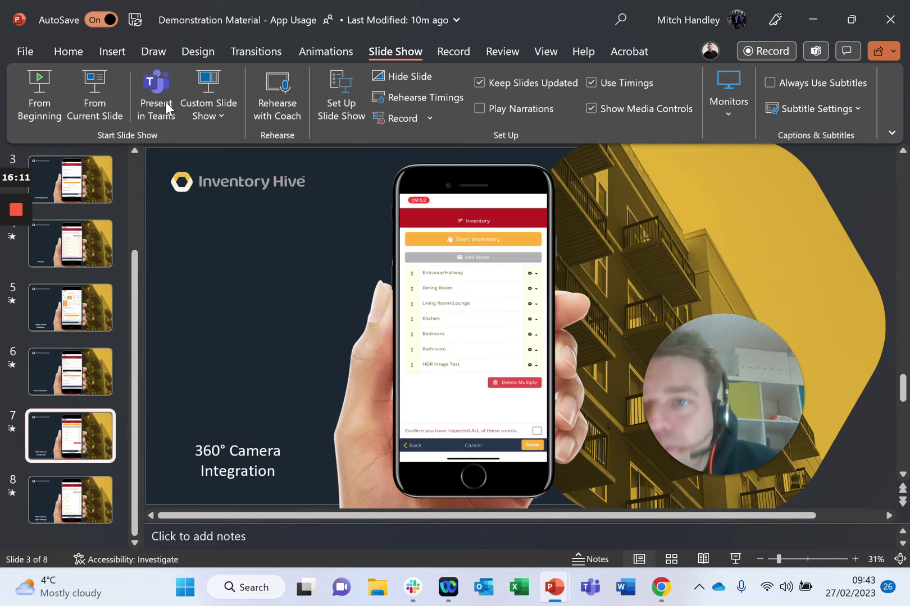
Start the slide show from the 360° Camera Integration slide, watch its demonstration video and end the show.
{"action": "left_click", "coordinate": [121, 88]}
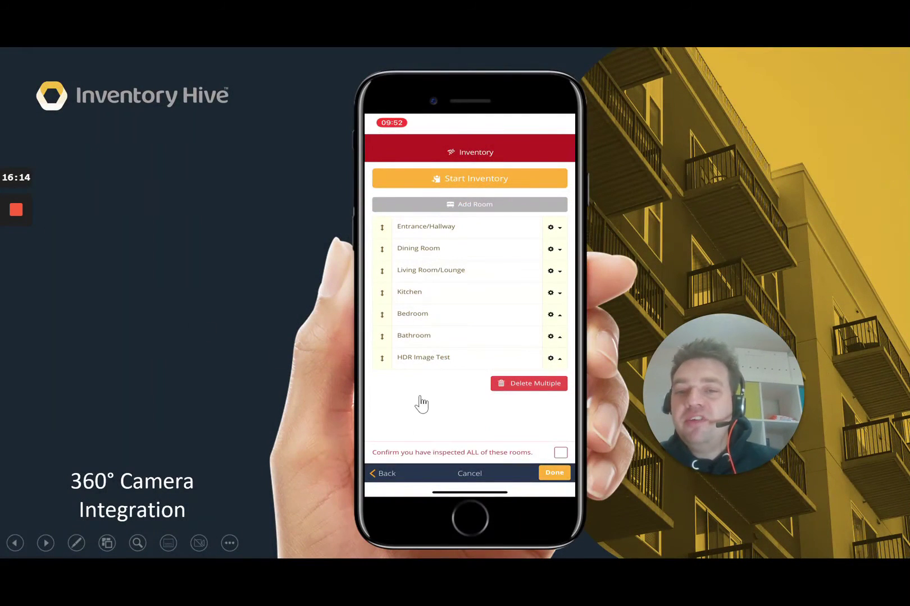
{"action": "left_click", "coordinate": [356, 475]}
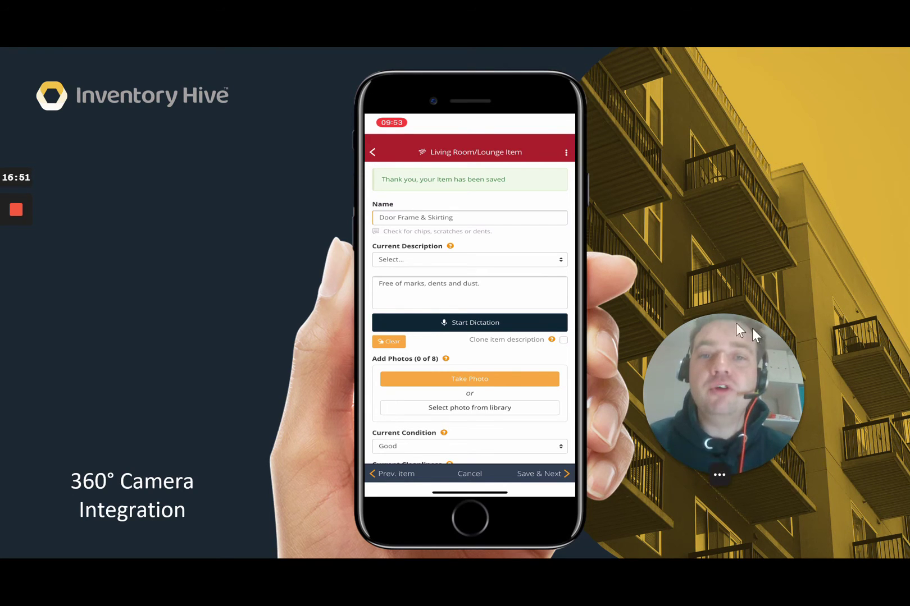
{"action": "key", "text": "Escape"}
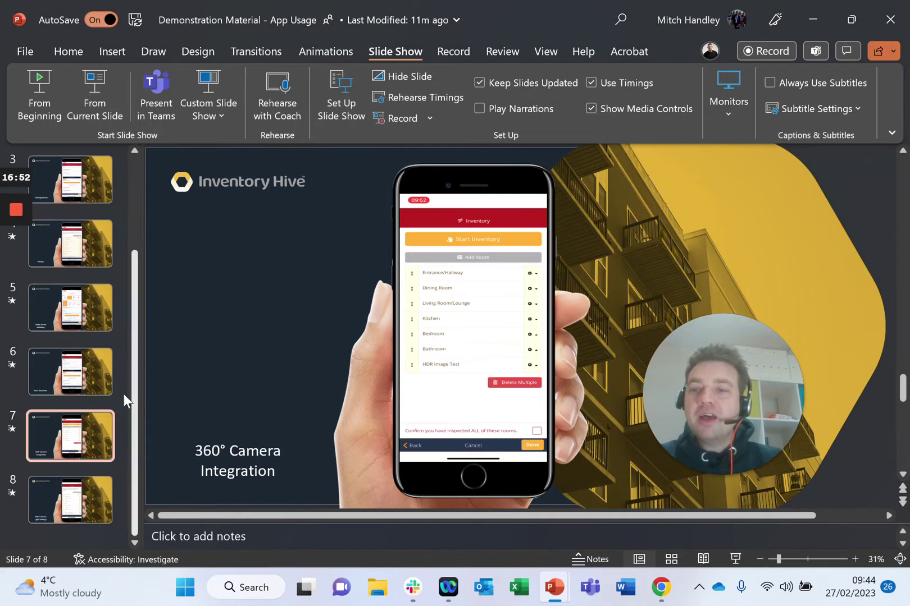
Watch the Photos slide's demonstration video as a slide show, then exit it and switch back to Chrome.
{"action": "left_click", "coordinate": [47, 377]}
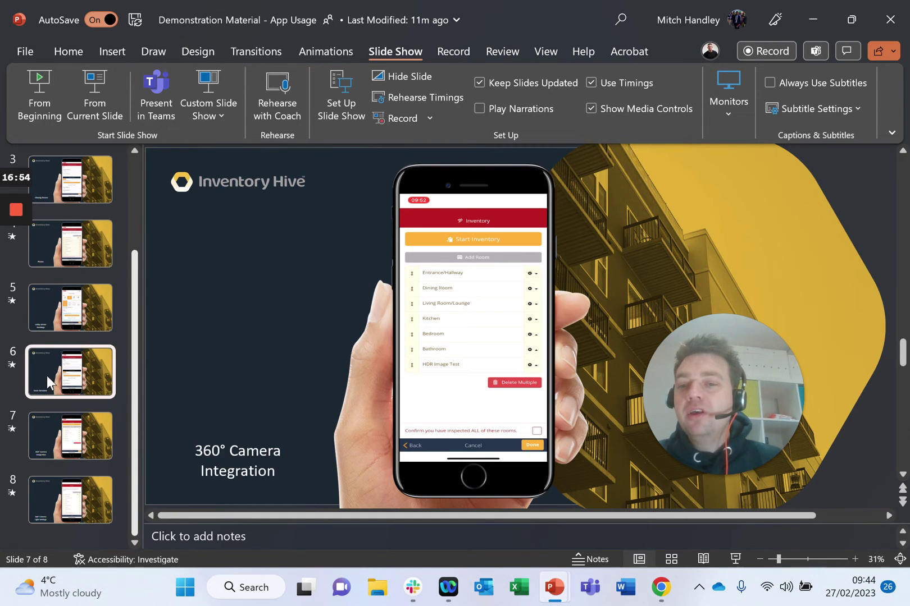
{"action": "left_click", "coordinate": [61, 307]}
{"action": "left_click", "coordinate": [68, 241]}
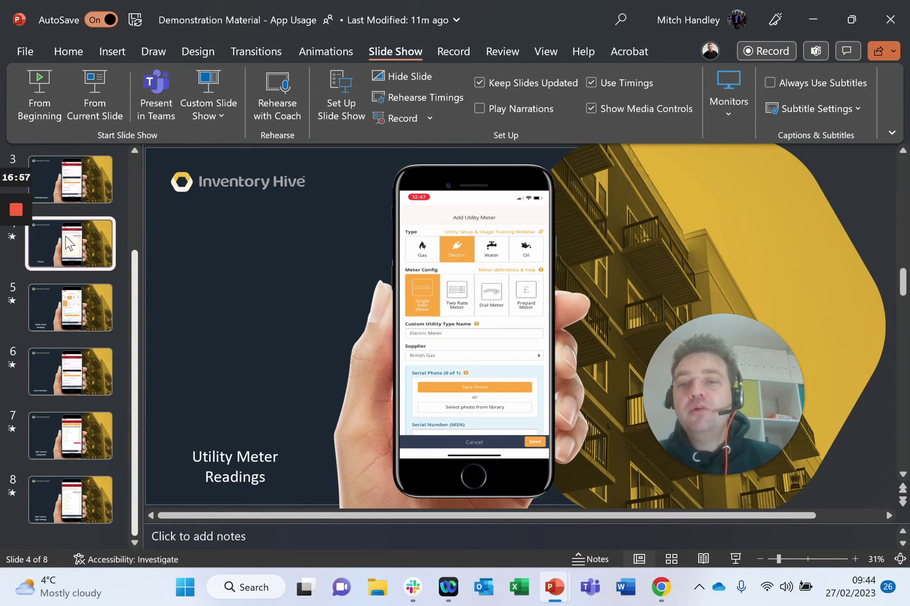
{"action": "left_click", "coordinate": [99, 93]}
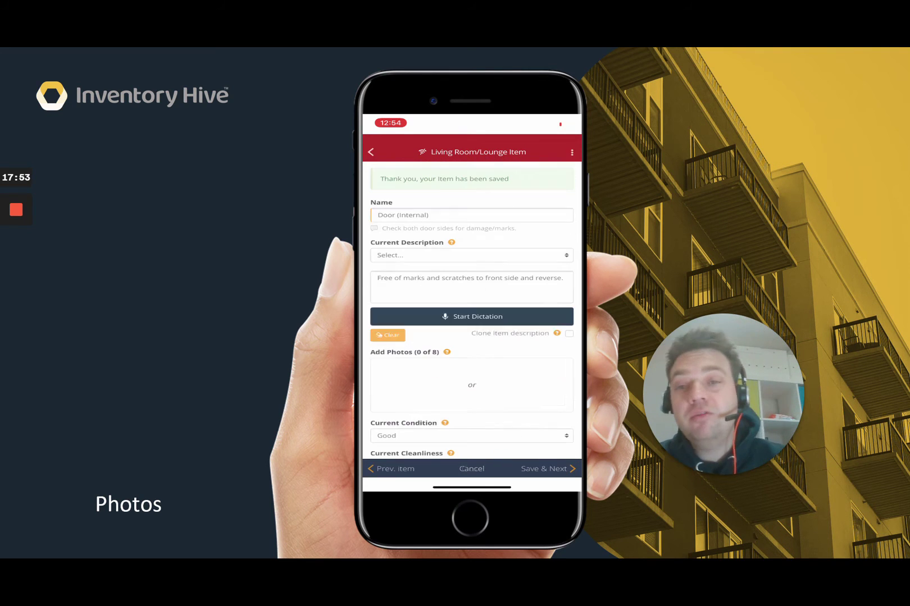
{"action": "key", "text": "Escape"}
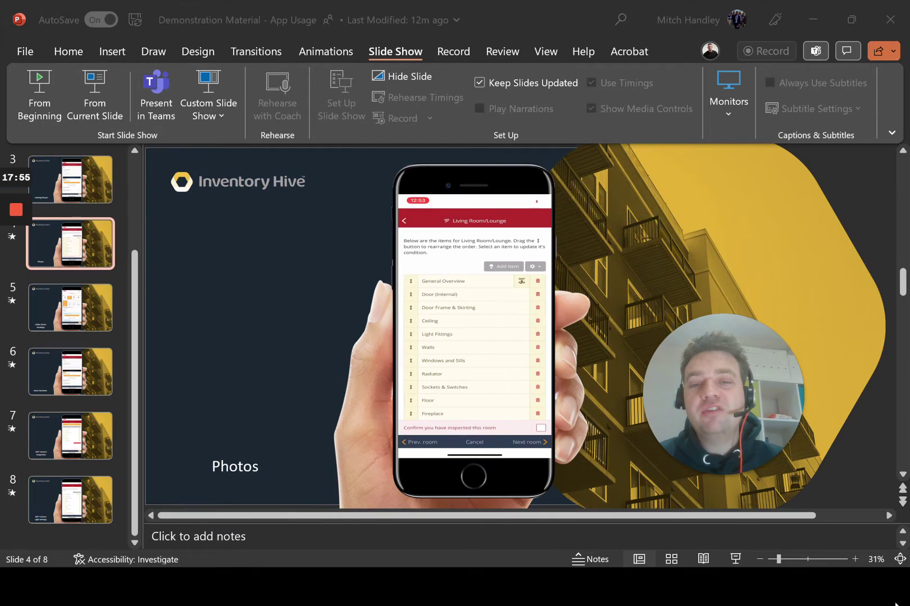
{"action": "mouse_move", "coordinate": [661, 588]}
{"action": "left_click", "coordinate": [605, 524]}
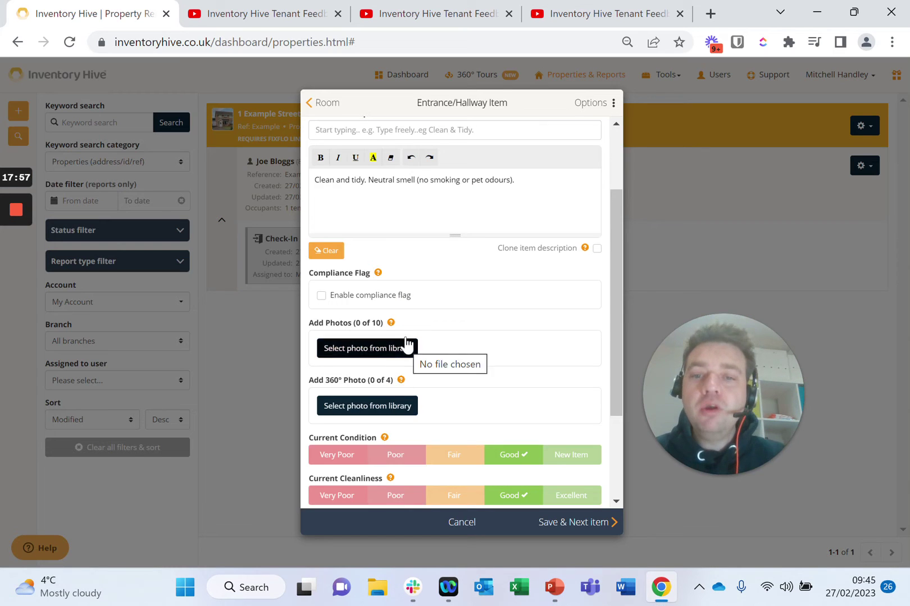
Add IMG_4523, IMG_4524 - Copy, two IMG_4525 copies, IMG_4527 - Copy and IMG_4528 - Copy - Copy (2) to the General Overview's photos.
{"action": "scroll", "coordinate": [412, 319], "scroll_direction": "up", "scroll_amount": 2}
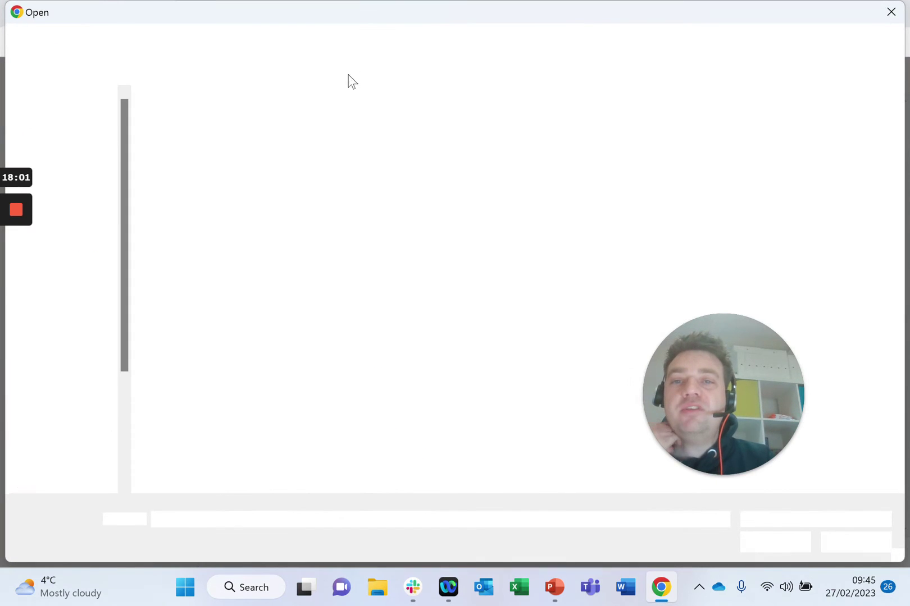
{"action": "left_click", "coordinate": [396, 47]}
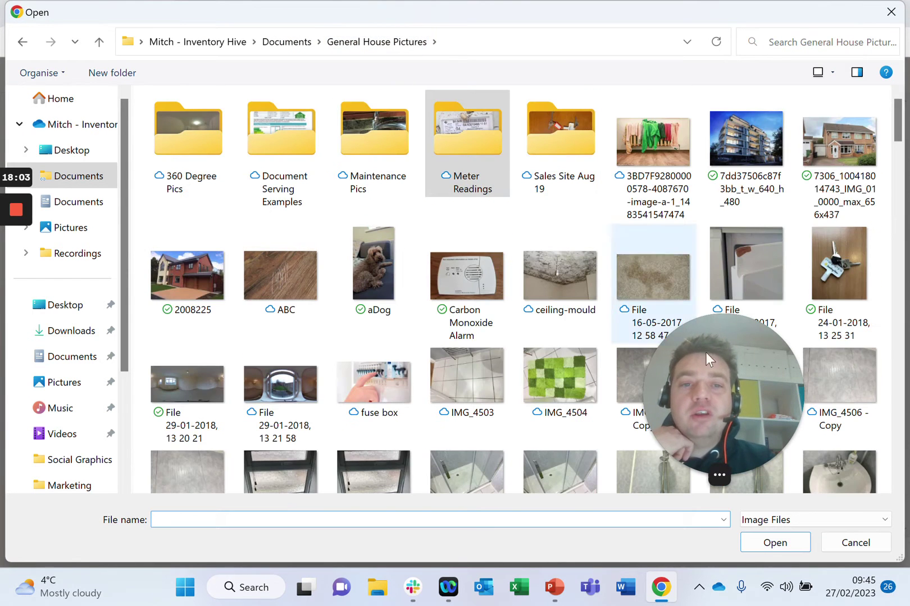
{"action": "scroll", "coordinate": [596, 309], "scroll_direction": "down", "scroll_amount": 5}
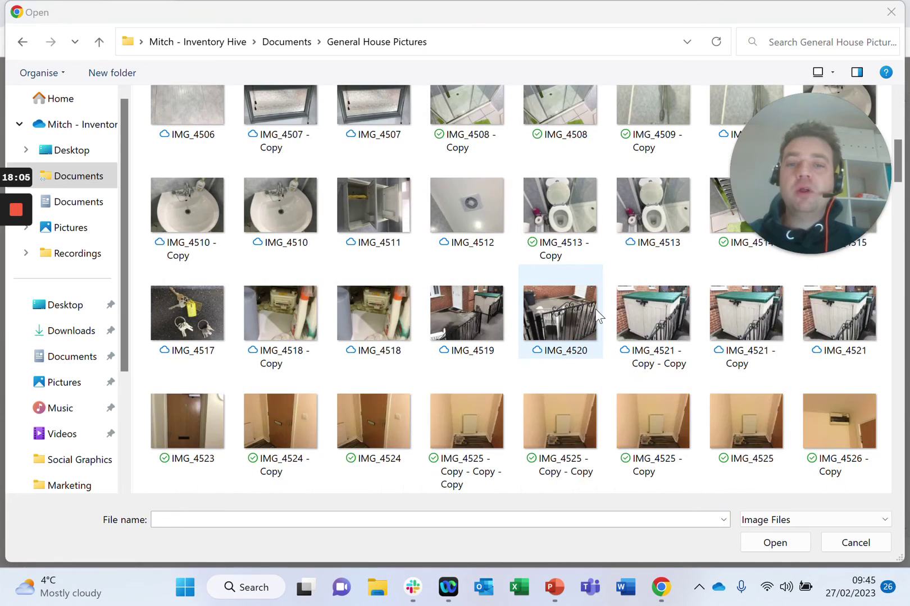
{"action": "scroll", "coordinate": [596, 310], "scroll_direction": "down", "scroll_amount": 3}
{"action": "left_click", "coordinate": [188, 232]}
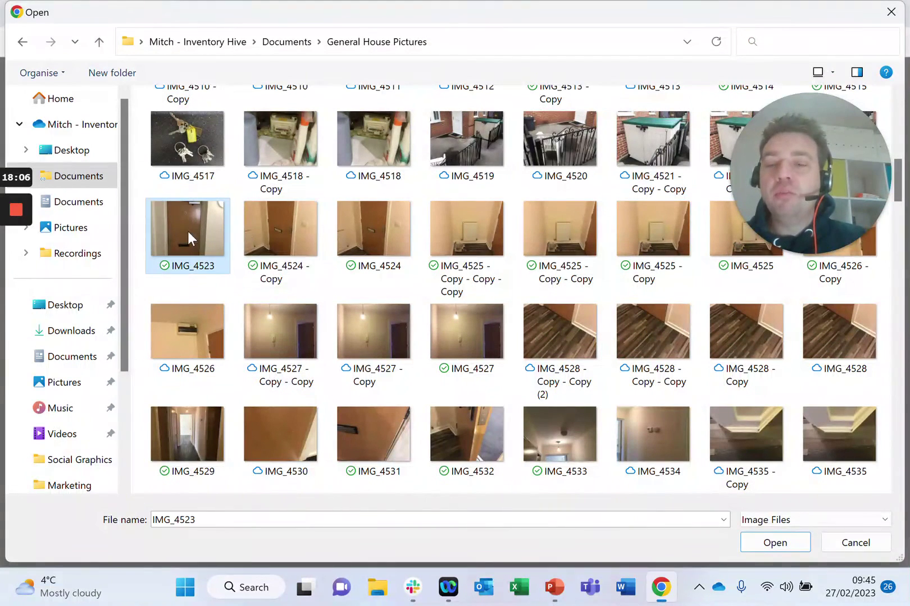
{"action": "left_click", "coordinate": [272, 230], "text": "ctrl"}
{"action": "left_click", "coordinate": [479, 232], "text": "ctrl"}
{"action": "left_click", "coordinate": [372, 329], "text": "ctrl"}
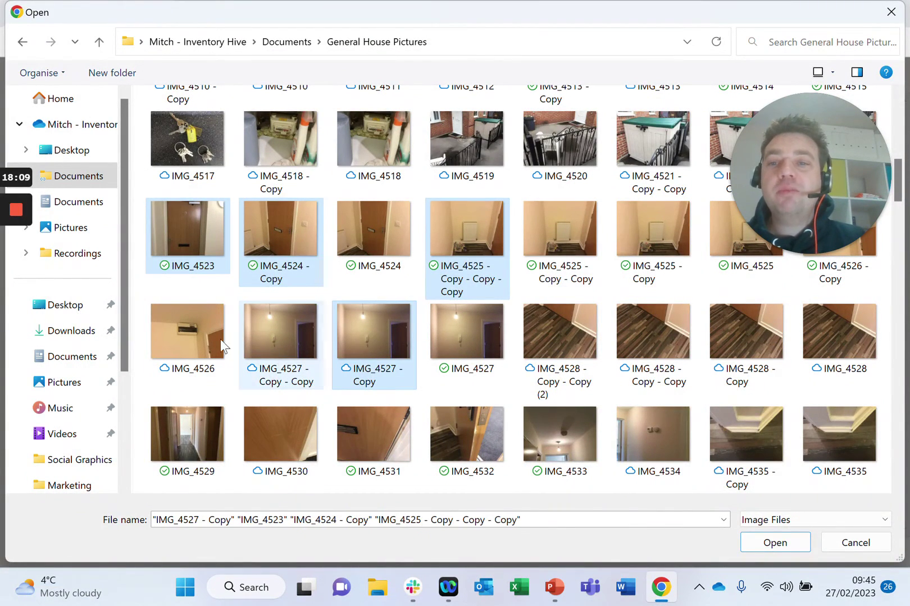
{"action": "left_click", "coordinate": [587, 334], "text": "ctrl"}
{"action": "left_click", "coordinate": [656, 258], "text": "ctrl"}
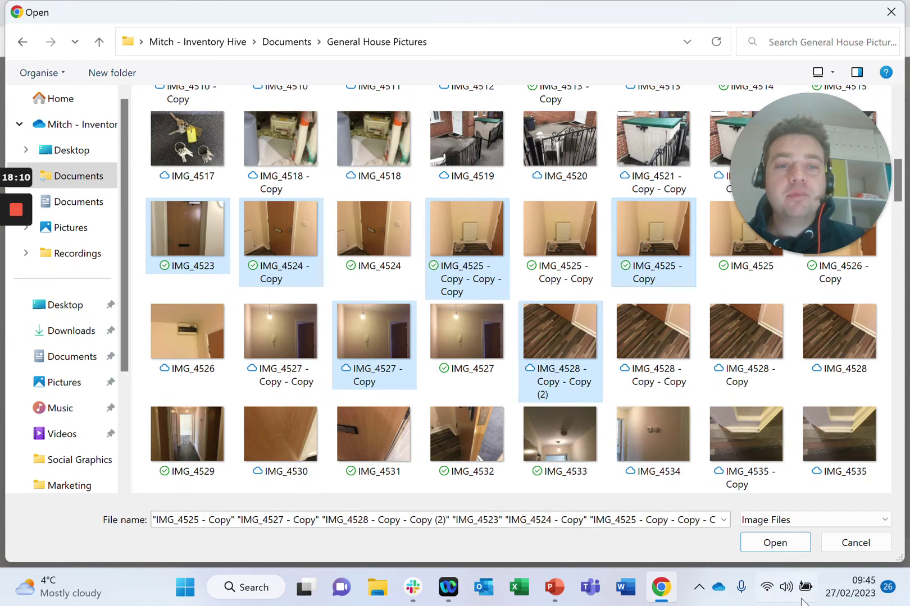
{"action": "left_click", "coordinate": [787, 541]}
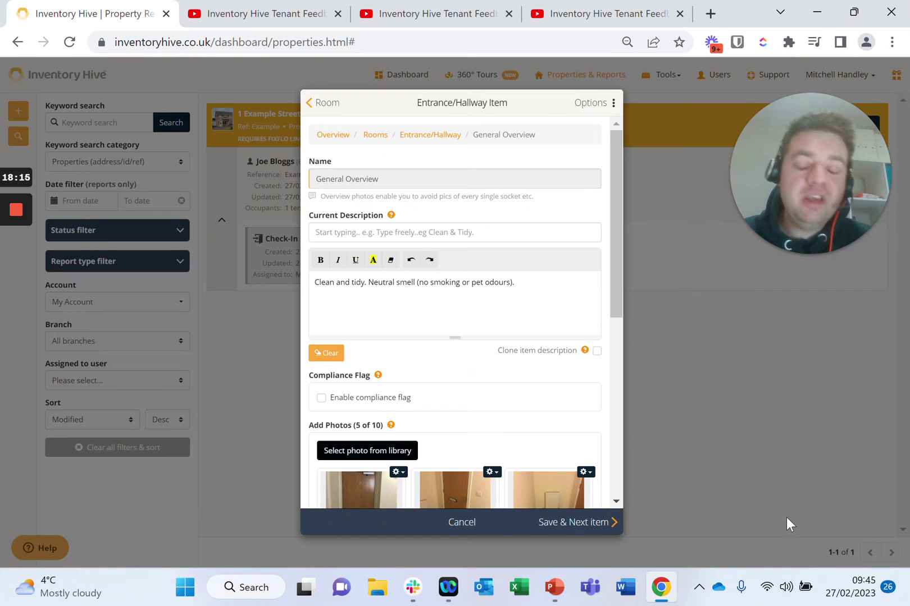
Try the Poor and Fair ratings for the General Overview's condition and cleanliness, ending with both set to Good.
{"action": "scroll", "coordinate": [617, 306], "scroll_direction": "down", "scroll_amount": 1}
{"action": "scroll", "coordinate": [623, 317], "scroll_direction": "down", "scroll_amount": 2}
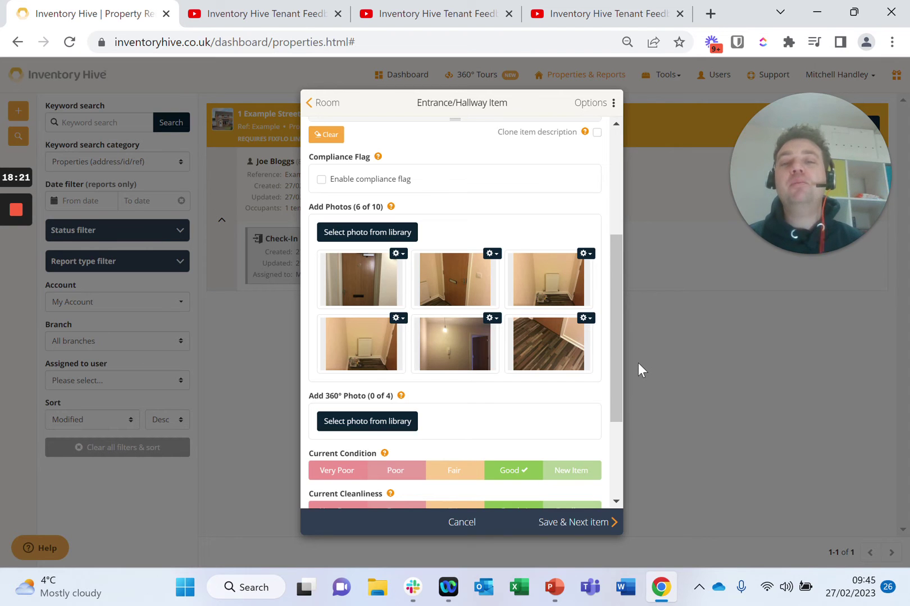
{"action": "scroll", "coordinate": [525, 348], "scroll_direction": "down", "scroll_amount": 2}
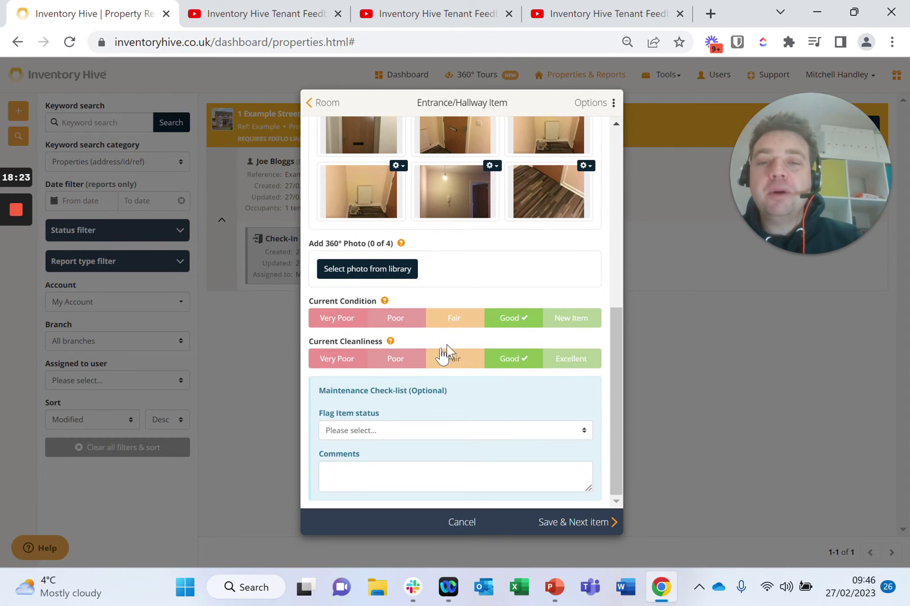
{"action": "left_click", "coordinate": [411, 323]}
{"action": "left_click", "coordinate": [405, 365]}
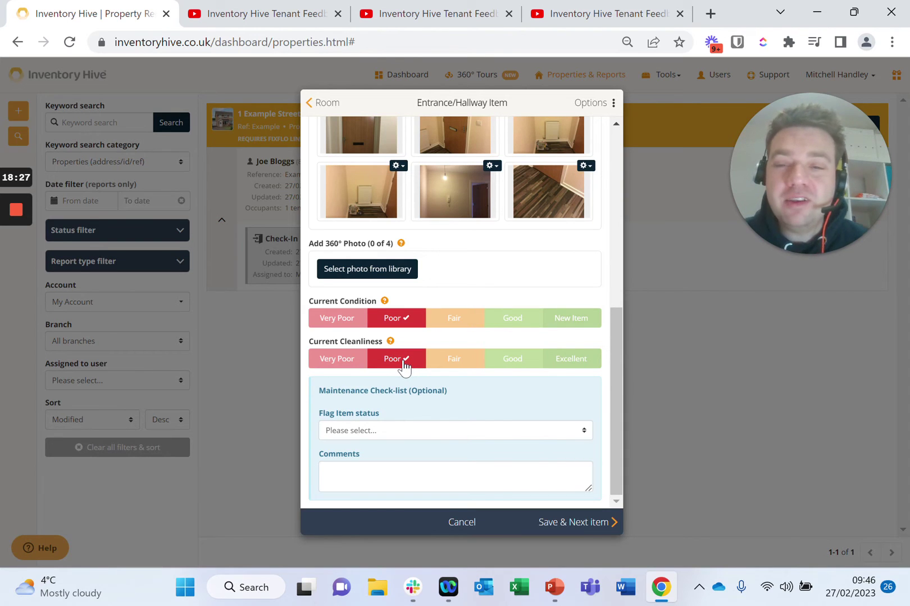
{"action": "left_click", "coordinate": [442, 319]}
{"action": "right_click", "coordinate": [443, 316]}
{"action": "left_click", "coordinate": [462, 363]}
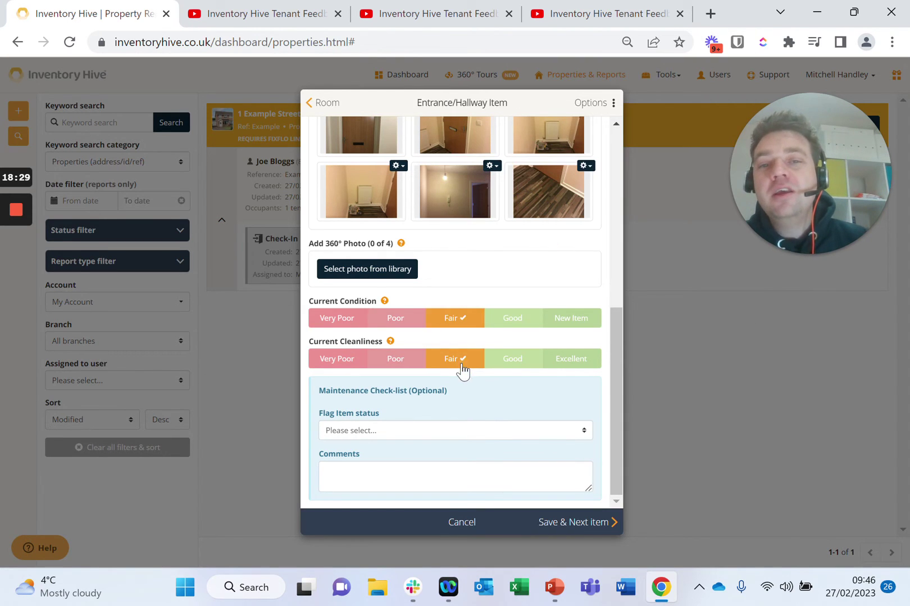
{"action": "left_click", "coordinate": [510, 322]}
{"action": "left_click", "coordinate": [520, 360]}
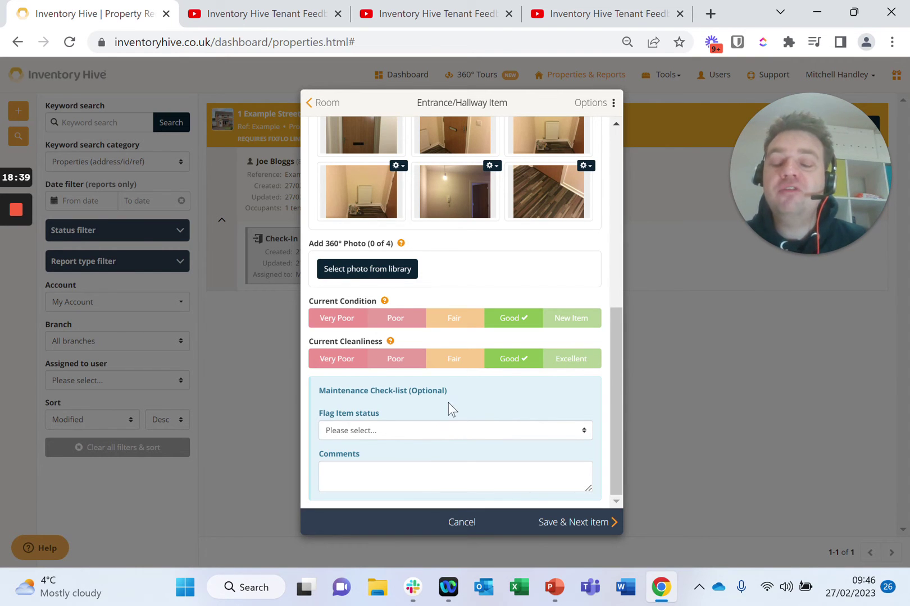
Save the General Overview and make the Front Door description's "Glazing in a good clean condition." highlighted, bold and underlined.
{"action": "scroll", "coordinate": [463, 371], "scroll_direction": "up", "scroll_amount": 7}
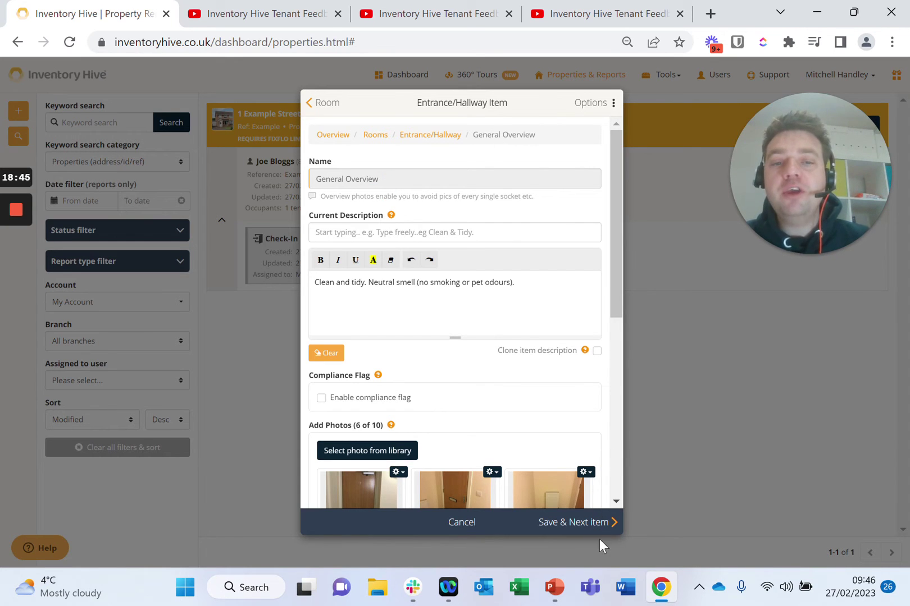
{"action": "left_click", "coordinate": [593, 525]}
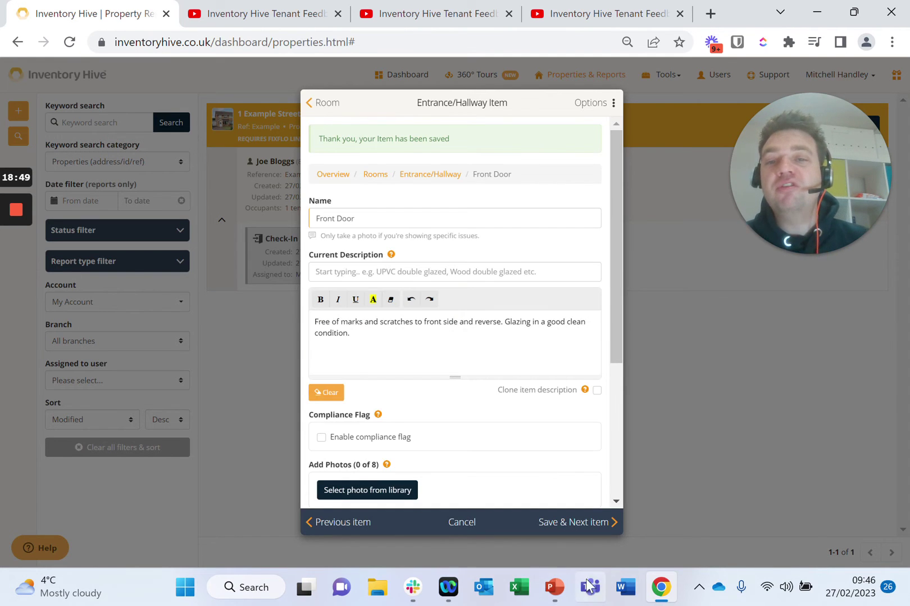
{"action": "left_click_drag", "start_coordinate": [350, 334], "coordinate": [313, 321]}
{"action": "left_click", "coordinate": [350, 334]}
{"action": "left_click_drag", "start_coordinate": [501, 322], "coordinate": [350, 333]}
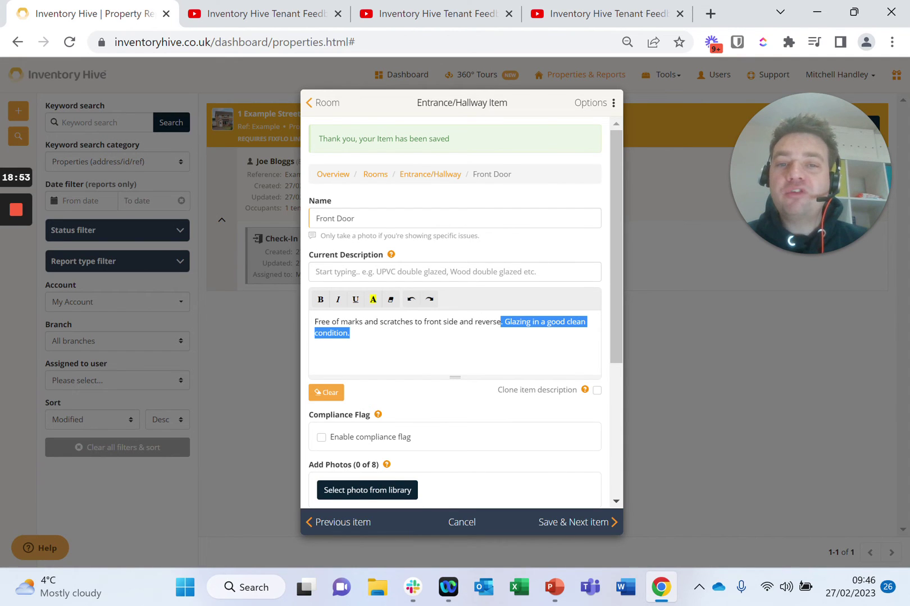
{"action": "left_click", "coordinate": [373, 301]}
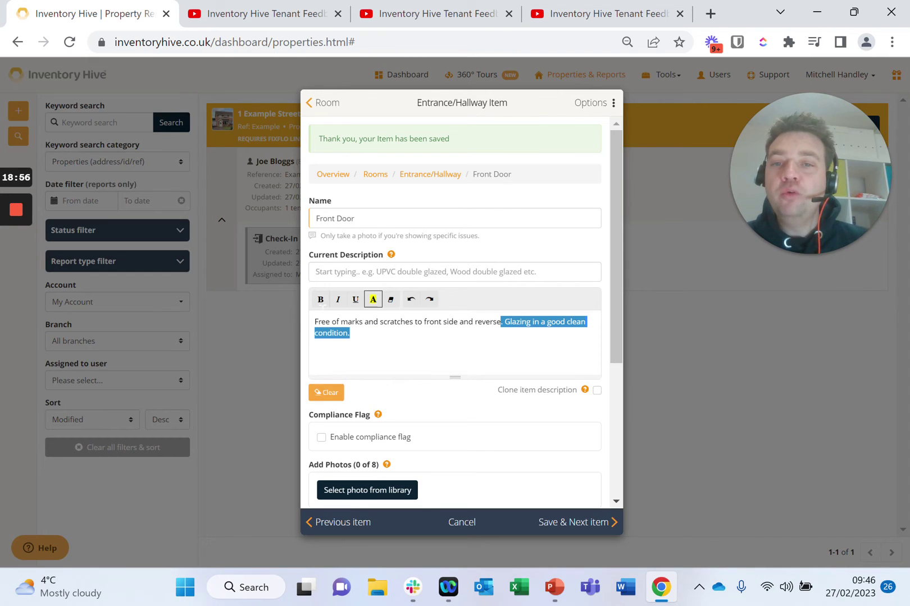
{"action": "left_click", "coordinate": [320, 299]}
{"action": "left_click", "coordinate": [356, 299]}
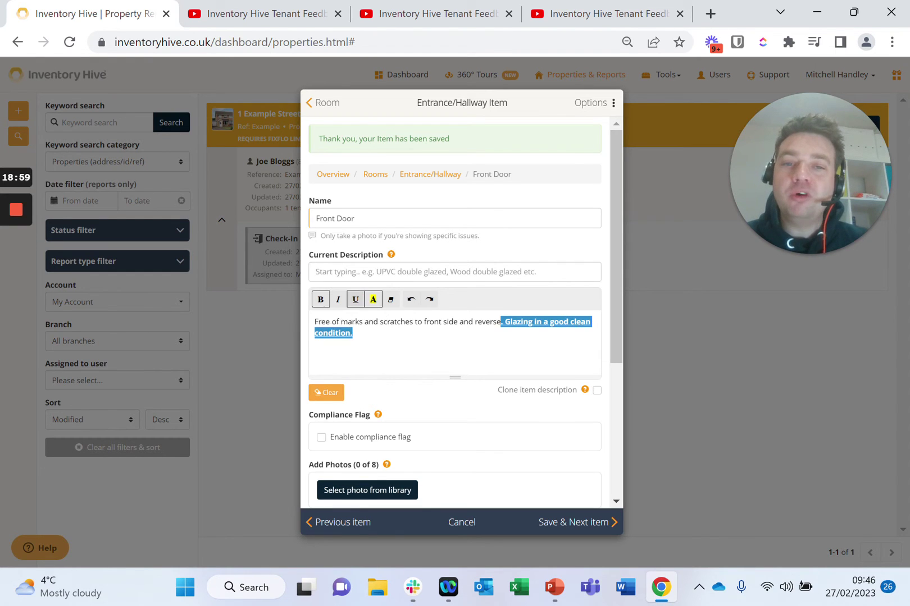
{"action": "left_click", "coordinate": [634, 408]}
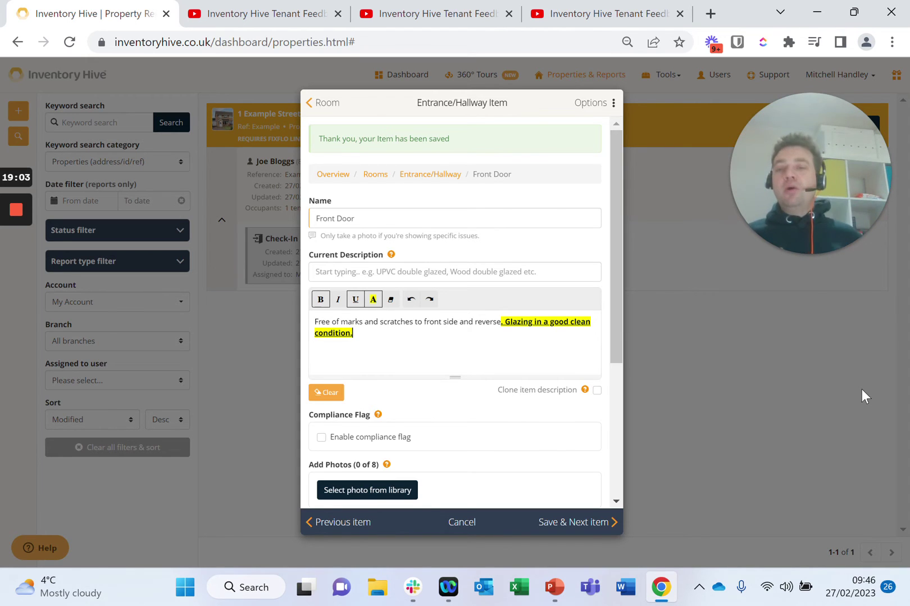
Add one door photo from the General House Pictures folder to the Front Door item and save it, continuing to Door Frame & Skirting.
{"action": "left_click", "coordinate": [385, 491]}
{"action": "scroll", "coordinate": [543, 334], "scroll_direction": "down", "scroll_amount": 3}
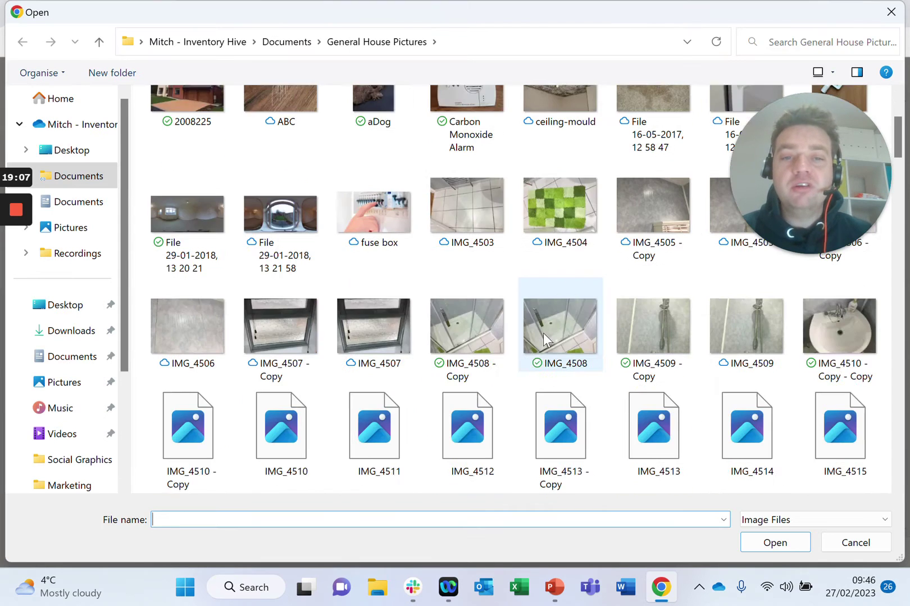
{"action": "scroll", "coordinate": [543, 333], "scroll_direction": "down", "scroll_amount": 3}
{"action": "left_click", "coordinate": [306, 426]}
{"action": "left_click", "coordinate": [793, 543]}
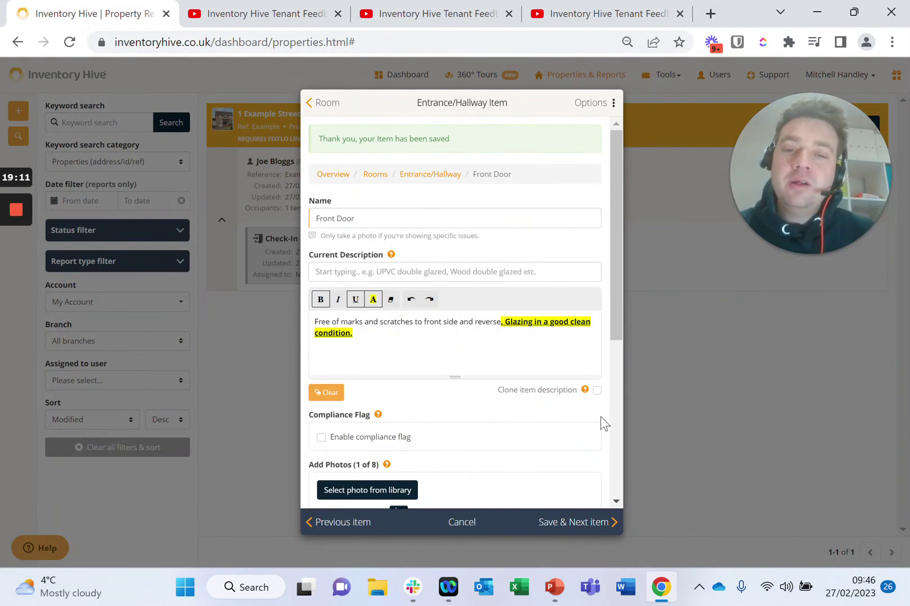
{"action": "scroll", "coordinate": [600, 416], "scroll_direction": "down", "scroll_amount": 5}
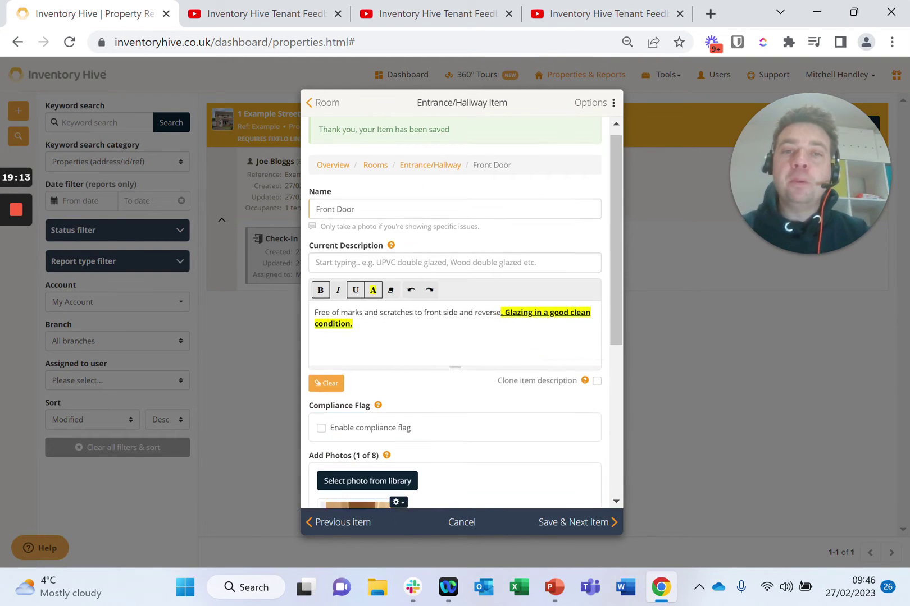
{"action": "left_click", "coordinate": [591, 524]}
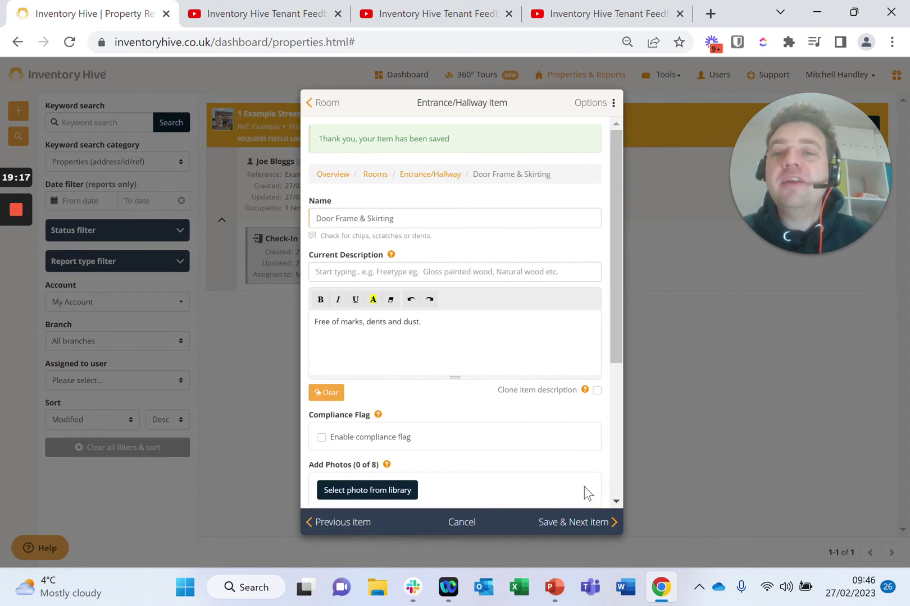
Save the Door Frame & Skirting item and add Plastered/Painted and Free of marks/mould to the Entrance/Hallway Ceiling's current description.
{"action": "left_click", "coordinate": [592, 531]}
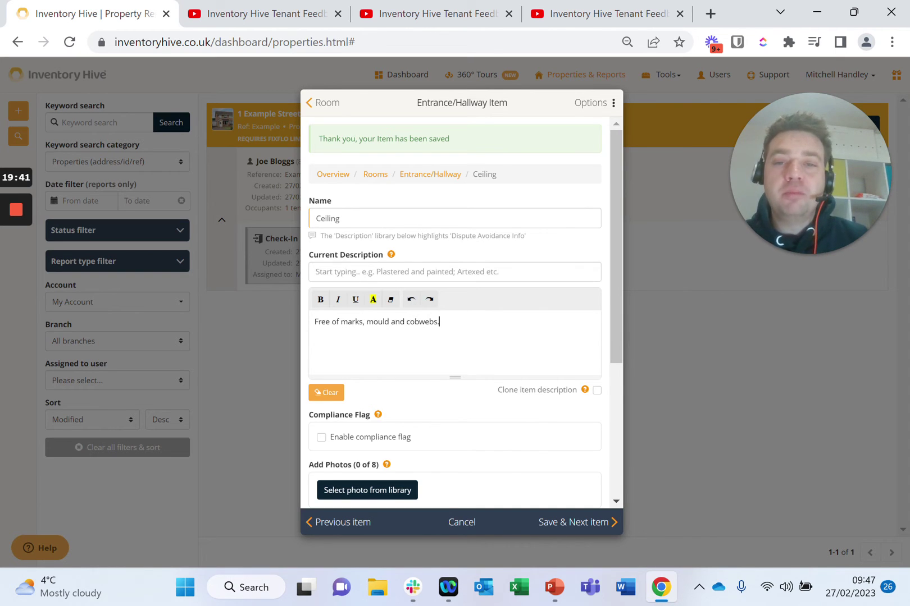
{"action": "left_click", "coordinate": [381, 271]}
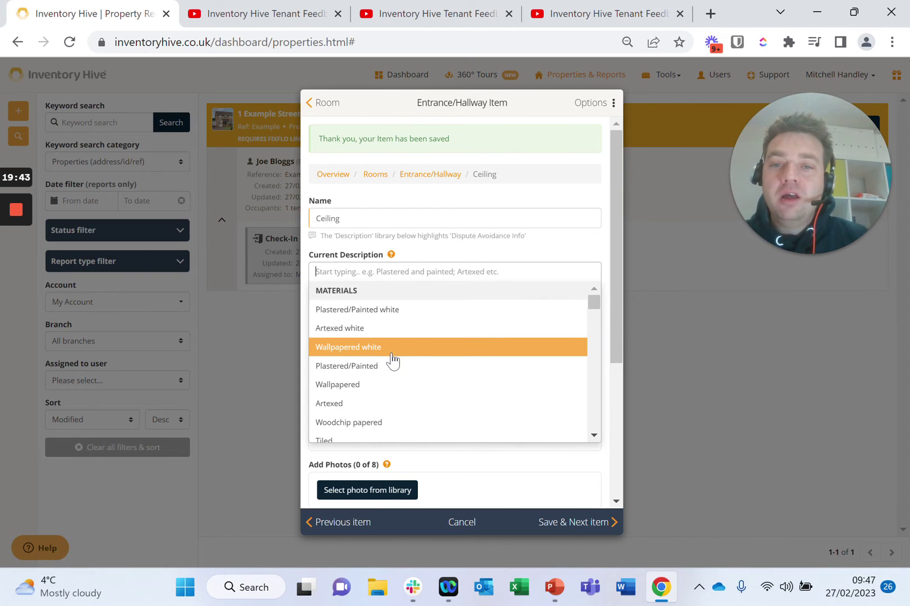
{"action": "left_click", "coordinate": [386, 371]}
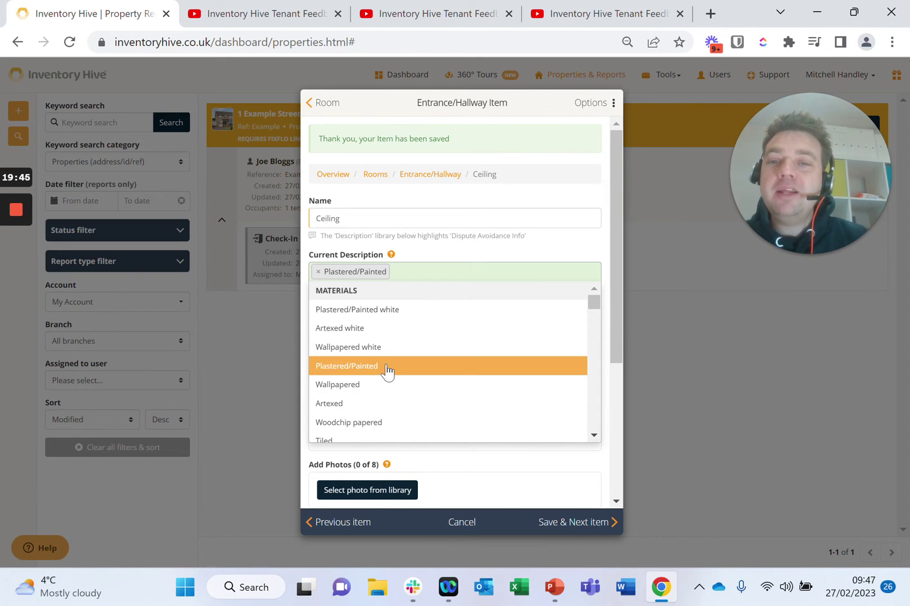
{"action": "scroll", "coordinate": [387, 384], "scroll_direction": "down", "scroll_amount": 6}
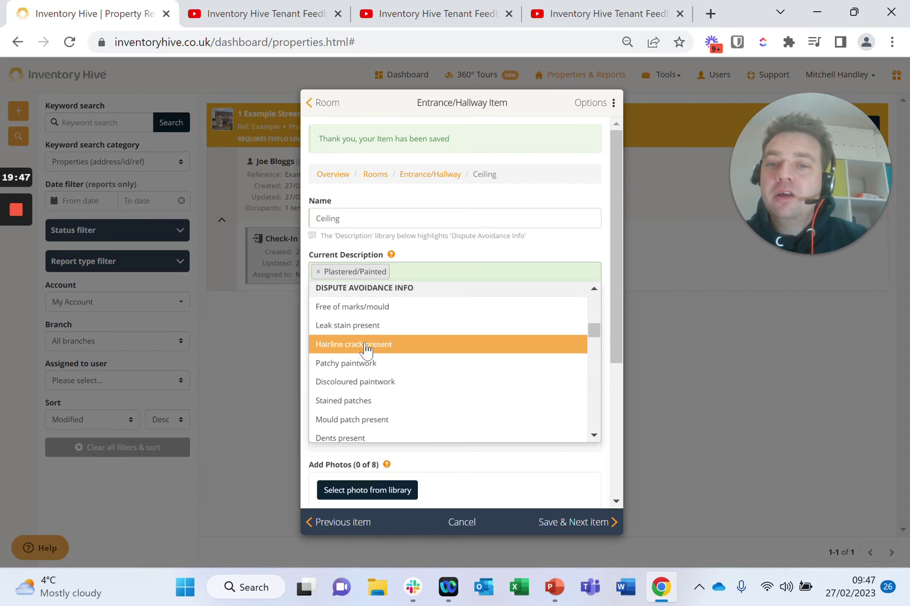
{"action": "left_click", "coordinate": [372, 312]}
{"action": "scroll", "coordinate": [402, 320], "scroll_direction": "down", "scroll_amount": 5}
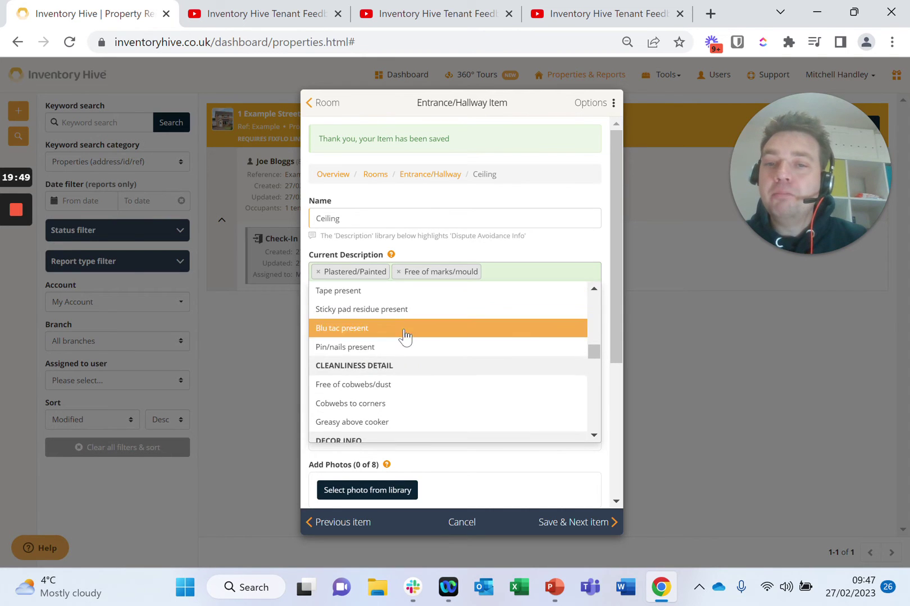
{"action": "left_click", "coordinate": [518, 277]}
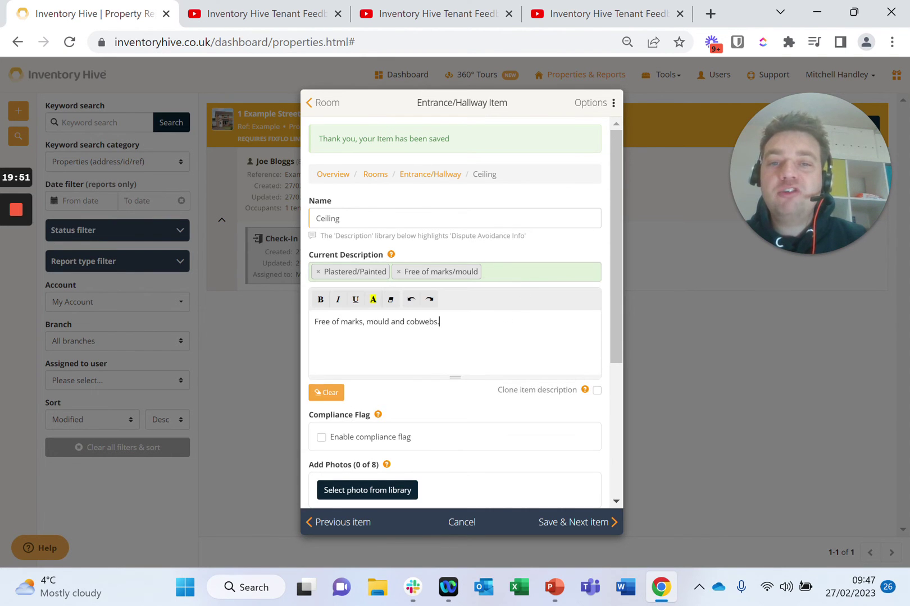
Append "Example text in here." to the Ceiling's description text and save the item with description cloning enabled, continuing to Light Fittings.
{"action": "type", "text": "Example"}
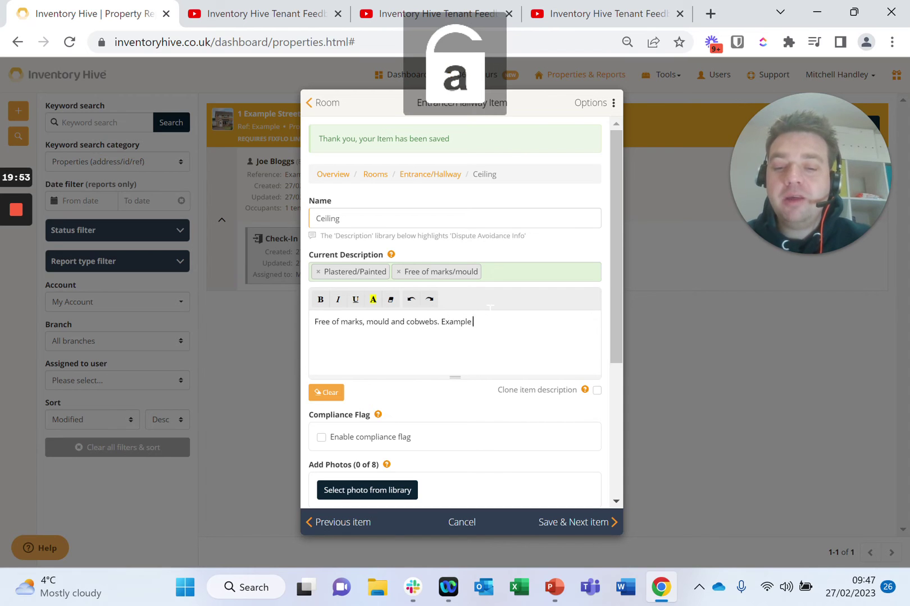
{"action": "type", "text": " text in here."}
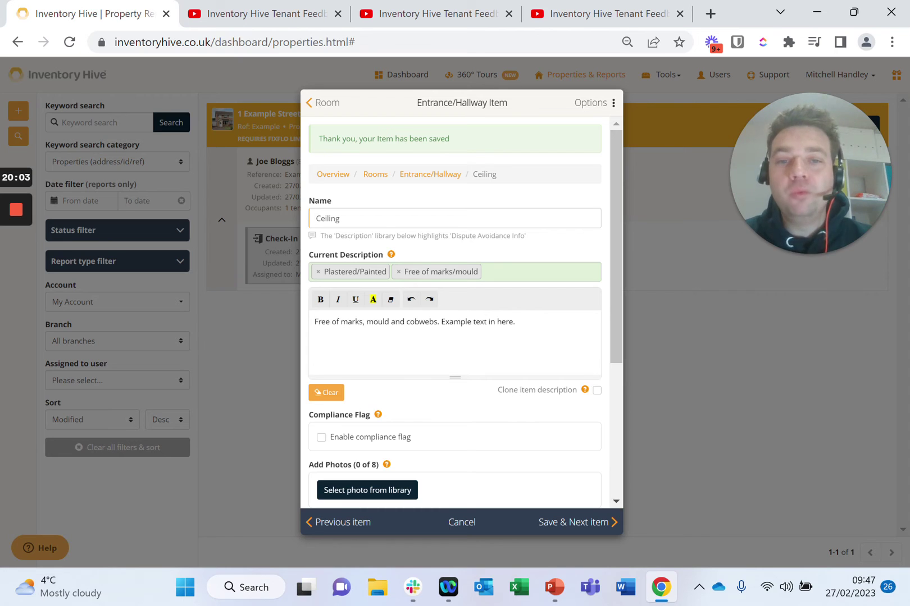
{"action": "left_click", "coordinate": [597, 392]}
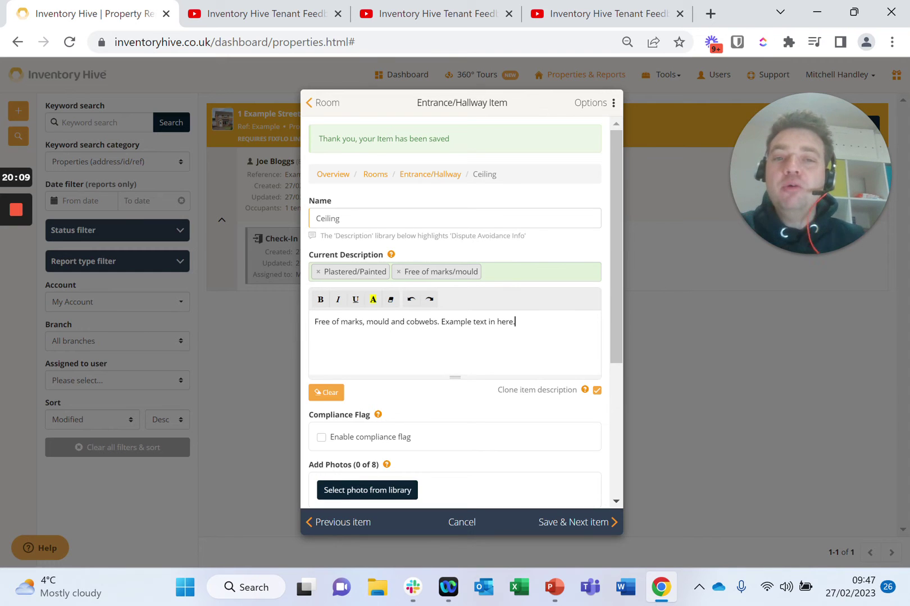
{"action": "key", "text": "ctrl+a"}
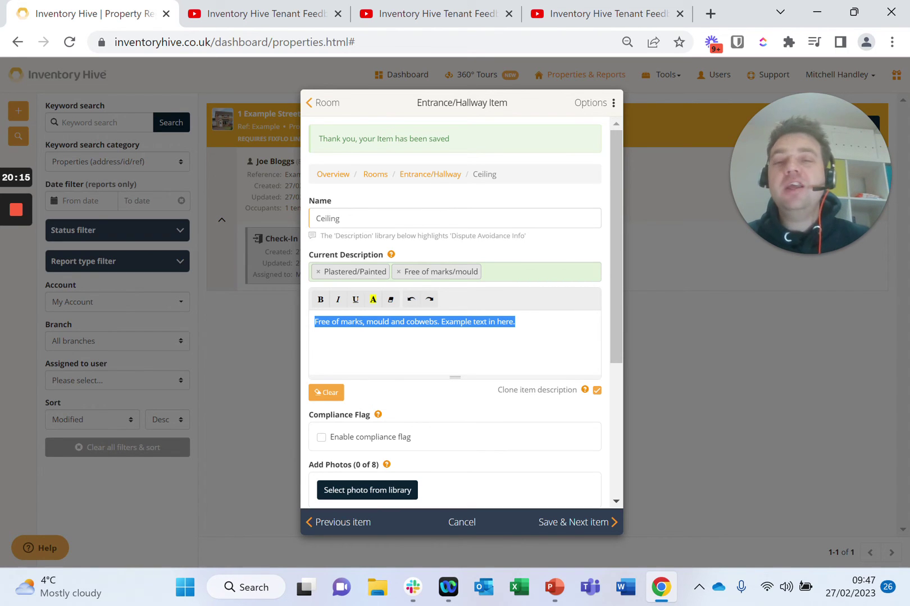
{"action": "scroll", "coordinate": [564, 452], "scroll_direction": "down", "scroll_amount": 4}
{"action": "scroll", "coordinate": [573, 473], "scroll_direction": "up", "scroll_amount": 4}
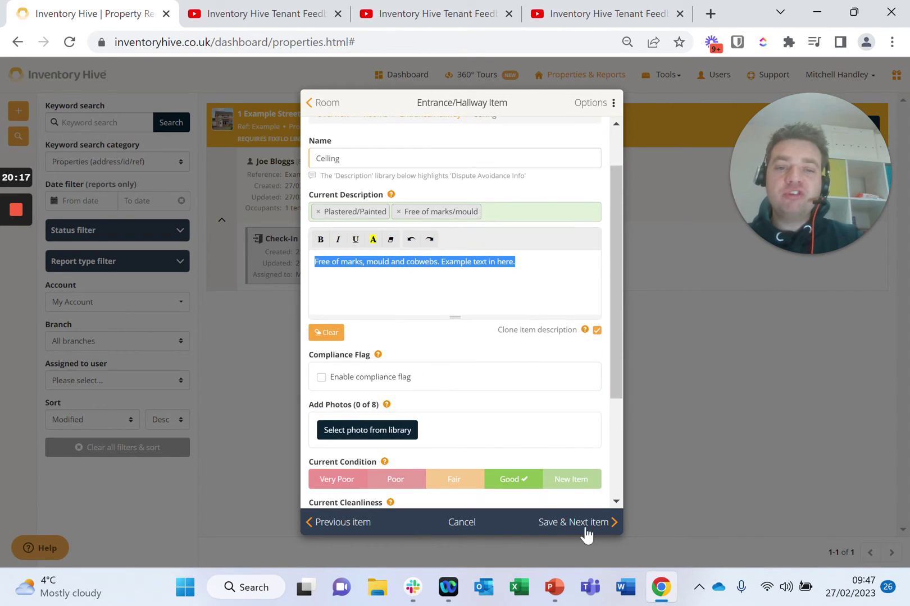
{"action": "left_click", "coordinate": [590, 528]}
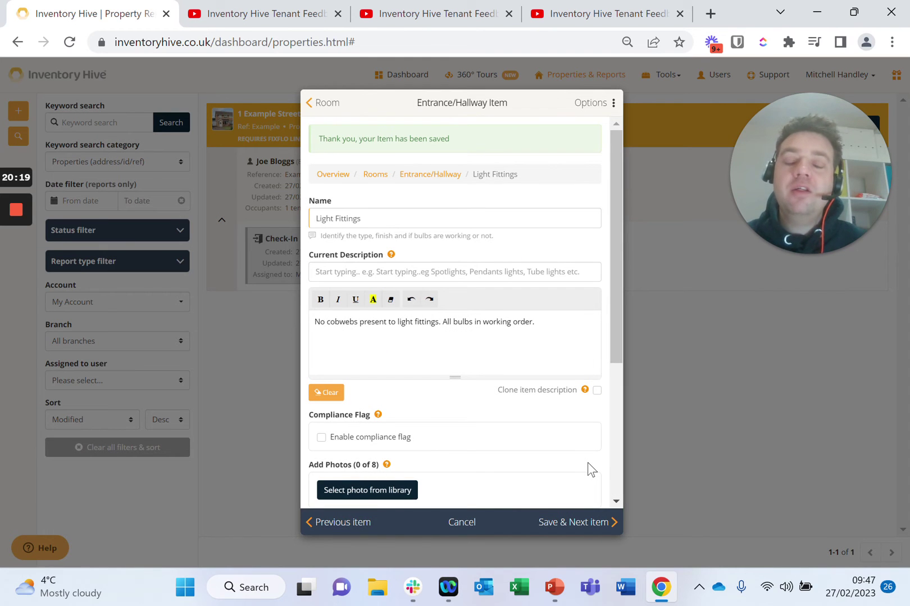
Check the description of the first Bedroom's Ceiling item, and look over the Entrance/Hallway's item list.
{"action": "left_click", "coordinate": [376, 175]}
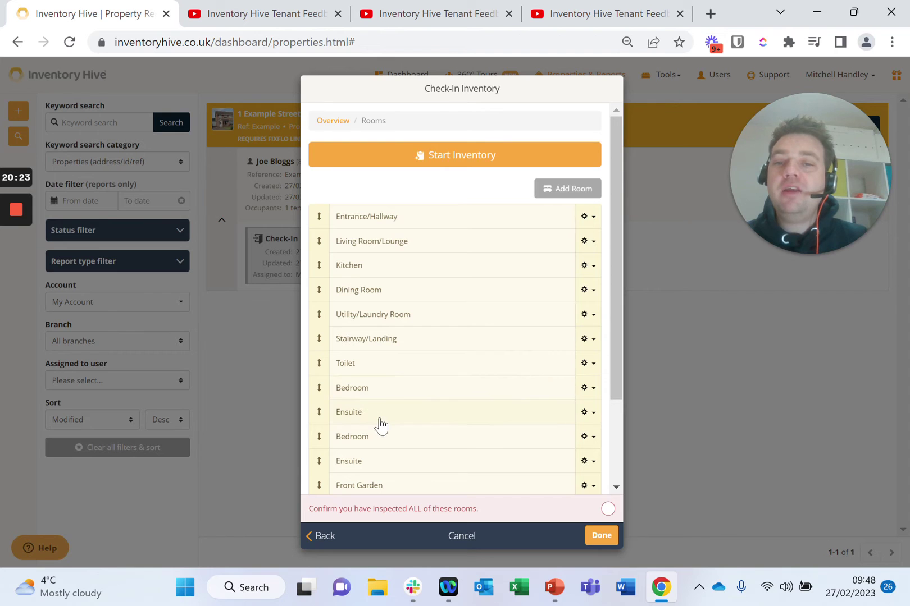
{"action": "left_click", "coordinate": [373, 386]}
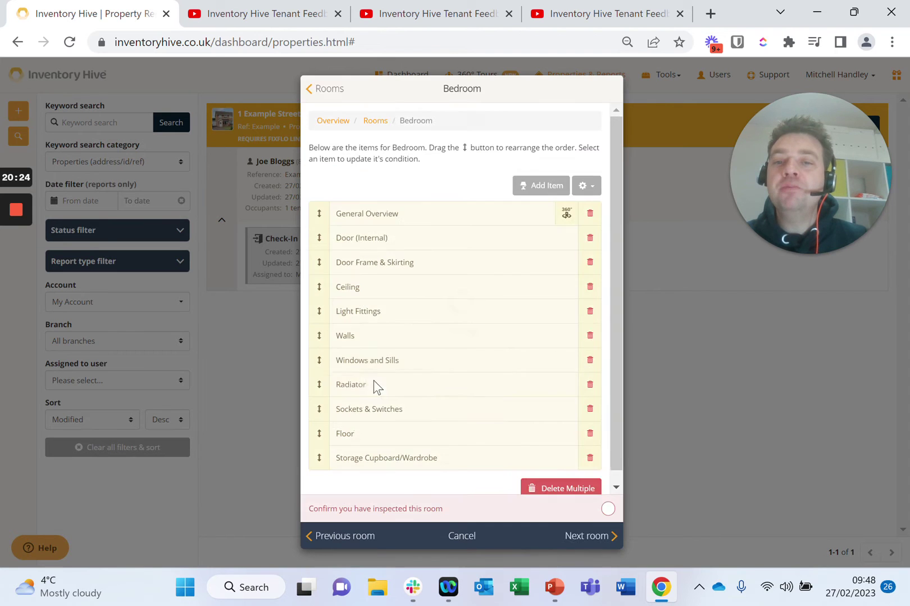
{"action": "left_click", "coordinate": [370, 292]}
{"action": "left_click_drag", "start_coordinate": [310, 245], "coordinate": [284, 220]}
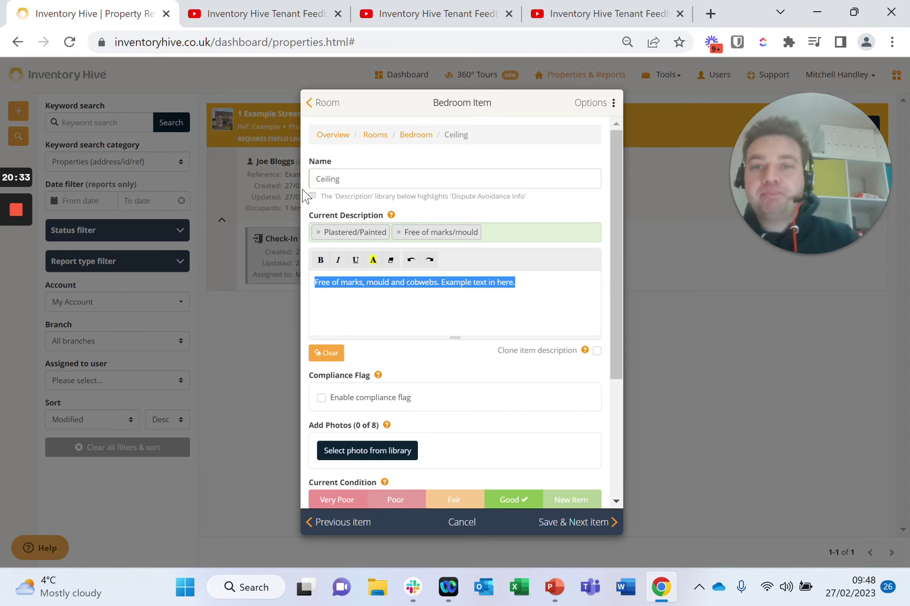
{"action": "left_click", "coordinate": [378, 138]}
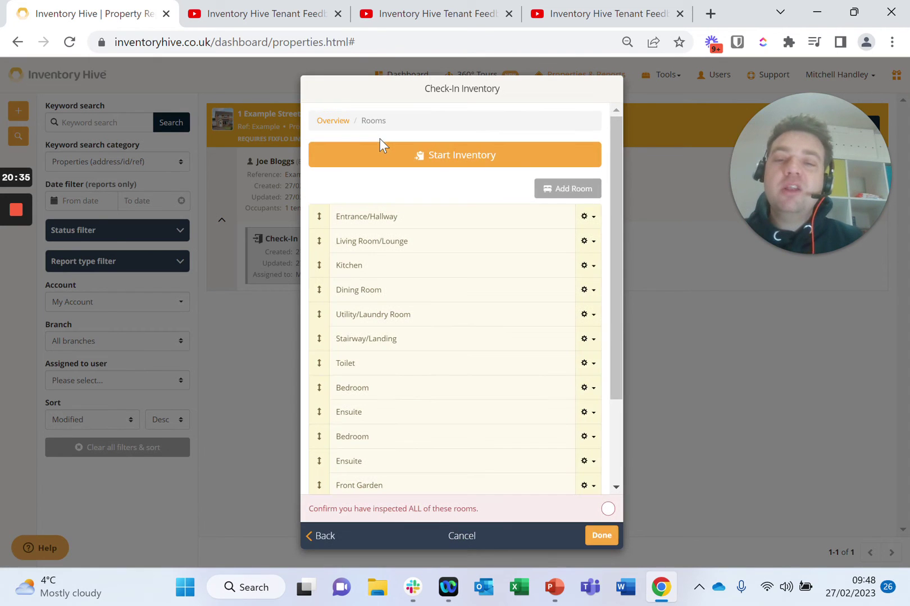
{"action": "left_click", "coordinate": [396, 224]}
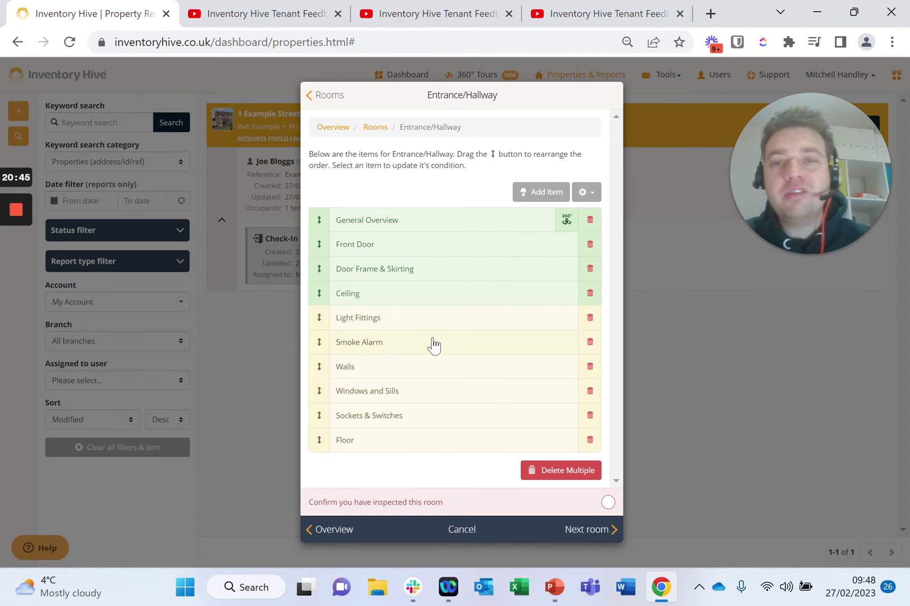
Confirm that all of the report's rooms have been inspected and finish the Rooms & Spaces section.
{"action": "left_click", "coordinate": [375, 127]}
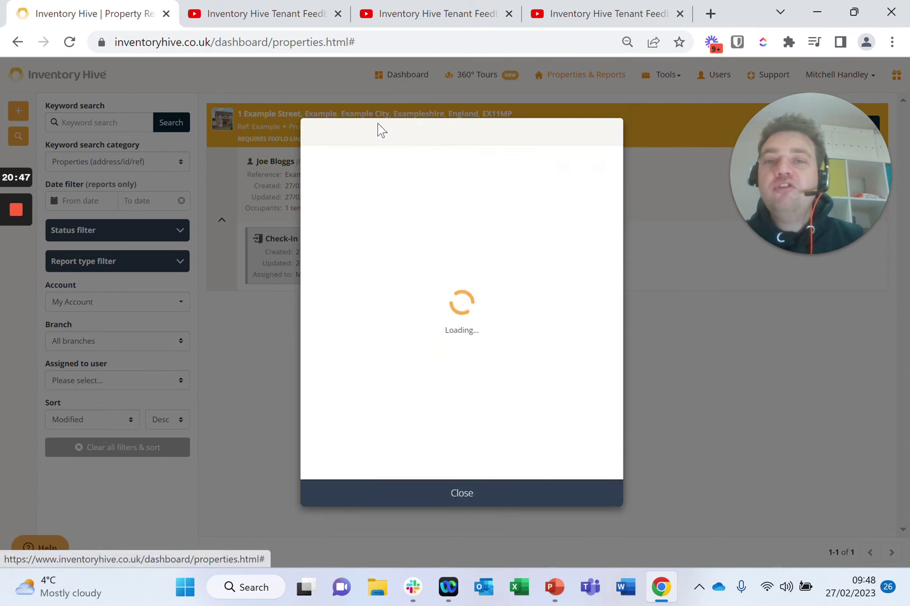
{"action": "scroll", "coordinate": [486, 407], "scroll_direction": "down", "scroll_amount": 3}
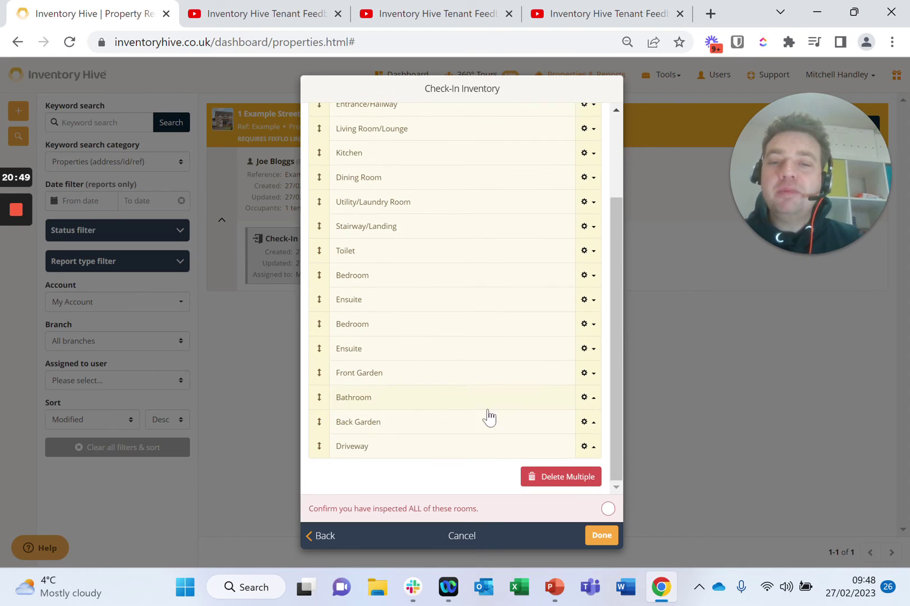
{"action": "left_click", "coordinate": [488, 512]}
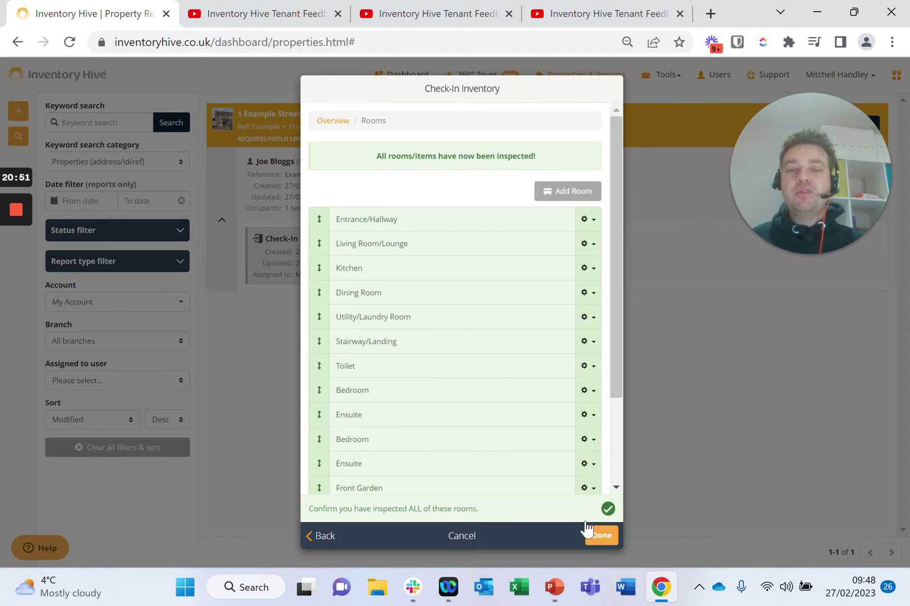
{"action": "left_click", "coordinate": [602, 536]}
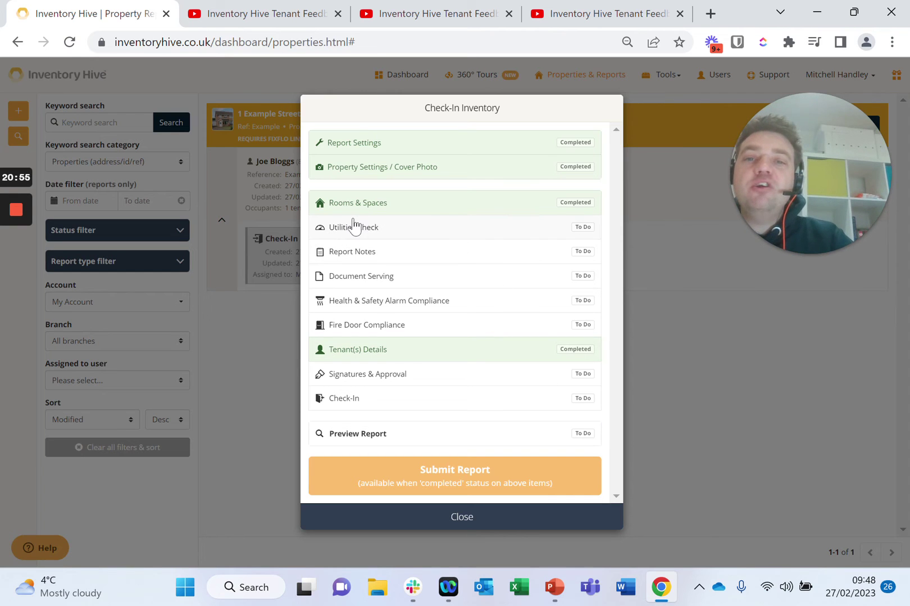
Open the gas meter's reading form in the Utilities Check and enter 12345 as the reading.
{"action": "left_click", "coordinate": [365, 227]}
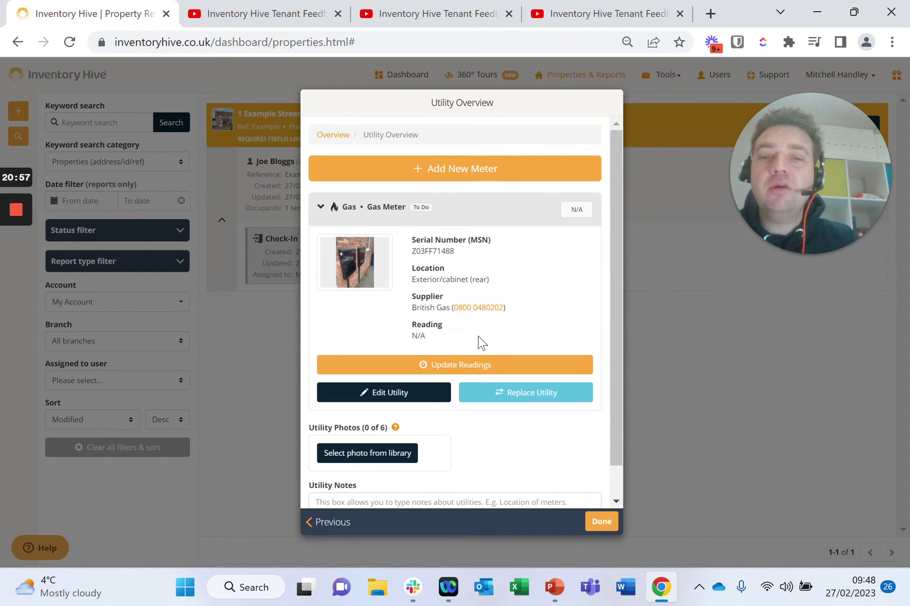
{"action": "left_click", "coordinate": [440, 373]}
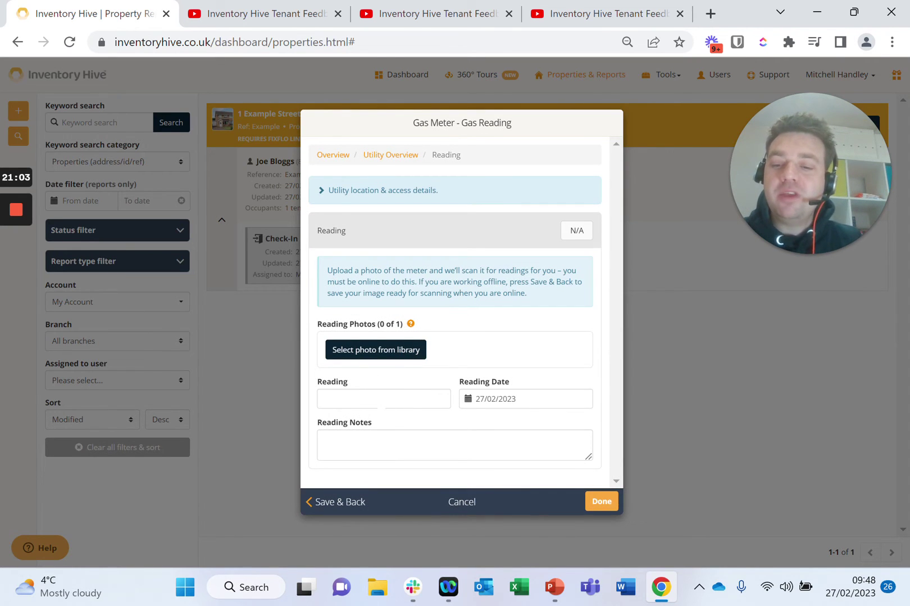
{"action": "left_click", "coordinate": [326, 400]}
{"action": "type", "text": "12345"}
Add IMG_6009 from the Meter Readings folder as the gas reading photo and save the reading with the scanned value 88349.
{"action": "left_click", "coordinate": [369, 344]}
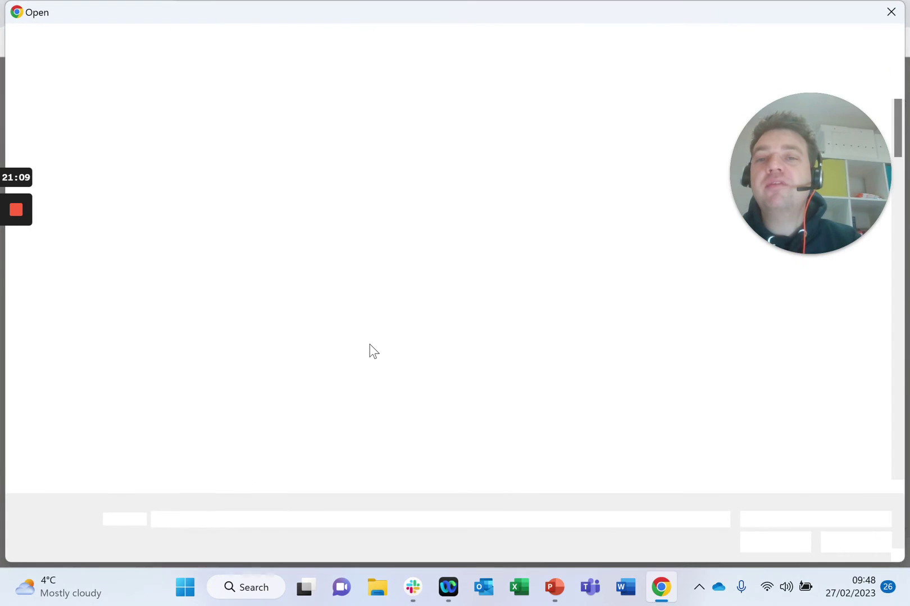
{"action": "double_click", "coordinate": [471, 141]}
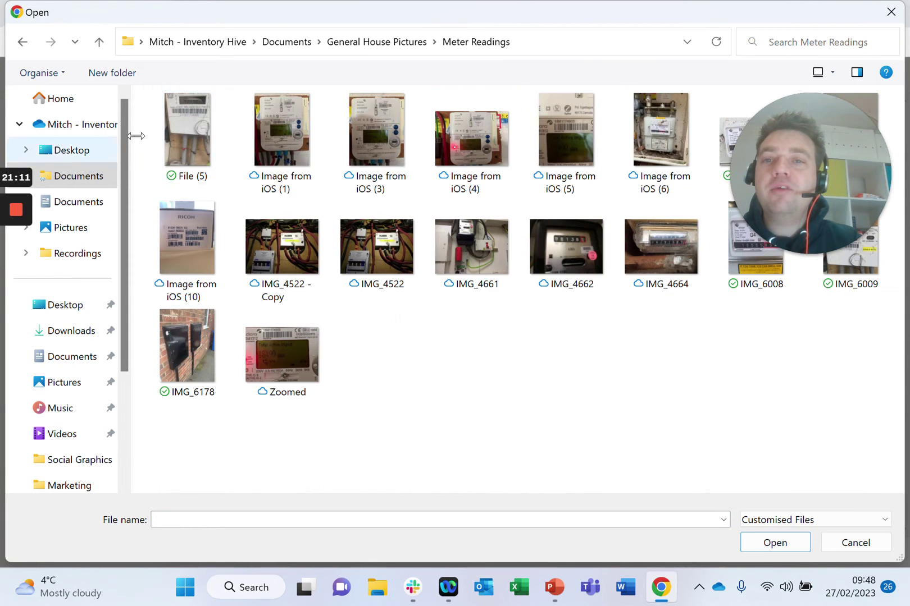
{"action": "double_click", "coordinate": [855, 256]}
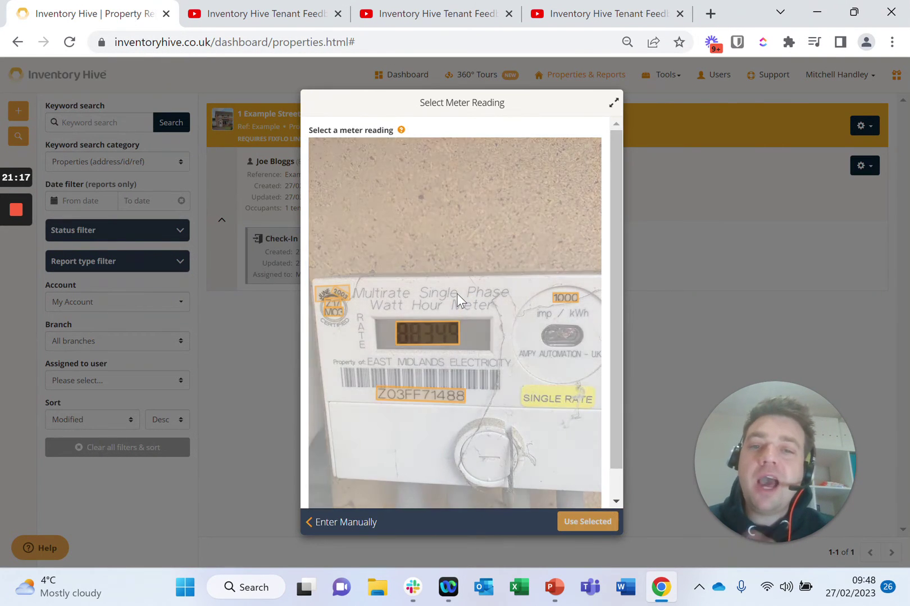
{"action": "left_click", "coordinate": [440, 336]}
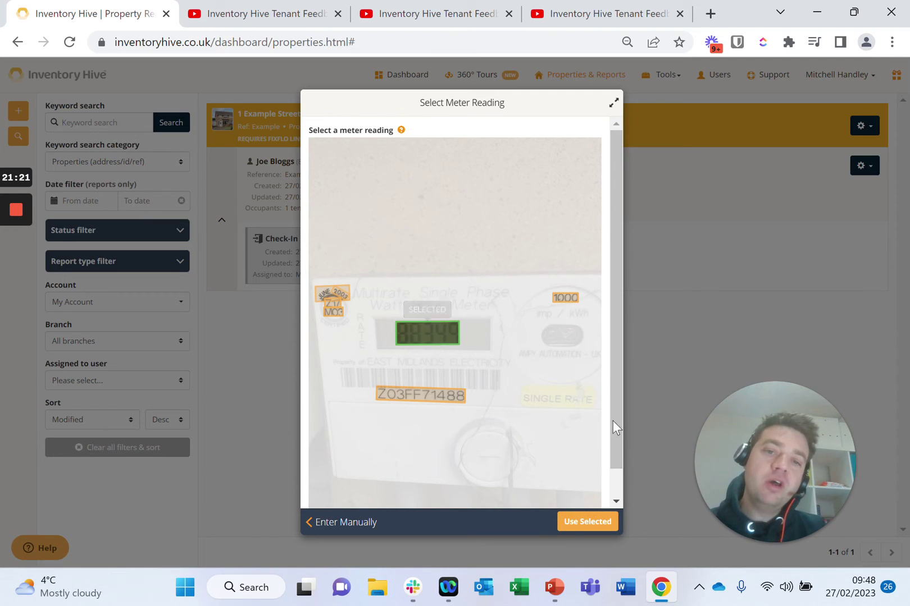
{"action": "left_click", "coordinate": [611, 524]}
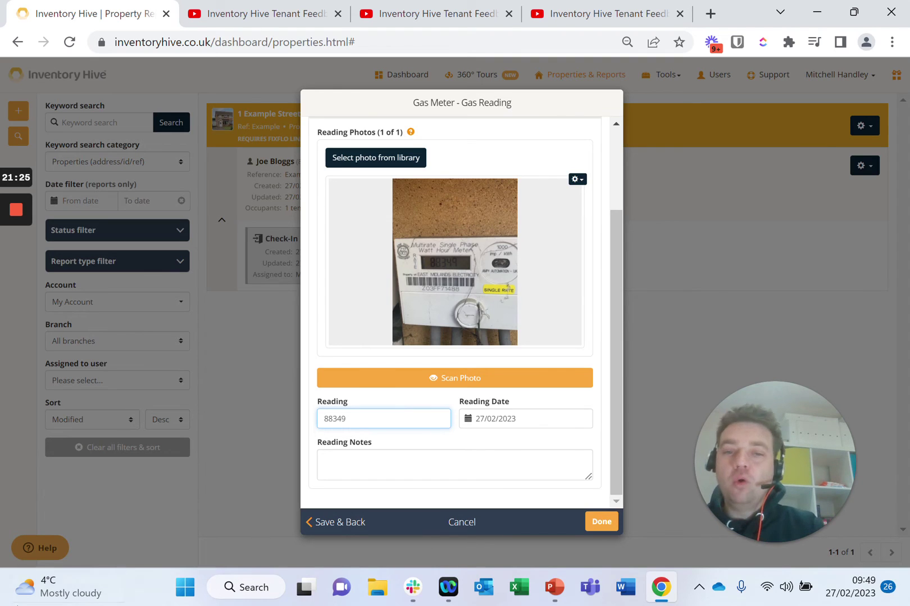
{"action": "left_click", "coordinate": [540, 422]}
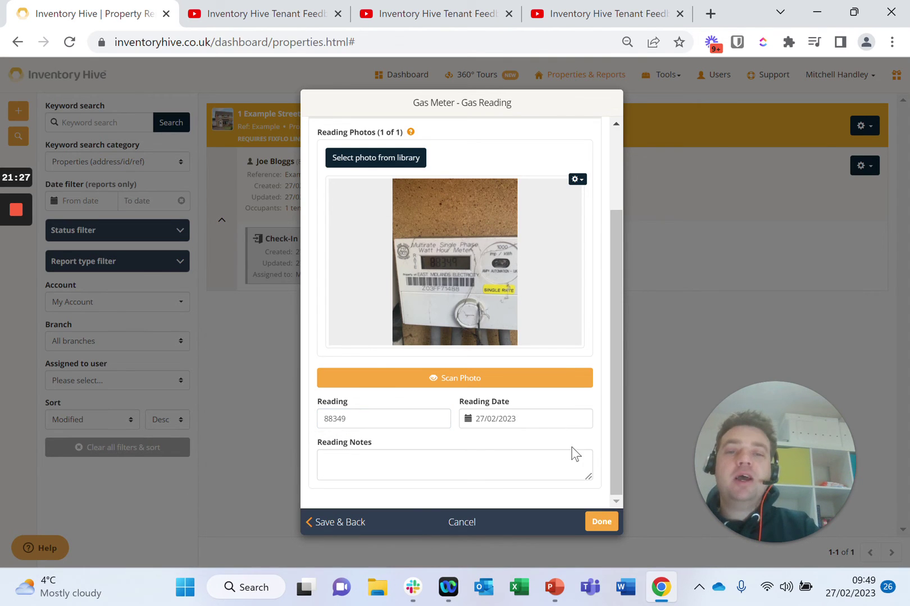
{"action": "left_click", "coordinate": [605, 523]}
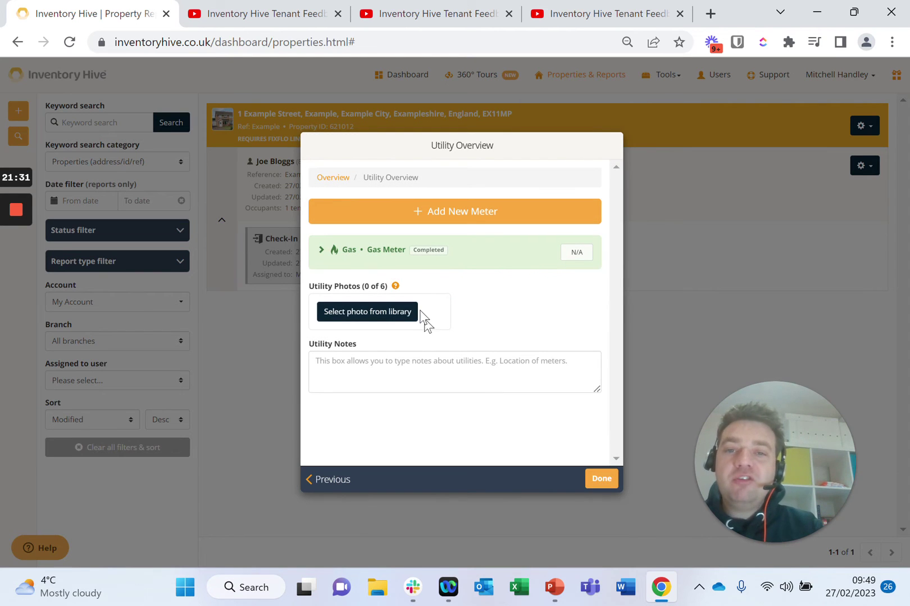
Add IMG_4522 - Copy, IMG_6178 and Zoomed from the Meter Readings folder to the utility photos.
{"action": "left_click", "coordinate": [376, 319]}
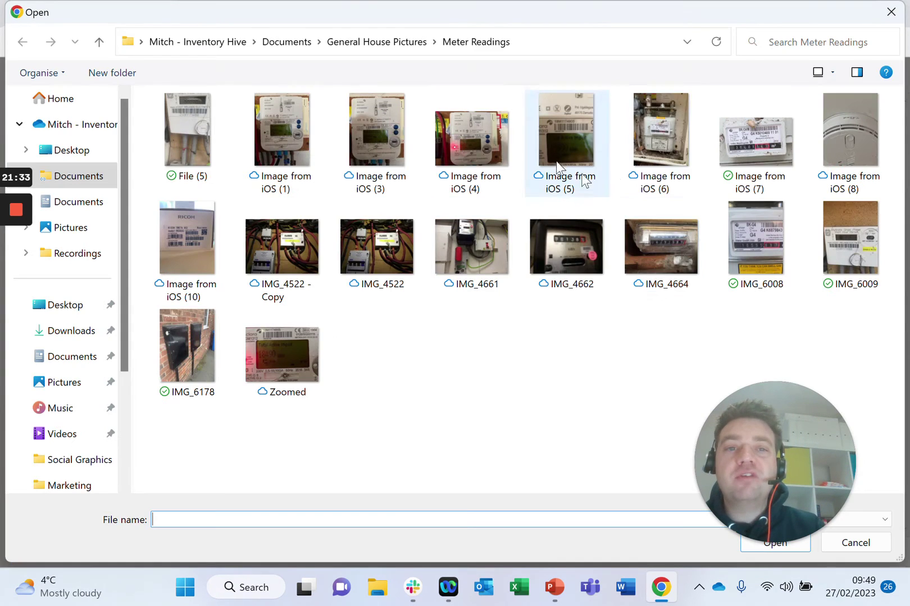
{"action": "left_click", "coordinate": [273, 254]}
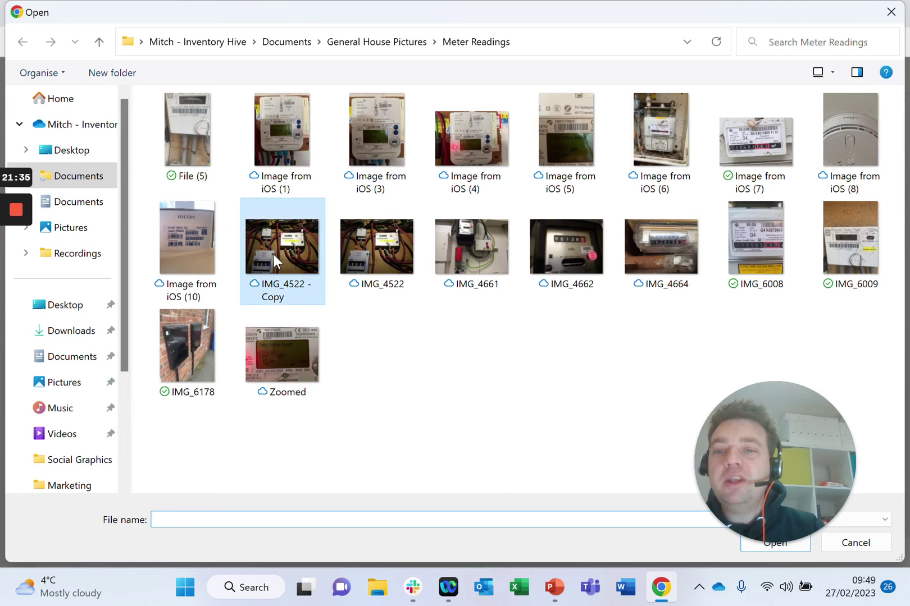
{"action": "left_click", "coordinate": [185, 344], "text": "ctrl"}
{"action": "left_click", "coordinate": [299, 370], "text": "ctrl"}
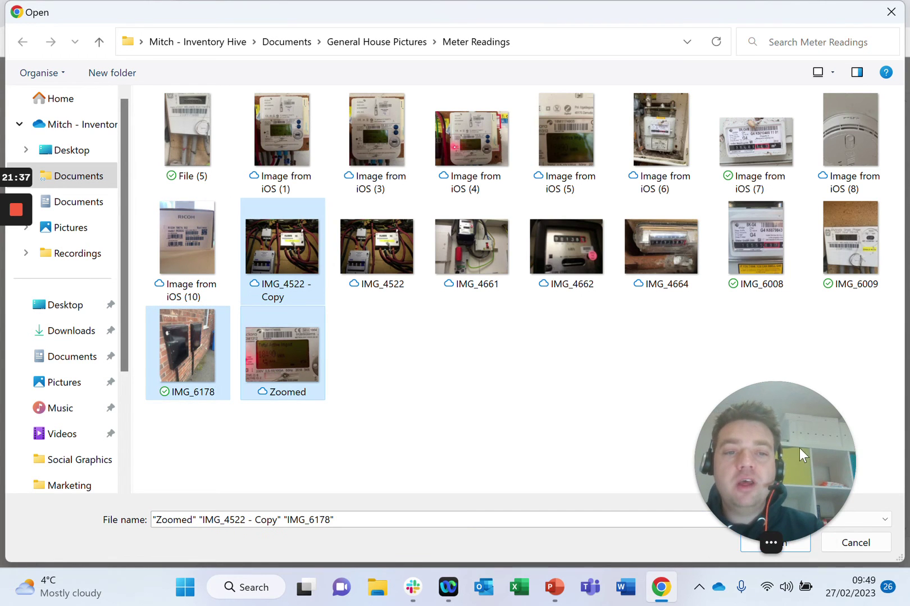
{"action": "left_click", "coordinate": [777, 545]}
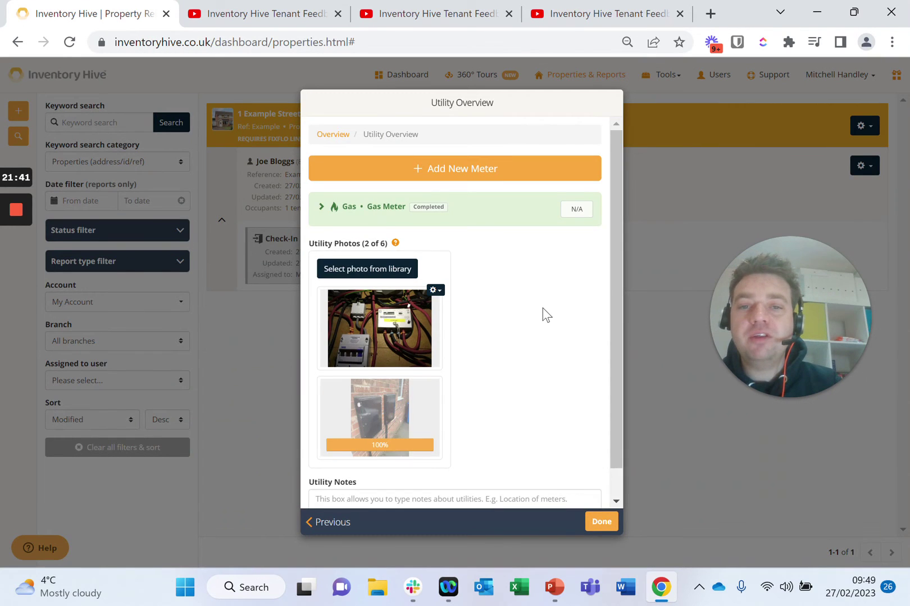
{"action": "scroll", "coordinate": [547, 315], "scroll_direction": "down", "scroll_amount": 1}
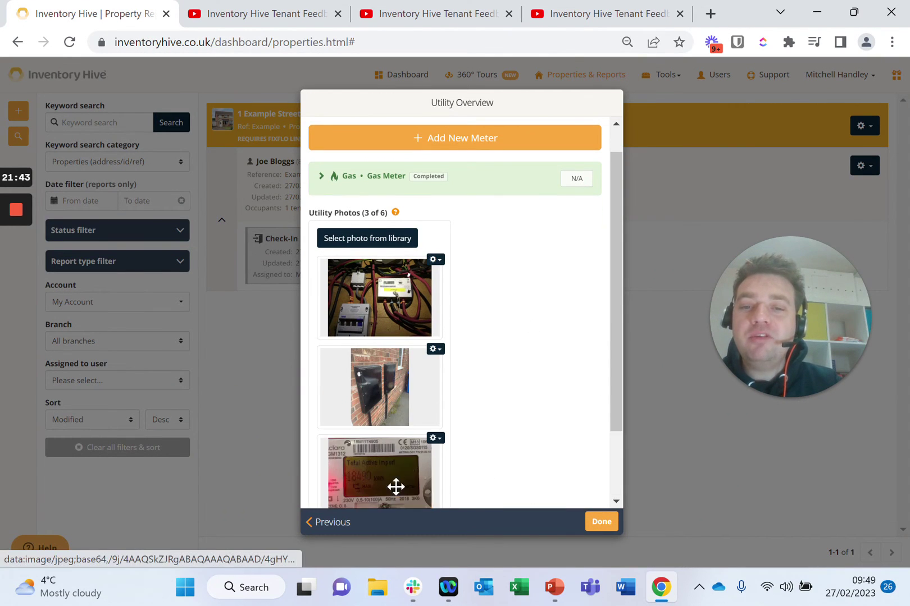
Finish the Utilities Check section and open the report's Report Notes section.
{"action": "scroll", "coordinate": [396, 486], "scroll_direction": "down", "scroll_amount": 2}
{"action": "left_click", "coordinate": [600, 523]}
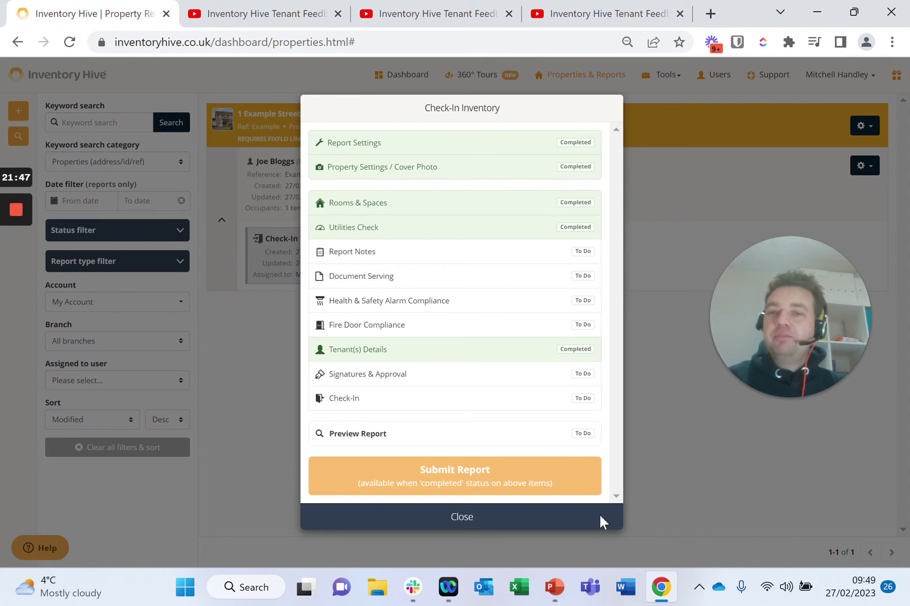
{"action": "left_click", "coordinate": [396, 256]}
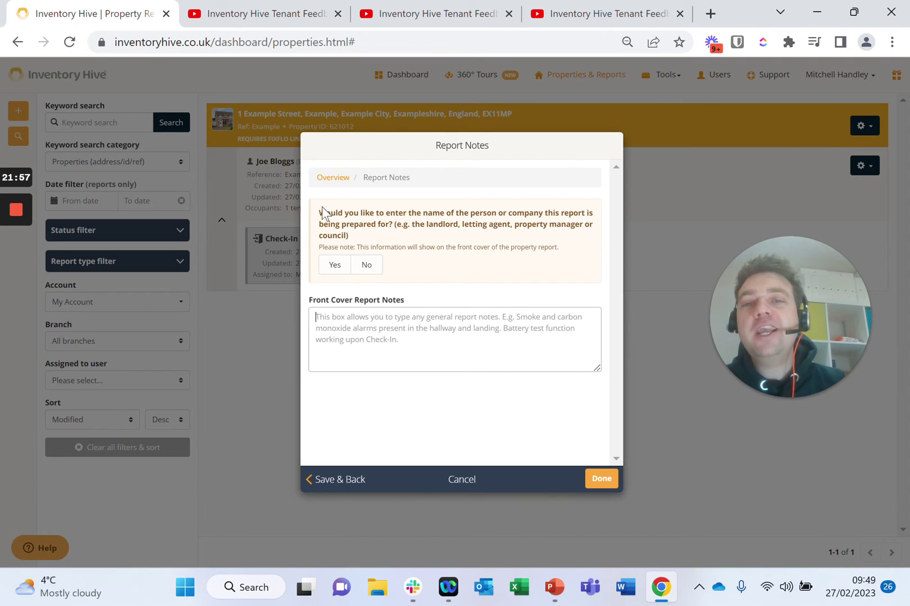
Choose to state who the report is prepared for, enter that person's name and telephone number, and save the Report Notes.
{"action": "left_click", "coordinate": [334, 265]}
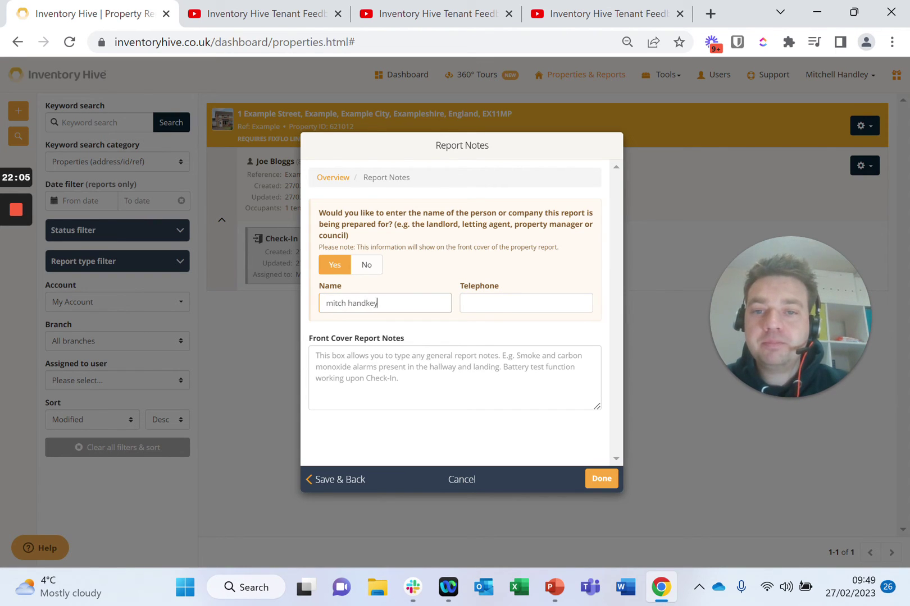
{"action": "left_click", "coordinate": [467, 303]}
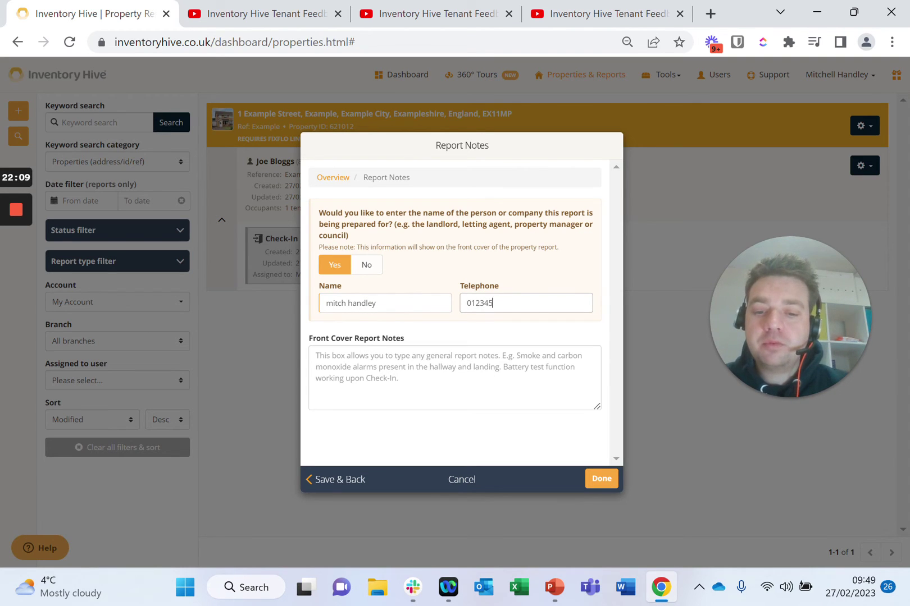
{"action": "left_click", "coordinate": [537, 328]}
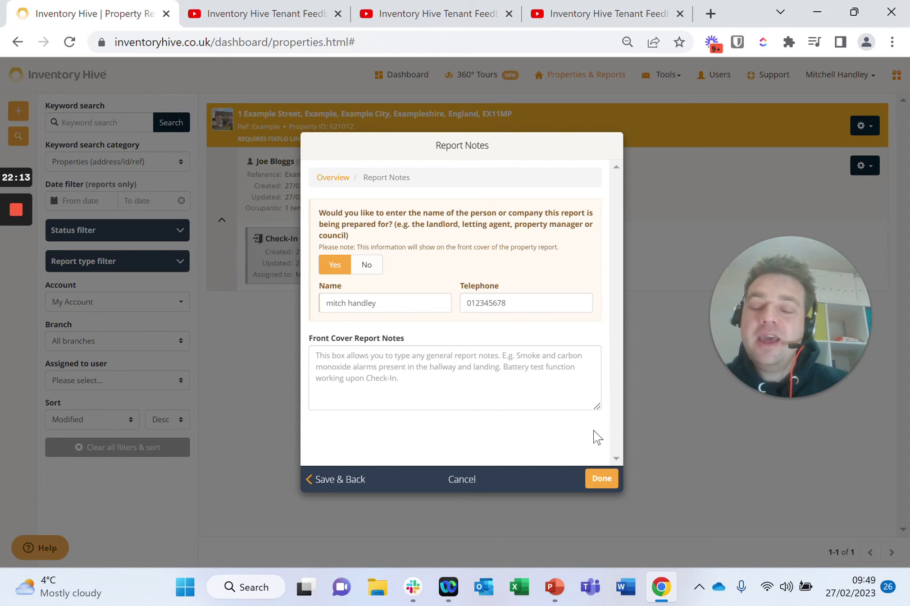
{"action": "left_click", "coordinate": [601, 479]}
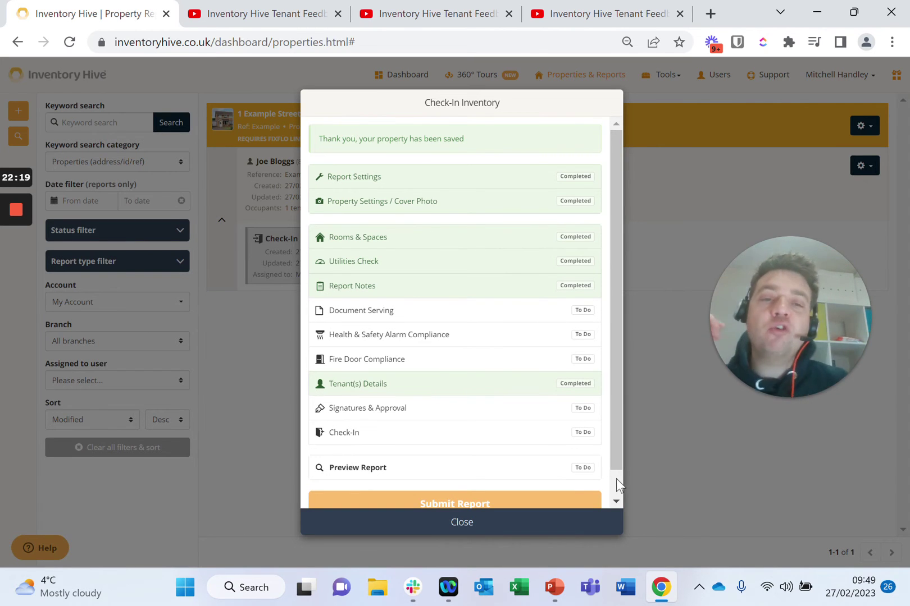
In the Document Serving section, choose Yes to sending the tenant electronic copies of the pre-arrival documentation.
{"action": "left_click", "coordinate": [467, 312]}
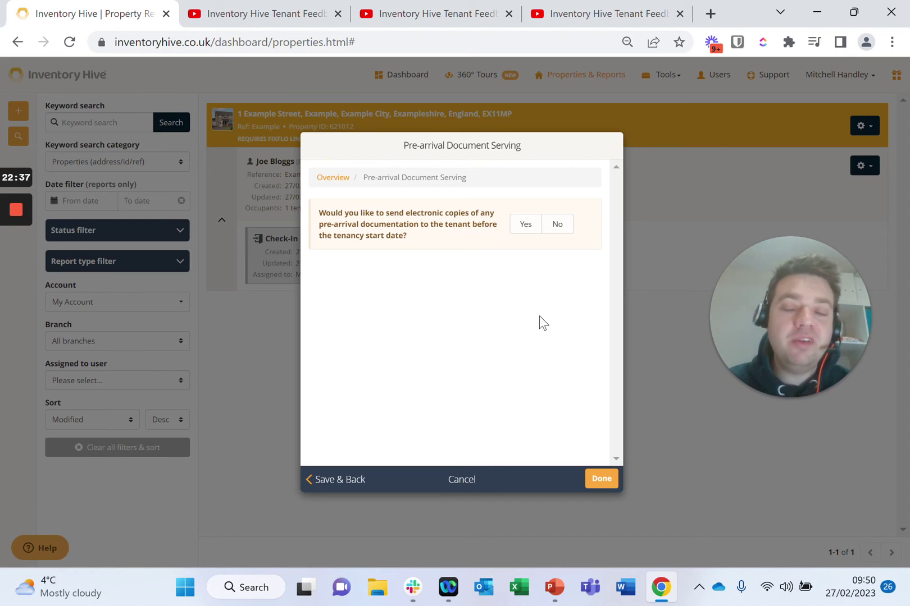
{"action": "left_click", "coordinate": [524, 227]}
{"action": "scroll", "coordinate": [466, 318], "scroll_direction": "down", "scroll_amount": 1}
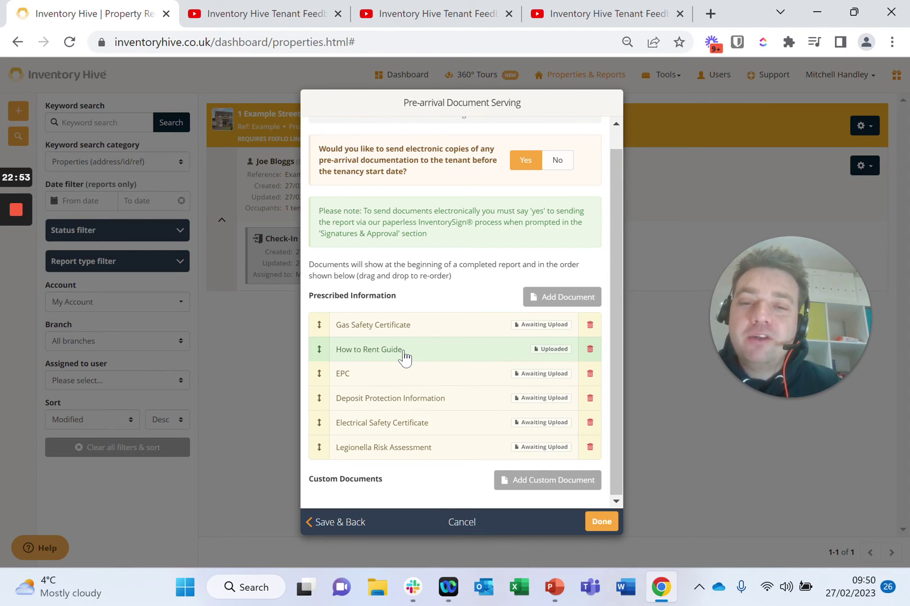
Upload Gas Safety Cert from the Document Serving Examples folder as the Gas Safety Certificate and save it.
{"action": "left_click", "coordinate": [426, 322]}
{"action": "left_click", "coordinate": [375, 272]}
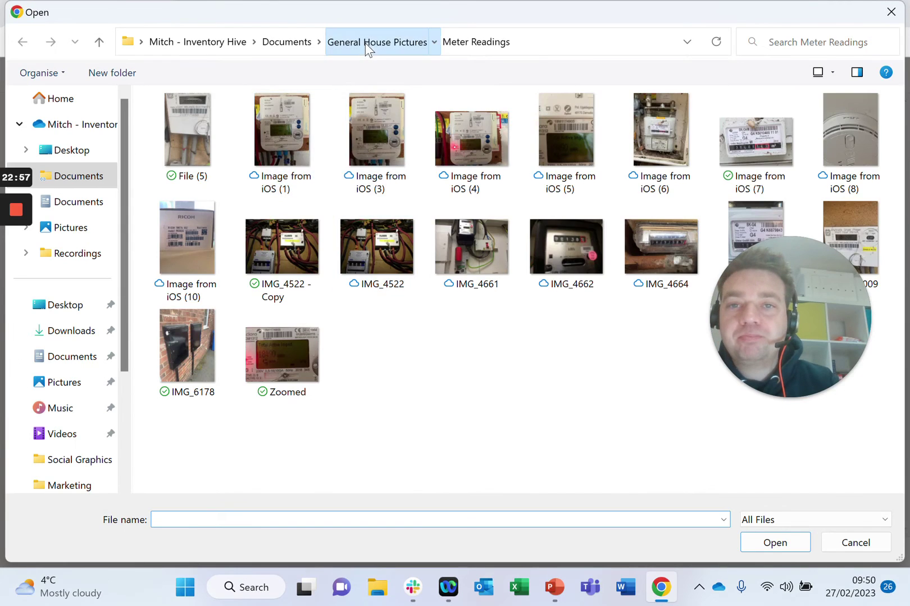
{"action": "left_click", "coordinate": [368, 45]}
{"action": "double_click", "coordinate": [297, 141]}
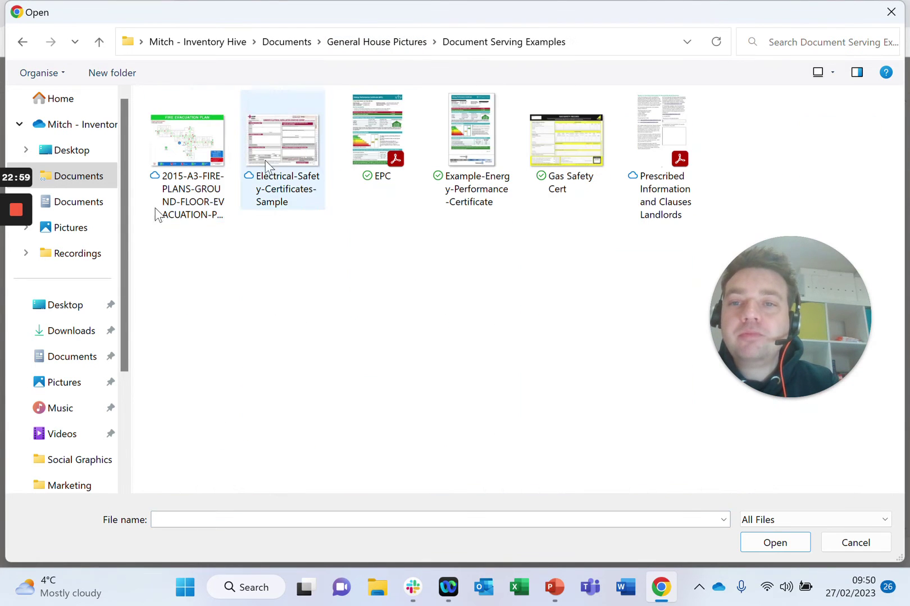
{"action": "double_click", "coordinate": [579, 156]}
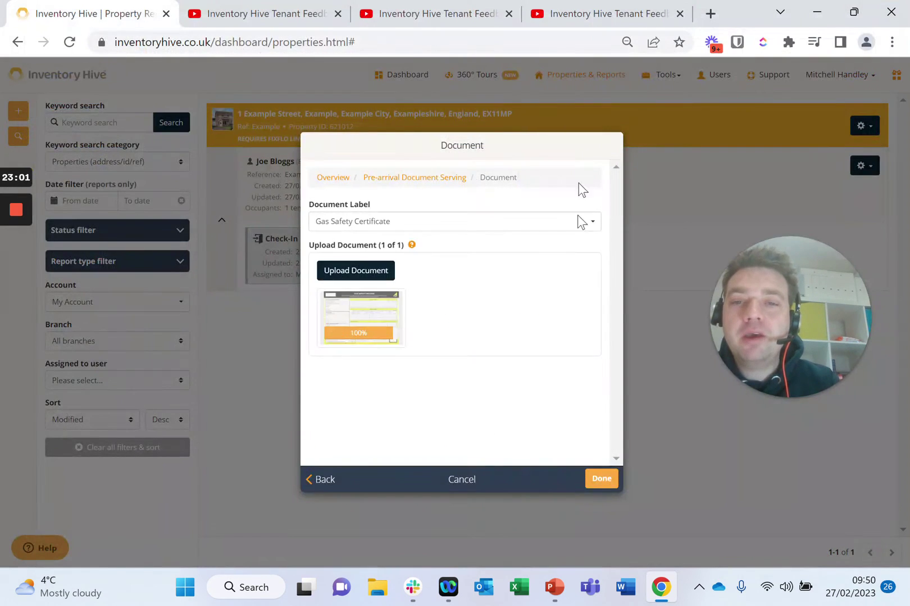
{"action": "left_click", "coordinate": [601, 479]}
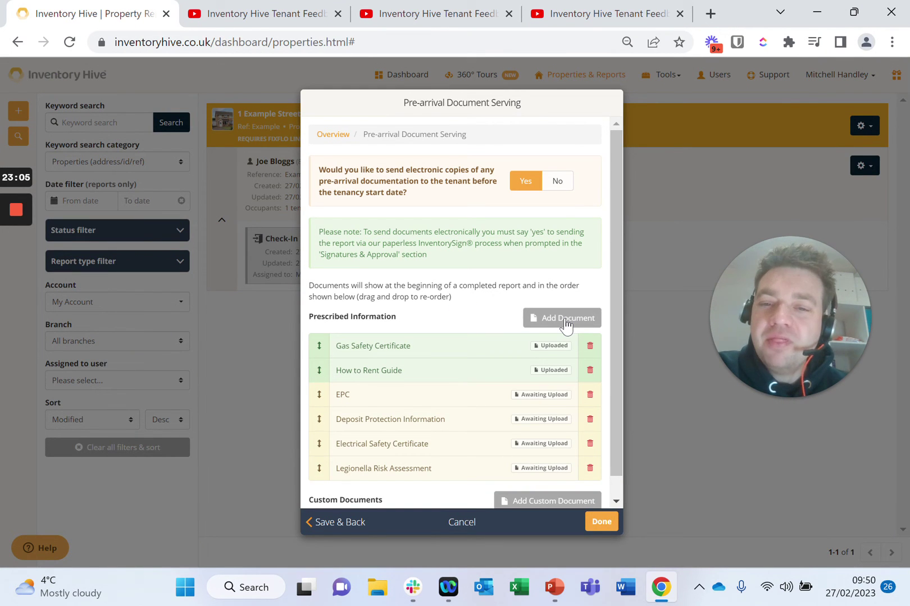
Upload the EPC PDF from the Document Serving Examples folder as the EPC document and save it.
{"action": "left_click", "coordinate": [380, 395]}
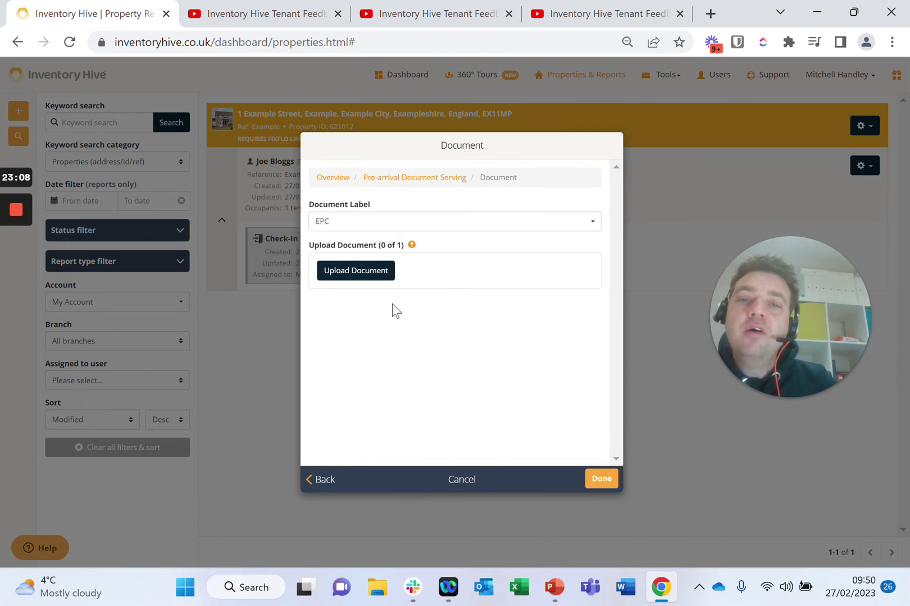
{"action": "left_click", "coordinate": [375, 264]}
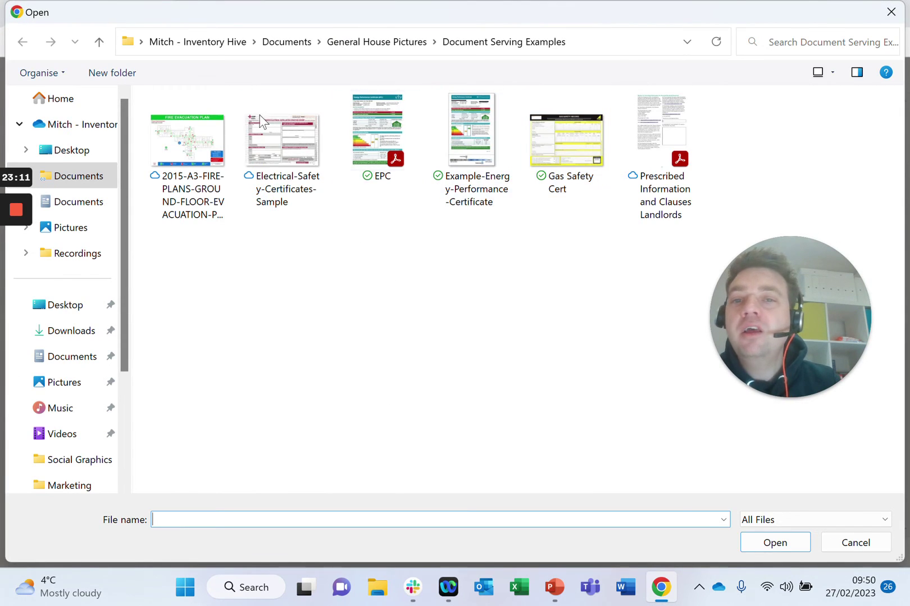
{"action": "double_click", "coordinate": [370, 131]}
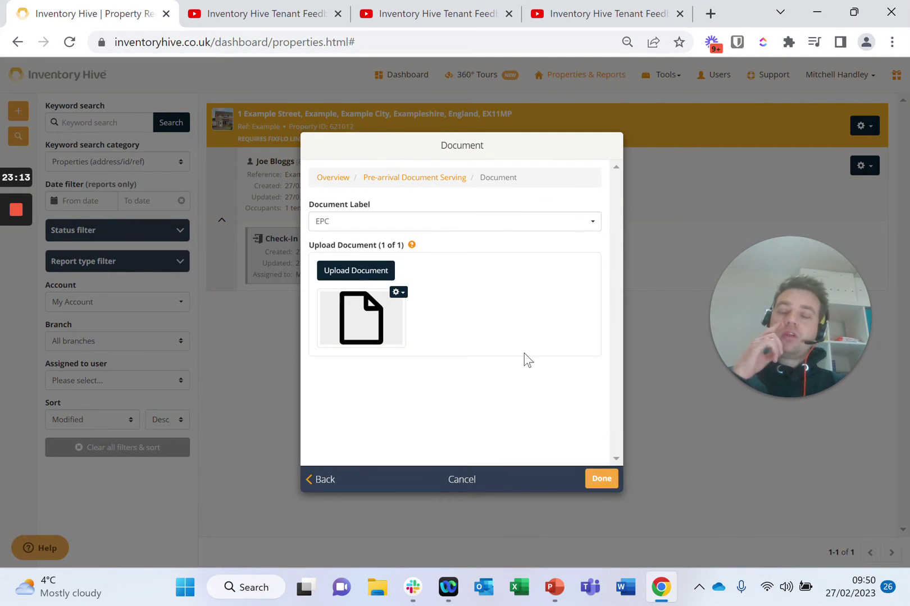
{"action": "left_click", "coordinate": [594, 484]}
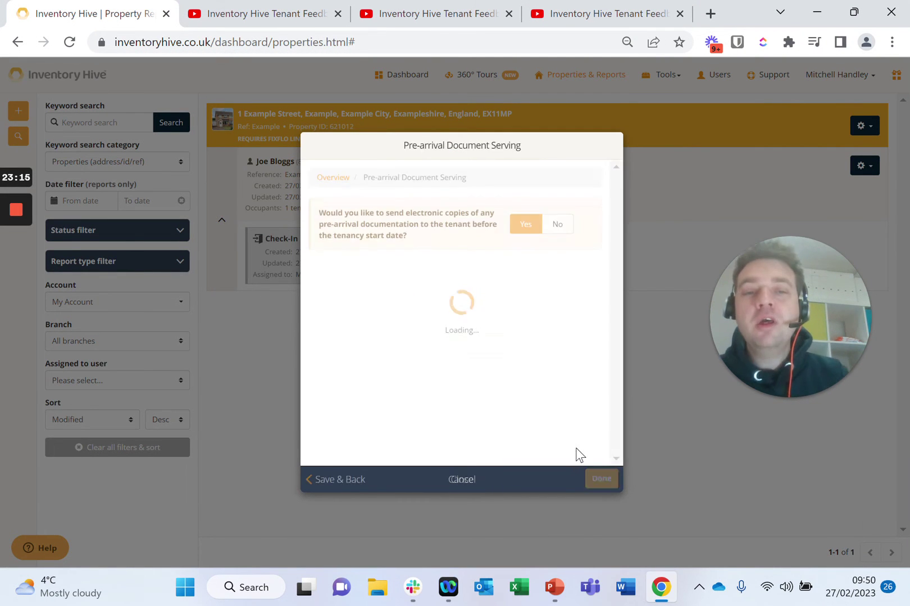
Delete Deposit Protection Information, Electrical Safety Certificate and Legionella Risk Assessment from the prescribed information documents.
{"action": "left_click", "coordinate": [590, 421]}
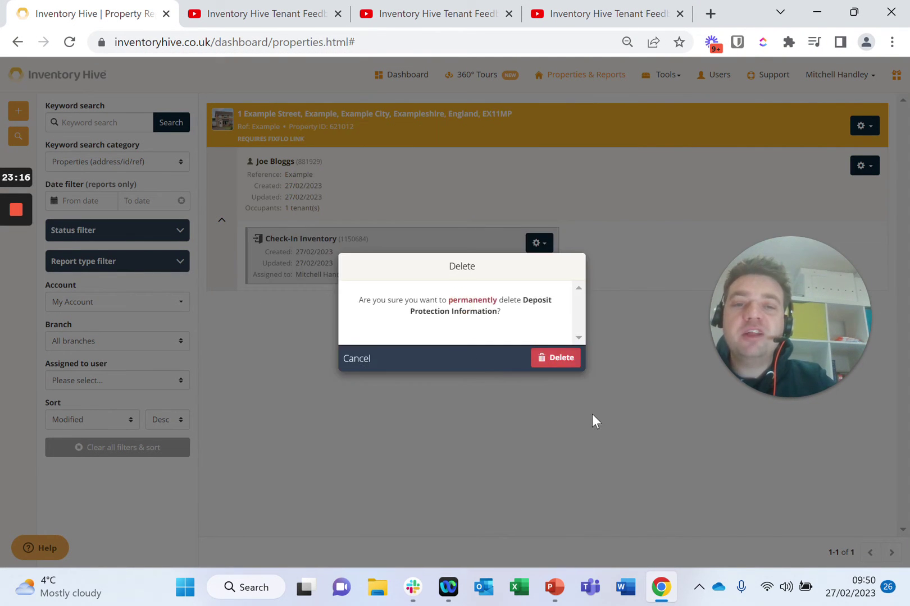
{"action": "left_click", "coordinate": [571, 362]}
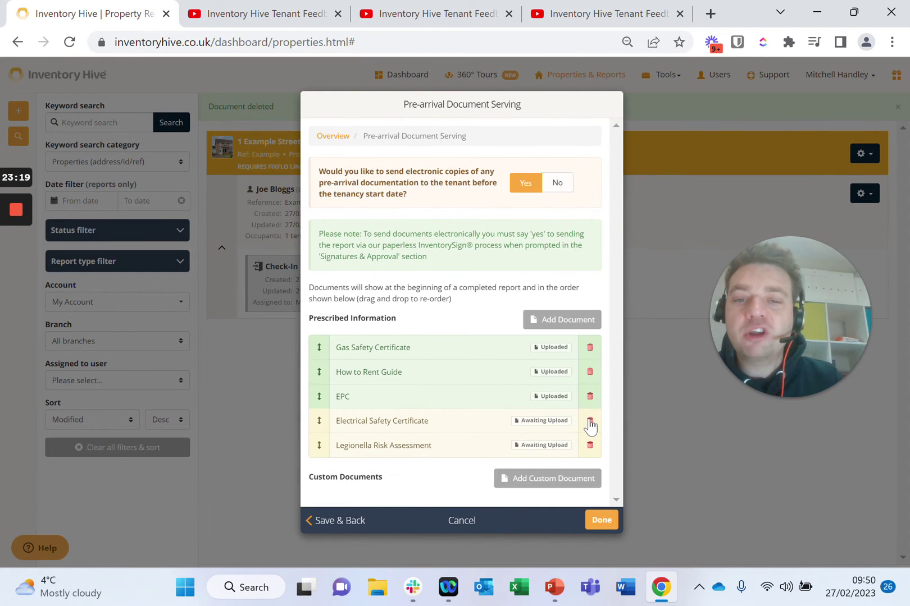
{"action": "left_click", "coordinate": [590, 421]}
{"action": "left_click", "coordinate": [556, 360]}
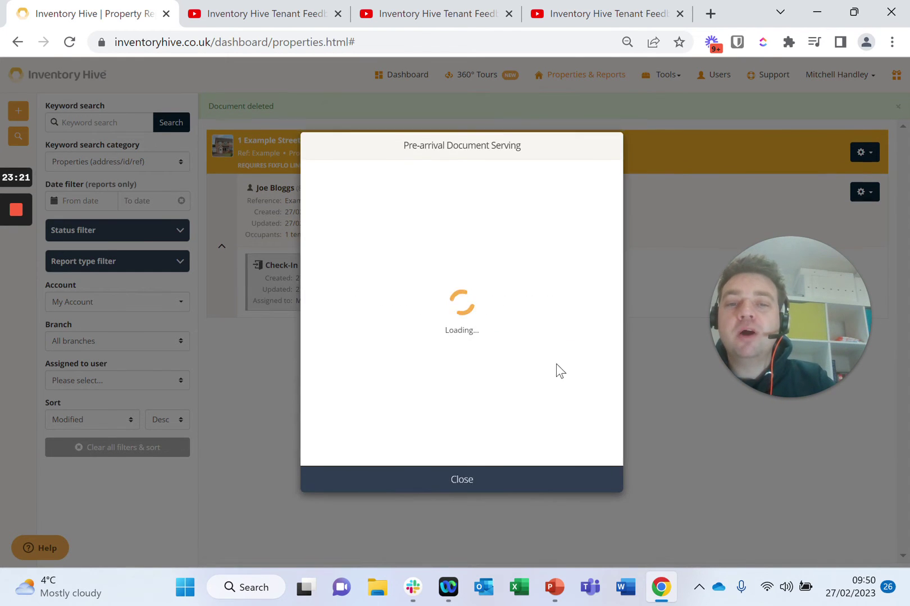
{"action": "left_click", "coordinate": [587, 433]}
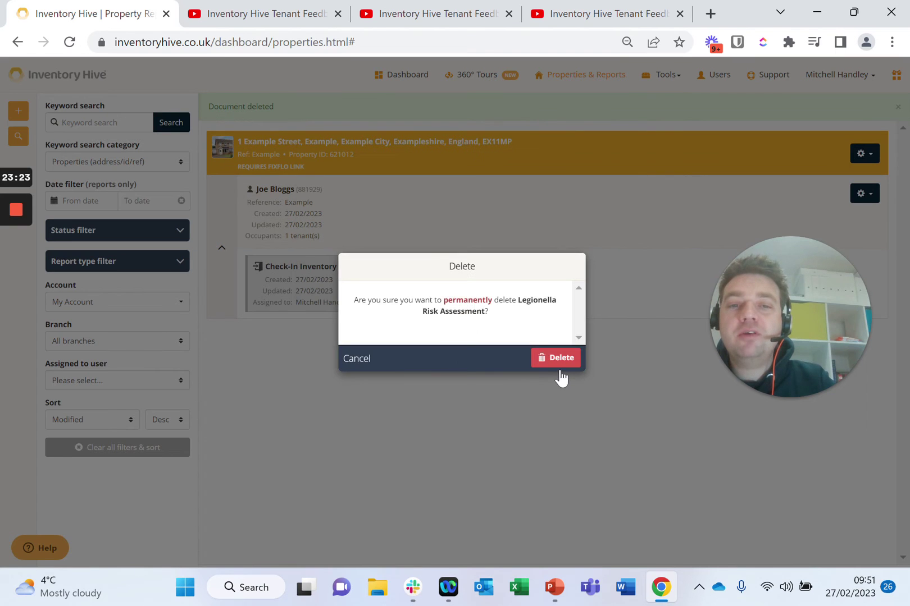
{"action": "left_click", "coordinate": [560, 364]}
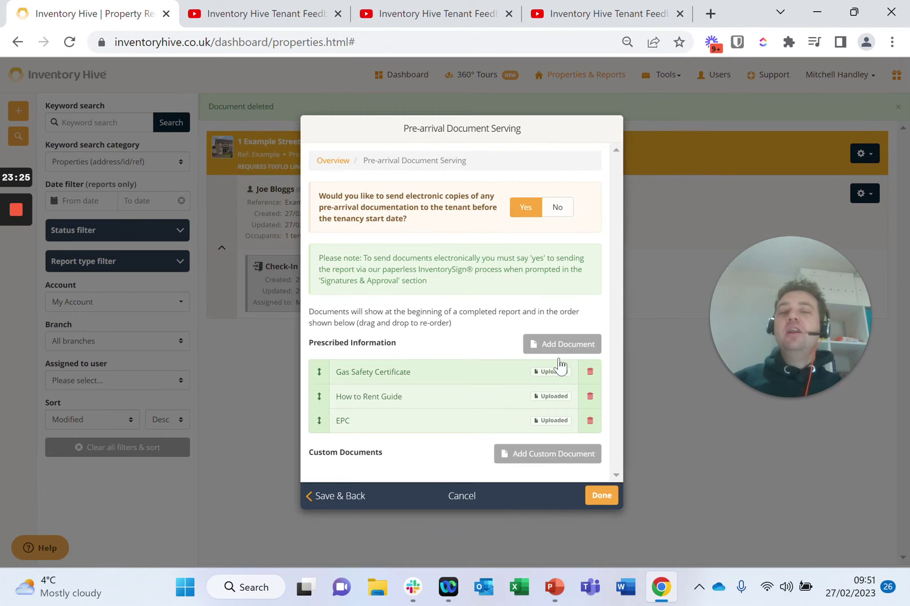
Add a custom document labelled Fire Evacuation Plan with the 2015-A3 fire plan image uploaded, and finish the Document Serving section.
{"action": "left_click", "coordinate": [569, 459]}
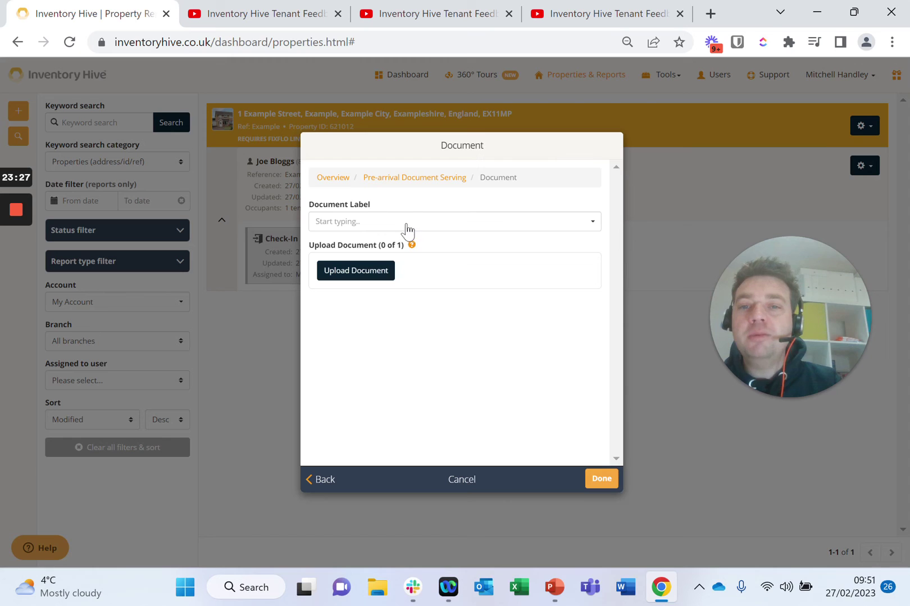
{"action": "left_click", "coordinate": [407, 225]}
{"action": "type", "text": "F"}
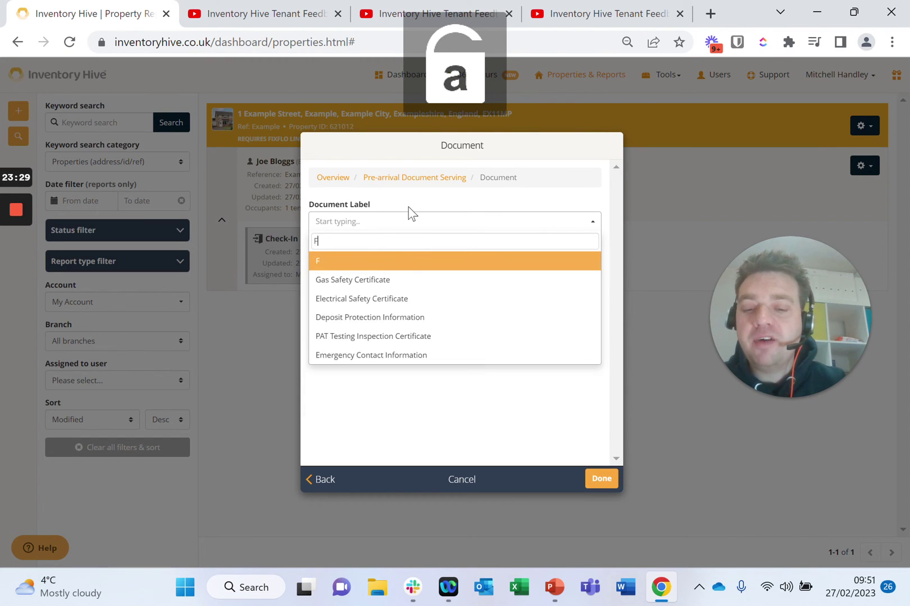
{"action": "type", "text": "ire Evacu"}
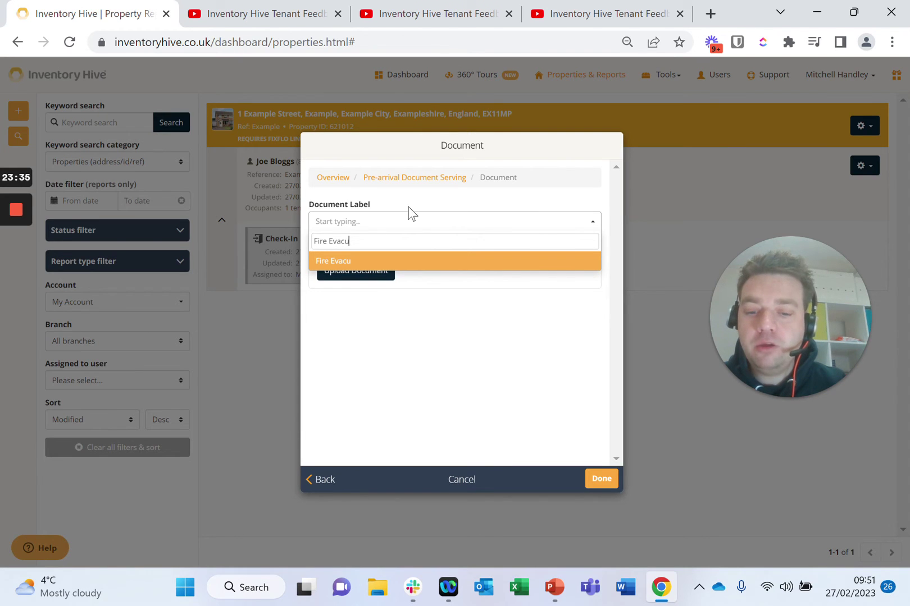
{"action": "type", "text": "ation Plan"}
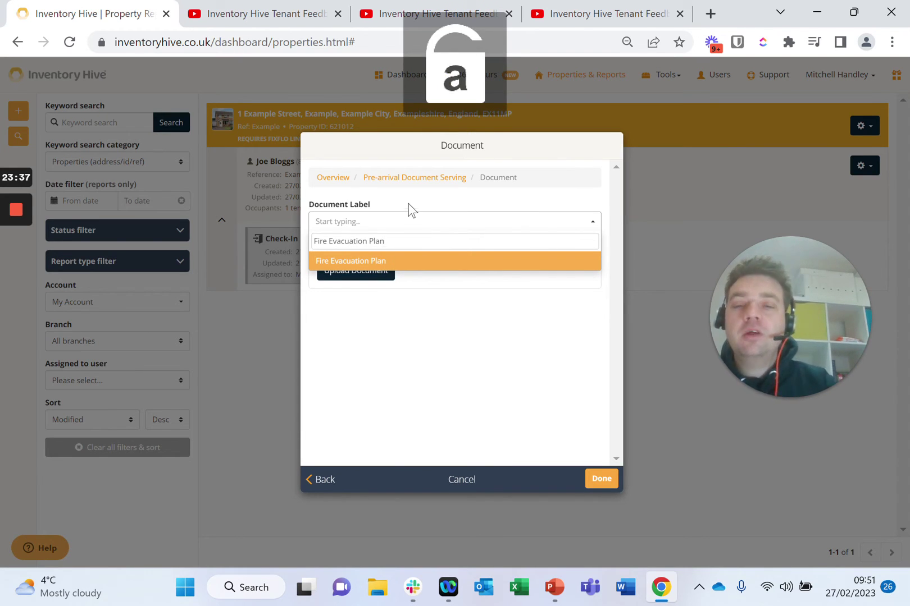
{"action": "left_click", "coordinate": [379, 263]}
{"action": "left_click", "coordinate": [371, 275]}
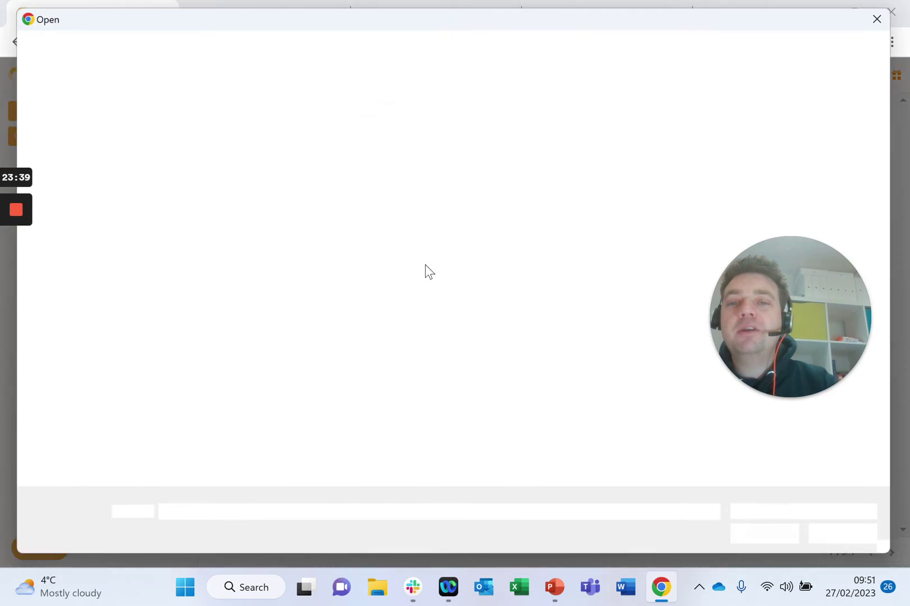
{"action": "double_click", "coordinate": [189, 149]}
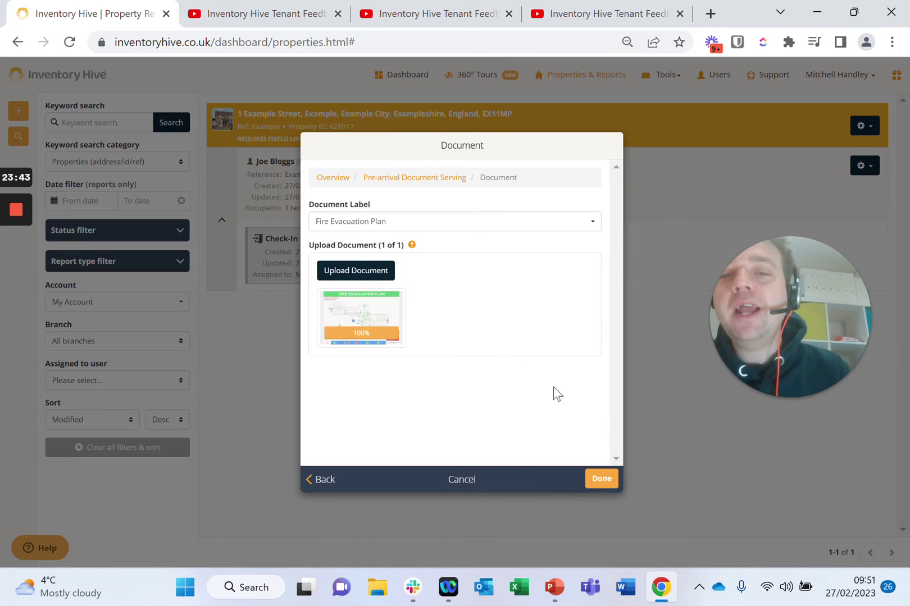
{"action": "left_click", "coordinate": [606, 482]}
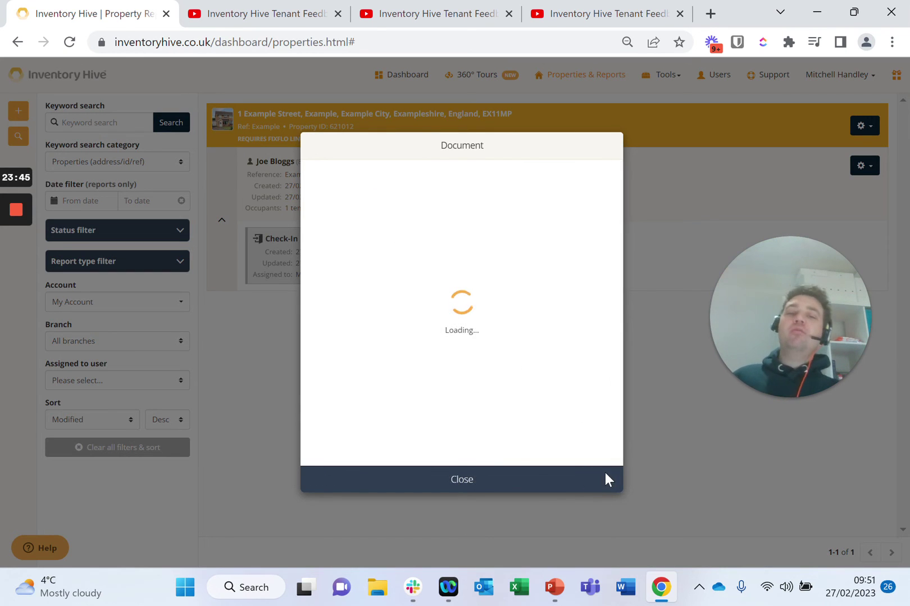
{"action": "left_click", "coordinate": [602, 509]}
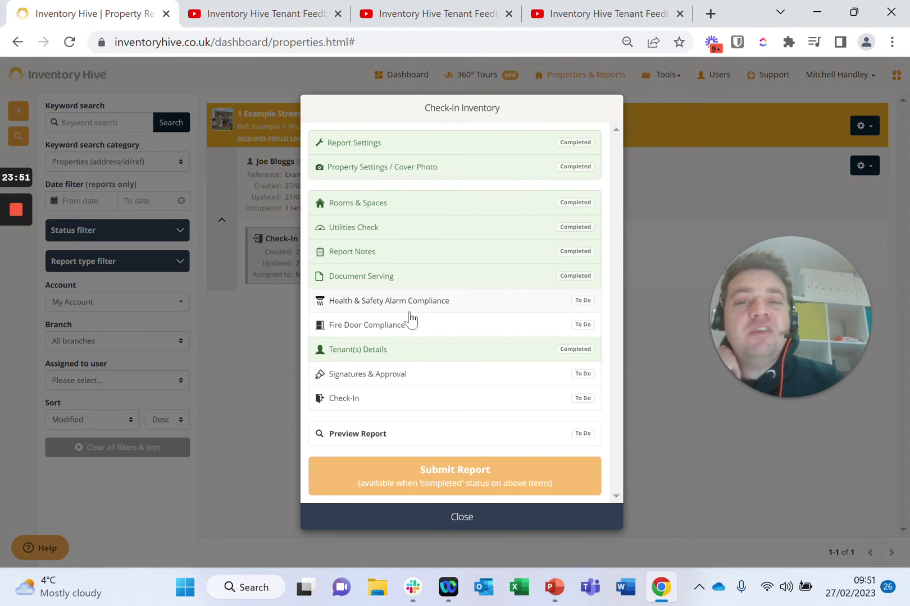
Open the Health & Safety Alarm Compliance section and review its questions and the help notes for the smoke/heat alarm questions.
{"action": "left_click", "coordinate": [414, 303]}
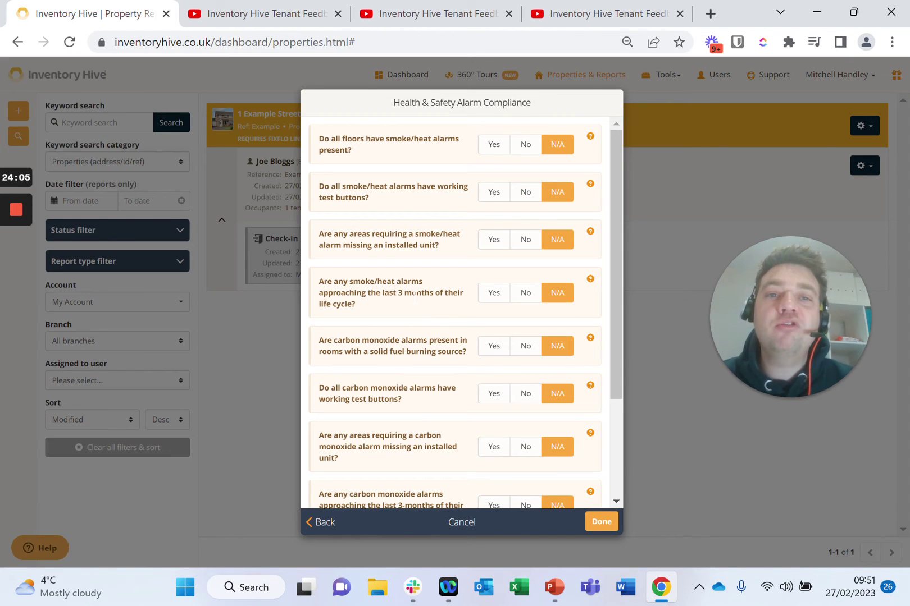
{"action": "scroll", "coordinate": [564, 219], "scroll_direction": "down", "scroll_amount": 5}
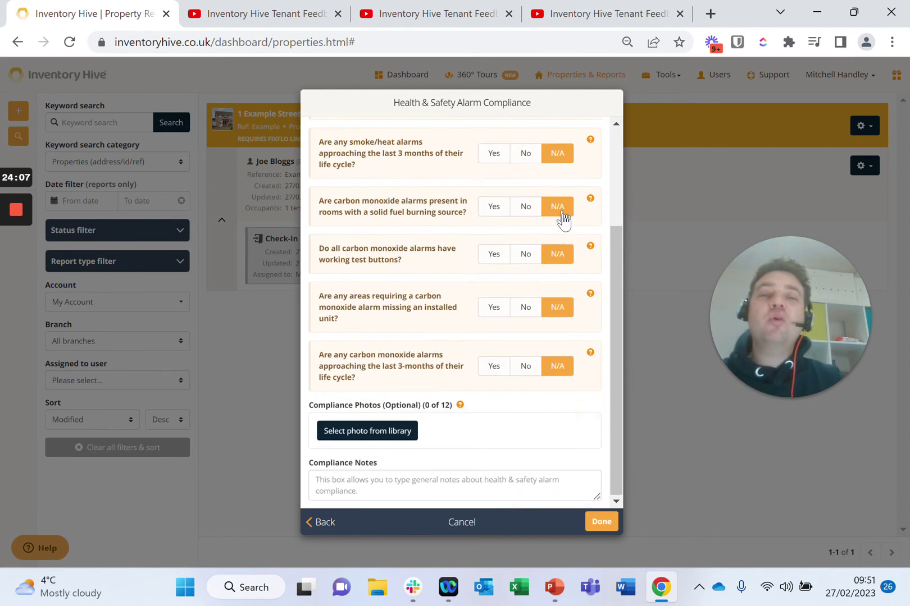
{"action": "scroll", "coordinate": [559, 252], "scroll_direction": "up", "scroll_amount": 5}
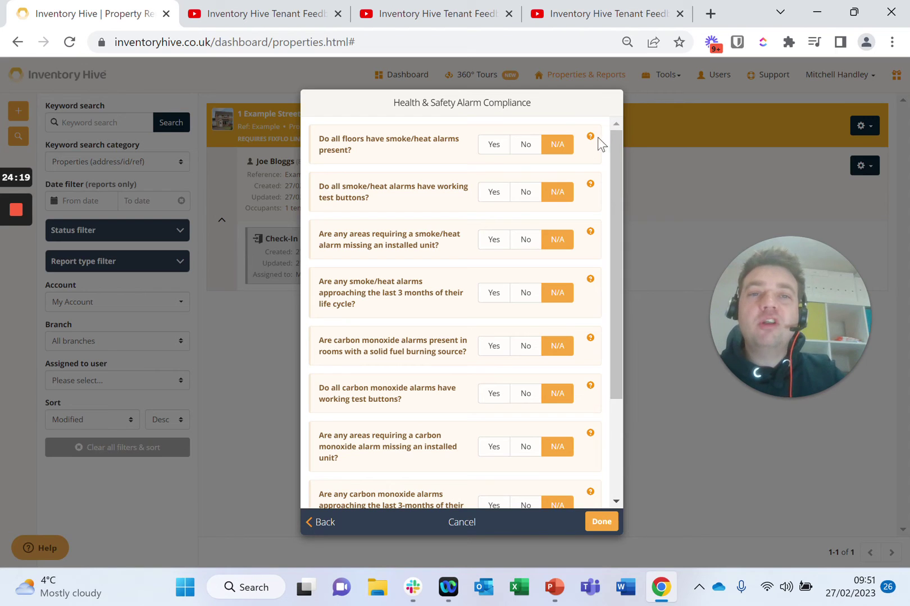
{"action": "mouse_move", "coordinate": [590, 138]}
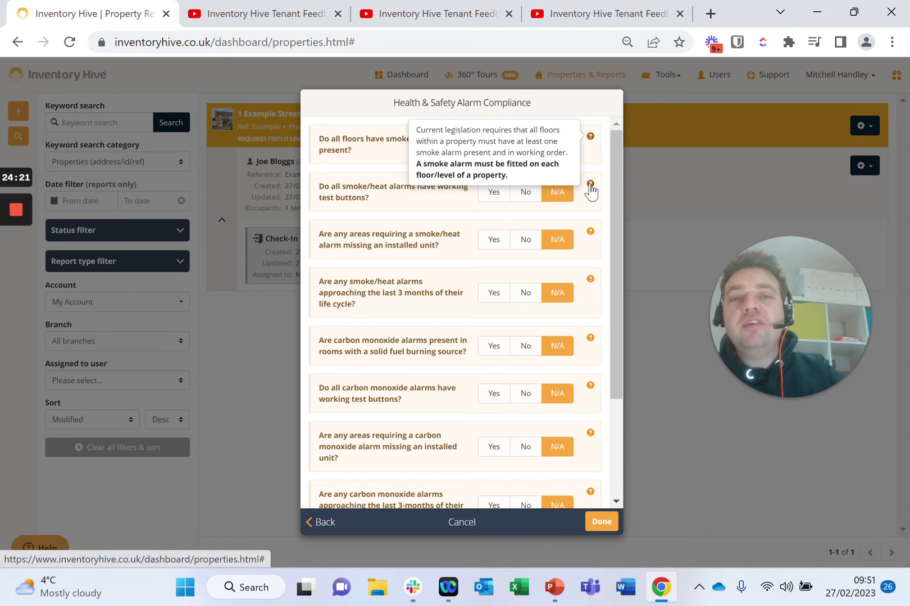
{"action": "mouse_move", "coordinate": [590, 191]}
{"action": "left_click", "coordinate": [589, 235]}
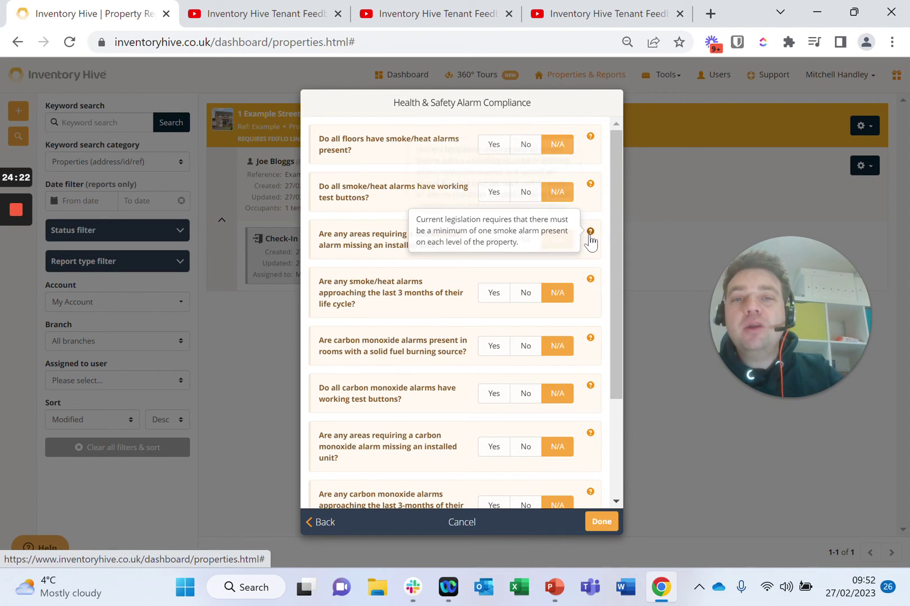
{"action": "left_click", "coordinate": [589, 282]}
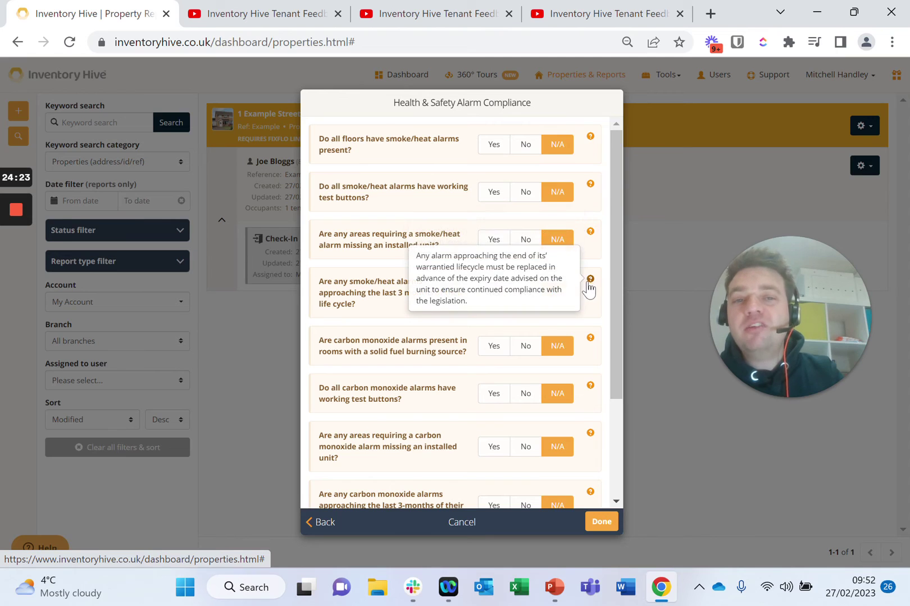
Answer Yes to all eight smoke/heat and carbon monoxide alarm questions and finish the Health & Safety Alarm Compliance section.
{"action": "left_click", "coordinate": [494, 144]}
{"action": "left_click", "coordinate": [494, 193]}
{"action": "left_click", "coordinate": [495, 240]}
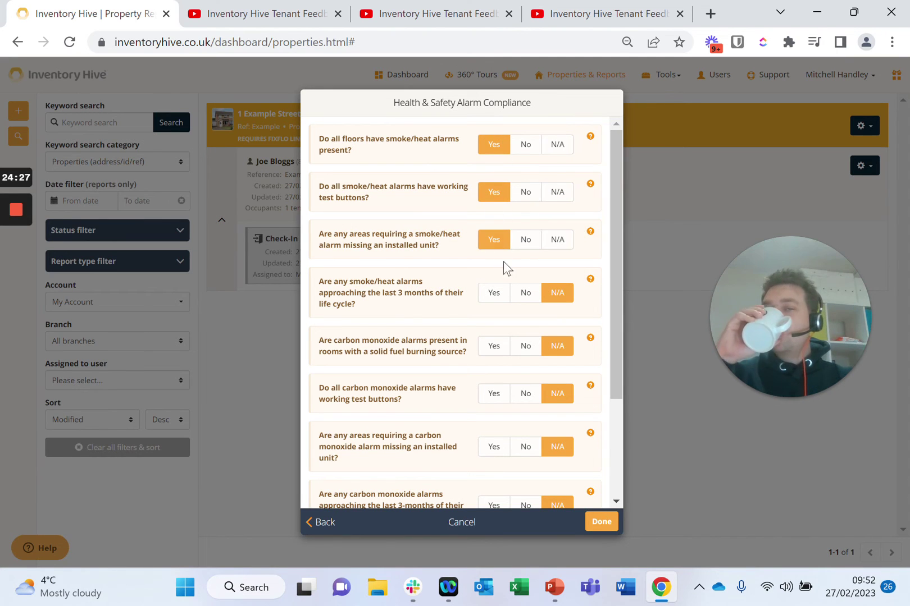
{"action": "left_click", "coordinate": [494, 293]}
{"action": "left_click", "coordinate": [495, 346]}
{"action": "left_click", "coordinate": [494, 393]}
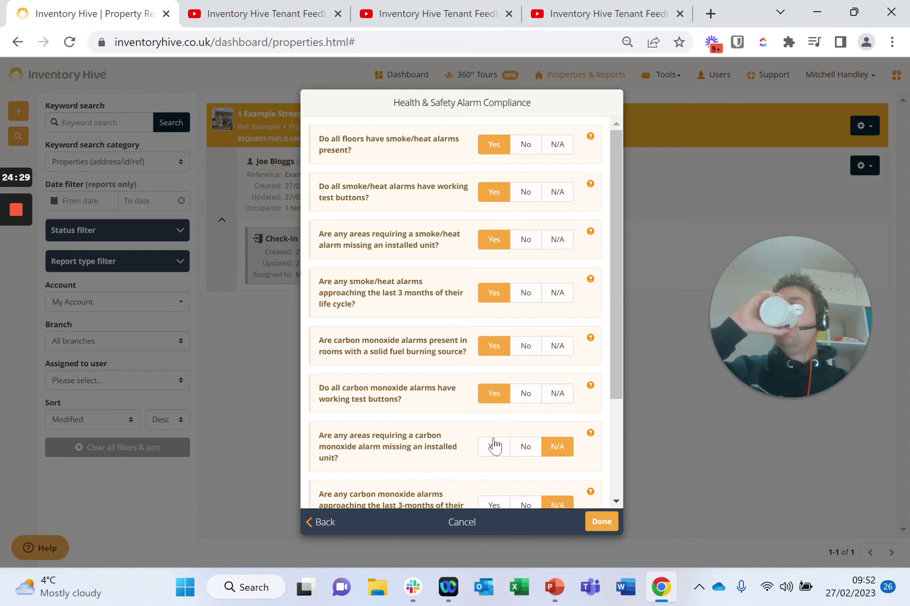
{"action": "scroll", "coordinate": [492, 438], "scroll_direction": "down", "scroll_amount": 3}
{"action": "left_click", "coordinate": [496, 368]}
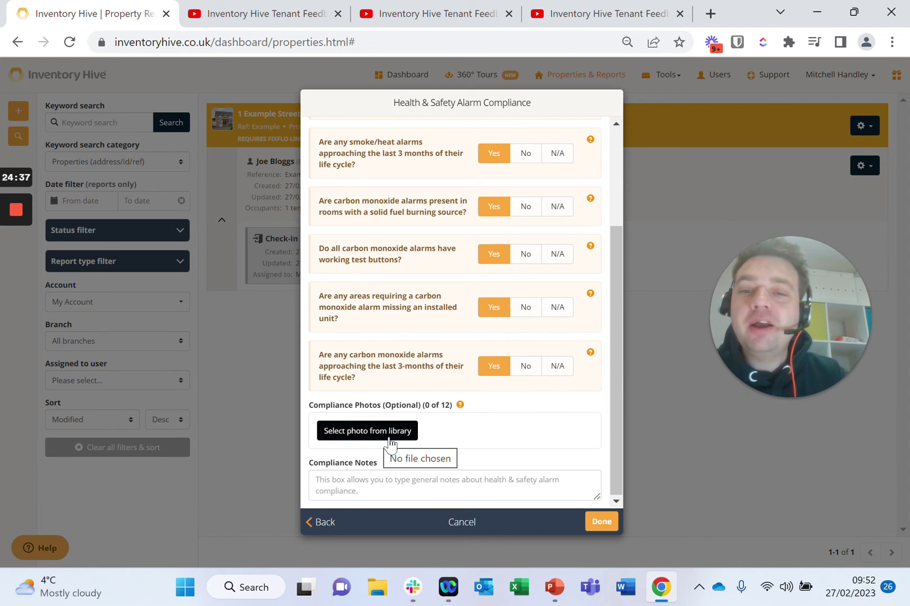
{"action": "left_click", "coordinate": [602, 522]}
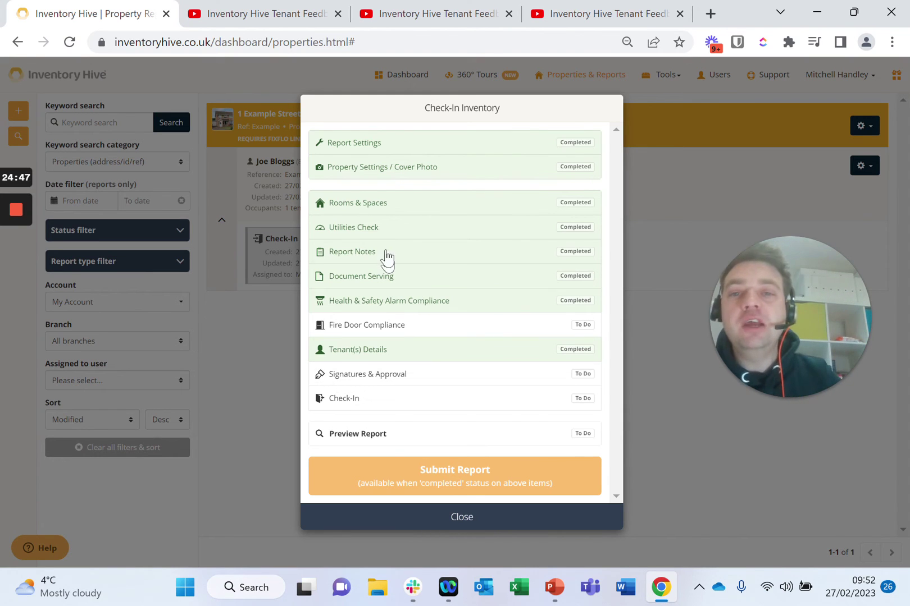
Open the Smoke Alarm item in the Entrance/Hallway room and set its compliance Date Tested to 27/02/2023.
{"action": "left_click", "coordinate": [390, 205]}
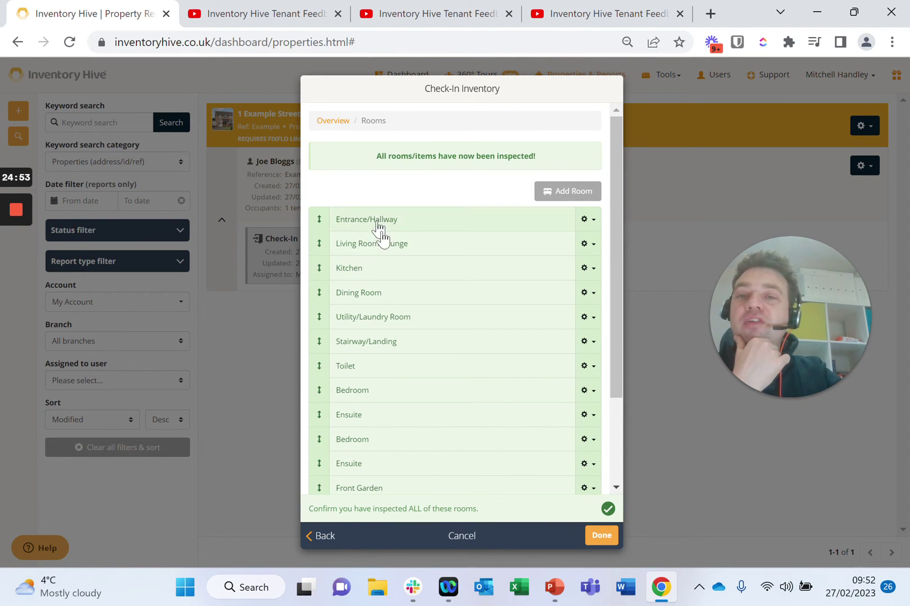
{"action": "left_click", "coordinate": [382, 223]}
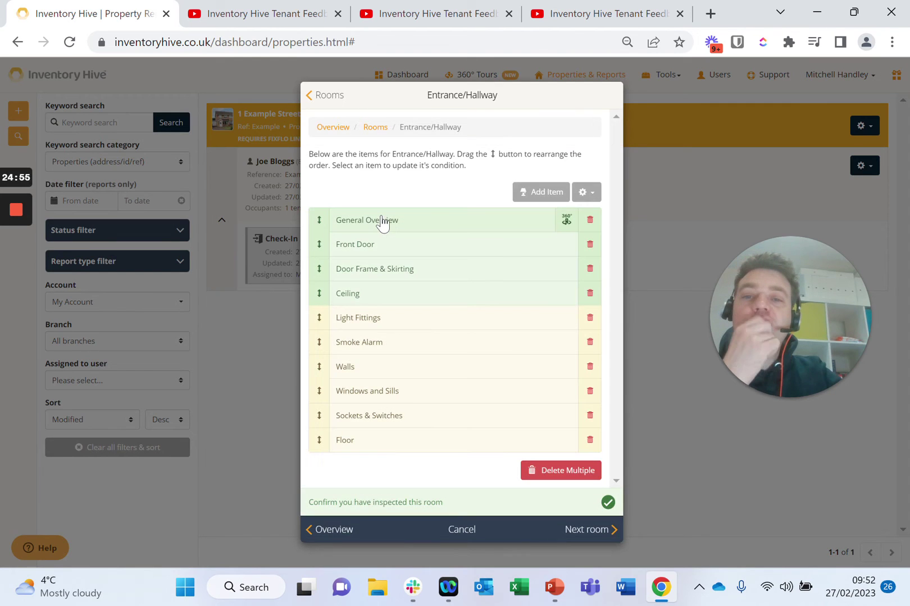
{"action": "left_click", "coordinate": [383, 343]}
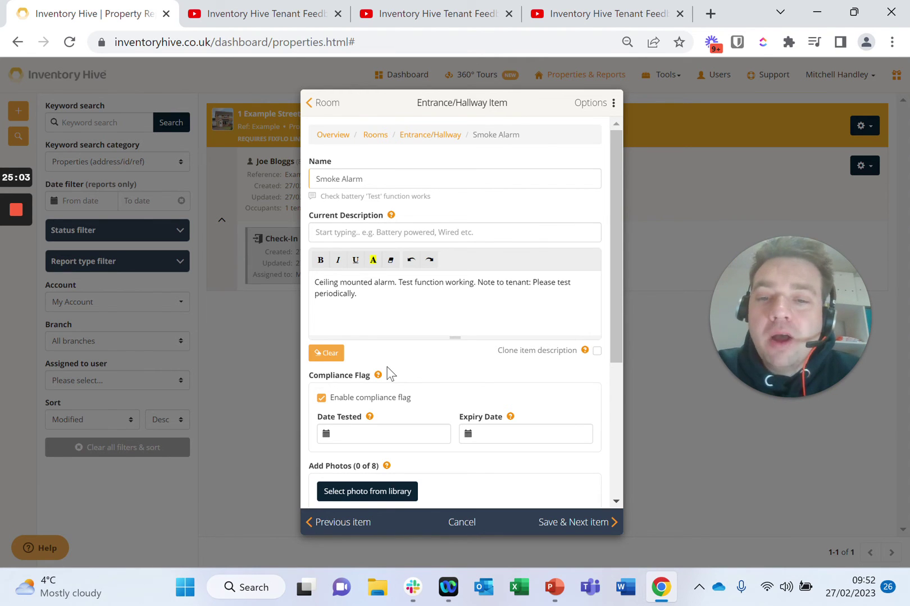
{"action": "scroll", "coordinate": [390, 375], "scroll_direction": "down", "scroll_amount": 3}
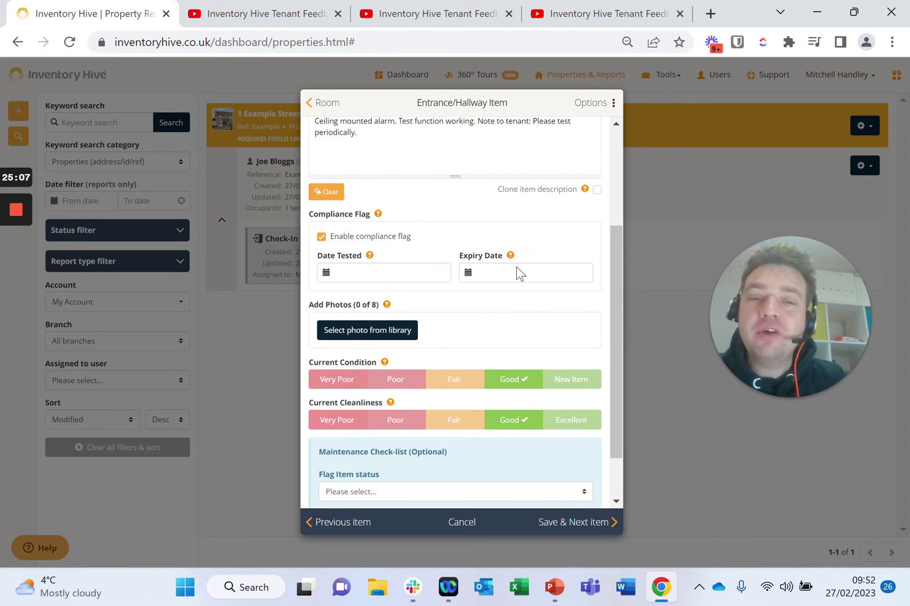
{"action": "scroll", "coordinate": [363, 271], "scroll_direction": "up", "scroll_amount": 3}
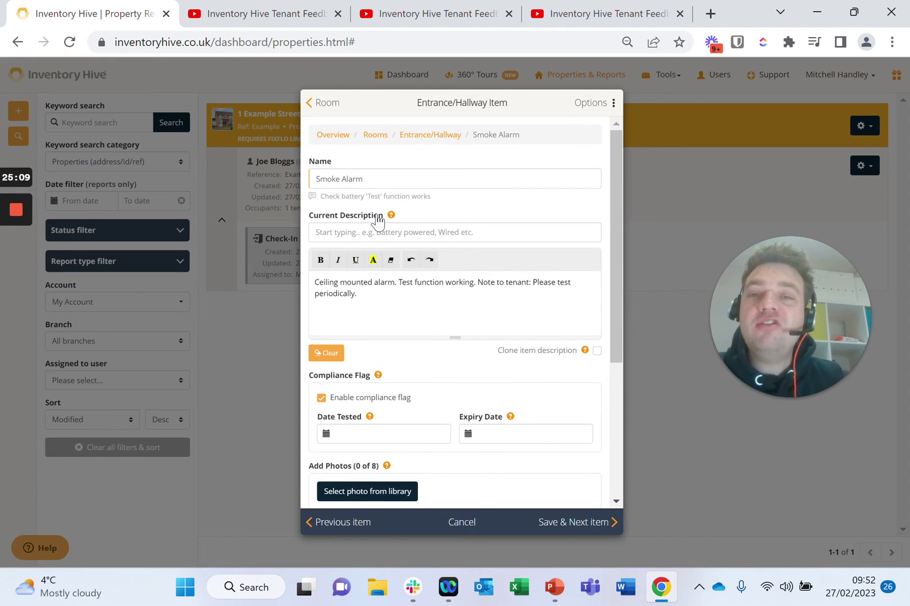
{"action": "scroll", "coordinate": [380, 220], "scroll_direction": "down", "scroll_amount": 5}
{"action": "scroll", "coordinate": [404, 207], "scroll_direction": "up", "scroll_amount": 5}
{"action": "scroll", "coordinate": [409, 227], "scroll_direction": "down", "scroll_amount": 4}
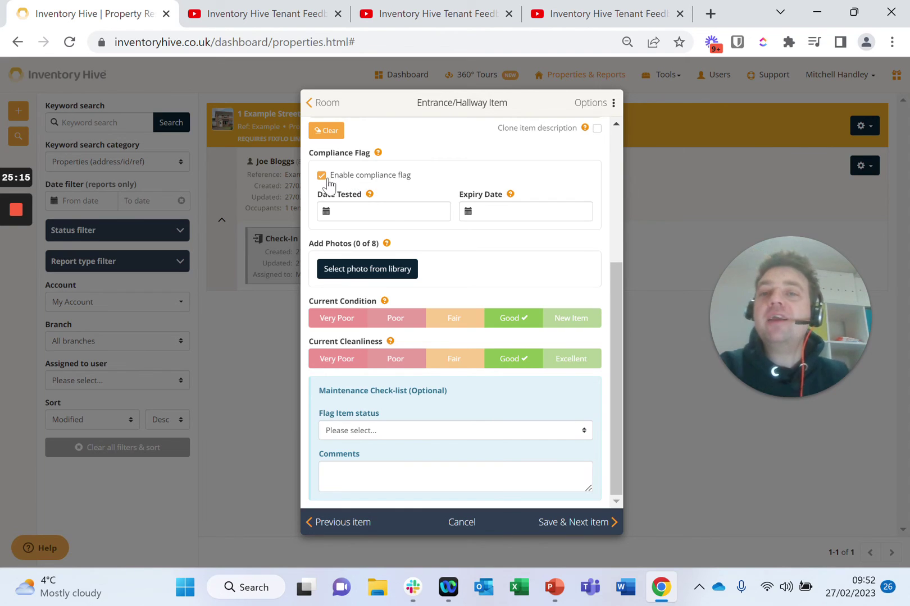
{"action": "left_click", "coordinate": [355, 215]}
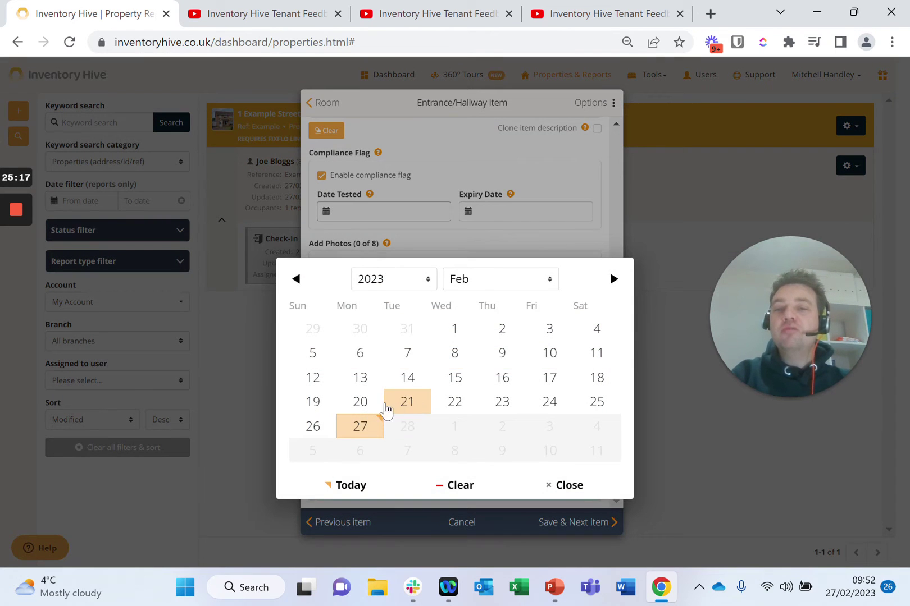
{"action": "left_click", "coordinate": [361, 427]}
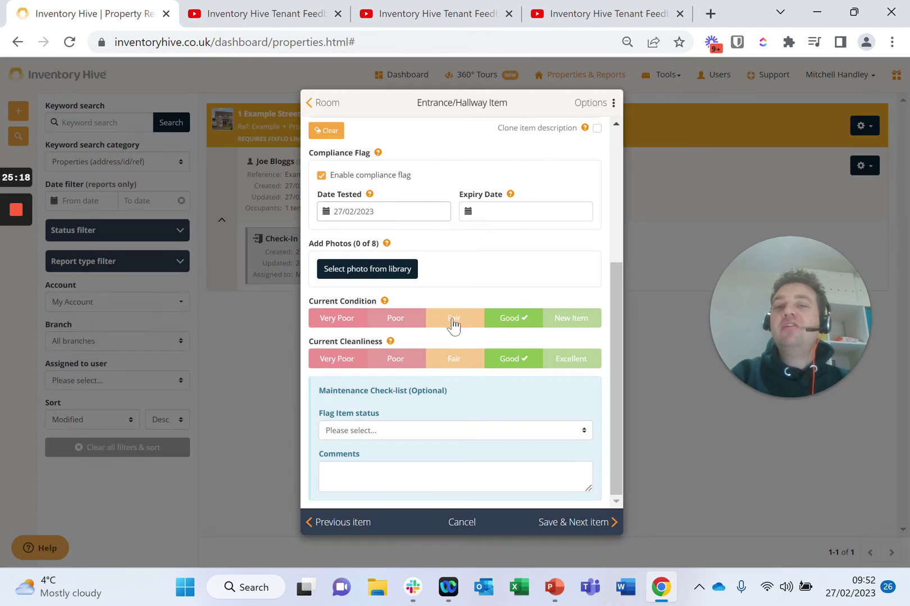
Set the Smoke Alarm's compliance Expiry Date to 27/09/2023.
{"action": "left_click", "coordinate": [517, 216]}
{"action": "left_click", "coordinate": [613, 279]}
{"action": "left_click", "coordinate": [613, 279]}
{"action": "left_click", "coordinate": [613, 279]}
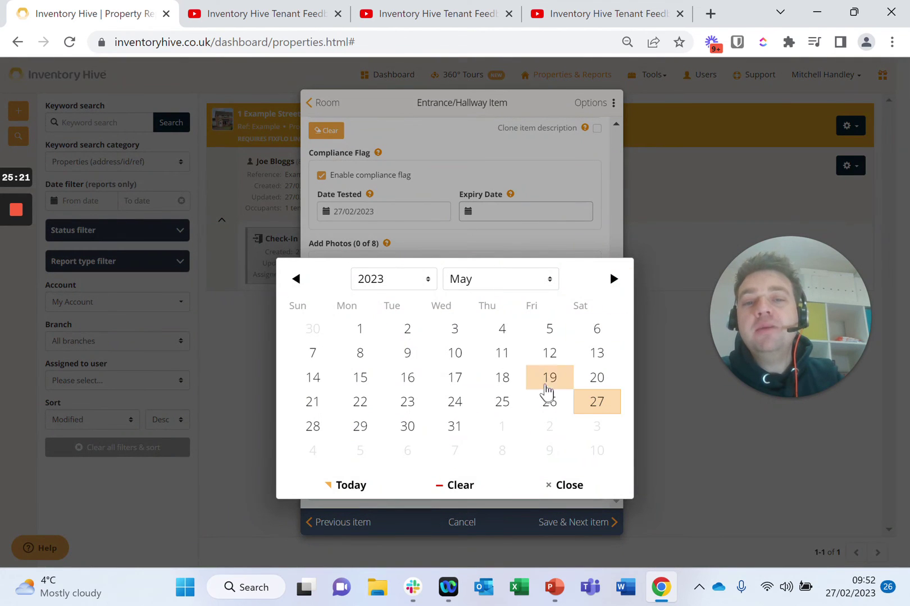
{"action": "left_click", "coordinate": [614, 281]}
{"action": "left_click", "coordinate": [614, 281]}
{"action": "left_click", "coordinate": [614, 281]}
{"action": "left_click", "coordinate": [613, 281]}
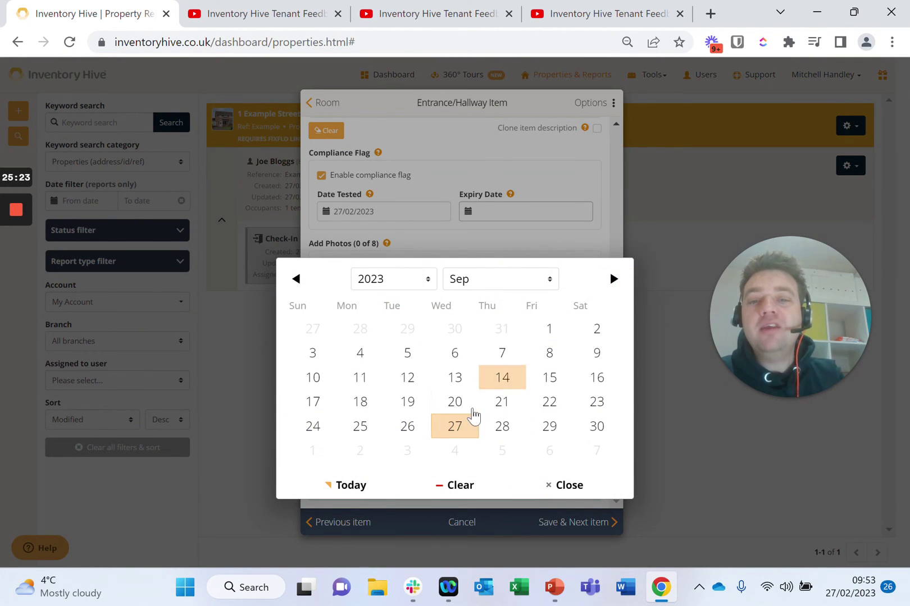
{"action": "left_click", "coordinate": [456, 427]}
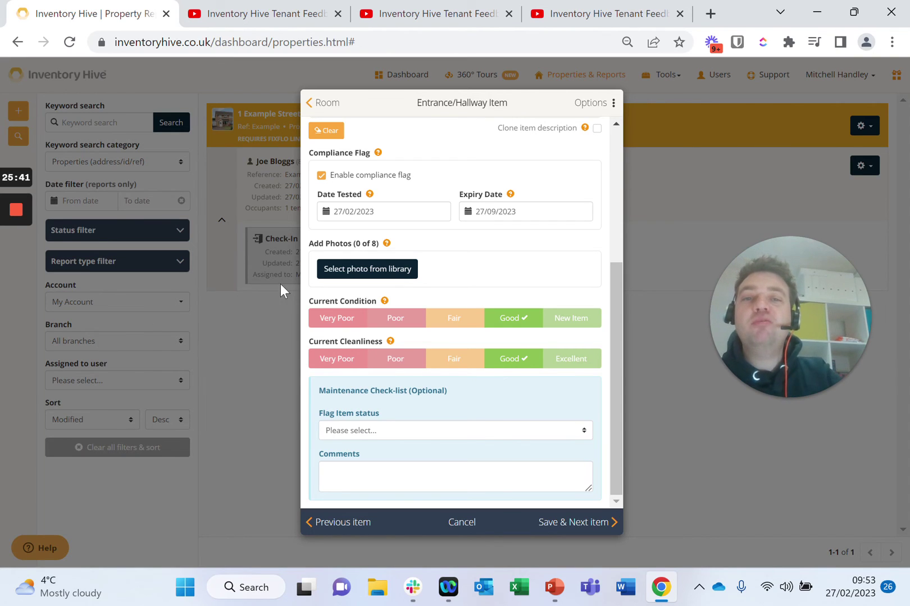
Add the Smoke Alarm photo from the General House Pictures folder, save the item and return to the report overview.
{"action": "left_click", "coordinate": [384, 274]}
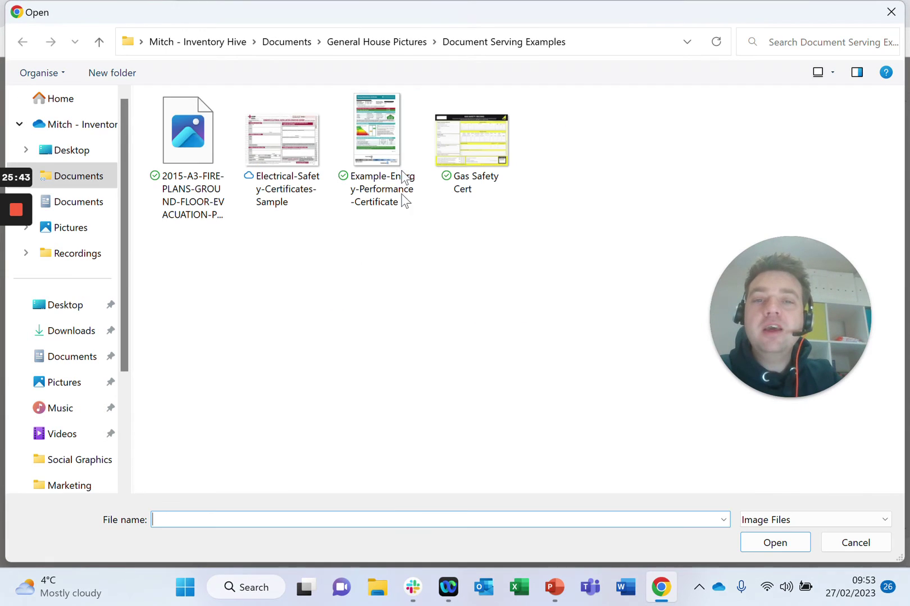
{"action": "left_click", "coordinate": [403, 37]}
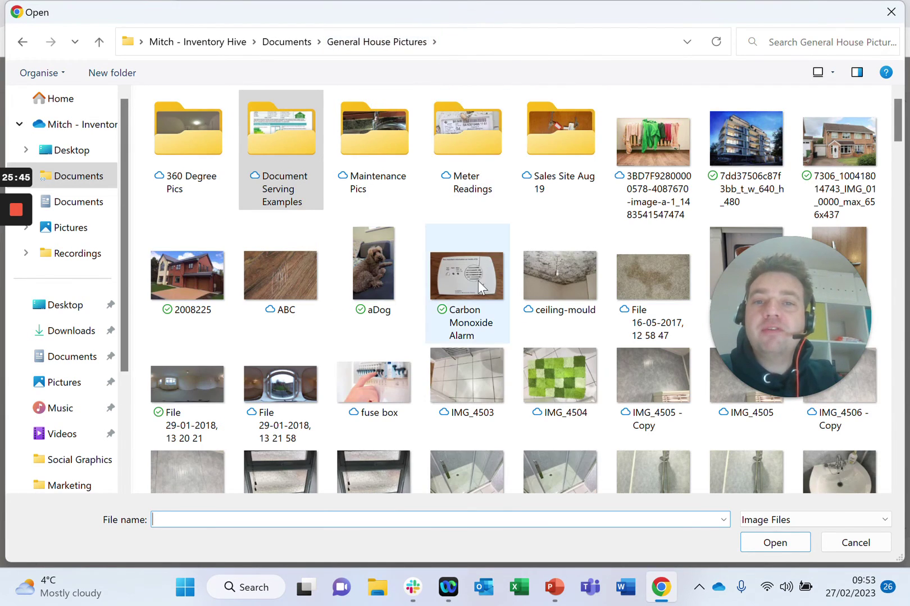
{"action": "scroll", "coordinate": [538, 260], "scroll_direction": "down", "scroll_amount": 5}
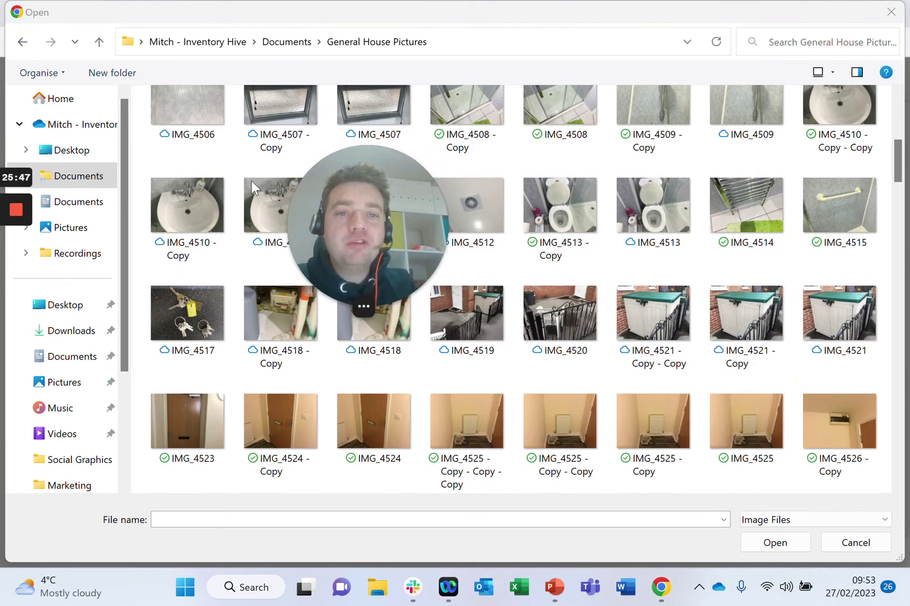
{"action": "scroll", "coordinate": [588, 279], "scroll_direction": "down", "scroll_amount": 15}
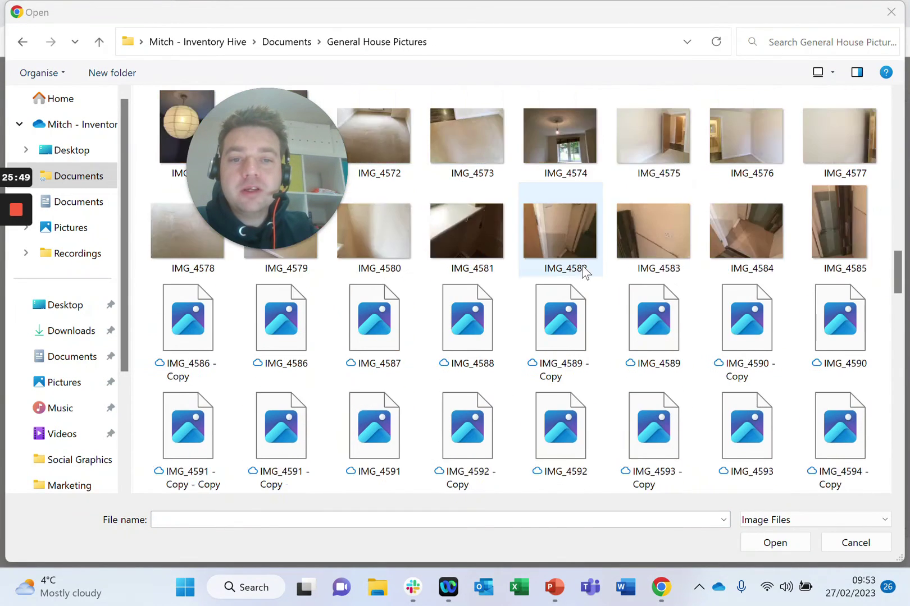
{"action": "scroll", "coordinate": [581, 267], "scroll_direction": "down", "scroll_amount": 10}
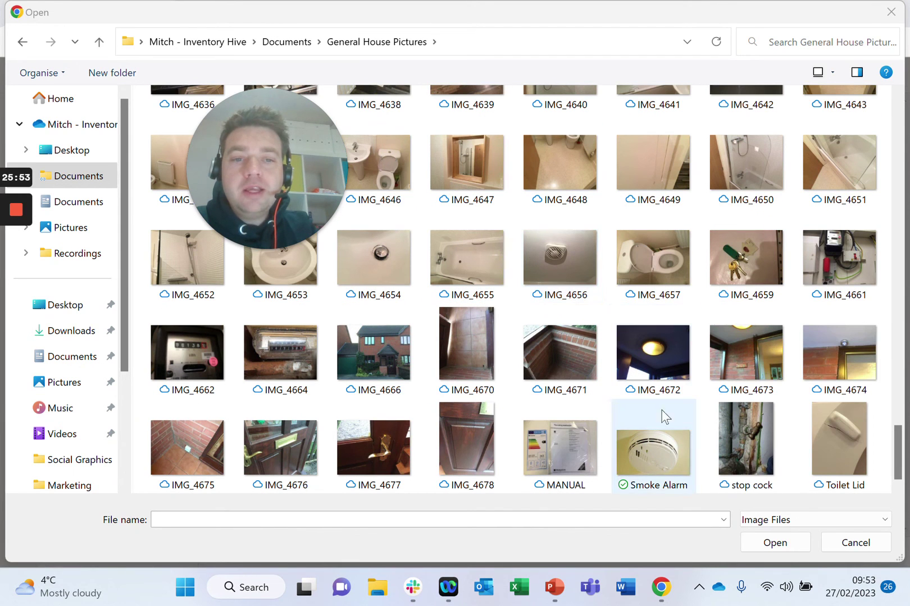
{"action": "double_click", "coordinate": [675, 454]}
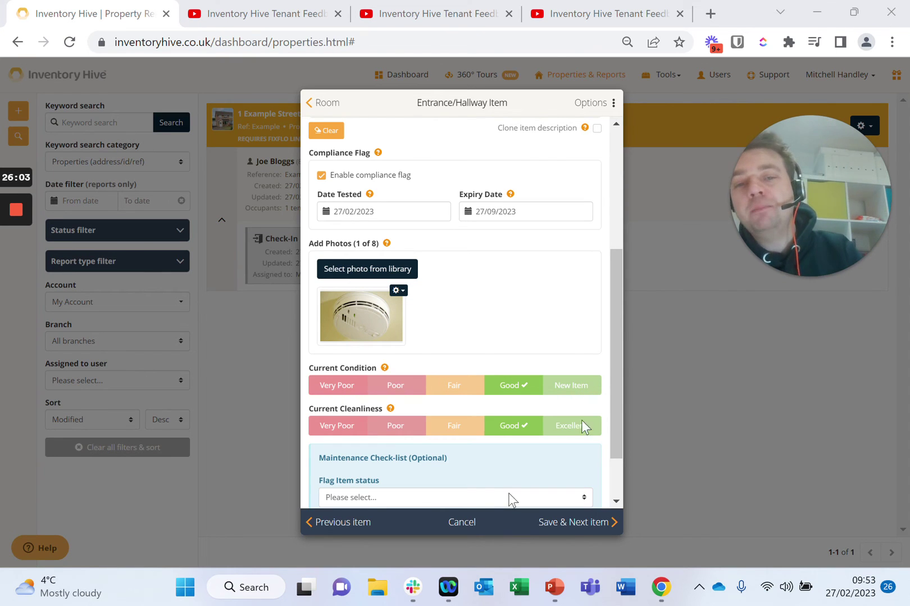
{"action": "left_click", "coordinate": [572, 524]}
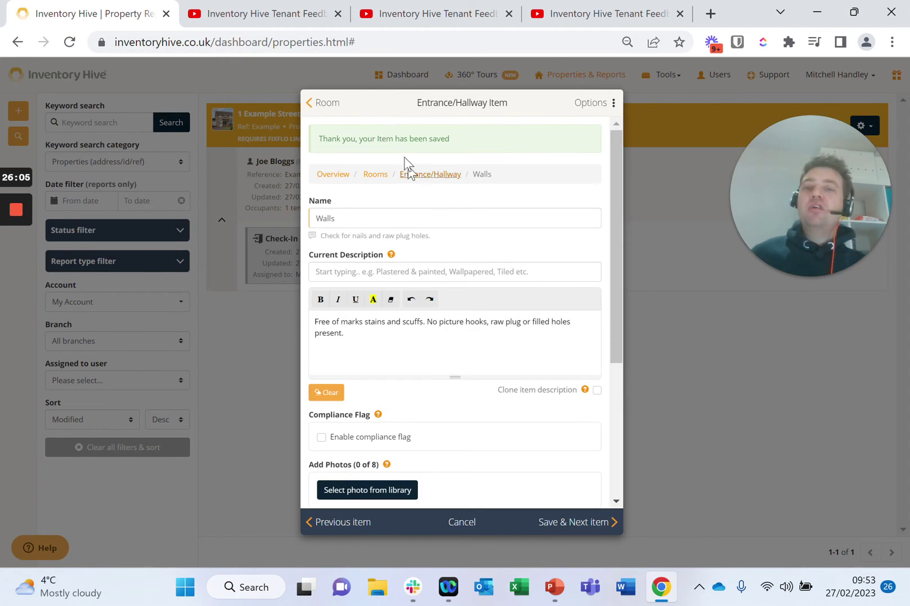
{"action": "left_click", "coordinate": [346, 175]}
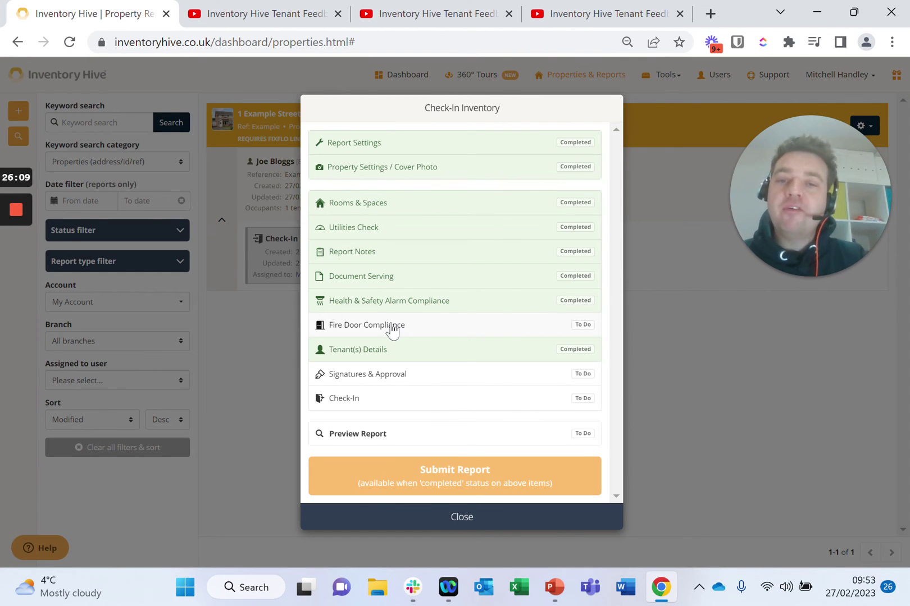
Include the fire door compliance questions in the report, answer Yes to all of them and finish the Fire Door Compliance section.
{"action": "left_click", "coordinate": [392, 325]}
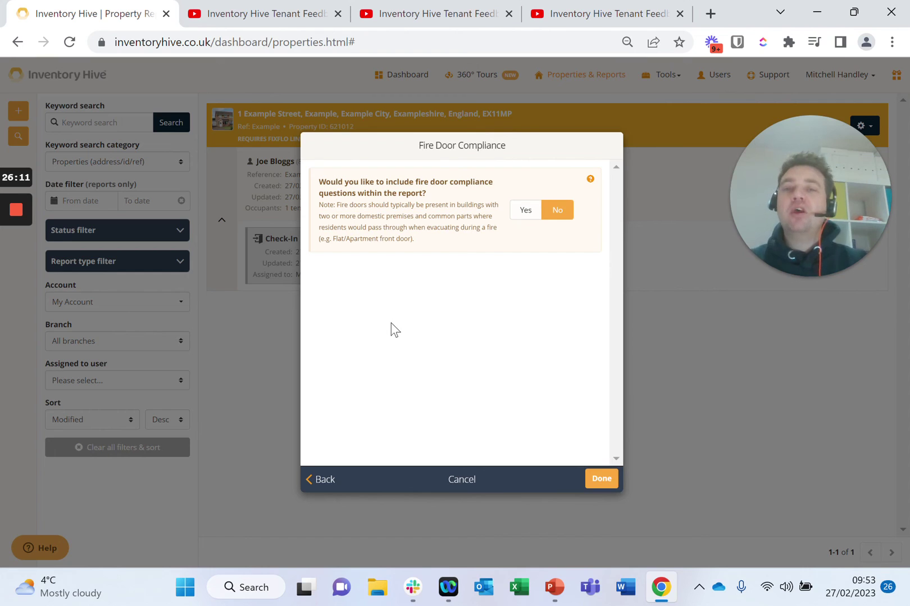
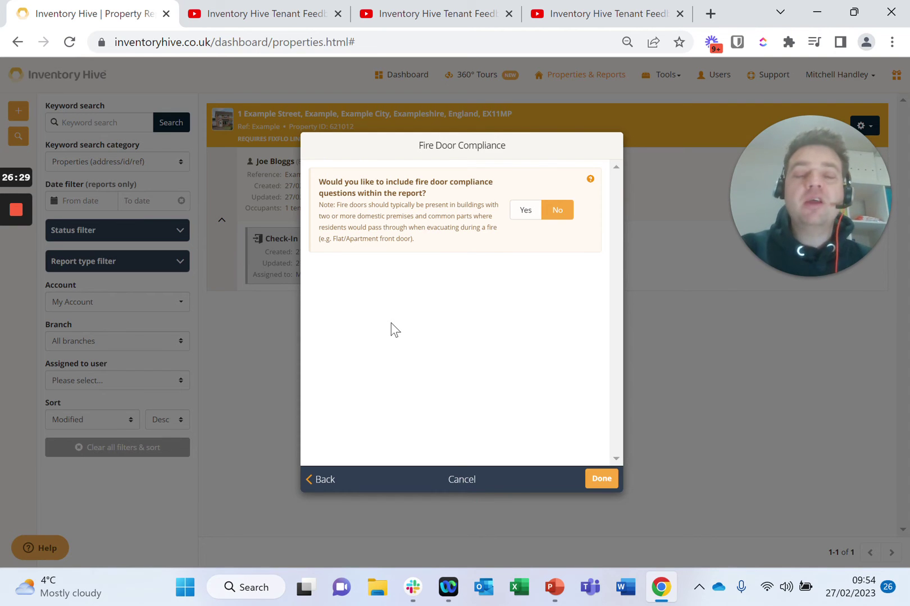
{"action": "left_click", "coordinate": [525, 211]}
{"action": "scroll", "coordinate": [419, 197], "scroll_direction": "down", "scroll_amount": 4}
{"action": "scroll", "coordinate": [489, 260], "scroll_direction": "up", "scroll_amount": 4}
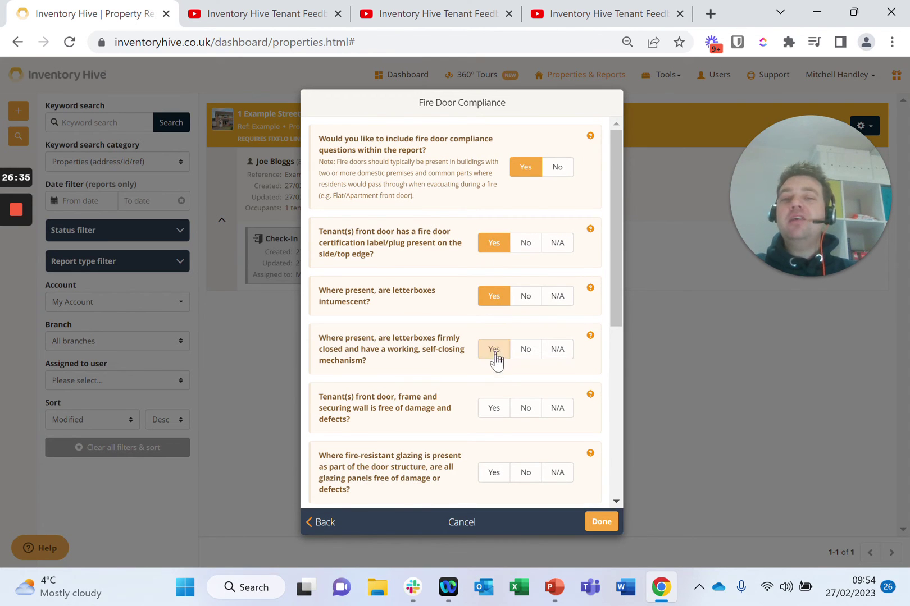
{"action": "left_click", "coordinate": [494, 473]}
{"action": "scroll", "coordinate": [489, 394], "scroll_direction": "down", "scroll_amount": 3}
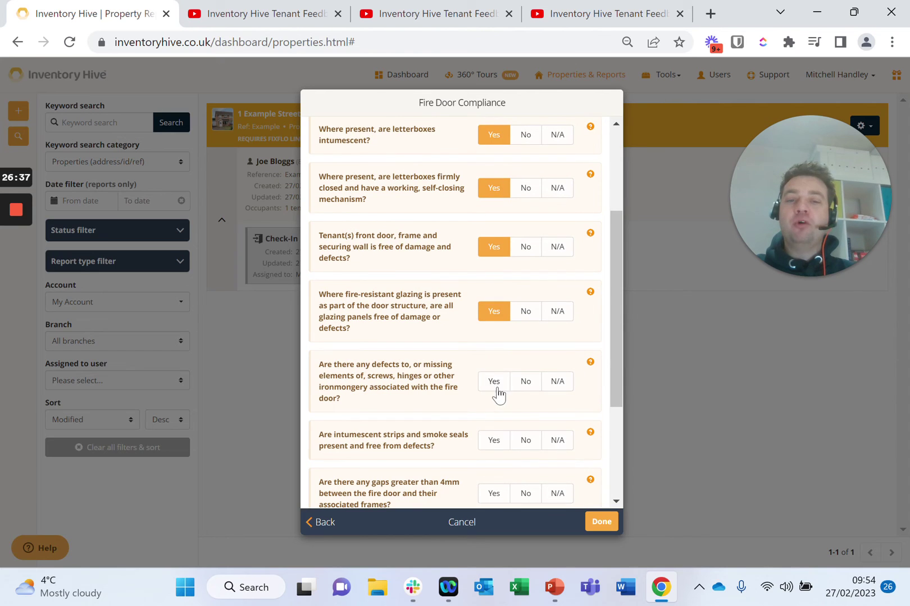
{"action": "scroll", "coordinate": [484, 375], "scroll_direction": "down", "scroll_amount": 3}
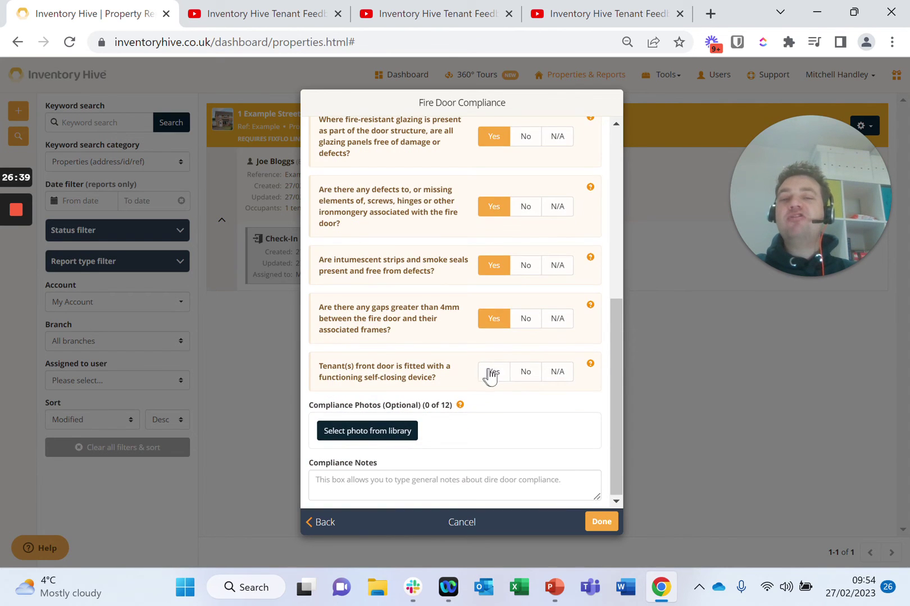
{"action": "scroll", "coordinate": [497, 365], "scroll_direction": "up", "scroll_amount": 6}
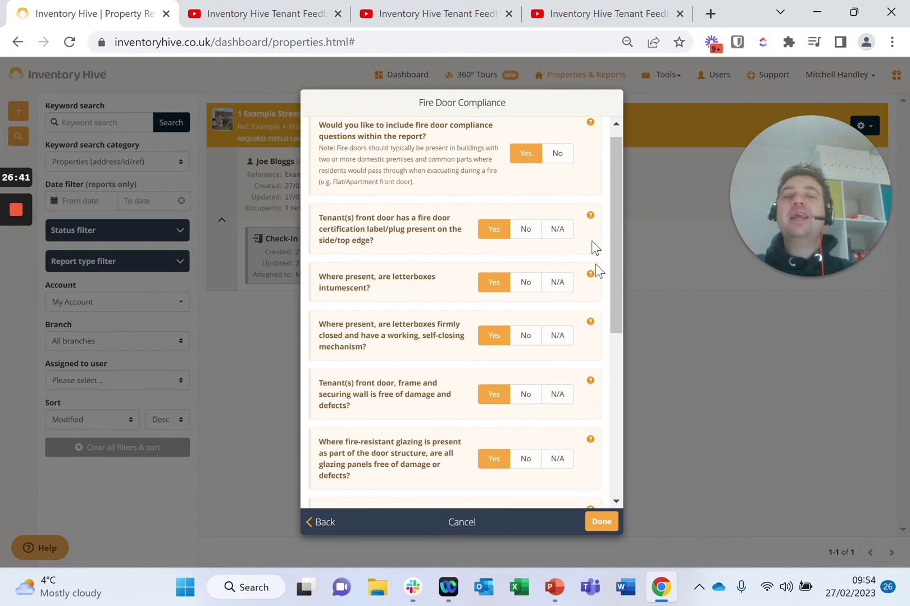
{"action": "mouse_move", "coordinate": [591, 275]}
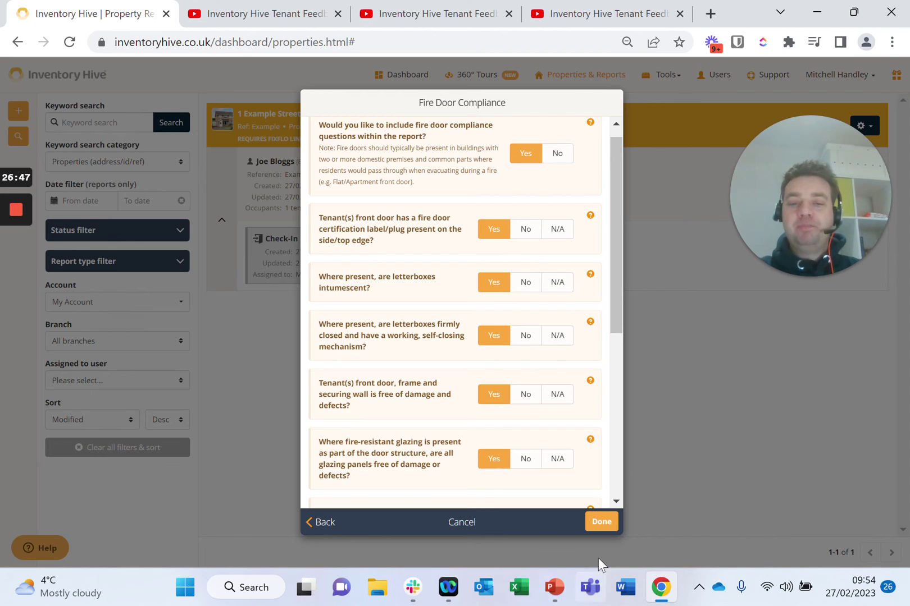
{"action": "left_click", "coordinate": [601, 522]}
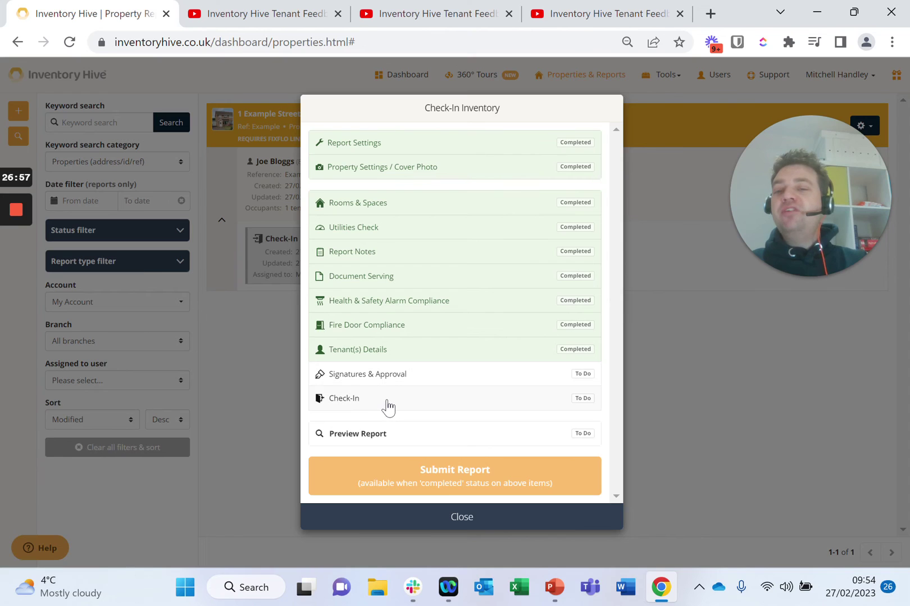
In the Check-In section, mark keys as photographed and tested and upload the key photo File 24-01-2018, 13 25 31.jpeg.
{"action": "left_click", "coordinate": [389, 407]}
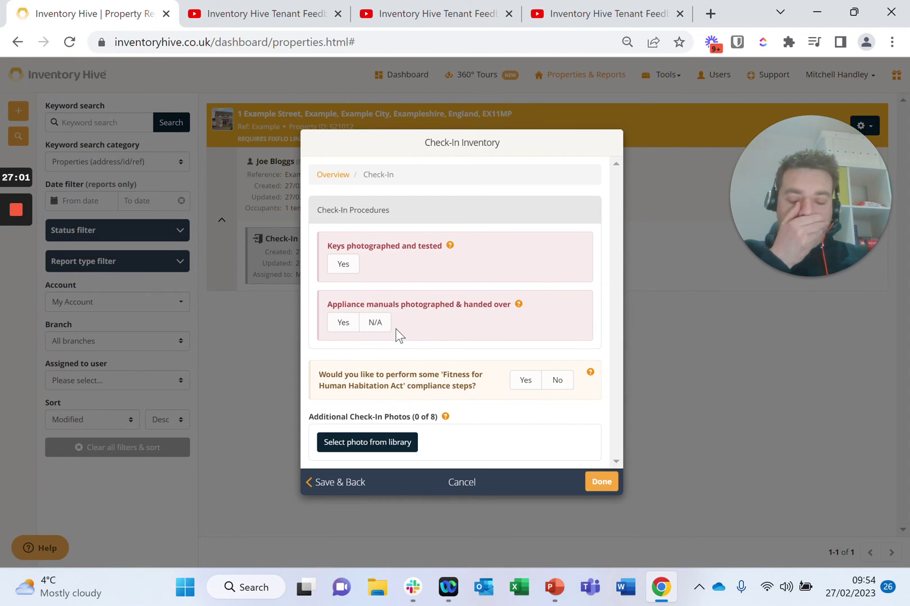
{"action": "left_click", "coordinate": [339, 265]}
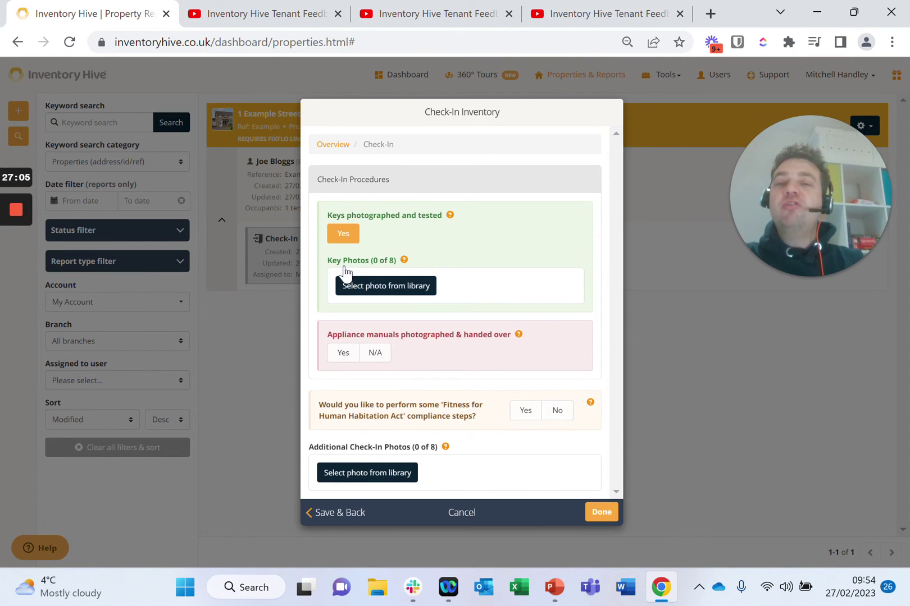
{"action": "left_click", "coordinate": [410, 290]}
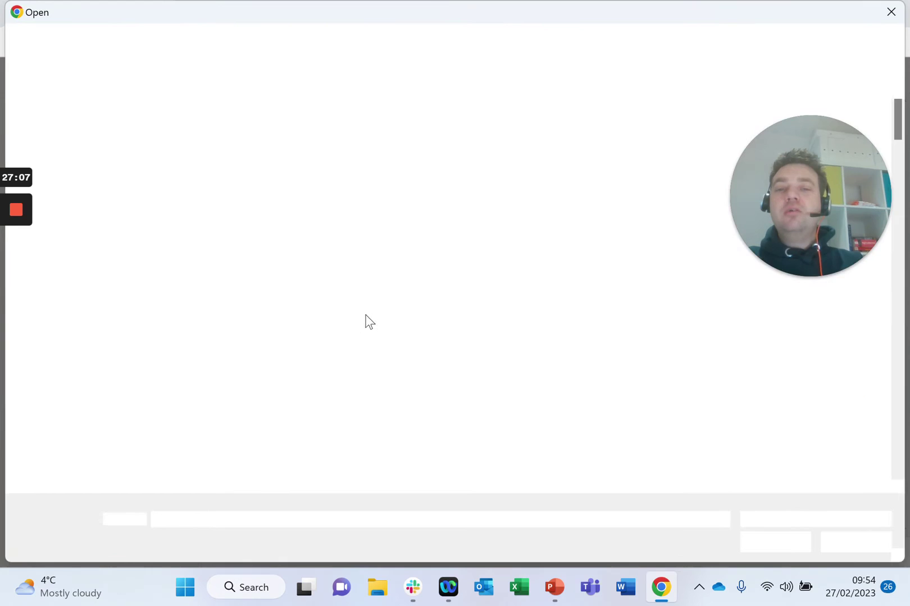
{"action": "left_click_drag", "start_coordinate": [788, 208], "coordinate": [80, 116]}
{"action": "double_click", "coordinate": [826, 279]}
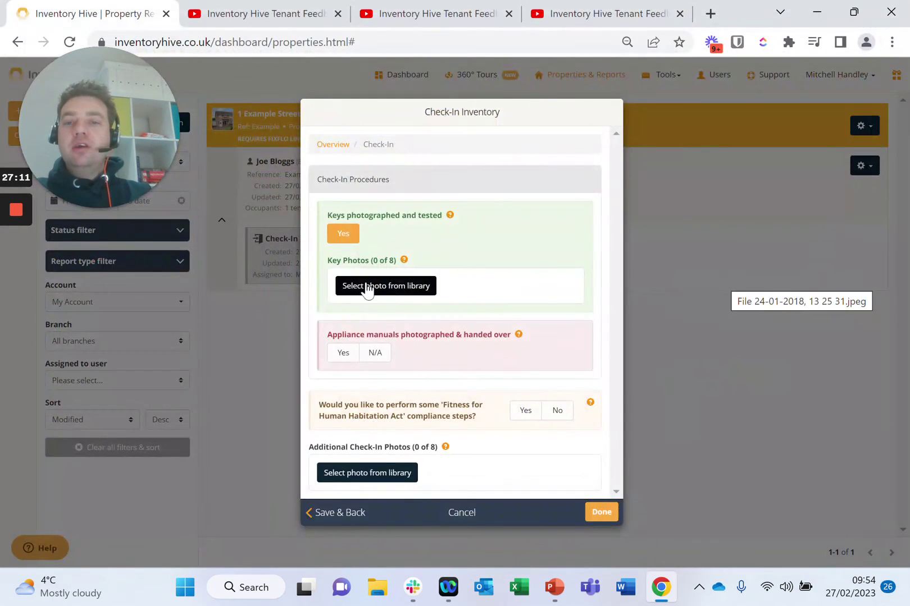
Mark appliance manuals as photographed and handed over, and opt in to the Fitness for Human Habitation Act compliance steps.
{"action": "left_click", "coordinate": [343, 363]}
{"action": "scroll", "coordinate": [480, 238], "scroll_direction": "down", "scroll_amount": 1}
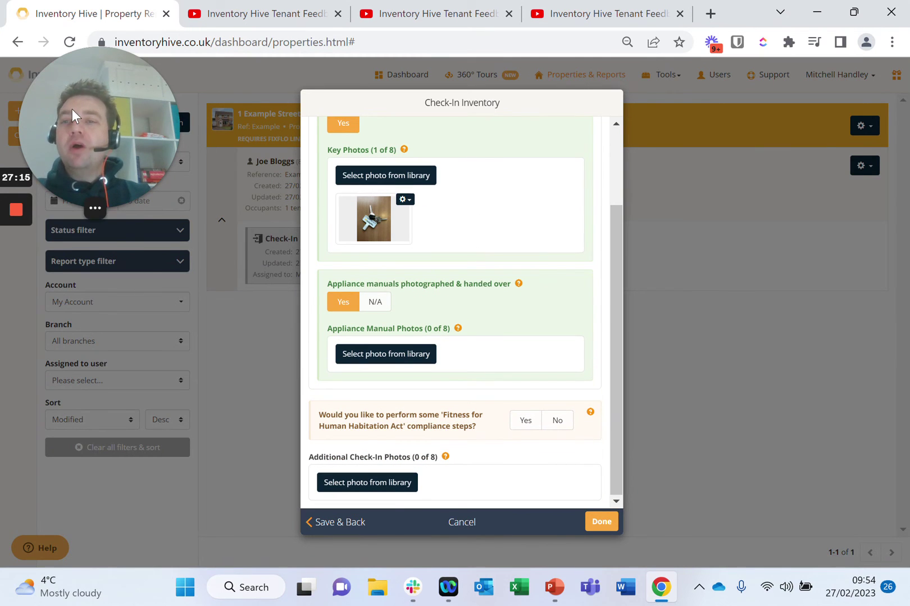
{"action": "left_click_drag", "start_coordinate": [72, 109], "coordinate": [72, 207]}
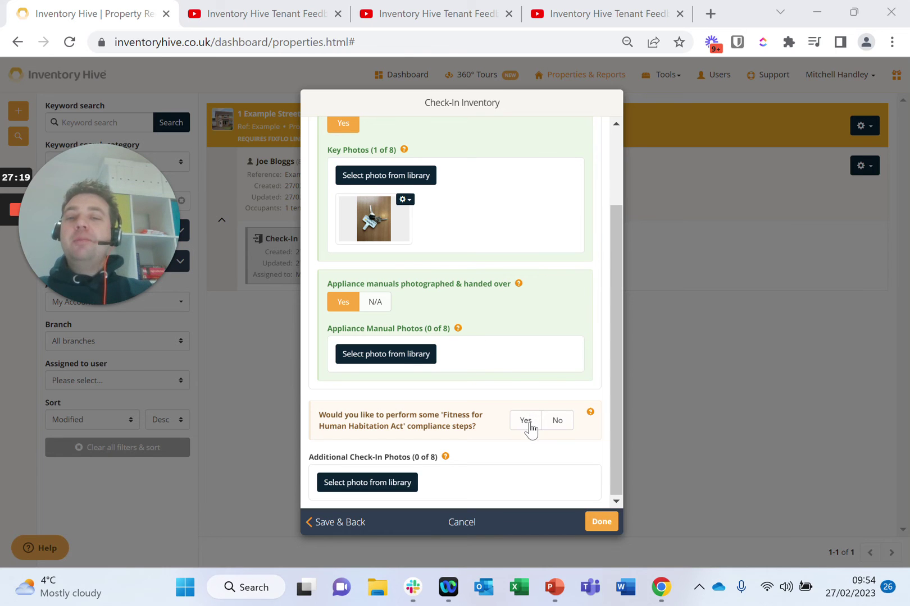
{"action": "scroll", "coordinate": [525, 359], "scroll_direction": "down", "scroll_amount": 4}
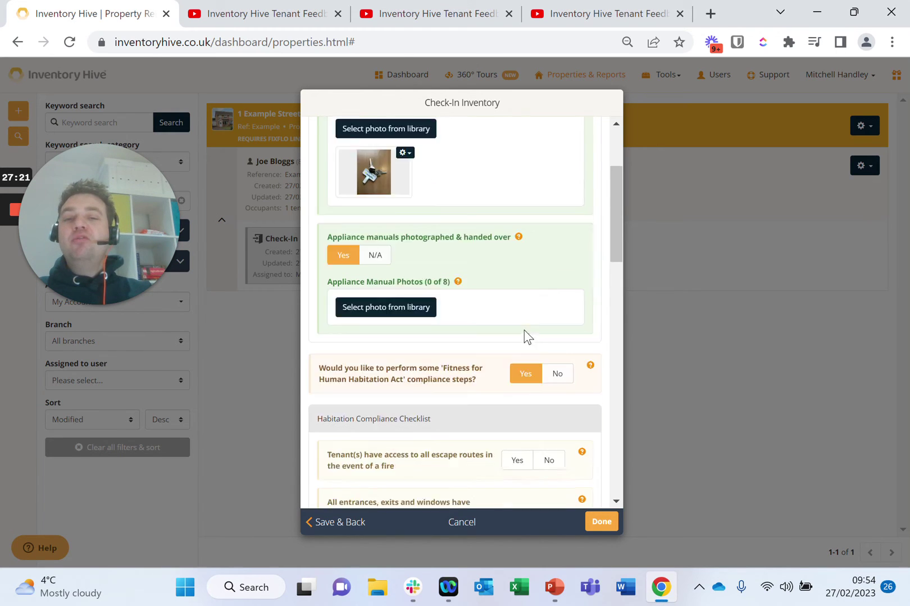
Answer Yes for escape routes, secure locks, ventilation, hot/cold water and heating in the habitation checklist, and No for damp/mould on walls/ceilings.
{"action": "left_click", "coordinate": [517, 265]}
{"action": "left_click", "coordinate": [519, 326]}
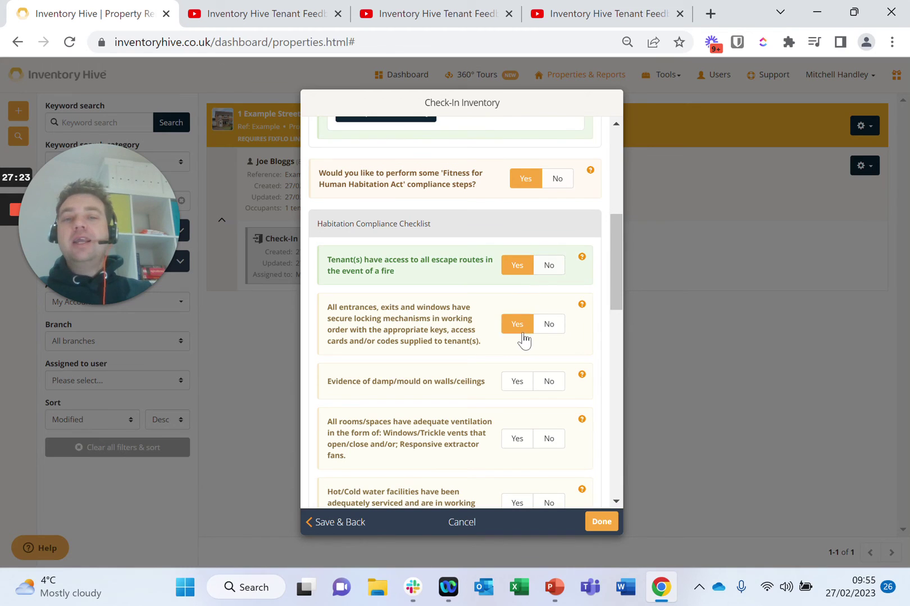
{"action": "left_click", "coordinate": [519, 385]}
{"action": "scroll", "coordinate": [518, 364], "scroll_direction": "down", "scroll_amount": 3}
{"action": "left_click", "coordinate": [549, 220]}
{"action": "left_click", "coordinate": [549, 277]}
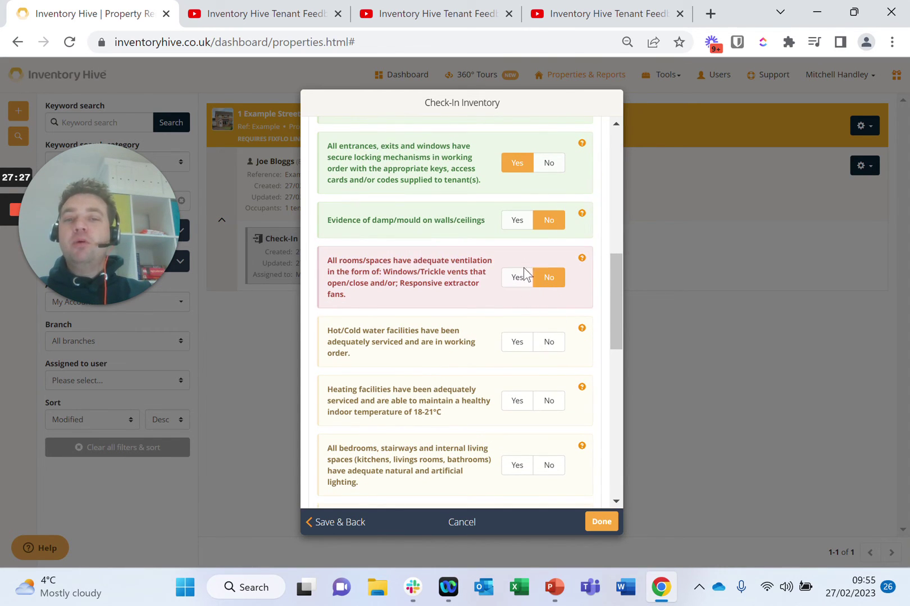
{"action": "left_click", "coordinate": [519, 278]}
{"action": "left_click", "coordinate": [520, 343]}
{"action": "scroll", "coordinate": [521, 353], "scroll_direction": "down", "scroll_amount": 3}
{"action": "left_click", "coordinate": [519, 239]}
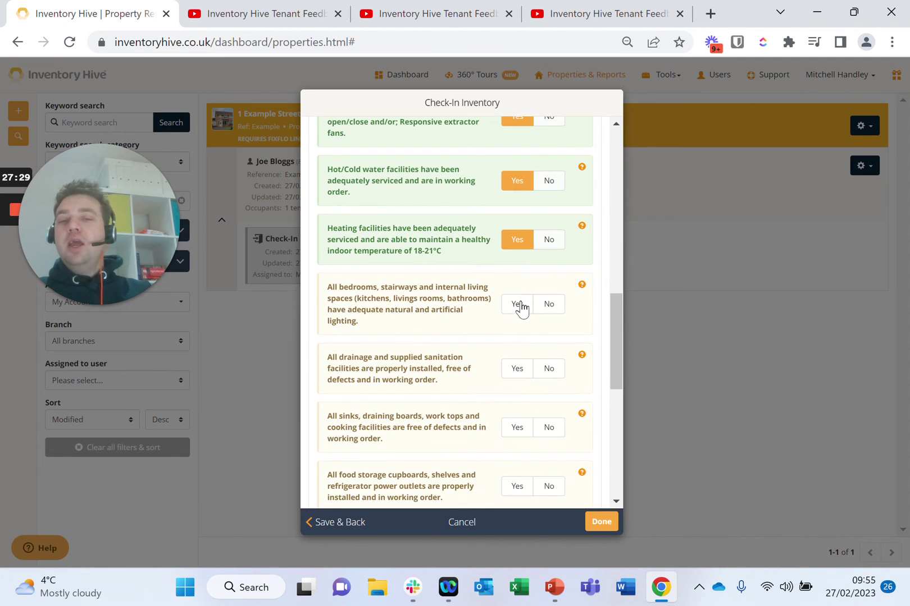
Answer Yes to the lighting, drainage, sinks and cooking facilities, food storage, internal stairways and external stairways questions in the habitation checklist.
{"action": "left_click", "coordinate": [517, 304]}
{"action": "left_click", "coordinate": [517, 368]}
{"action": "left_click", "coordinate": [517, 427]}
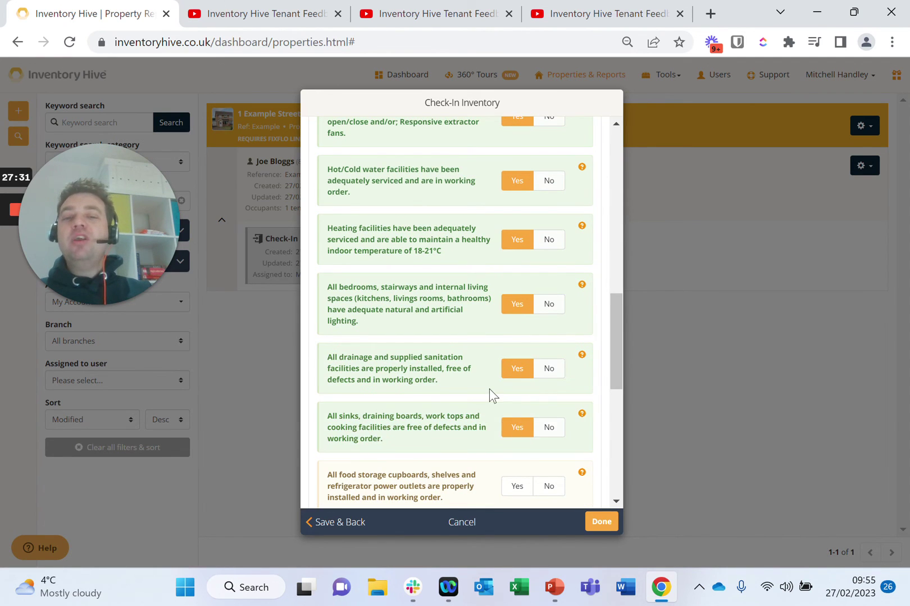
{"action": "scroll", "coordinate": [491, 393], "scroll_direction": "down", "scroll_amount": 2}
{"action": "left_click", "coordinate": [517, 408]}
{"action": "left_click", "coordinate": [517, 464]}
{"action": "scroll", "coordinate": [489, 348], "scroll_direction": "down", "scroll_amount": 4}
{"action": "left_click", "coordinate": [521, 283]}
Answer No for fraying carpets, electrical damage, outside damp, uneven paving and loose roof tiles, and finish the Check-In section.
{"action": "left_click", "coordinate": [516, 339]}
{"action": "left_click", "coordinate": [517, 384]}
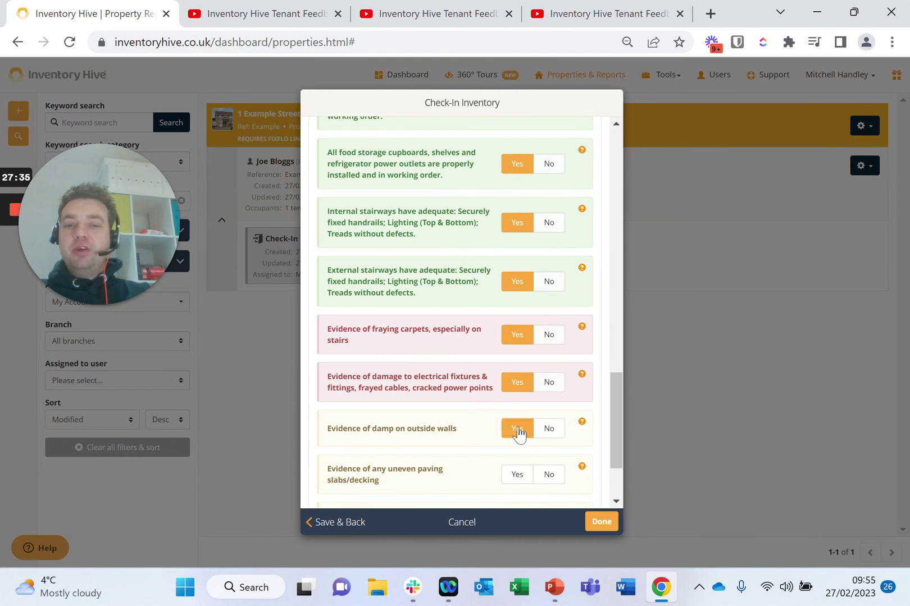
{"action": "left_click", "coordinate": [517, 429]}
{"action": "left_click", "coordinate": [549, 335]}
{"action": "left_click", "coordinate": [549, 382]}
{"action": "left_click", "coordinate": [549, 428]}
{"action": "scroll", "coordinate": [522, 382], "scroll_direction": "down", "scroll_amount": 2}
{"action": "left_click", "coordinate": [549, 368]}
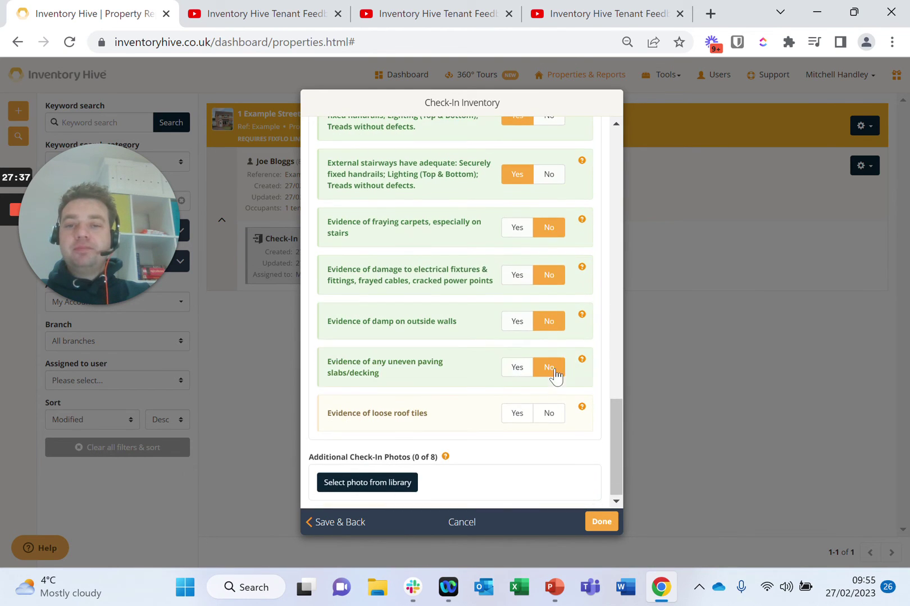
{"action": "left_click", "coordinate": [548, 413]}
{"action": "left_click", "coordinate": [604, 522]}
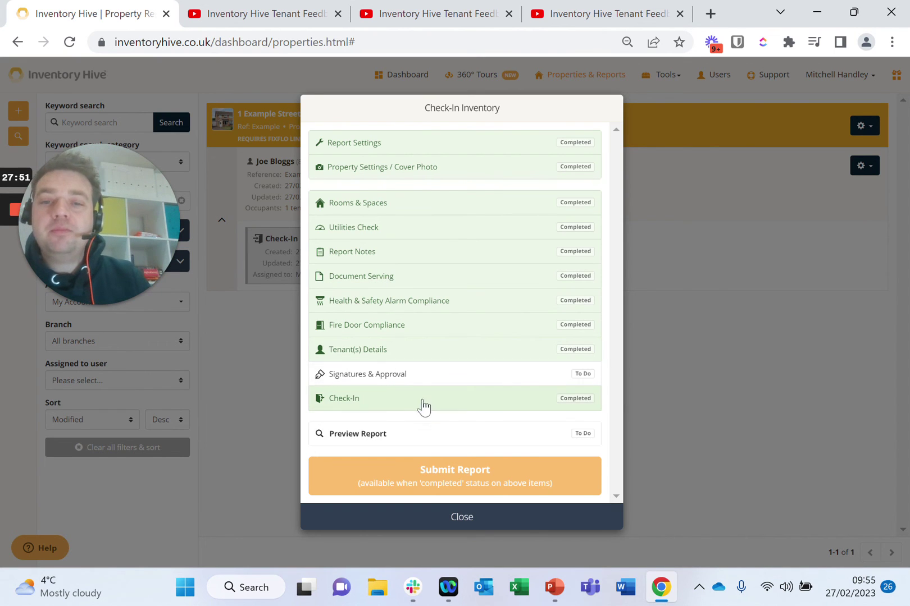
In Signatures & Approval, answer No to the tenant being present and No to requiring their signature now, dismissing the location requests.
{"action": "left_click", "coordinate": [399, 375]}
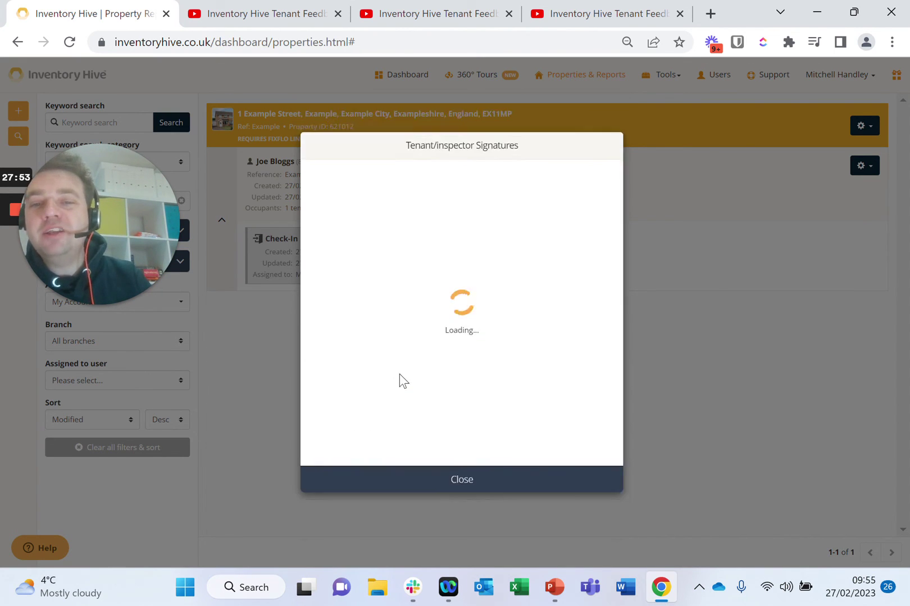
{"action": "left_click", "coordinate": [333, 65]}
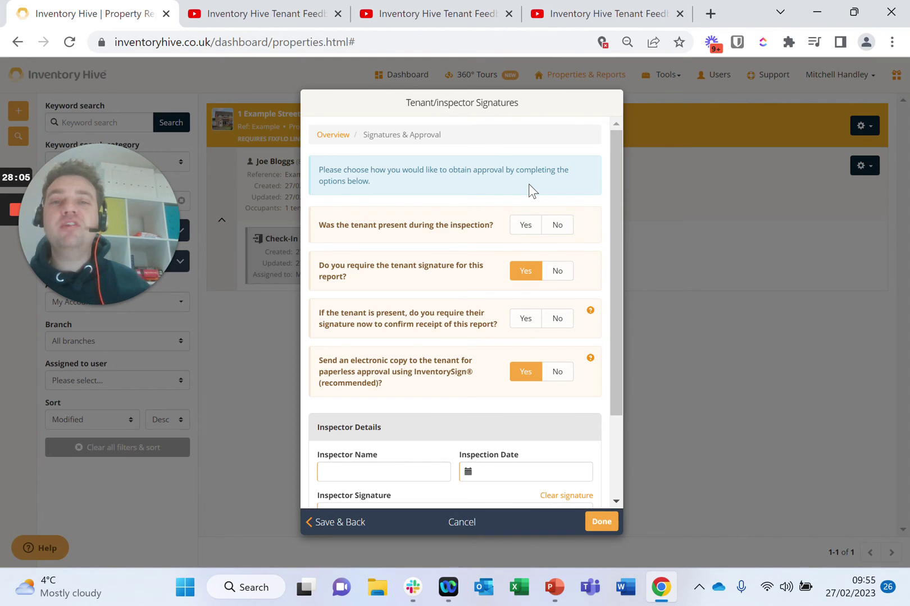
{"action": "left_click", "coordinate": [566, 230]}
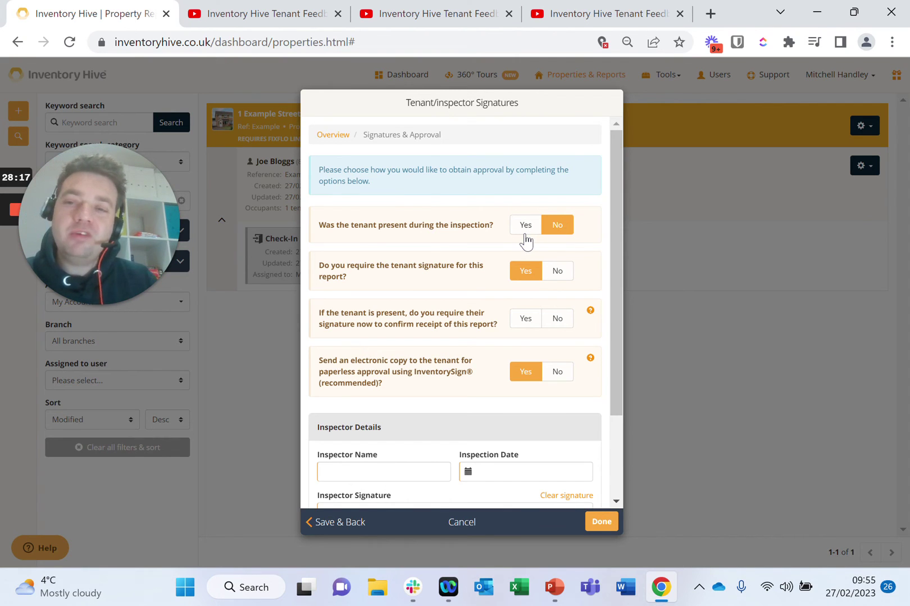
{"action": "left_click", "coordinate": [560, 320]}
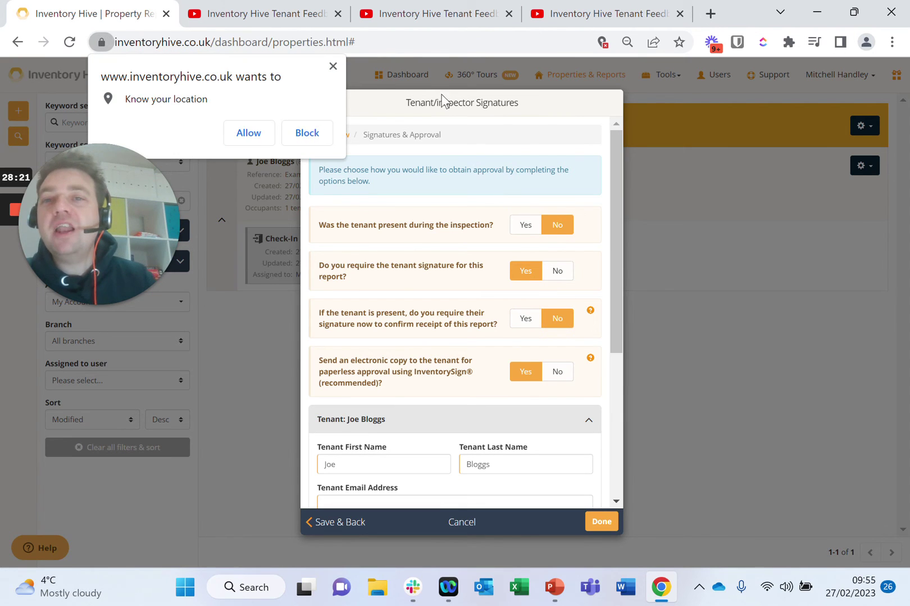
{"action": "left_click", "coordinate": [333, 66]}
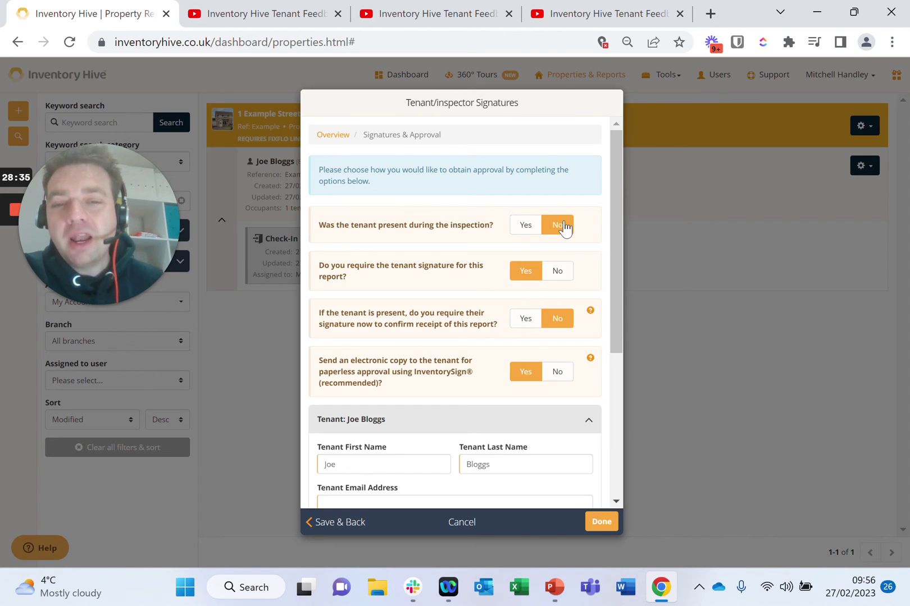
{"action": "left_click_drag", "start_coordinate": [407, 383], "coordinate": [304, 362]}
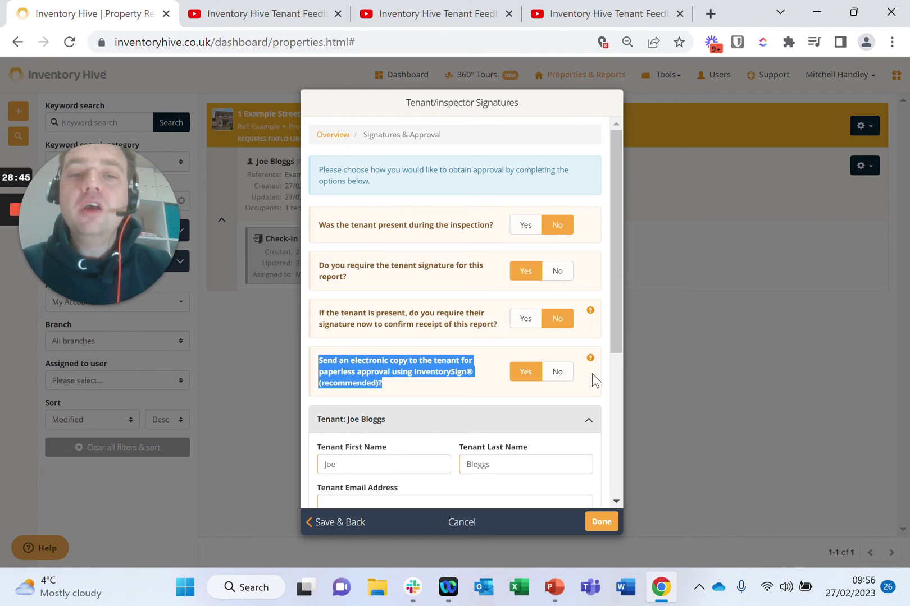
{"action": "left_click", "coordinate": [429, 367]}
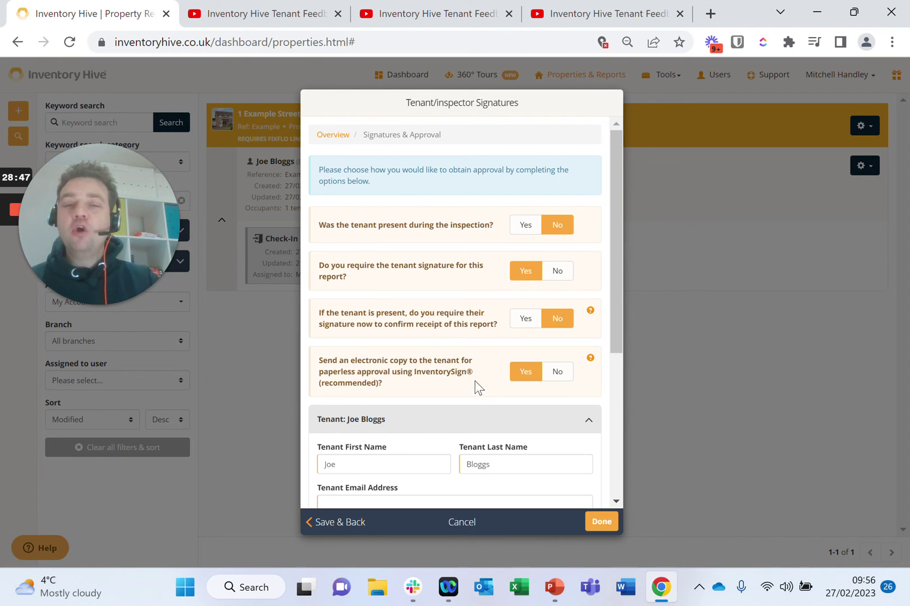
Fill in the inspector's name, set the inspection date to 27/02/2023 and draw the inspector's signature.
{"action": "scroll", "coordinate": [469, 374], "scroll_direction": "down", "scroll_amount": 3}
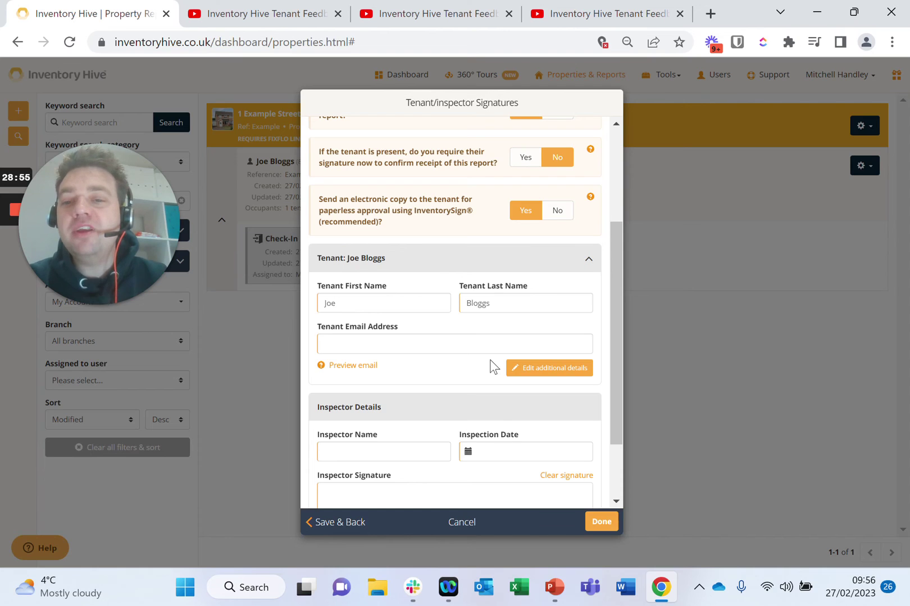
{"action": "scroll", "coordinate": [365, 309], "scroll_direction": "down", "scroll_amount": 2}
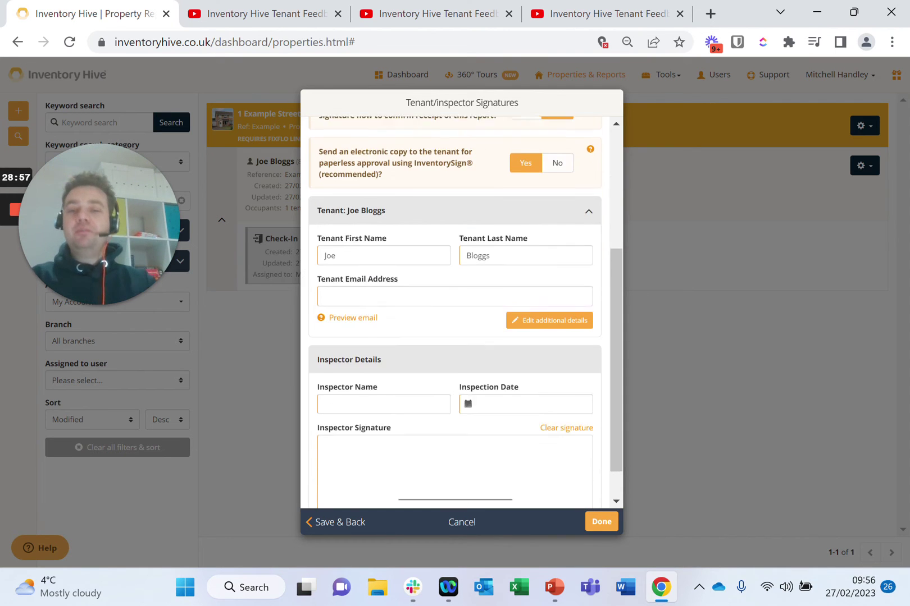
{"action": "left_click", "coordinate": [403, 363]}
{"action": "key", "text": "Caps_Lock"}
{"action": "type", "text": "M"}
{"action": "key", "text": "Caps_Lock"}
{"action": "type", "text": "i9t"}
{"action": "key", "text": "BackSpace"}
{"action": "key", "text": "BackSpace"}
{"action": "type", "text": "tc"}
{"action": "left_click", "coordinate": [509, 375]}
{"action": "left_click", "coordinate": [359, 438]}
{"action": "mouse_move", "coordinate": [392, 442]}
{"action": "left_mouse_down"}
{"action": "mouse_move", "coordinate": [450, 443]}
{"action": "mouse_move", "coordinate": [477, 468]}
{"action": "mouse_move", "coordinate": [538, 465]}
{"action": "left_mouse_up"}
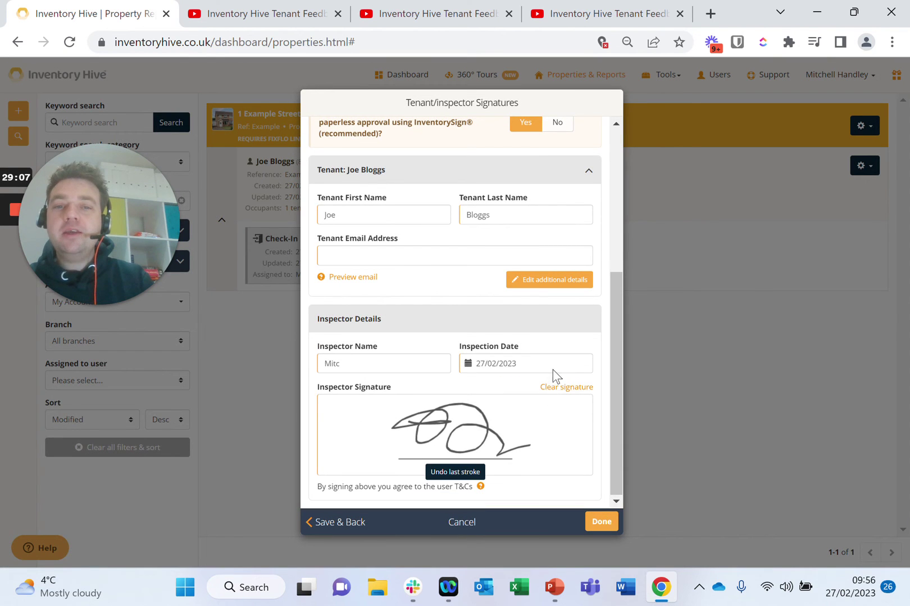
Enter the tenant's email address and finish the Signatures & Approval section.
{"action": "left_click", "coordinate": [606, 522]}
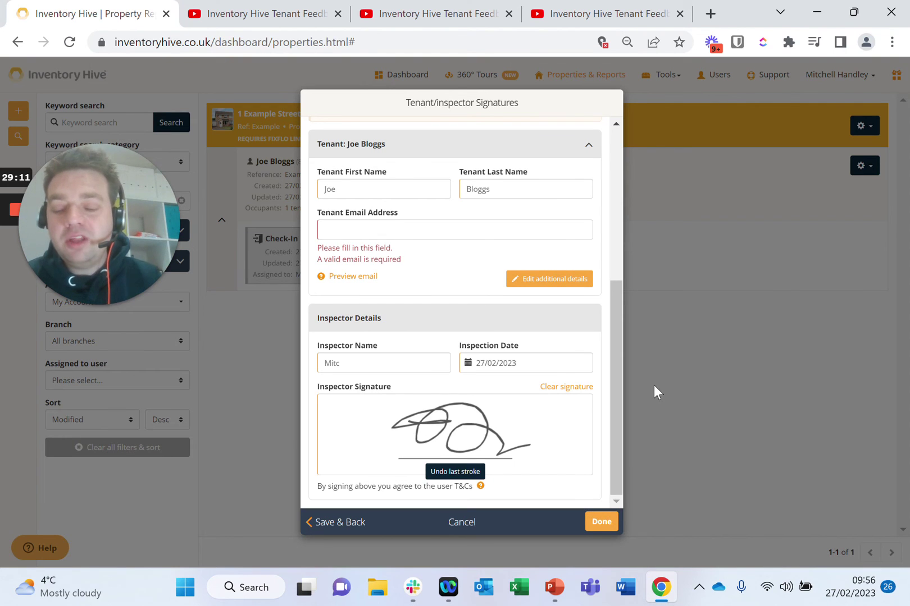
{"action": "type", "text": "example@tenantexamplehive.com"}
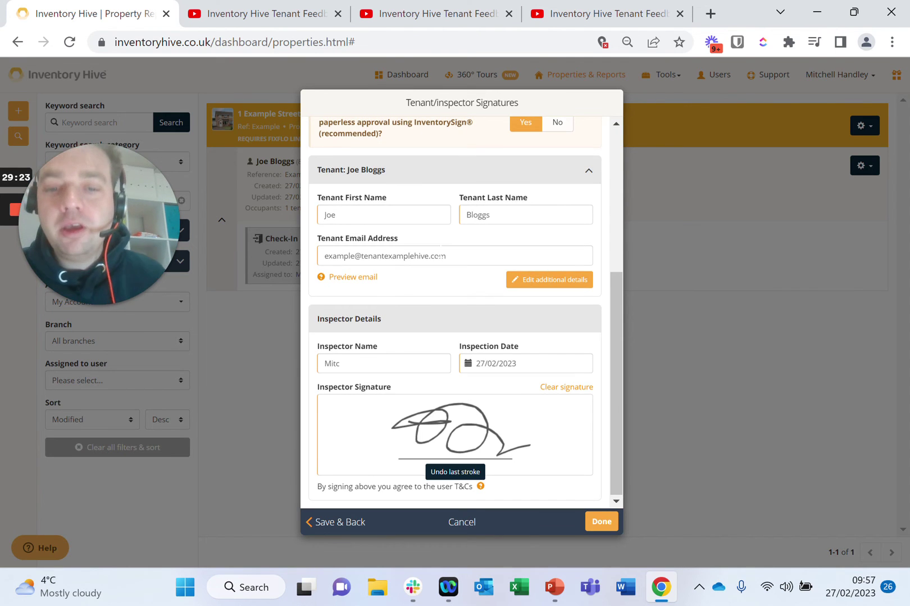
{"action": "left_click", "coordinate": [596, 521]}
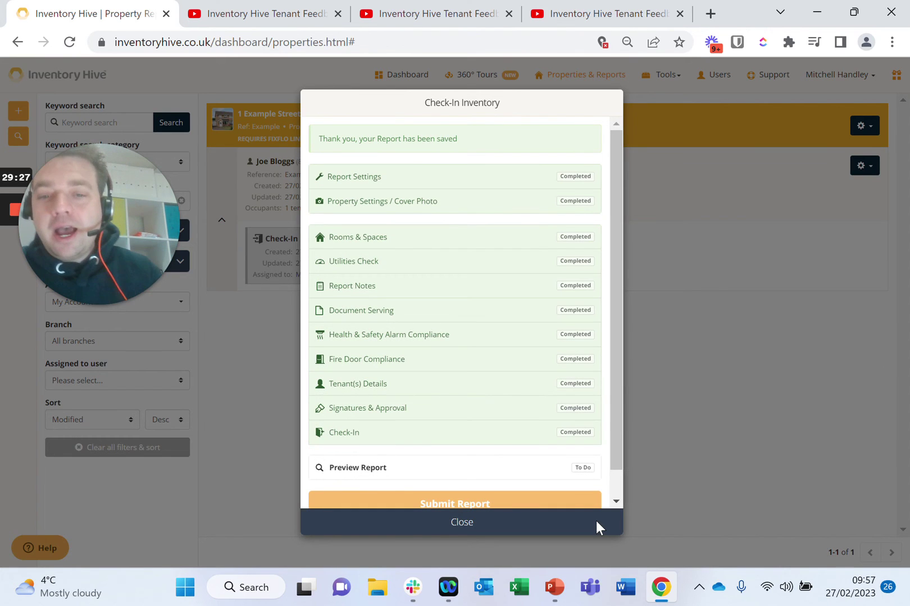
Open the Check-In Inventory report preview and check its cover page, Fire Door Compliance Checks and Compliance Items table.
{"action": "scroll", "coordinate": [528, 225], "scroll_direction": "down", "scroll_amount": 1}
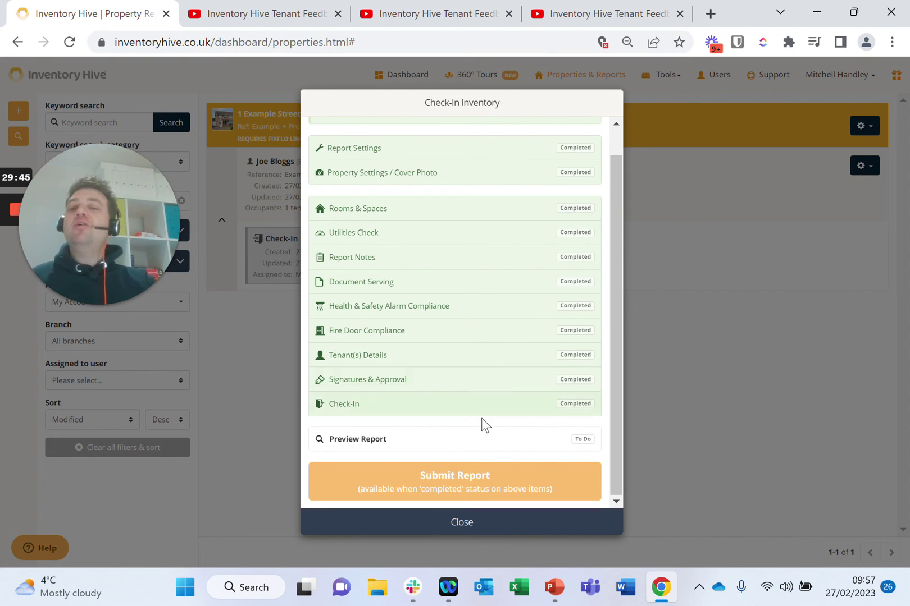
{"action": "left_click", "coordinate": [447, 449]}
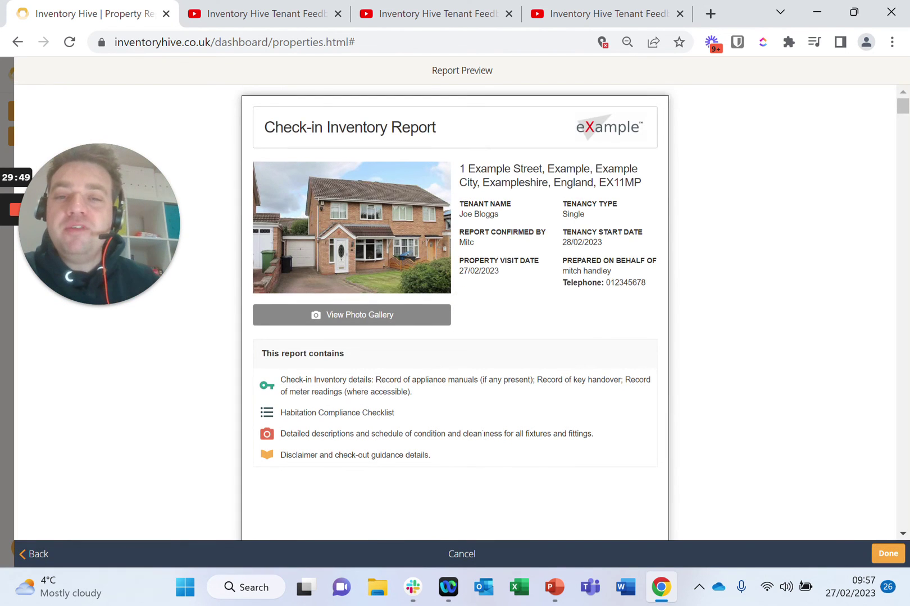
{"action": "scroll", "coordinate": [611, 311], "scroll_direction": "down", "scroll_amount": 1}
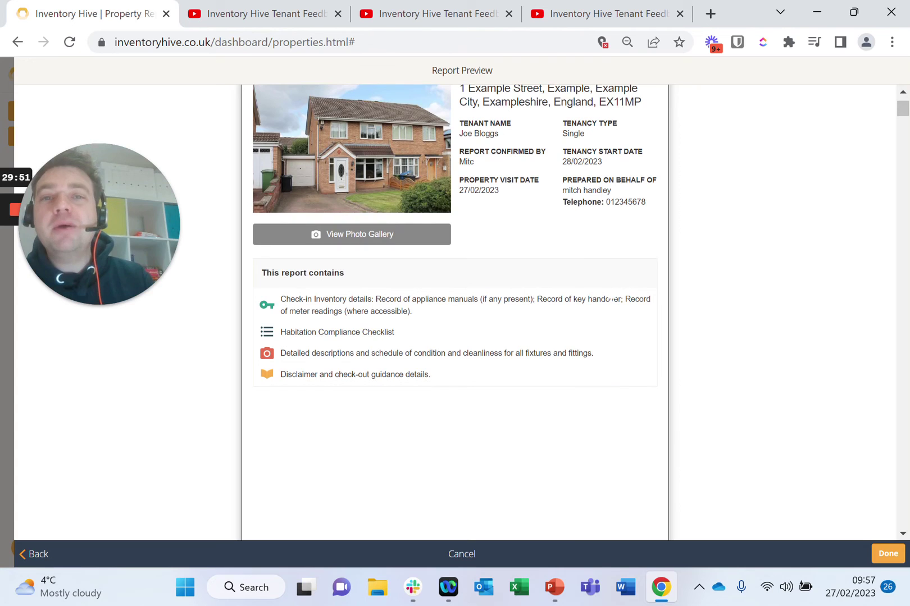
{"action": "scroll", "coordinate": [608, 306], "scroll_direction": "up", "scroll_amount": 1}
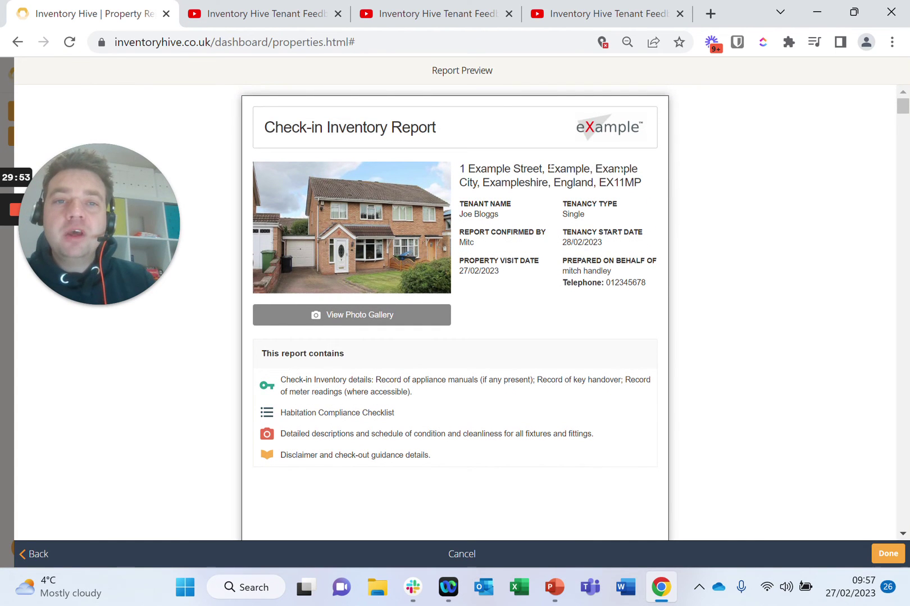
{"action": "left_click_drag", "start_coordinate": [902, 108], "coordinate": [906, 164]}
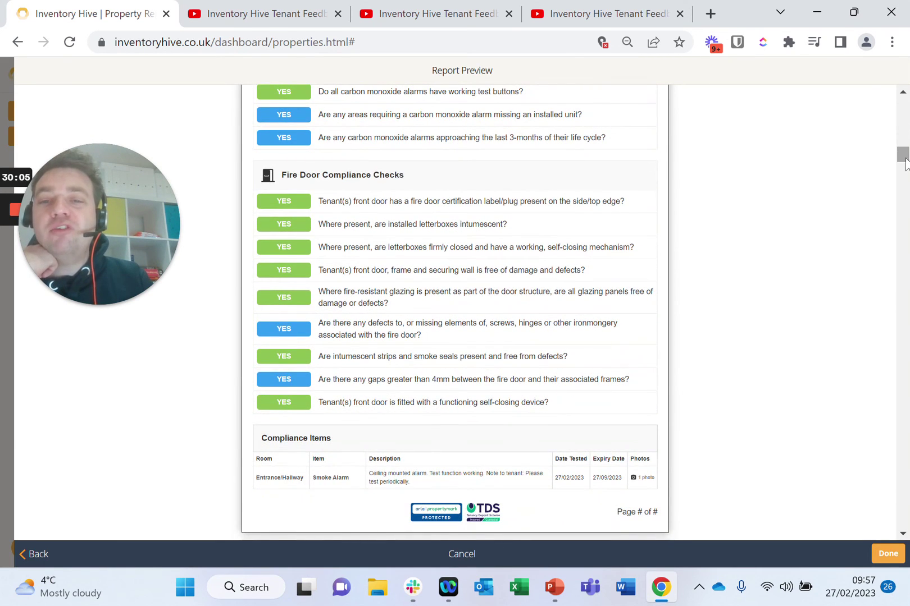
{"action": "scroll", "coordinate": [888, 206], "scroll_direction": "down", "scroll_amount": 2}
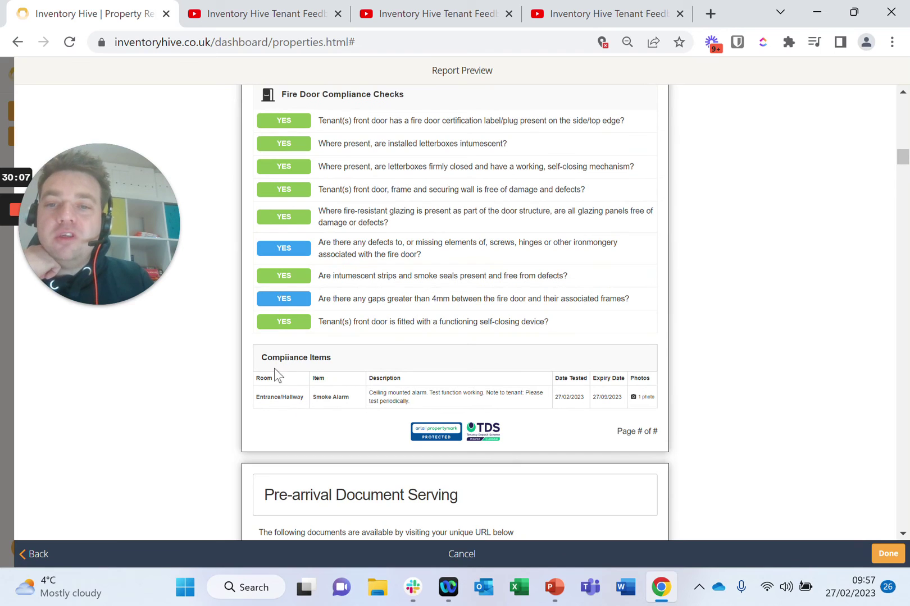
{"action": "left_click_drag", "start_coordinate": [429, 402], "coordinate": [314, 397]}
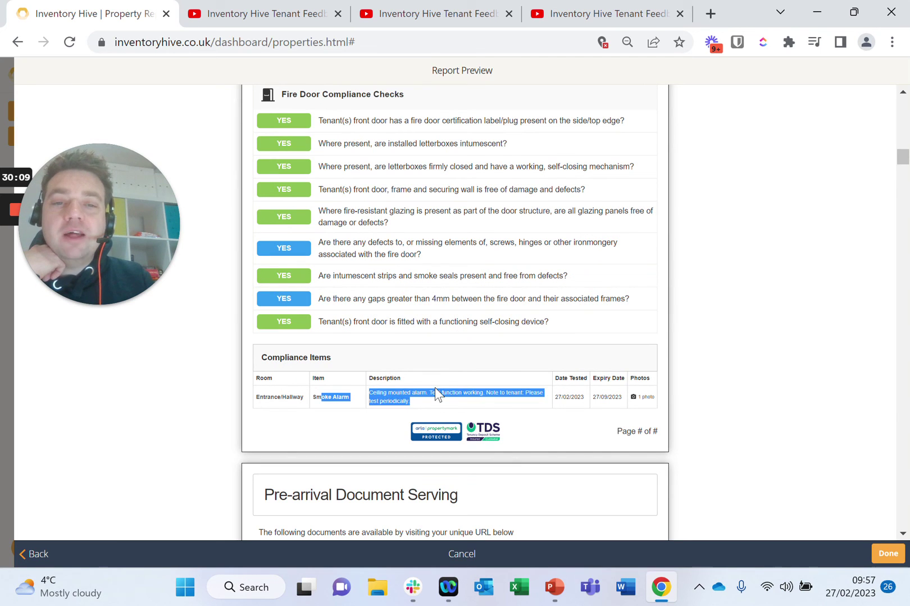
{"action": "left_click", "coordinate": [481, 396]}
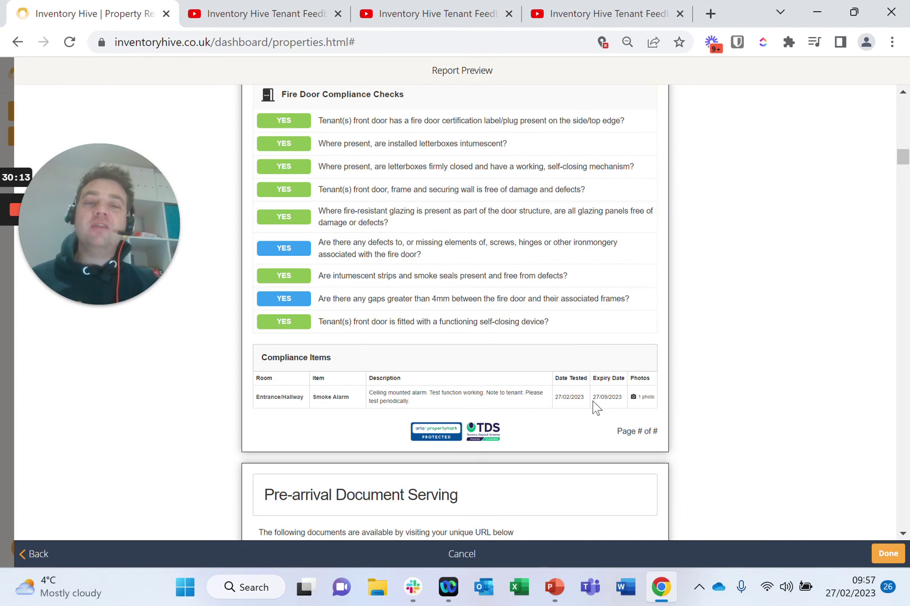
Review the preview's Pre-arrival Document Serving, Schedule of Cleanliness and Condition, Check-in Inventory Details and Utility Details pages.
{"action": "scroll", "coordinate": [635, 395], "scroll_direction": "down", "scroll_amount": 4}
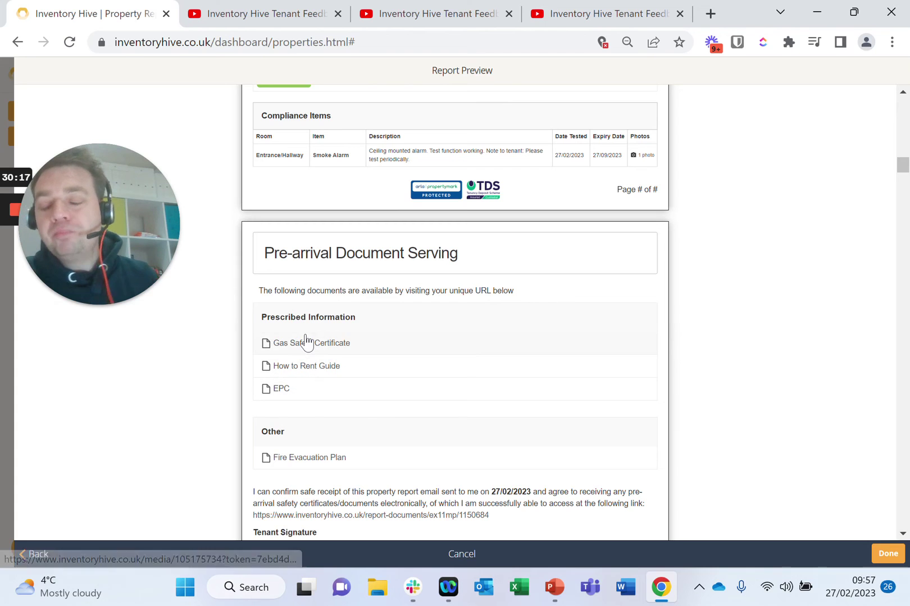
{"action": "scroll", "coordinate": [425, 299], "scroll_direction": "down", "scroll_amount": 14}
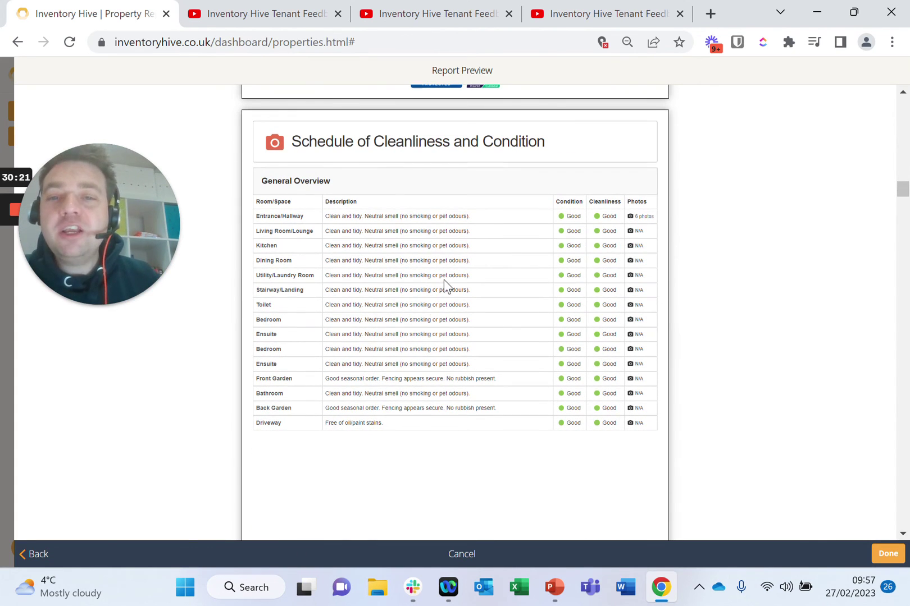
{"action": "scroll", "coordinate": [477, 221], "scroll_direction": "down", "scroll_amount": 12}
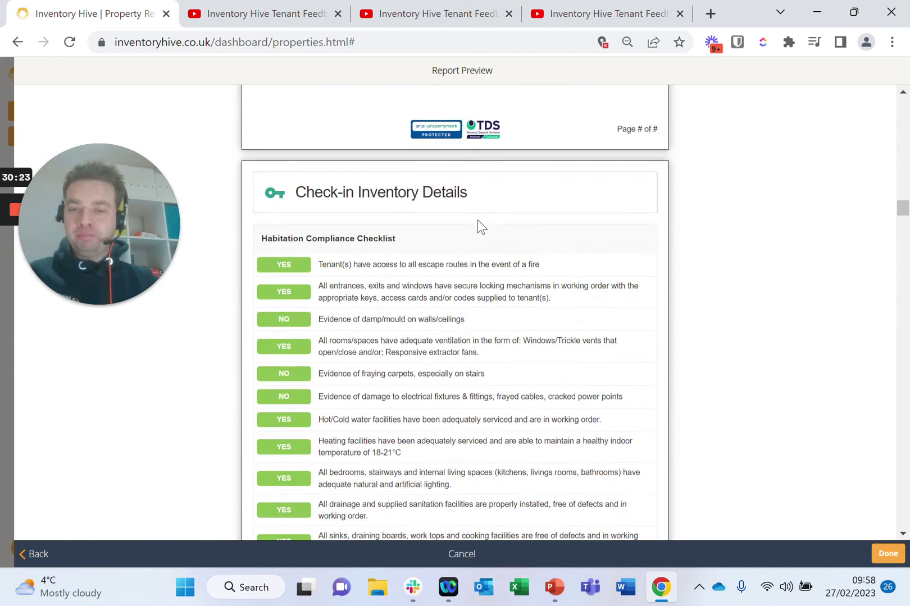
{"action": "scroll", "coordinate": [478, 222], "scroll_direction": "down", "scroll_amount": 11}
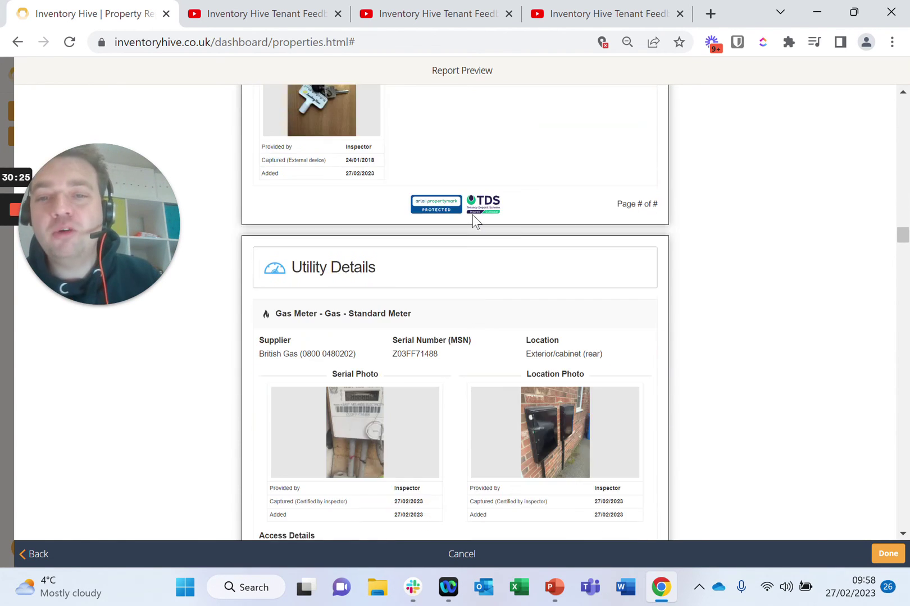
{"action": "scroll", "coordinate": [471, 219], "scroll_direction": "down", "scroll_amount": 9}
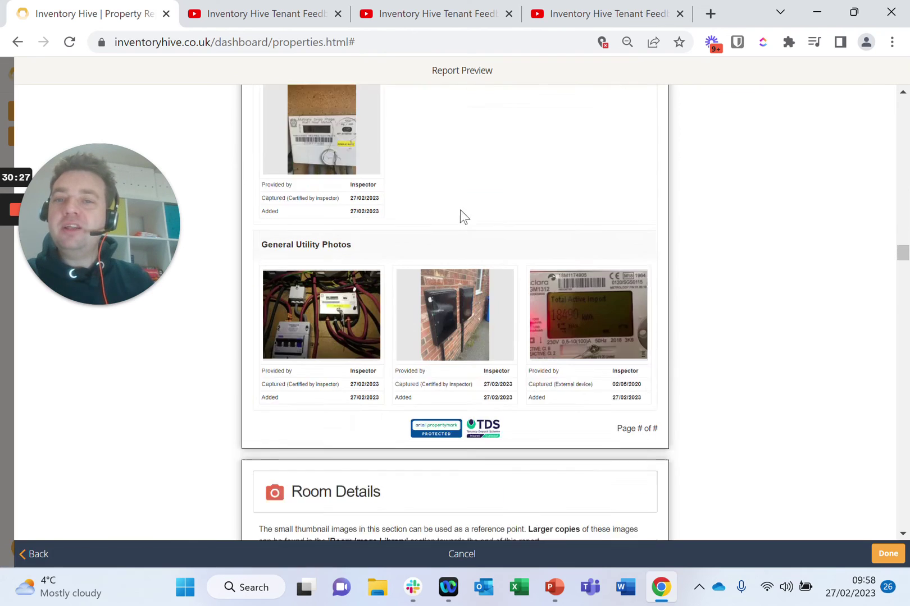
{"action": "scroll", "coordinate": [464, 216], "scroll_direction": "down", "scroll_amount": 6}
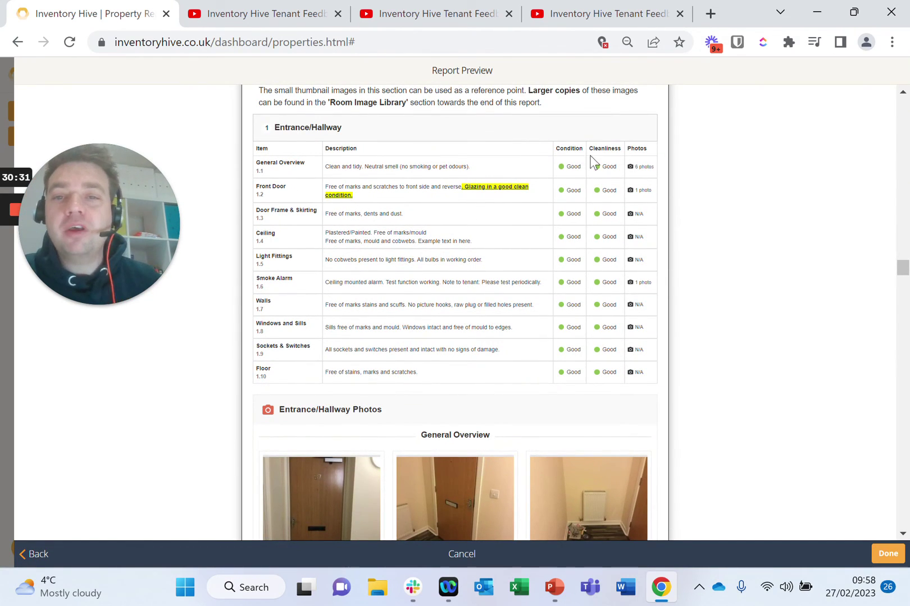
Look through the preview's Room Details and photos from Entrance/Hallway to Driveway, ending at the Declaration.
{"action": "scroll", "coordinate": [322, 226], "scroll_direction": "down", "scroll_amount": 4}
{"action": "scroll", "coordinate": [442, 284], "scroll_direction": "down", "scroll_amount": 3}
{"action": "scroll", "coordinate": [492, 329], "scroll_direction": "up", "scroll_amount": 4}
{"action": "scroll", "coordinate": [528, 313], "scroll_direction": "down", "scroll_amount": 14}
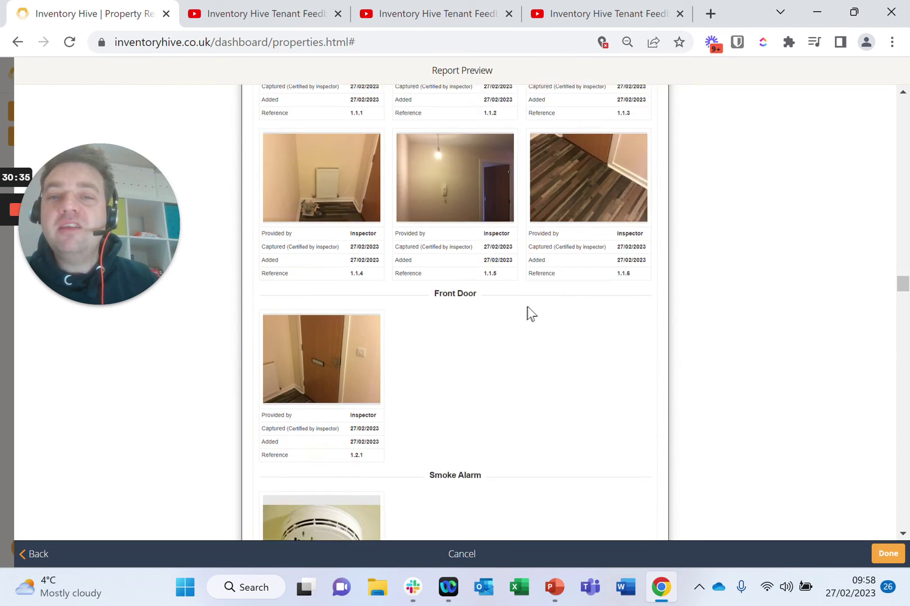
{"action": "scroll", "coordinate": [530, 303], "scroll_direction": "down", "scroll_amount": 20}
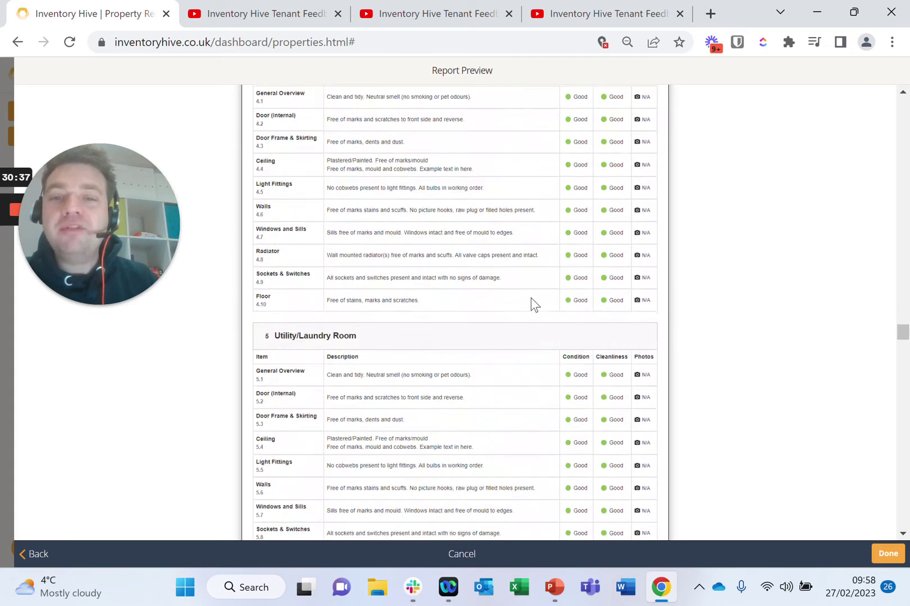
{"action": "scroll", "coordinate": [533, 309], "scroll_direction": "down", "scroll_amount": 2}
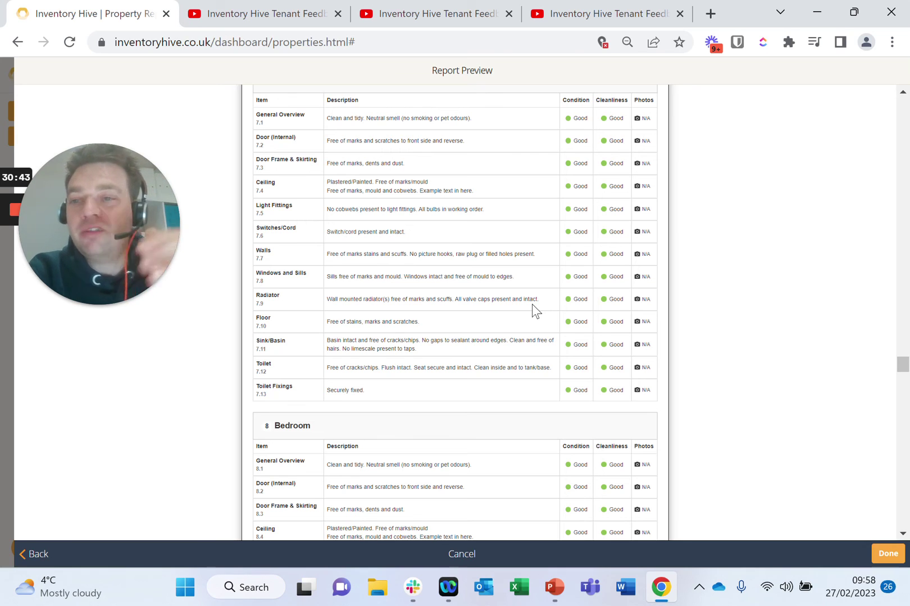
{"action": "scroll", "coordinate": [534, 306], "scroll_direction": "down", "scroll_amount": 9}
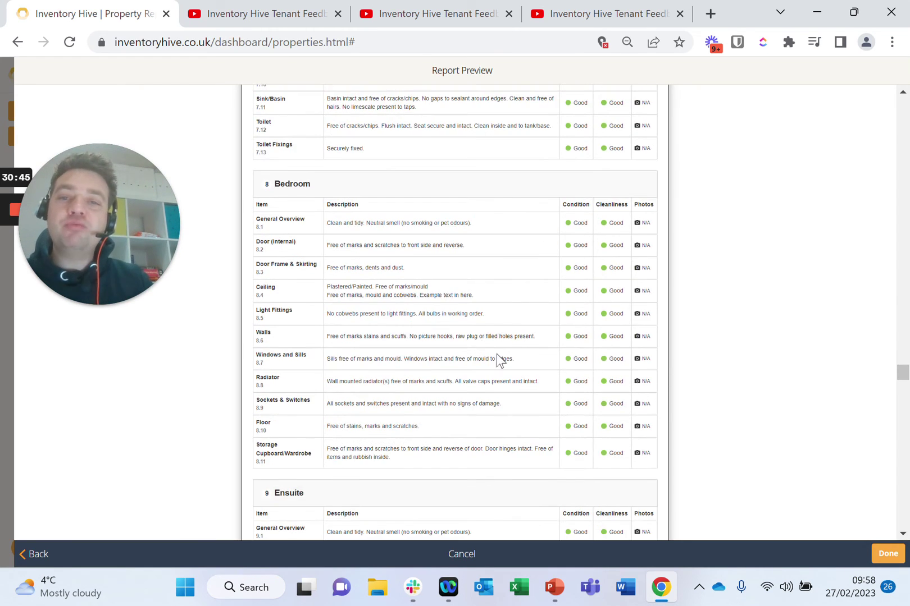
{"action": "scroll", "coordinate": [480, 310], "scroll_direction": "down", "scroll_amount": 15}
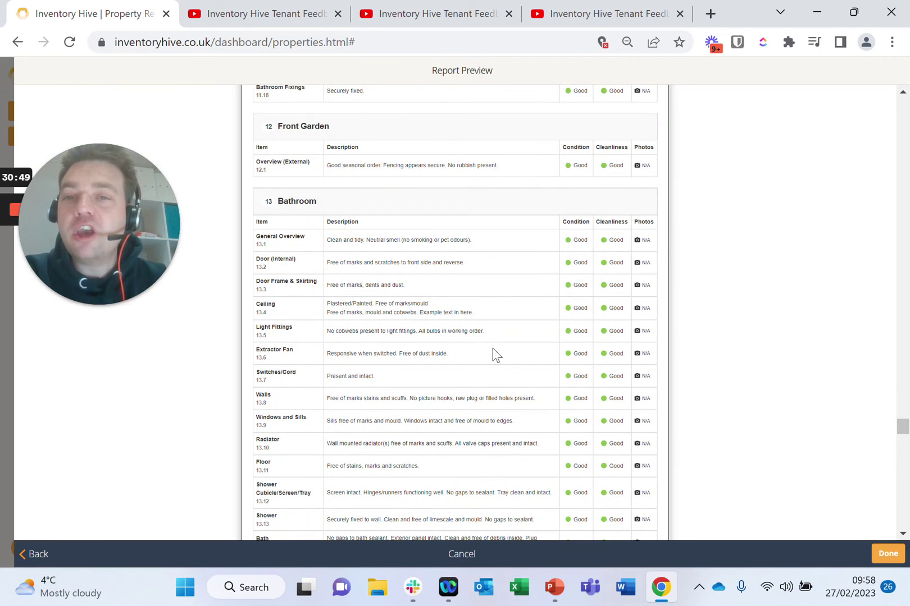
{"action": "scroll", "coordinate": [674, 343], "scroll_direction": "down", "scroll_amount": 10}
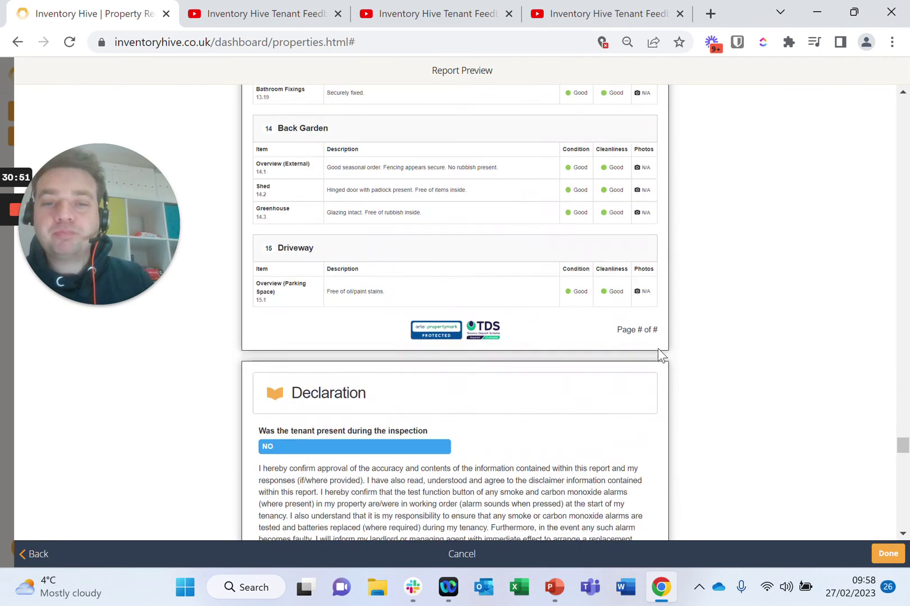
Finish the preview, submit the Check-In Inventory report and dismiss the Report Submitted notice.
{"action": "left_click", "coordinate": [888, 554]}
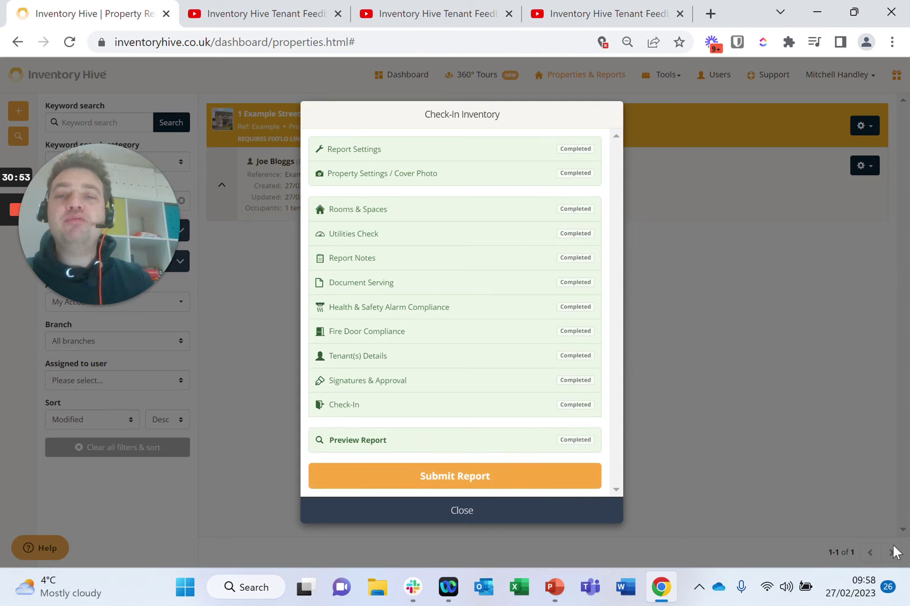
{"action": "left_click", "coordinate": [432, 480]}
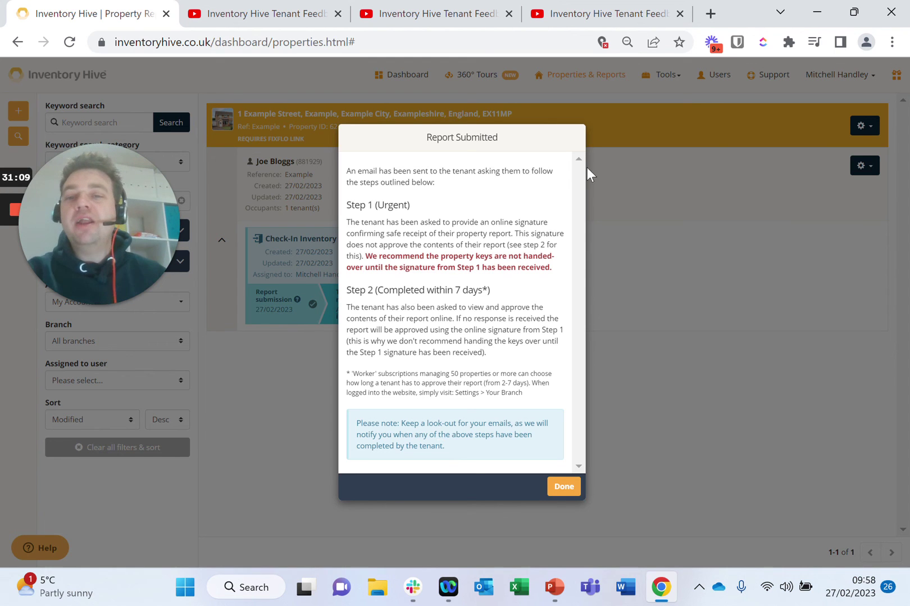
{"action": "left_click", "coordinate": [562, 489]}
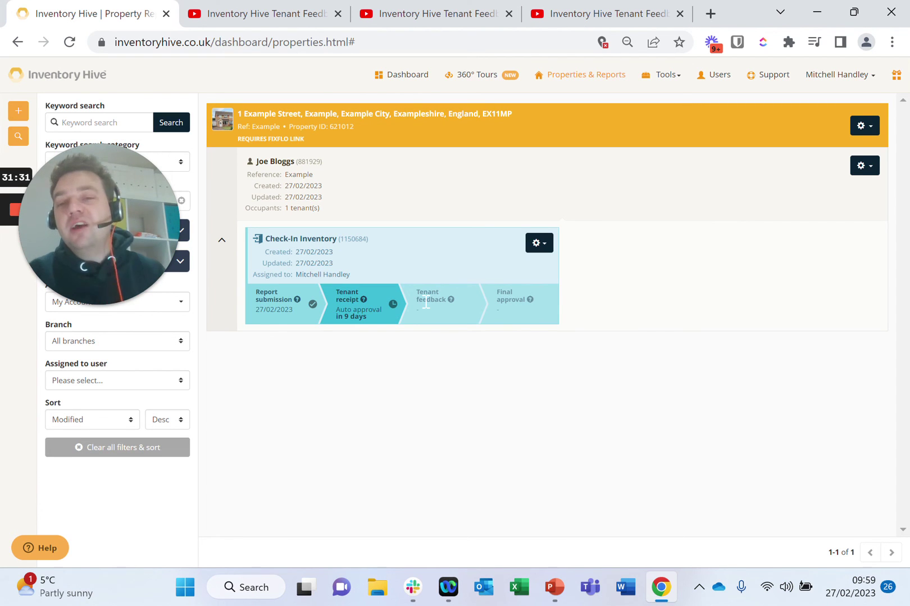
Switch to the YouTube video on confirming receipt of the report, watch it full screen with pauses, and exit full screen.
{"action": "left_click", "coordinate": [279, 8]}
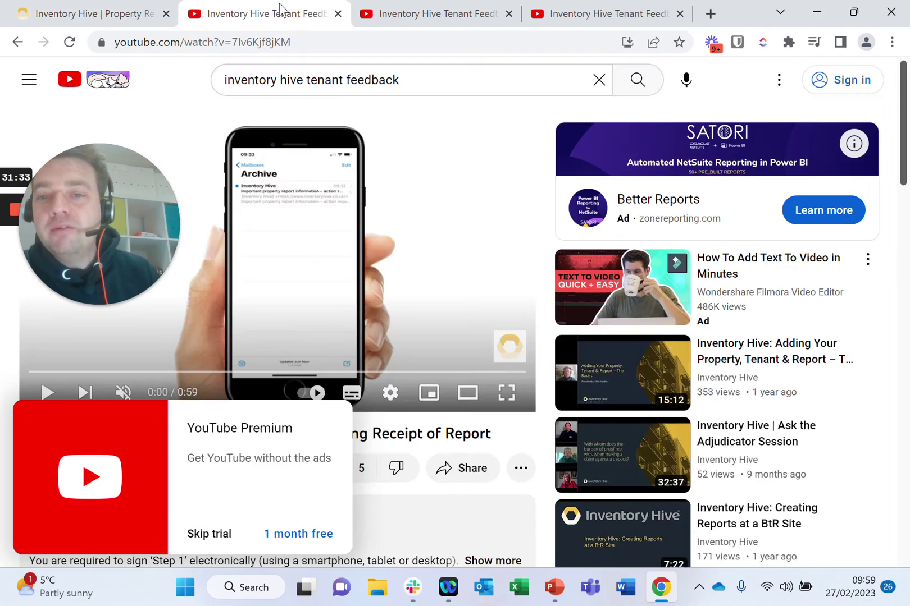
{"action": "key", "text": "F11"}
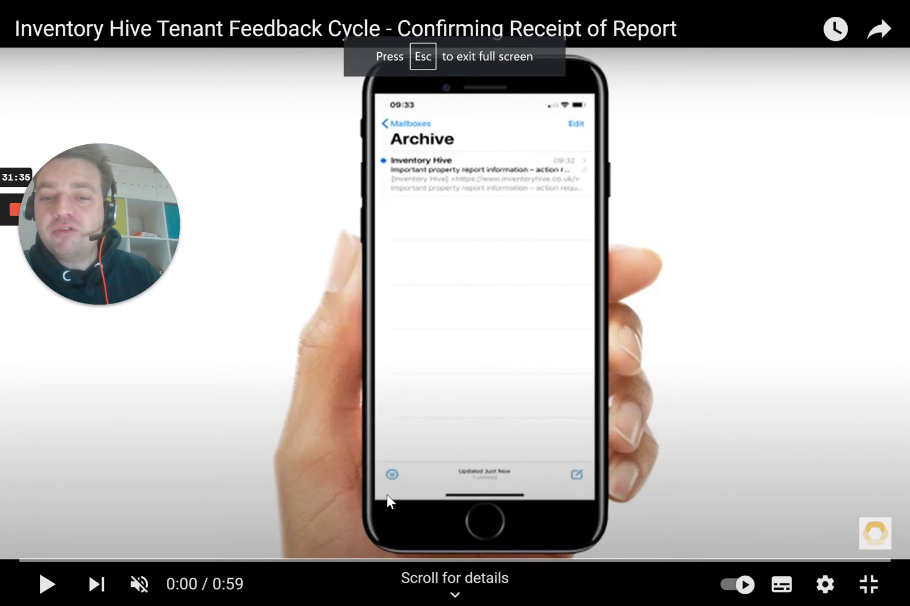
{"action": "left_click_drag", "start_coordinate": [153, 248], "coordinate": [865, 286]}
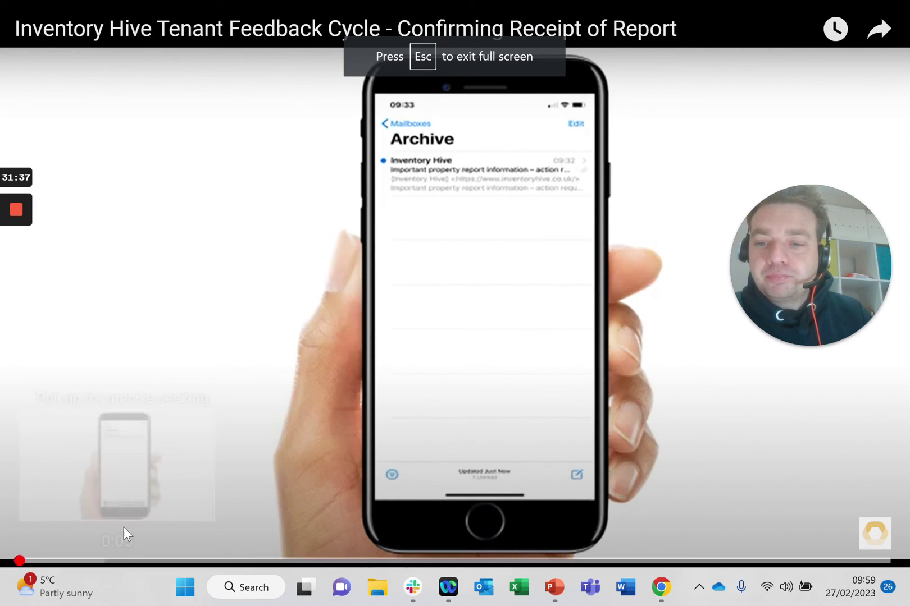
{"action": "left_click", "coordinate": [47, 587]}
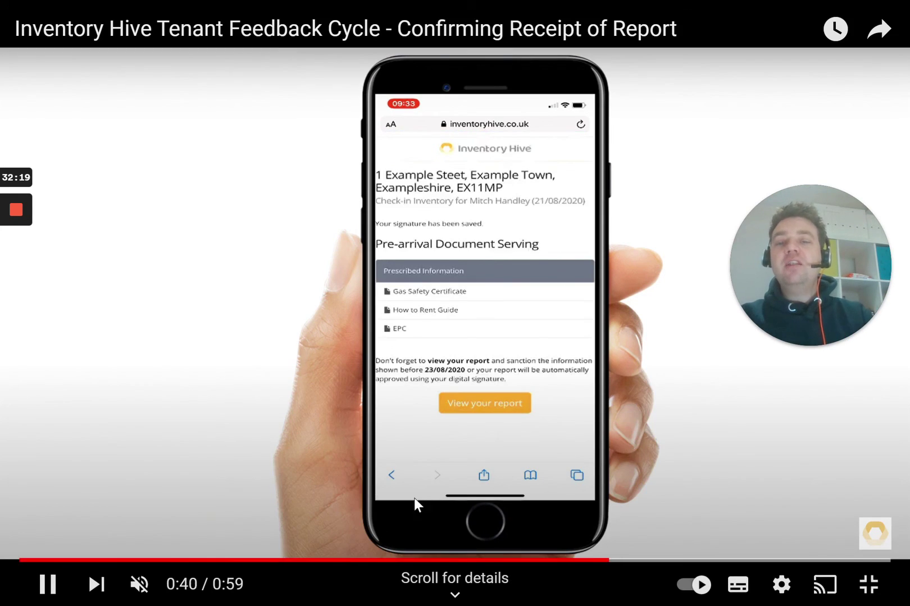
{"action": "left_click", "coordinate": [47, 584]}
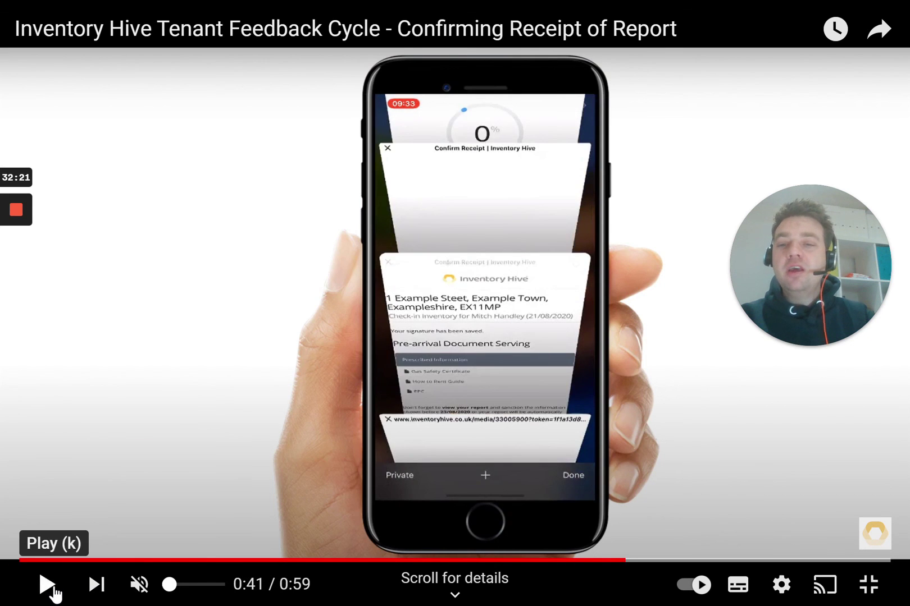
{"action": "left_click", "coordinate": [48, 585]}
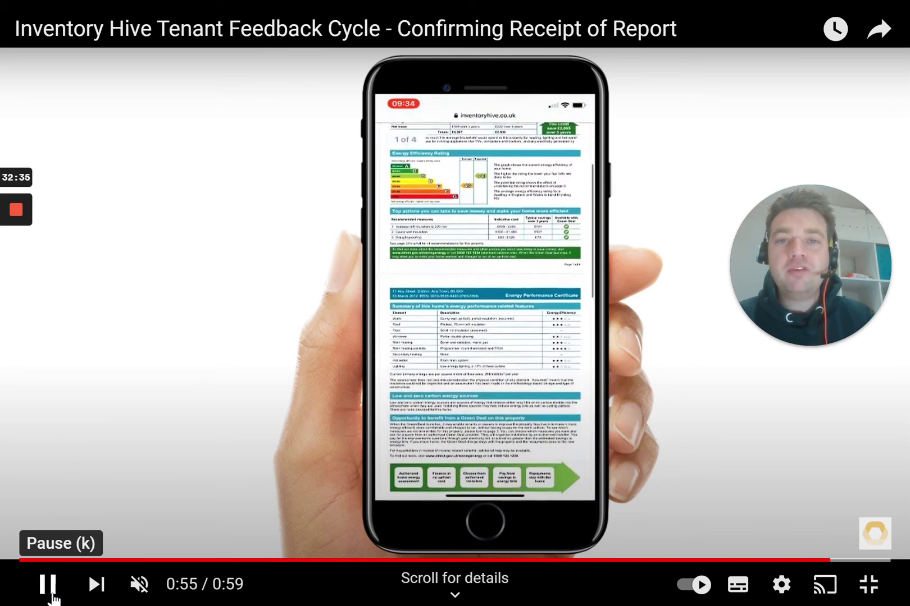
{"action": "left_click", "coordinate": [52, 599]}
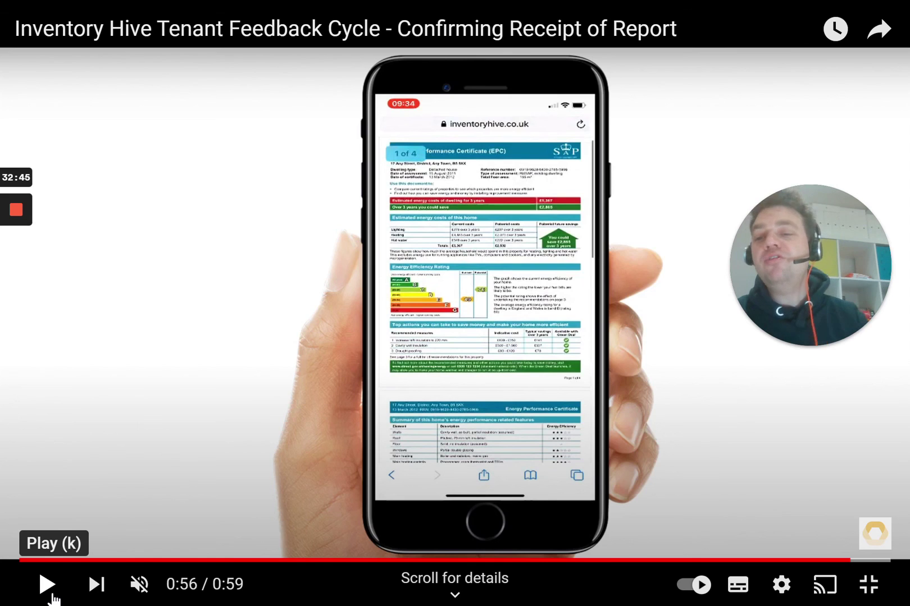
{"action": "key", "text": "Escape"}
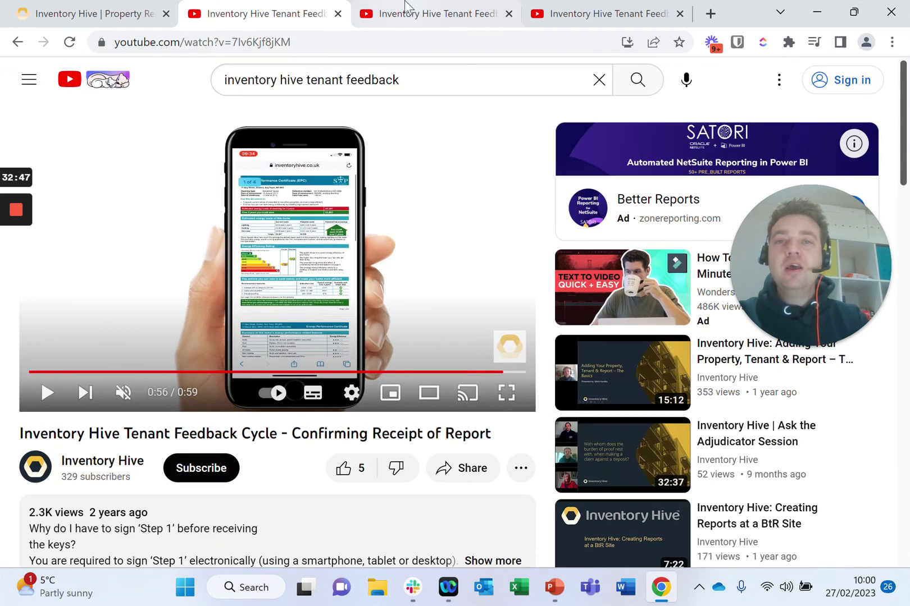
Open the video on how to provide feedback on your report and watch it full screen, pausing at 0:14 before resuming.
{"action": "left_click", "coordinate": [407, 7]}
{"action": "left_click", "coordinate": [506, 393]}
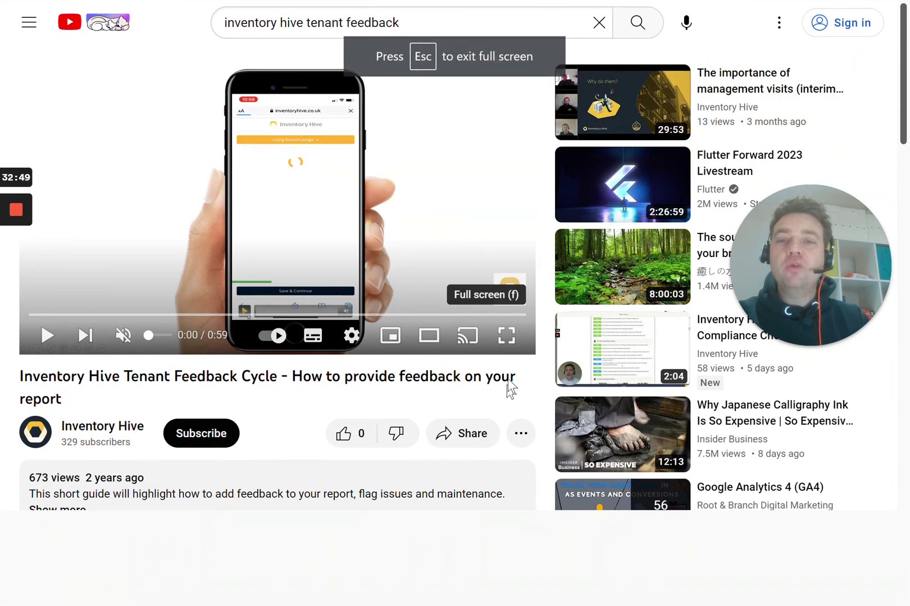
{"action": "left_click", "coordinate": [47, 587]}
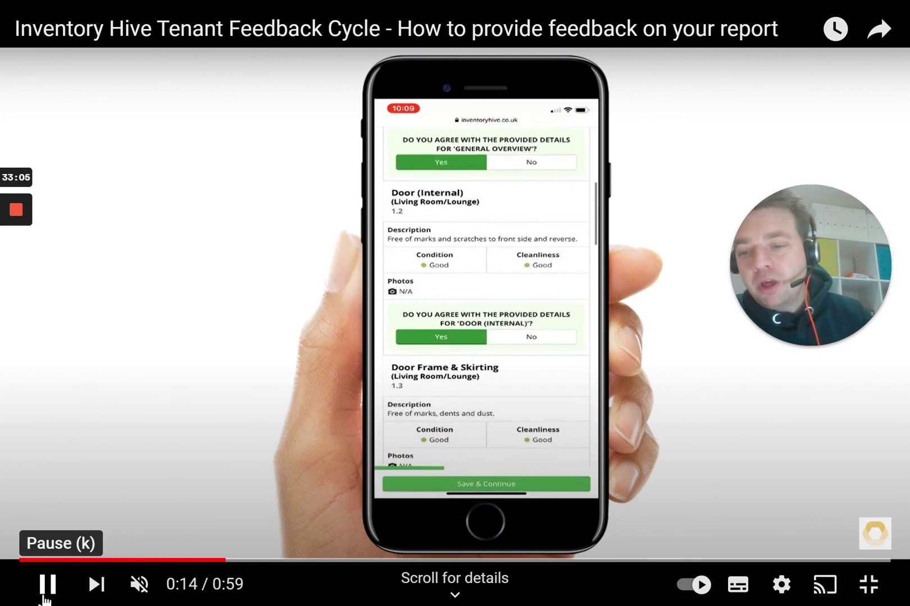
{"action": "left_click", "coordinate": [44, 599]}
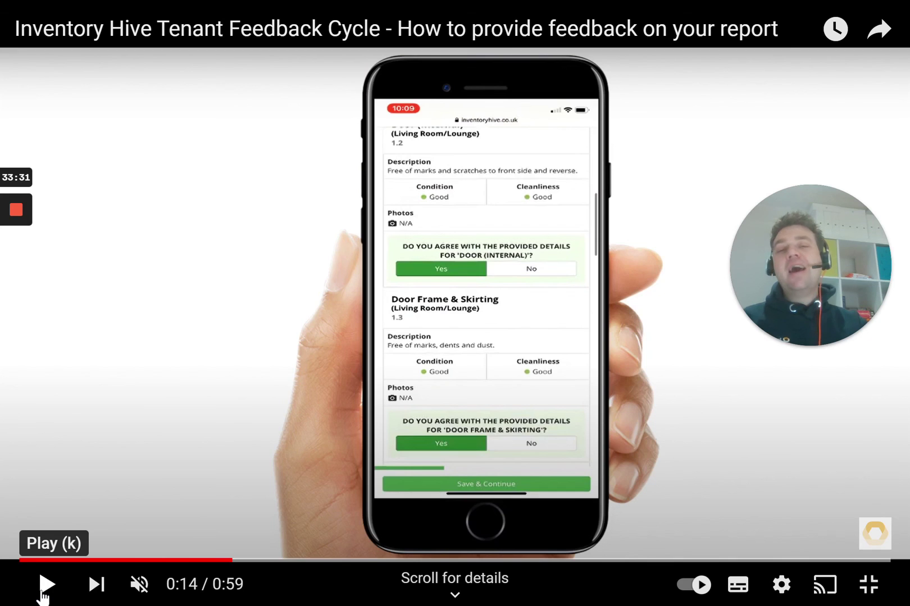
{"action": "left_click", "coordinate": [44, 593]}
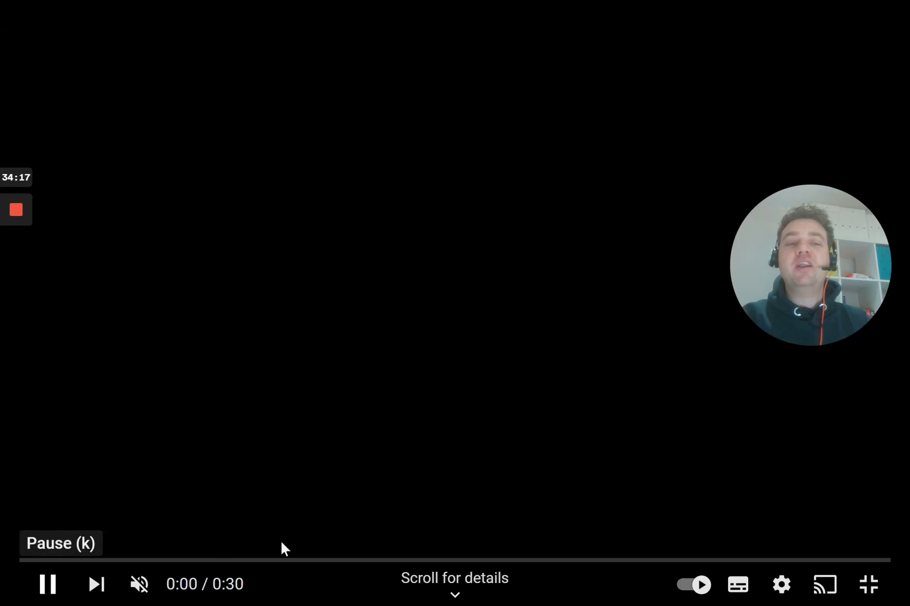
Switch to the video on how to approve the contents of your report and watch it full screen, pausing at 0:21 and 0:24, then exit.
{"action": "key", "text": "Escape"}
{"action": "left_click", "coordinate": [578, 11]}
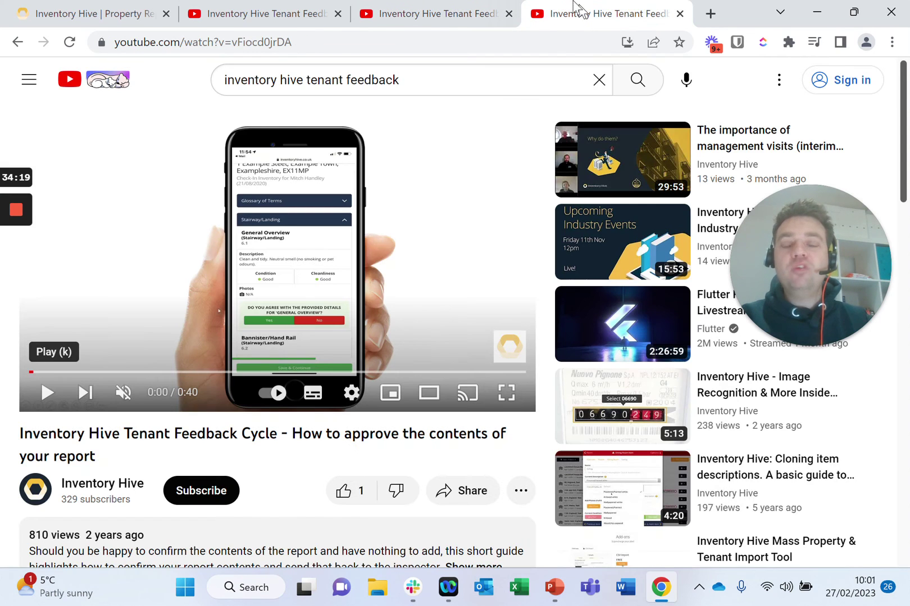
{"action": "left_click", "coordinate": [506, 395]}
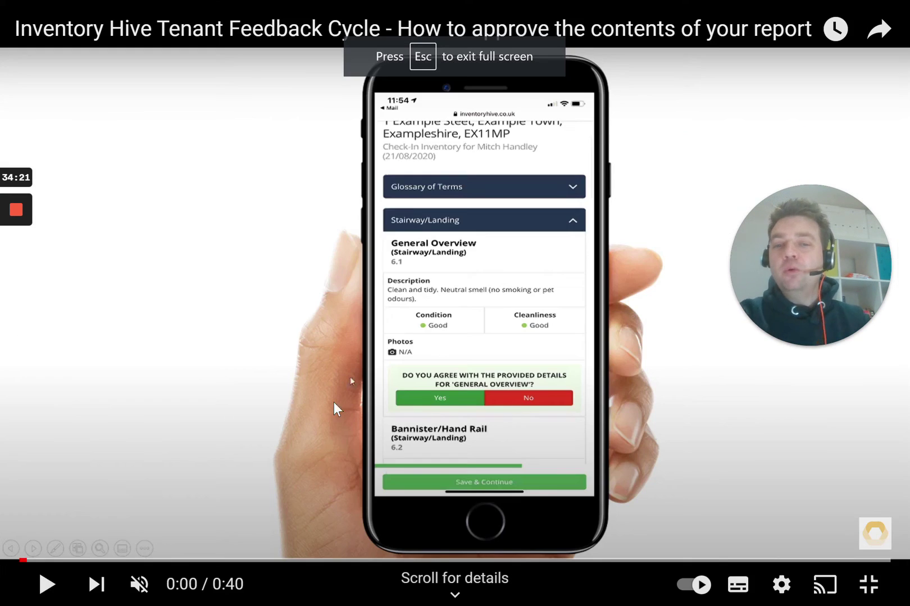
{"action": "left_click", "coordinate": [48, 587]}
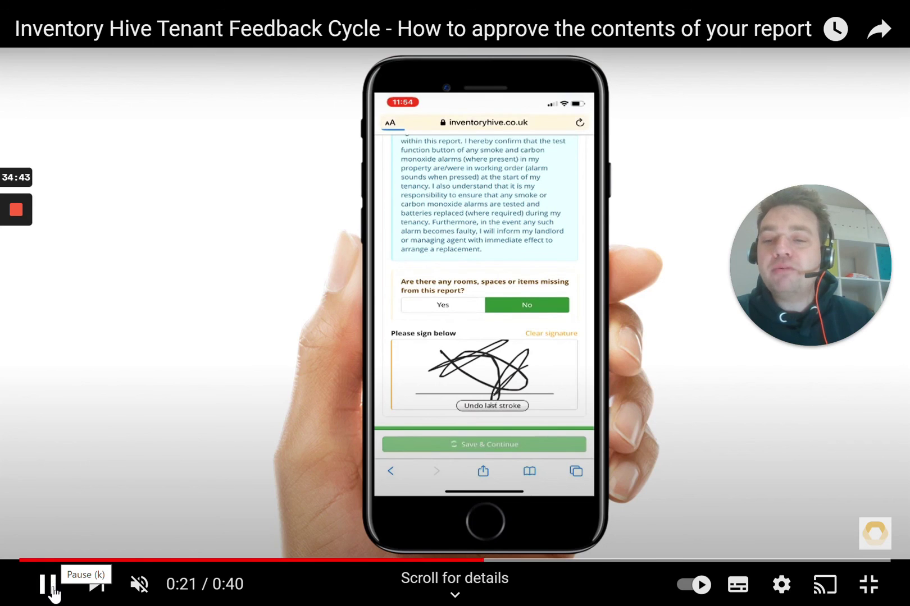
{"action": "left_click", "coordinate": [48, 586]}
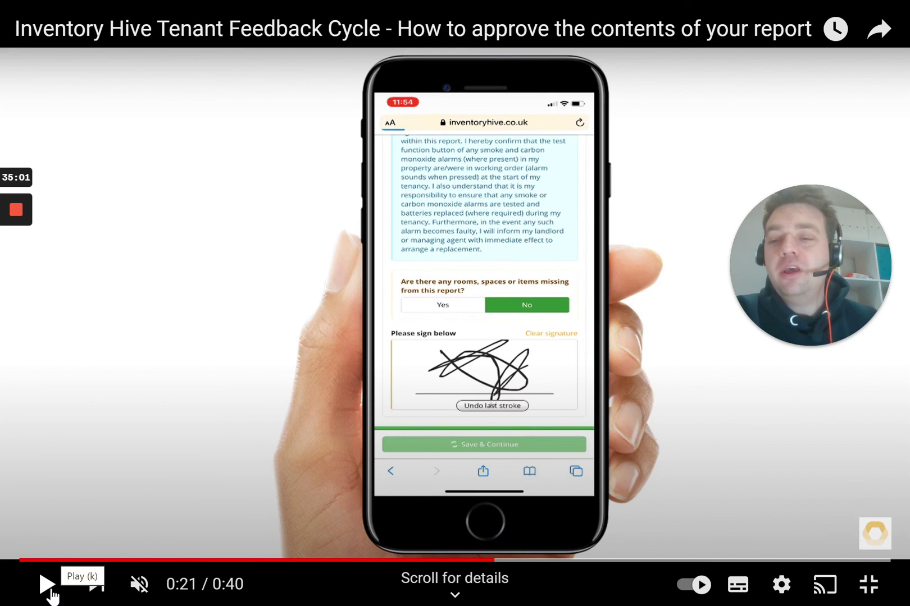
{"action": "left_click", "coordinate": [46, 587]}
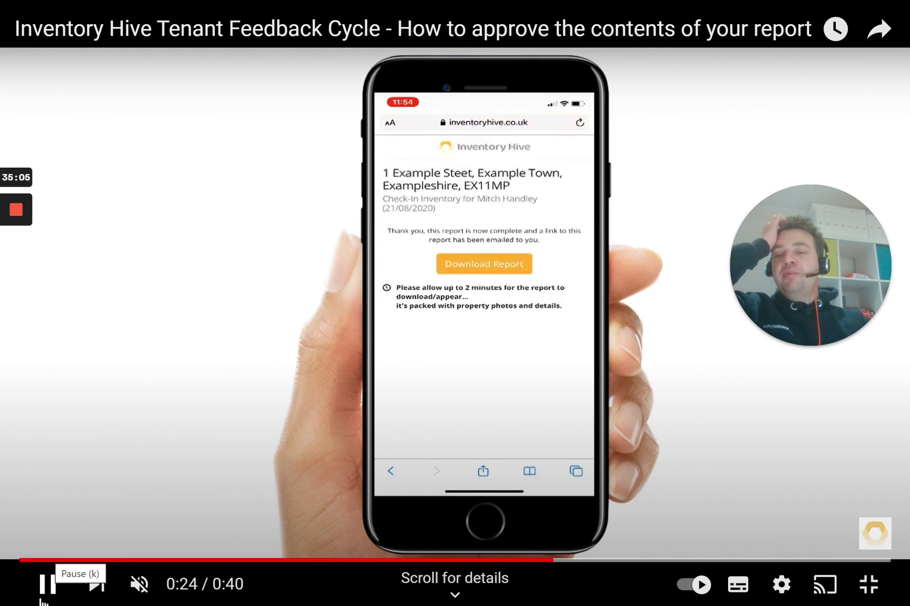
{"action": "left_click", "coordinate": [43, 596]}
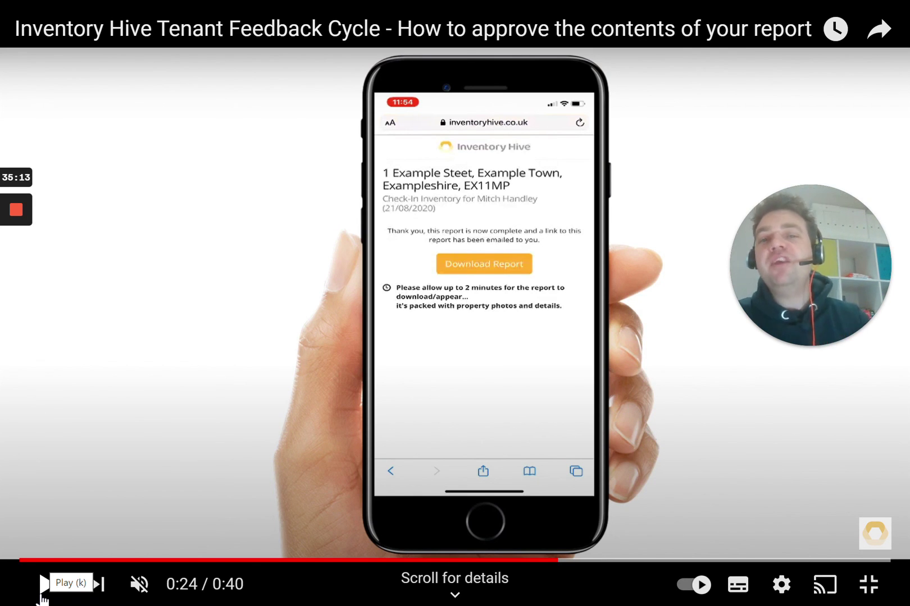
{"action": "left_click", "coordinate": [41, 596]}
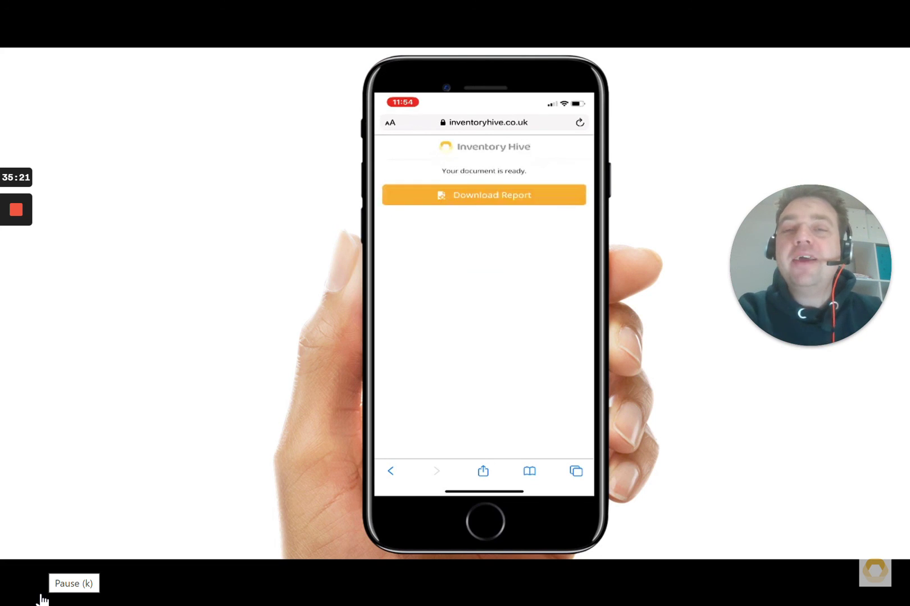
{"action": "key", "text": "Escape"}
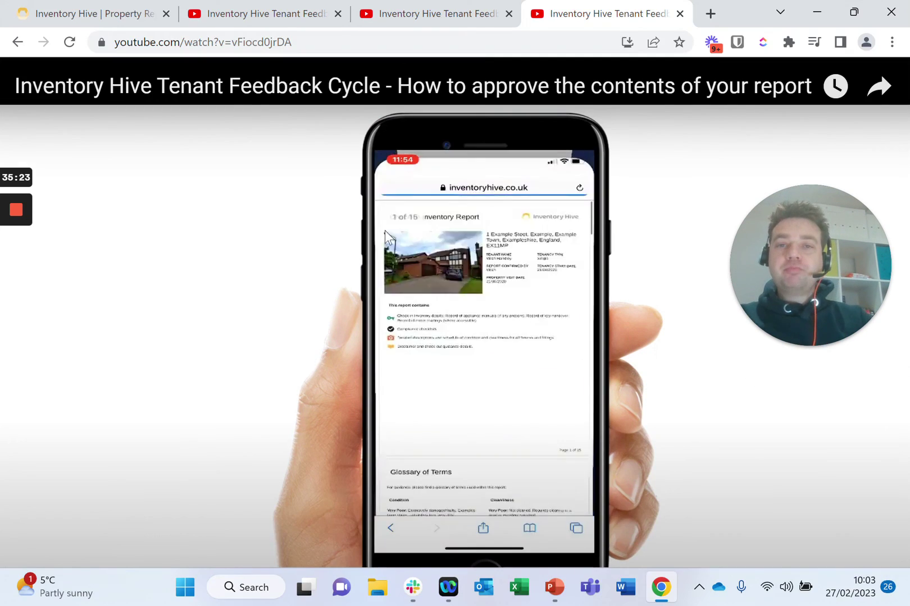
Return to the Inventory Hive properties page and close the three YouTube video tabs.
{"action": "left_click", "coordinate": [120, 8]}
{"action": "left_click", "coordinate": [337, 14]}
{"action": "left_click", "coordinate": [337, 13]}
{"action": "left_click", "coordinate": [337, 13]}
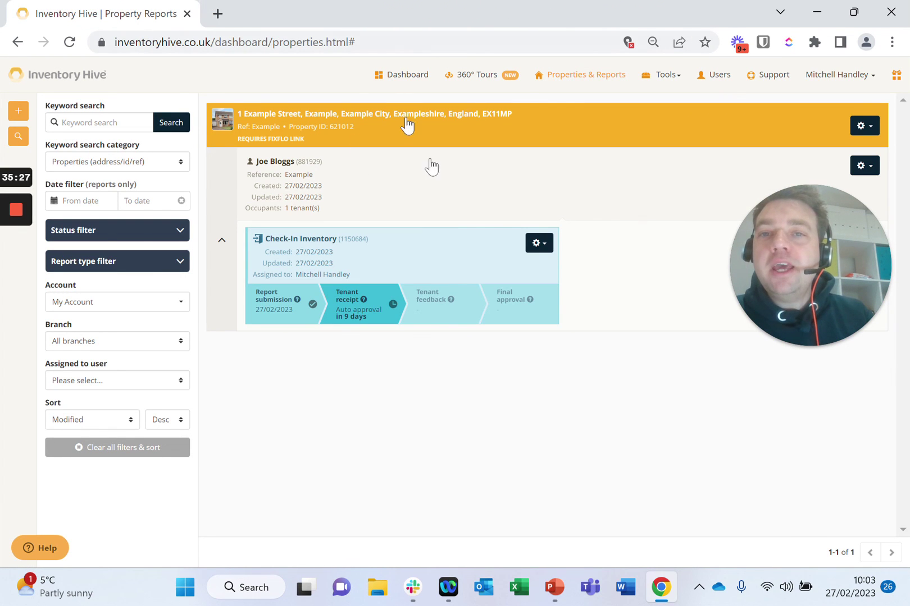
Approve the Check-In Inventory immediately with a drawn tenant signature, dismissing the location request and the Report Submitted notice.
{"action": "left_click", "coordinate": [539, 243]}
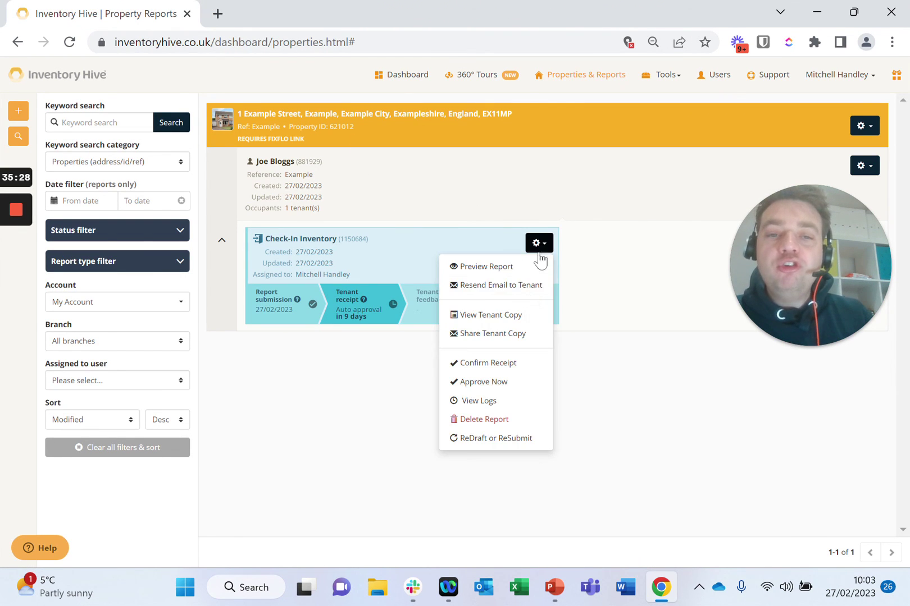
{"action": "left_click", "coordinate": [498, 382]}
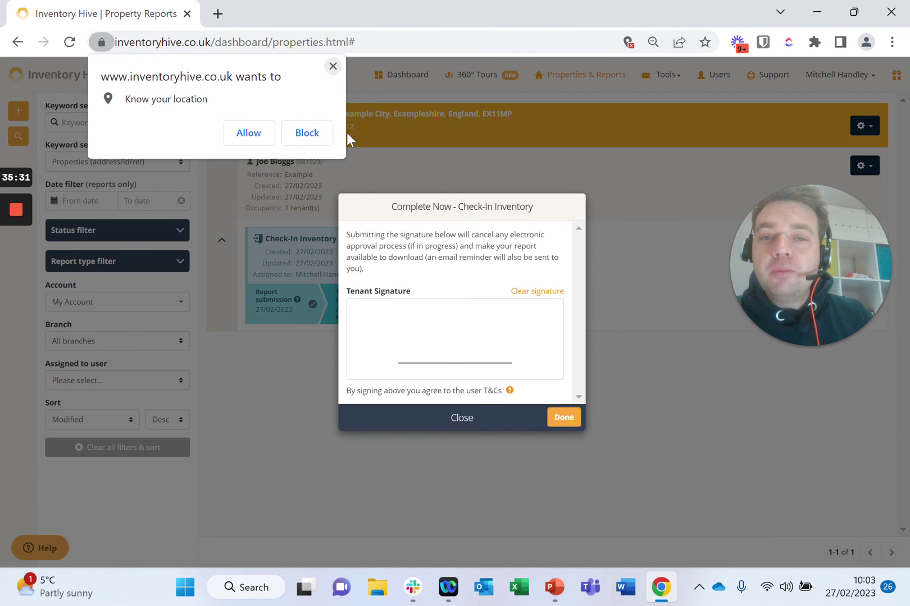
{"action": "left_click", "coordinate": [564, 417]}
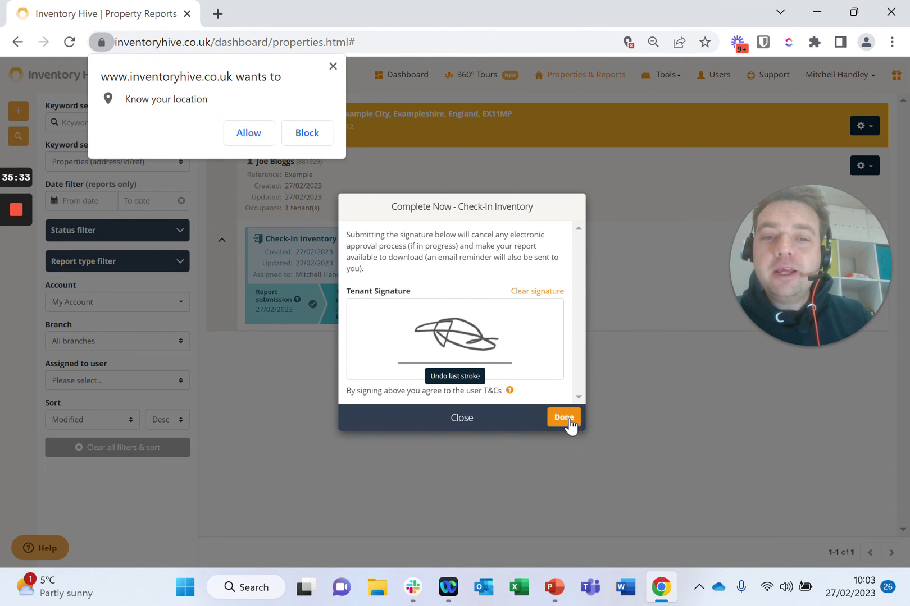
{"action": "left_click", "coordinate": [336, 65]}
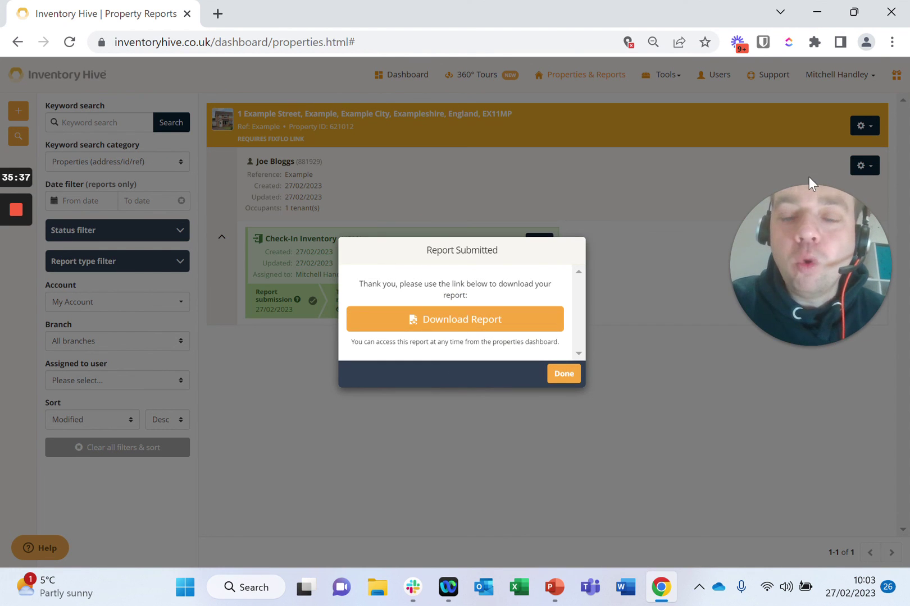
{"action": "left_click", "coordinate": [561, 373]}
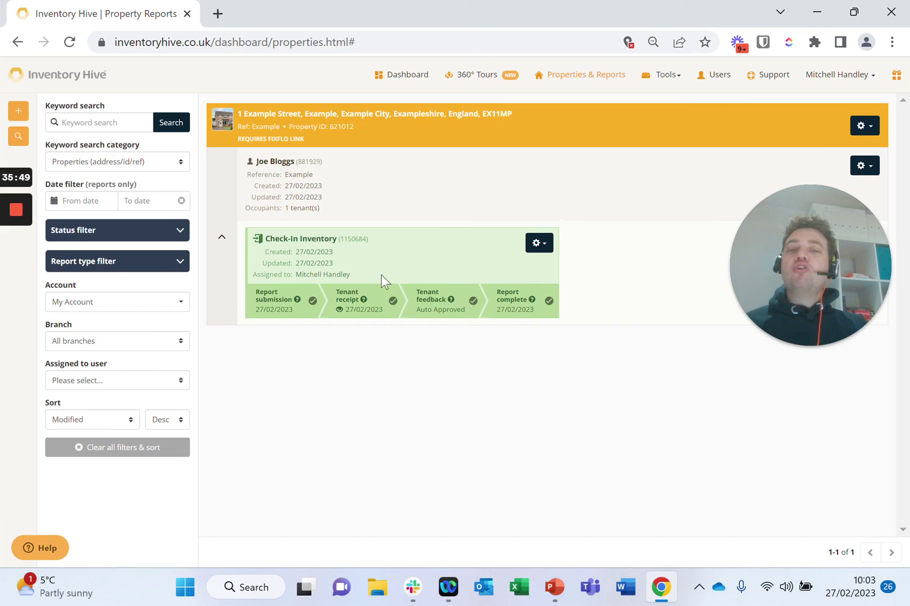
Open the Email Report form for the completed Check-In Inventory and close it without sending.
{"action": "left_click", "coordinate": [538, 244]}
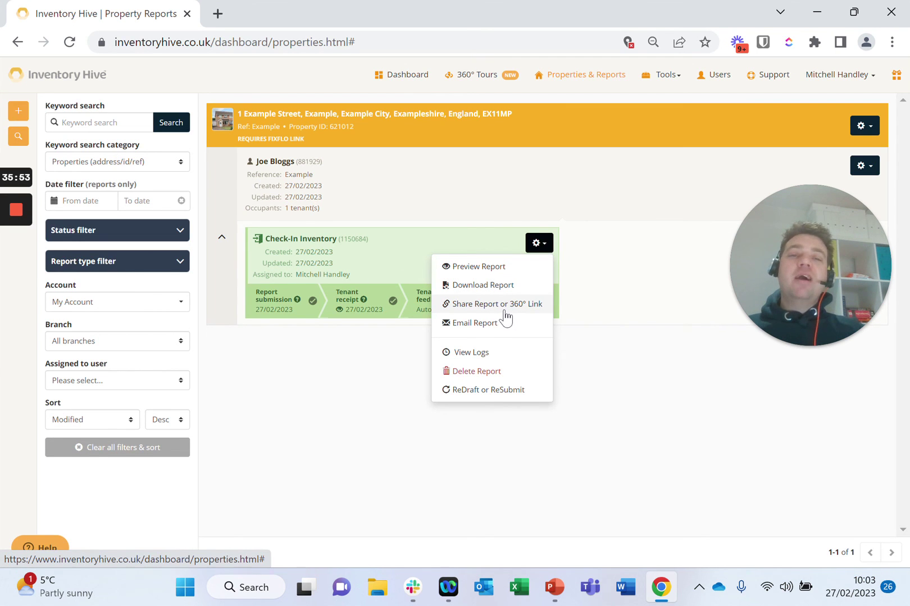
{"action": "left_click", "coordinate": [496, 328]}
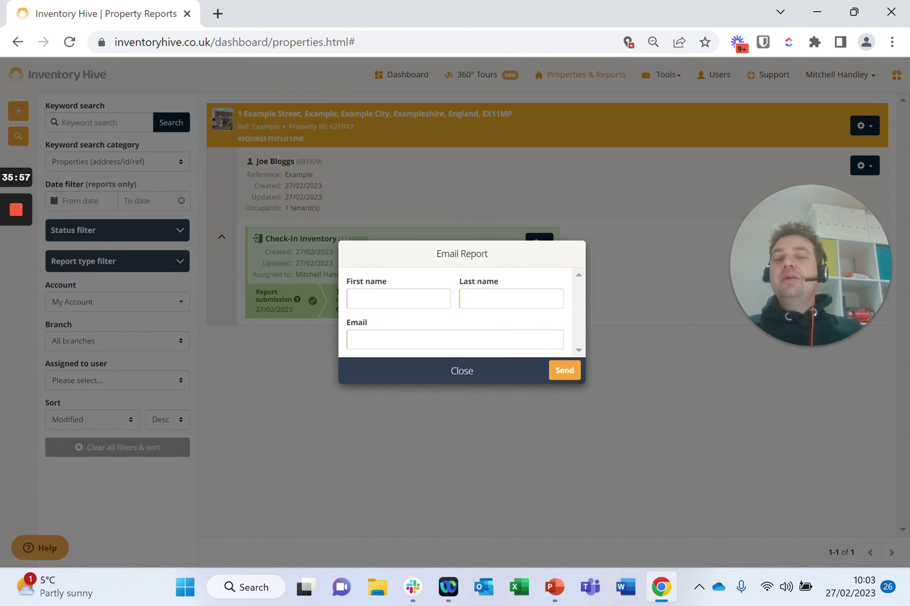
{"action": "left_click", "coordinate": [460, 372]}
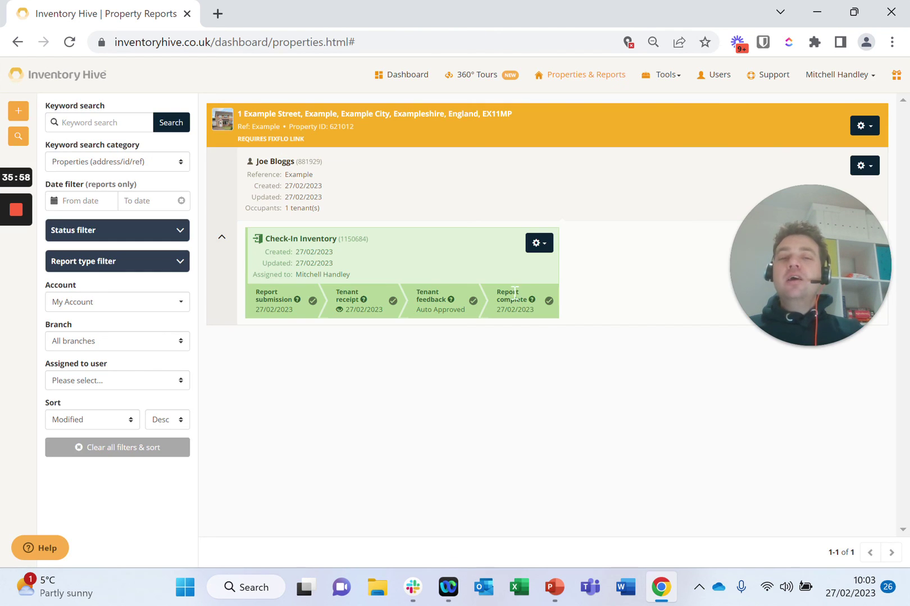
Generate the download for the completed Check-In Inventory and open the report PDF in a new tab.
{"action": "left_click", "coordinate": [538, 247]}
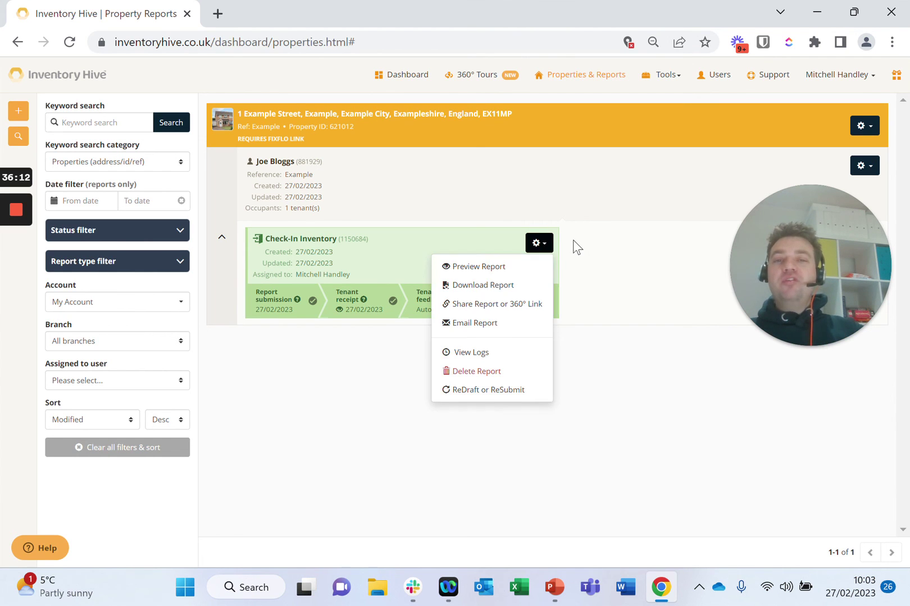
{"action": "left_click", "coordinate": [517, 287]}
{"action": "left_click", "coordinate": [448, 223]}
{"action": "left_click", "coordinate": [443, 235]}
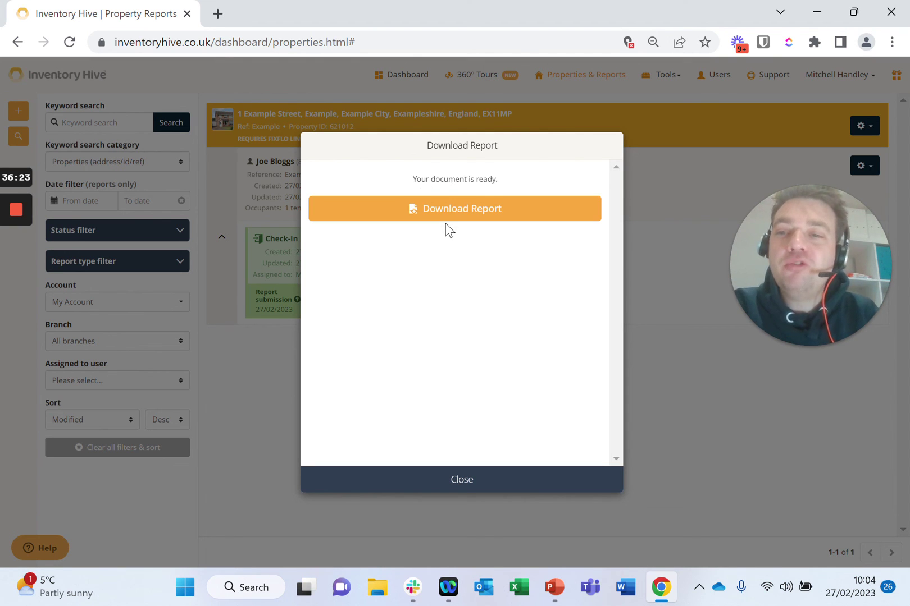
{"action": "left_click", "coordinate": [456, 218]}
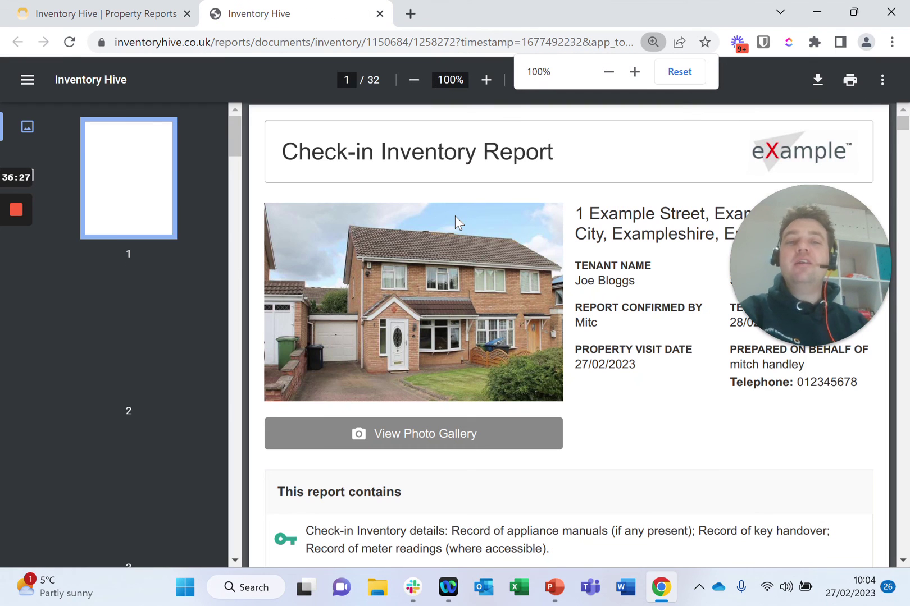
Look through the report PDF from the cover to the page 6 tenant signature and the Utility Details on page 10.
{"action": "right_click", "coordinate": [640, 408]}
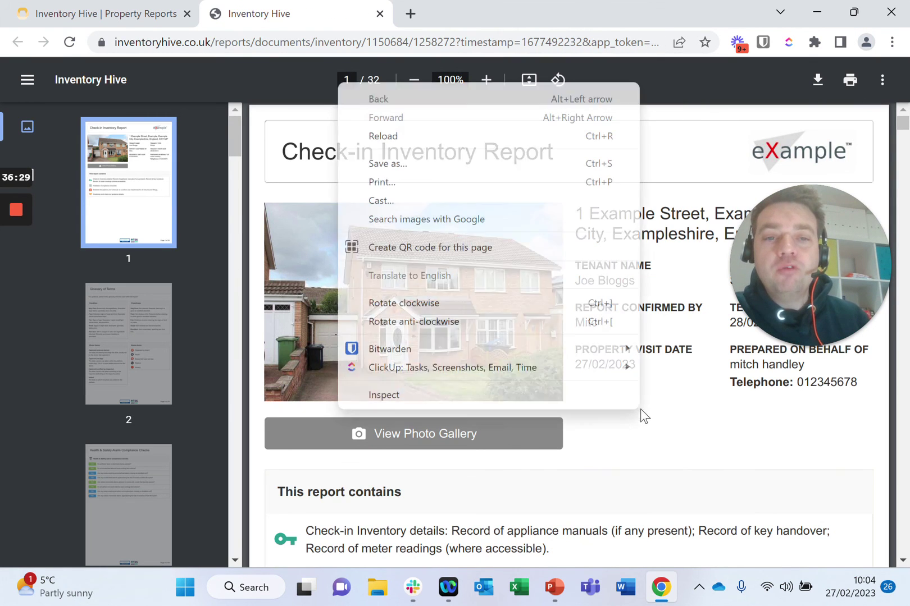
{"action": "left_click", "coordinate": [732, 479]}
{"action": "left_click_drag", "start_coordinate": [821, 284], "coordinate": [8, 258]}
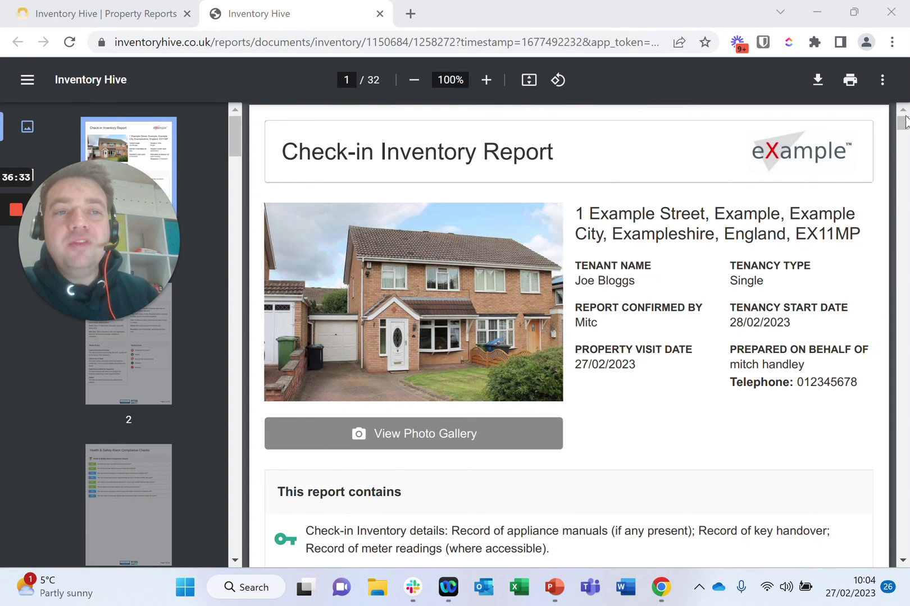
{"action": "mouse_move", "coordinate": [904, 133]}
{"action": "left_mouse_down"}
{"action": "mouse_move", "coordinate": [904, 220]}
{"action": "mouse_move", "coordinate": [903, 197]}
{"action": "left_mouse_up"}
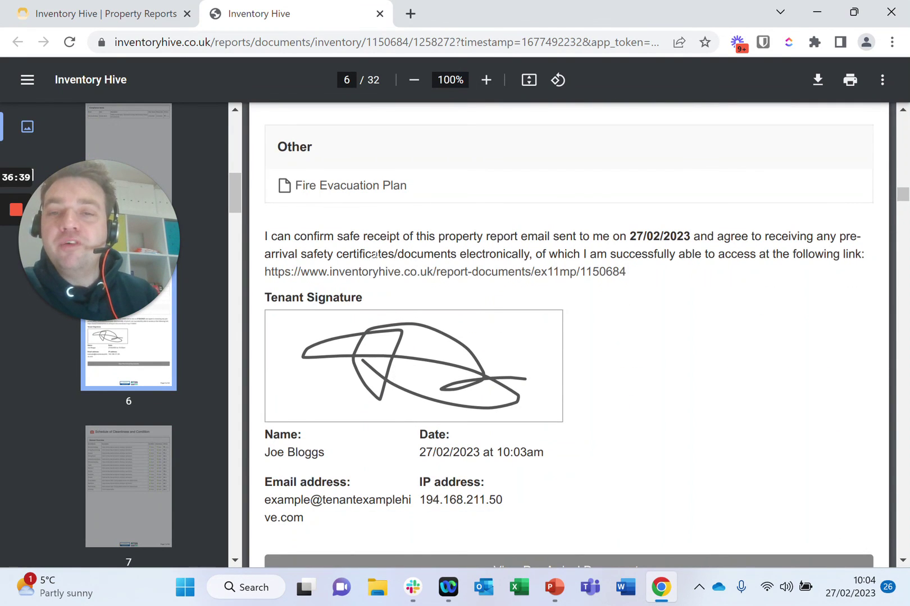
{"action": "scroll", "coordinate": [900, 194], "scroll_direction": "up", "scroll_amount": 5}
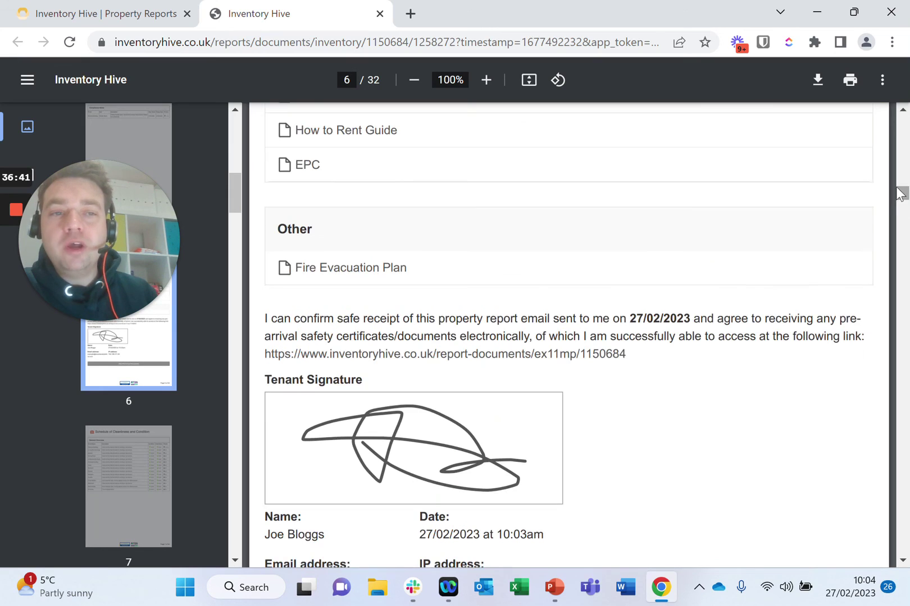
{"action": "left_click_drag", "start_coordinate": [901, 191], "coordinate": [903, 243]}
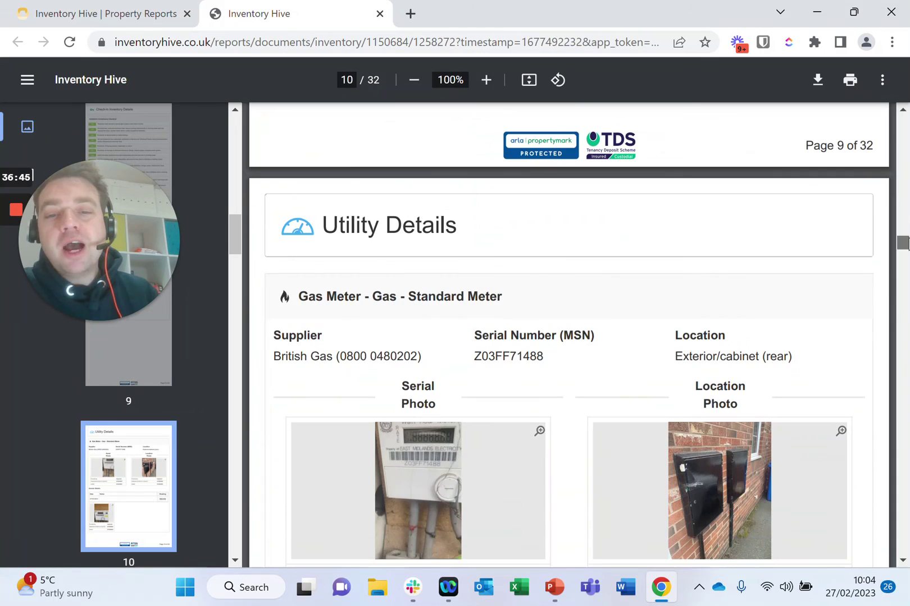
Open the inventoryhive.co.uk website in a new tab and open its sample Check-in Inventory report.
{"action": "left_click", "coordinate": [410, 13]}
{"action": "type", "text": "inven"}
{"action": "key", "text": "Return"}
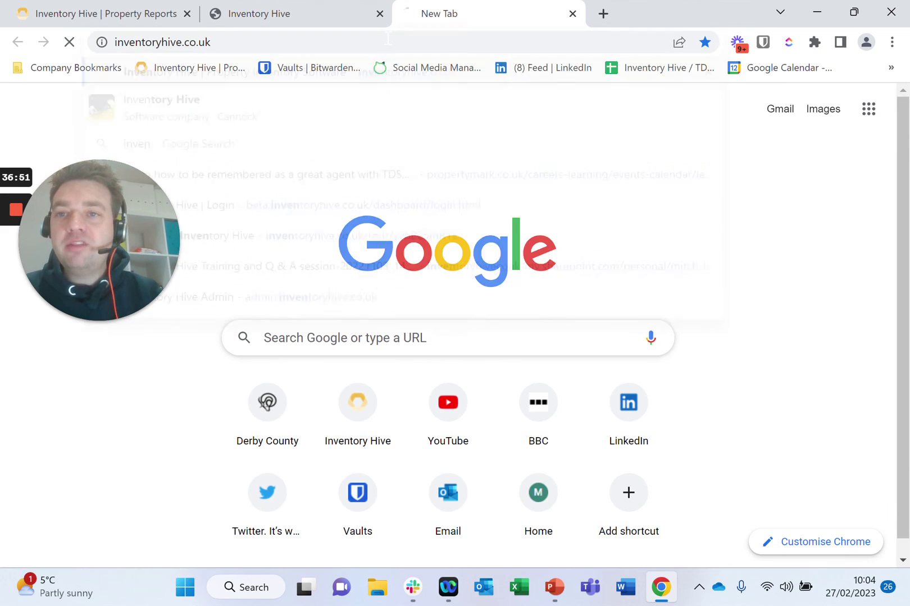
{"action": "scroll", "coordinate": [505, 331], "scroll_direction": "down", "scroll_amount": 5}
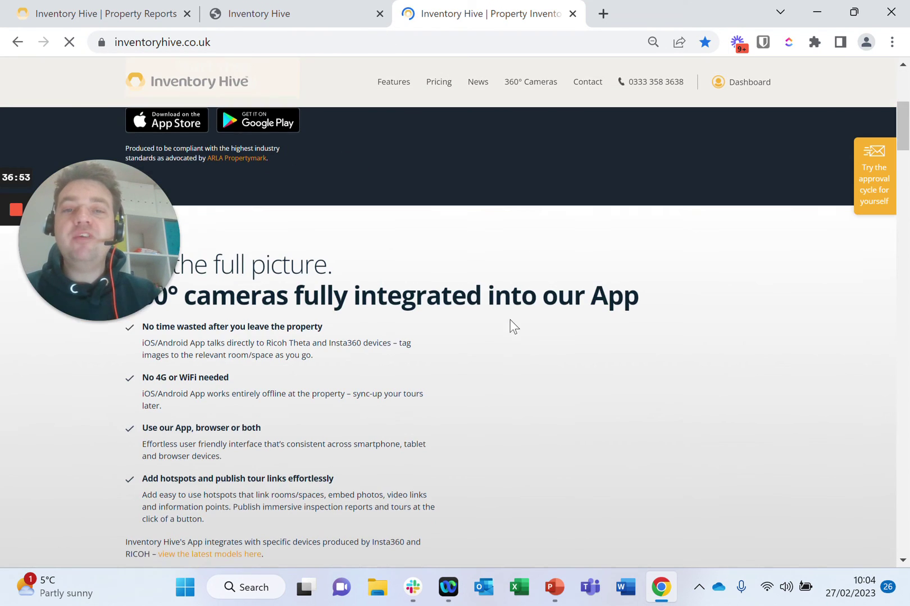
{"action": "scroll", "coordinate": [512, 326], "scroll_direction": "down", "scroll_amount": 10}
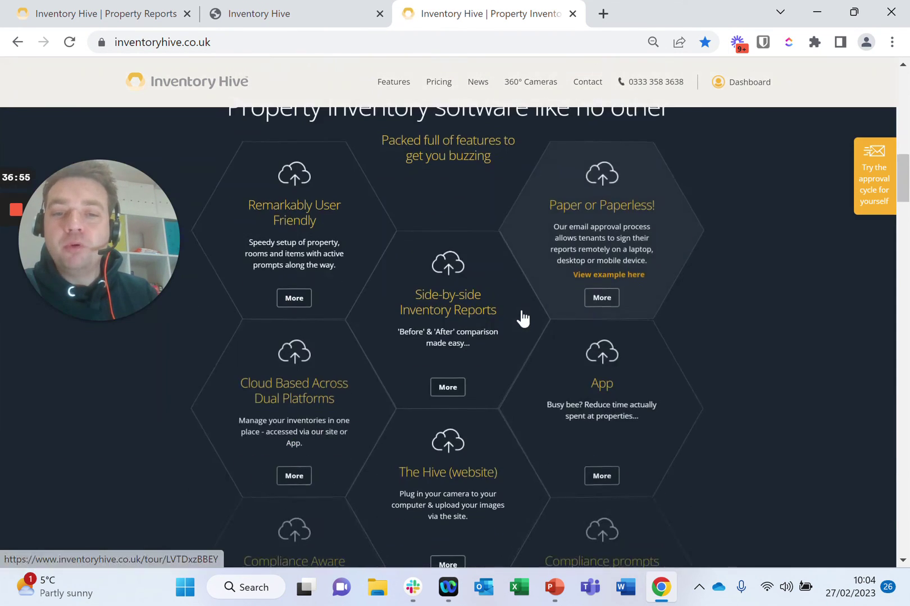
{"action": "scroll", "coordinate": [521, 317], "scroll_direction": "down", "scroll_amount": 5}
{"action": "left_click", "coordinate": [378, 147]}
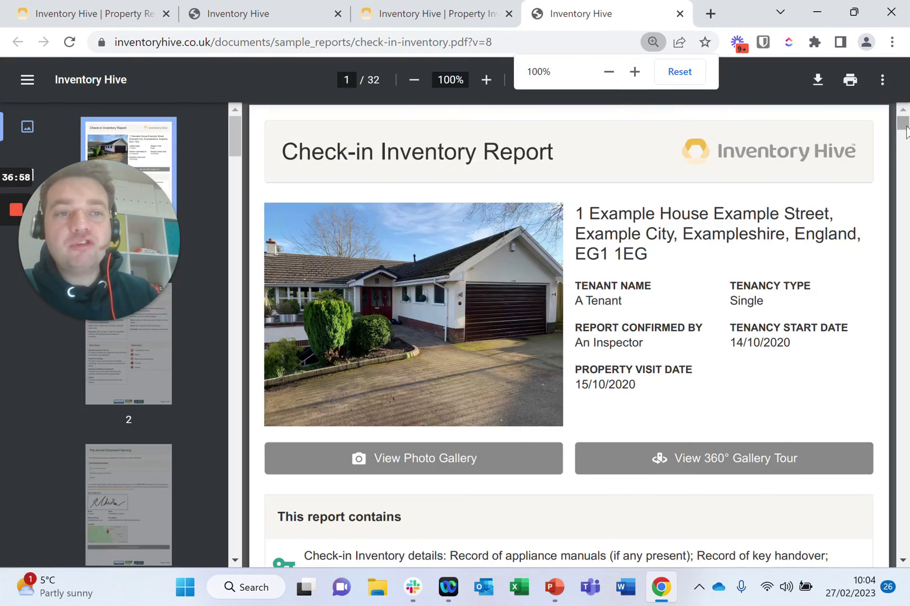
Examine the tenant's disagreement and the inspector's response for the Front Door on page 10 of the sample report.
{"action": "left_click_drag", "start_coordinate": [904, 126], "coordinate": [908, 254]}
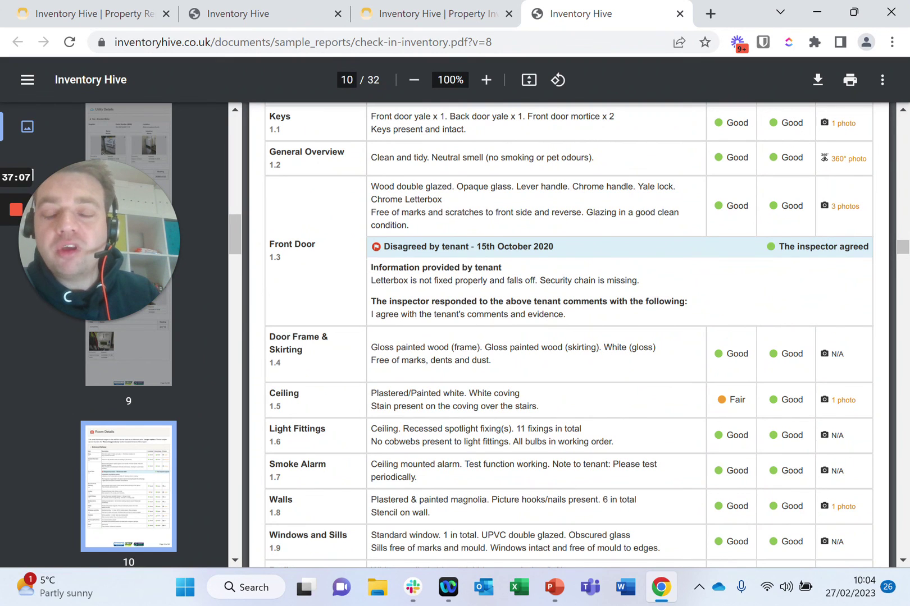
{"action": "left_click_drag", "start_coordinate": [450, 281], "coordinate": [681, 302]}
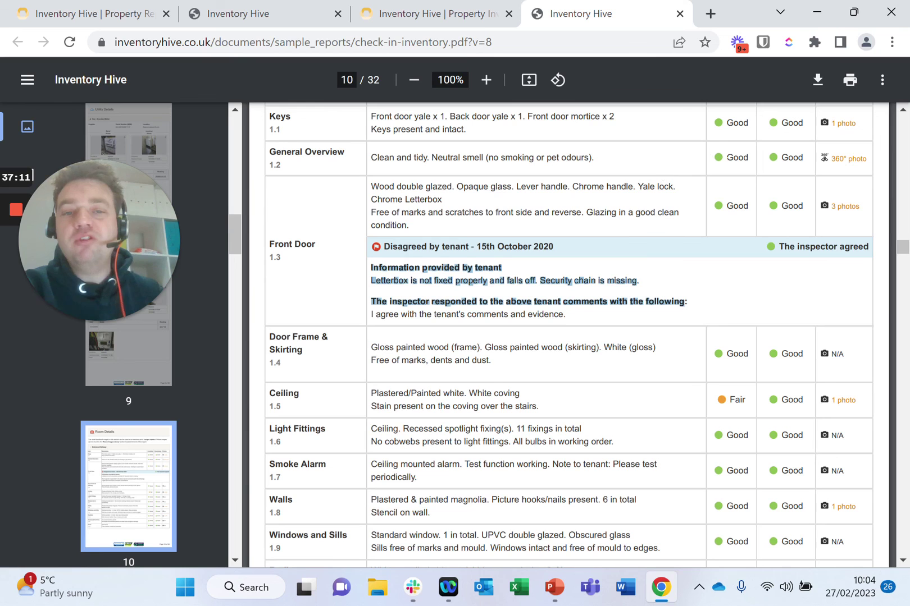
{"action": "left_click", "coordinate": [699, 283]}
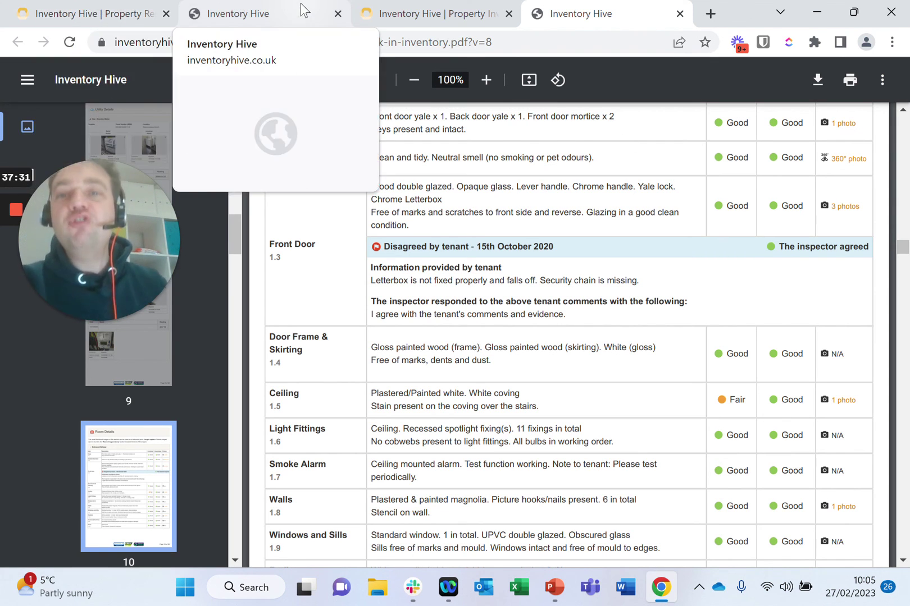
Close the example property's report PDF tab and dismiss the Download Report dialog on the properties page.
{"action": "left_click", "coordinate": [419, 16]}
{"action": "left_click", "coordinate": [250, 11]}
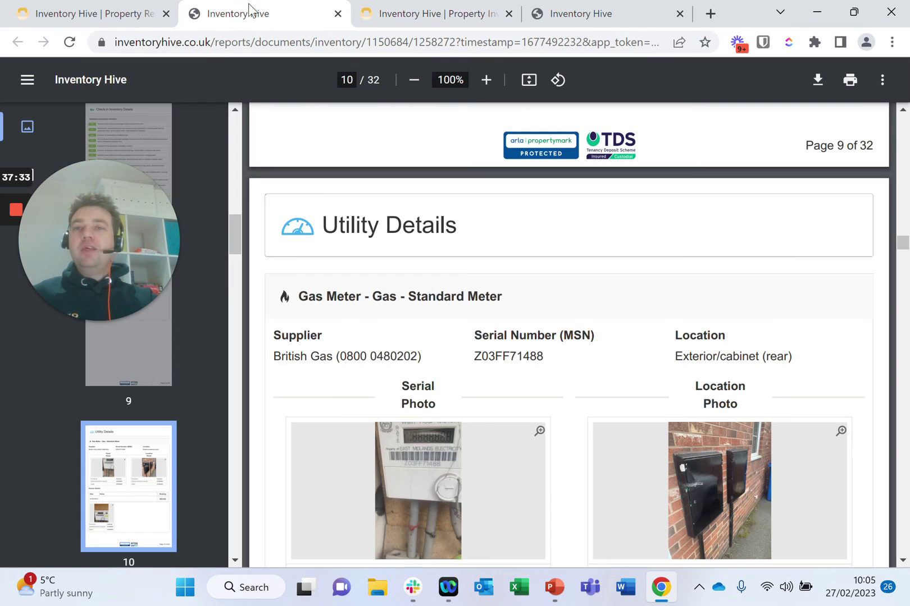
{"action": "left_click", "coordinate": [338, 13]}
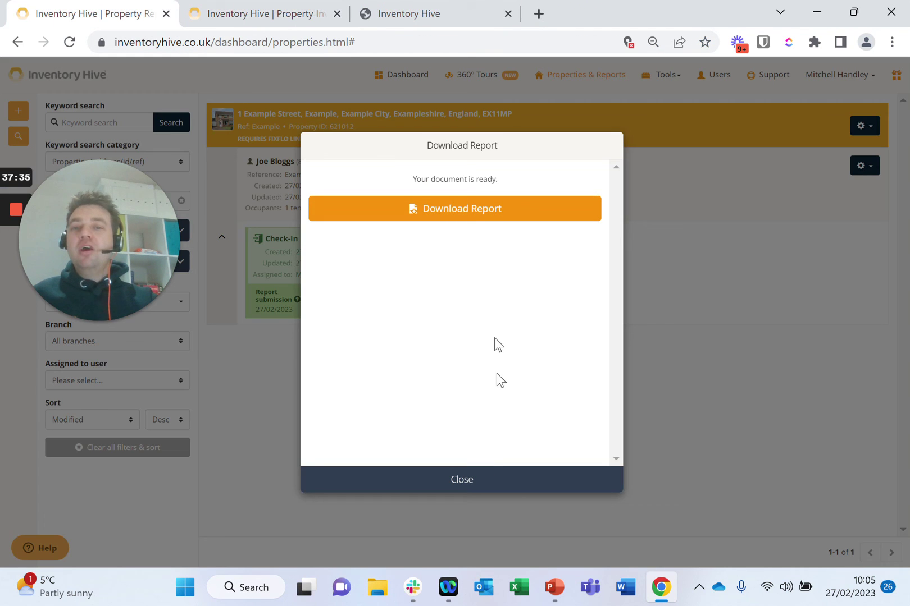
{"action": "left_click", "coordinate": [464, 488]}
{"action": "left_click_drag", "start_coordinate": [87, 264], "coordinate": [808, 512]}
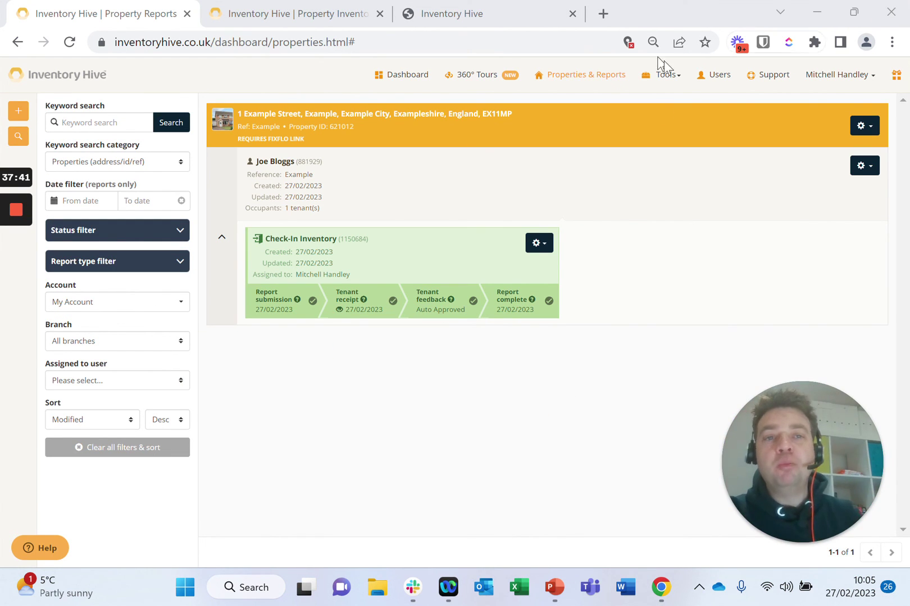
Open the Inventory Hive Support link in an incognito window.
{"action": "right_click", "coordinate": [765, 81]}
{"action": "left_click", "coordinate": [717, 130]}
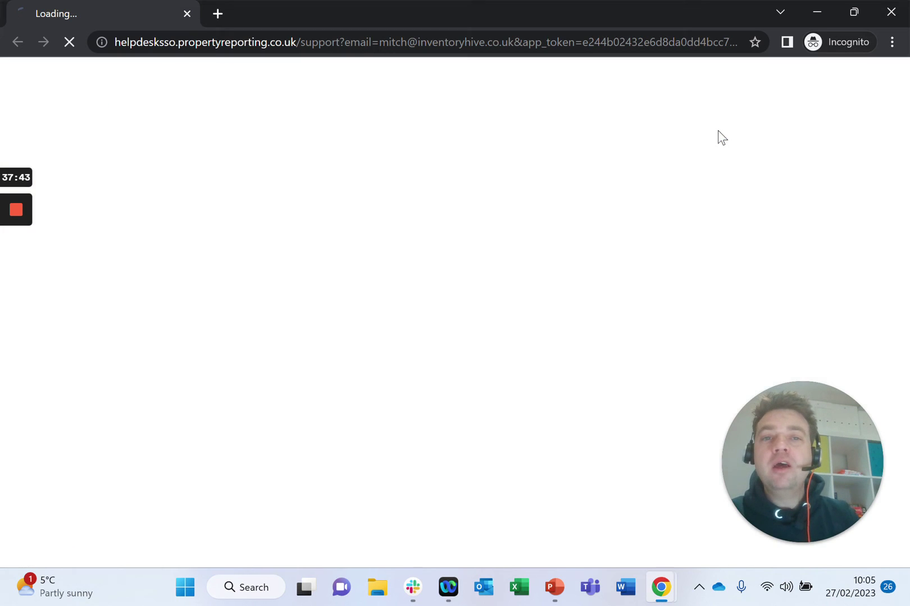